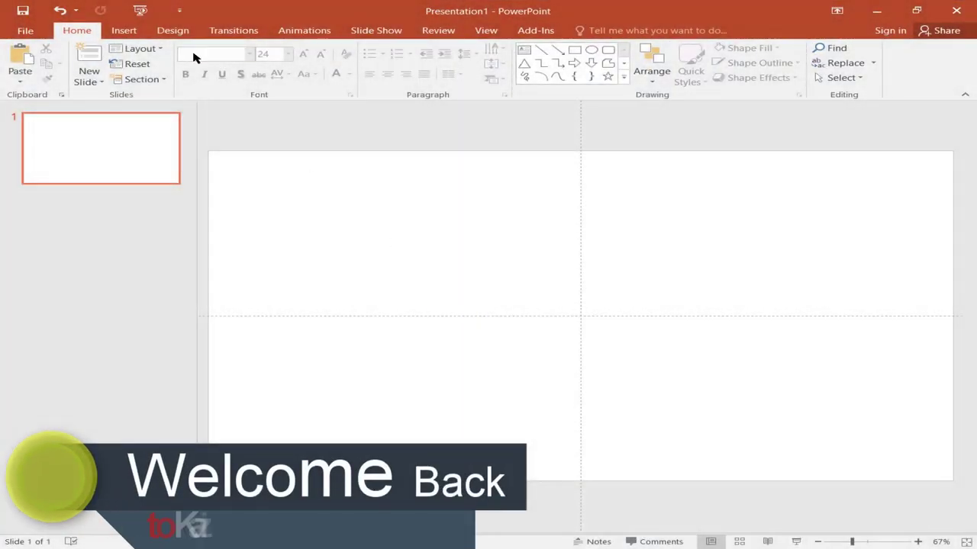
- Give the blank slide a solid black background fill through Format Background
left_click(171, 31)
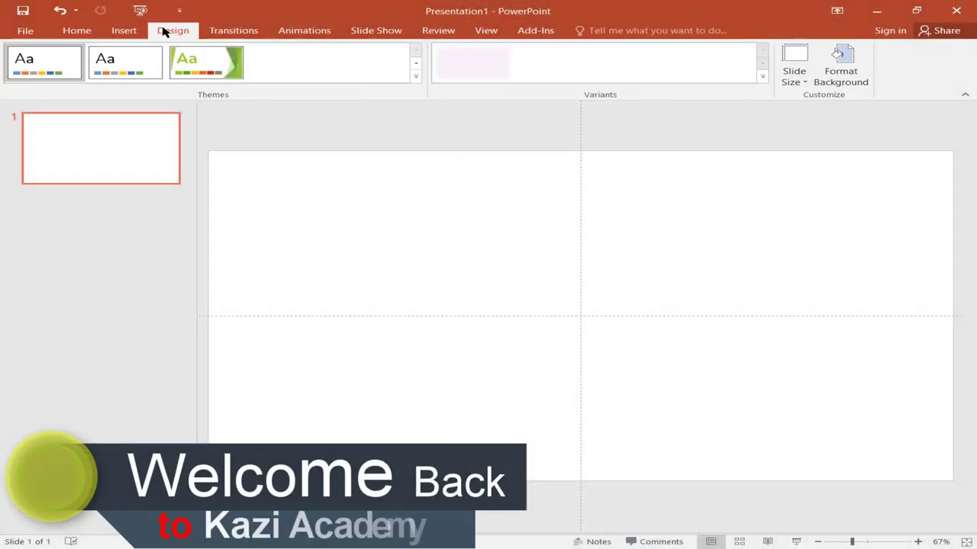
left_click(862, 80)
left_click(942, 272)
left_click(854, 314)
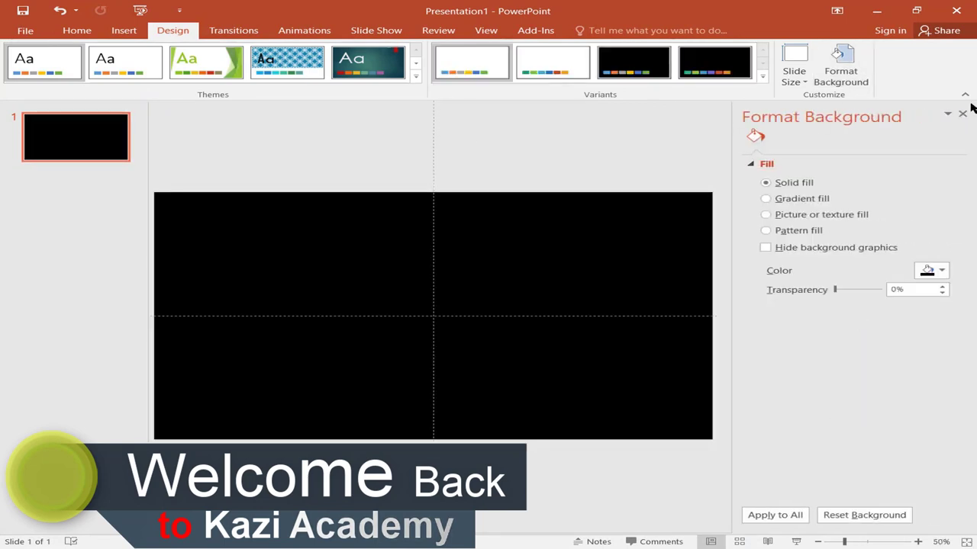
left_click(962, 113)
left_click(123, 31)
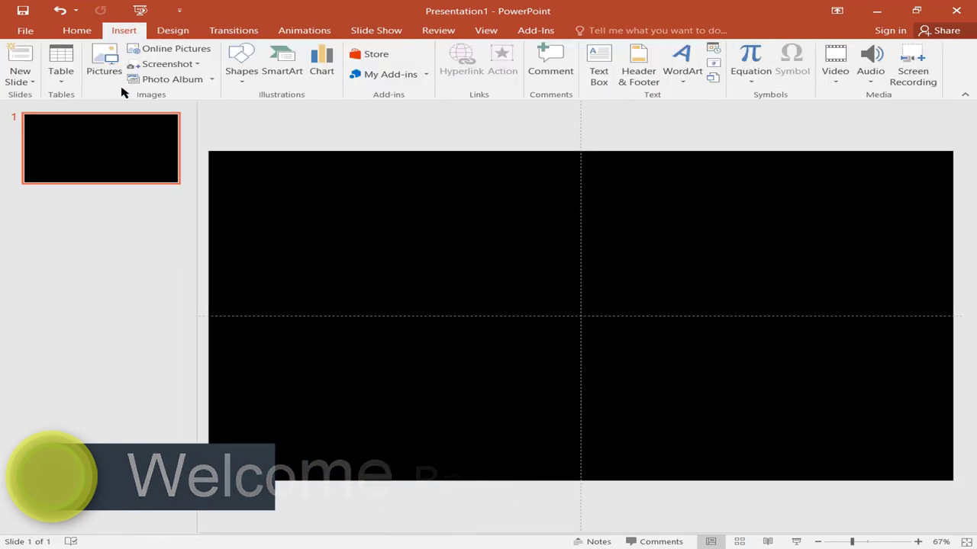
- Draw a 3.5-inch circle and centre it horizontally and vertically on the slide
left_click(240, 77)
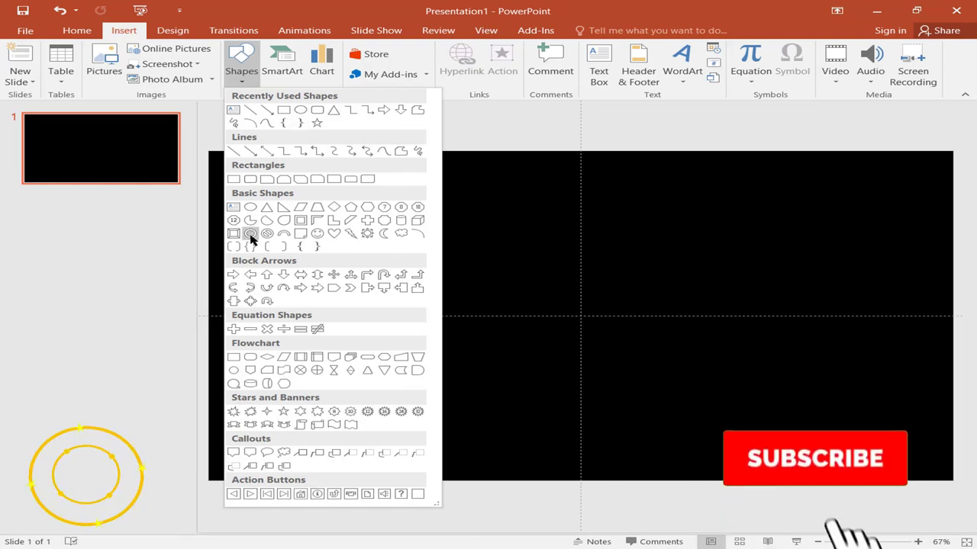
left_click(302, 111)
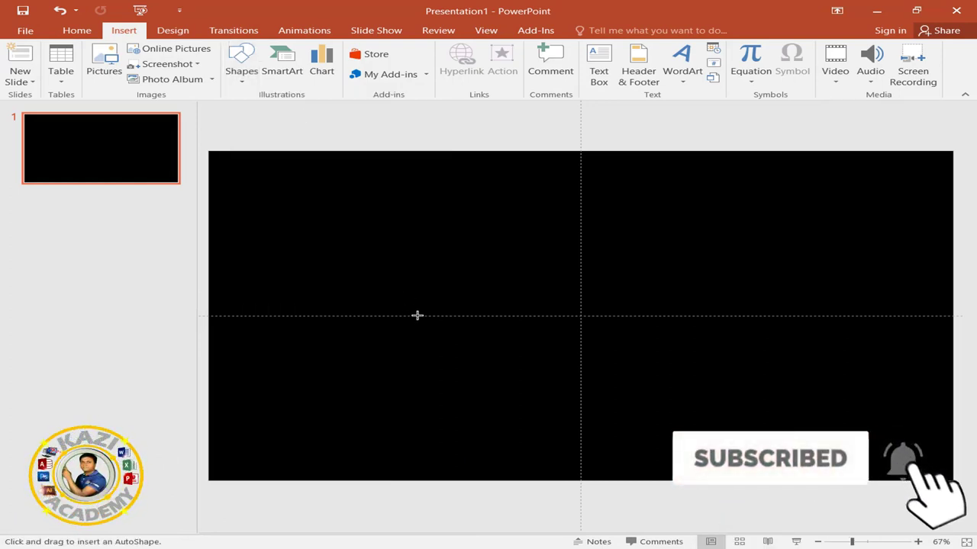
left_click_drag(435, 213, 632, 367)
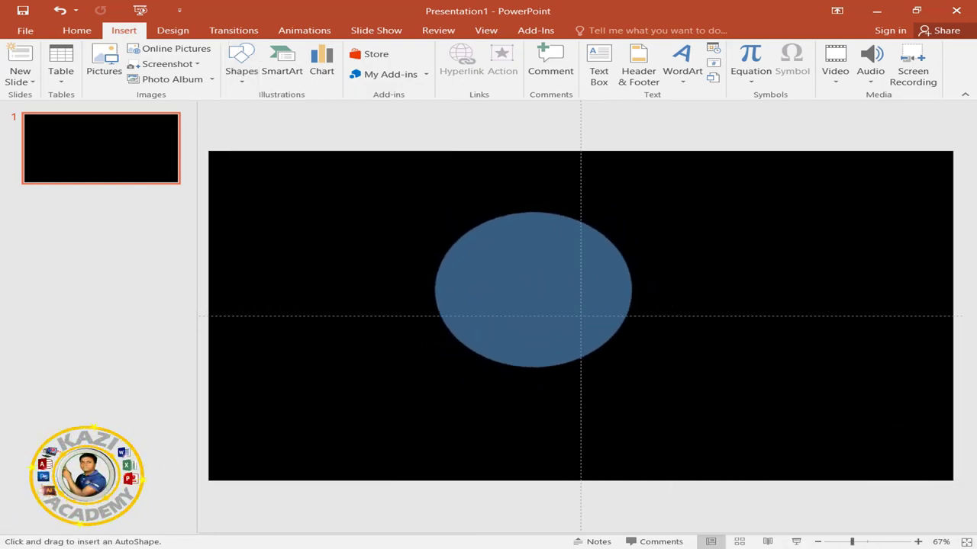
left_click_drag(574, 288, 586, 299)
left_click(813, 48)
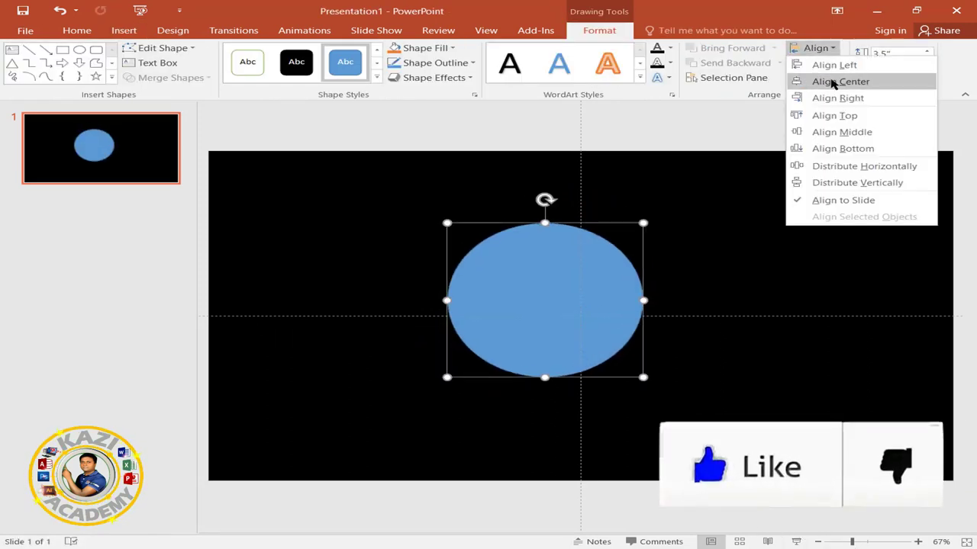
left_click(834, 82)
left_click(815, 48)
left_click(837, 132)
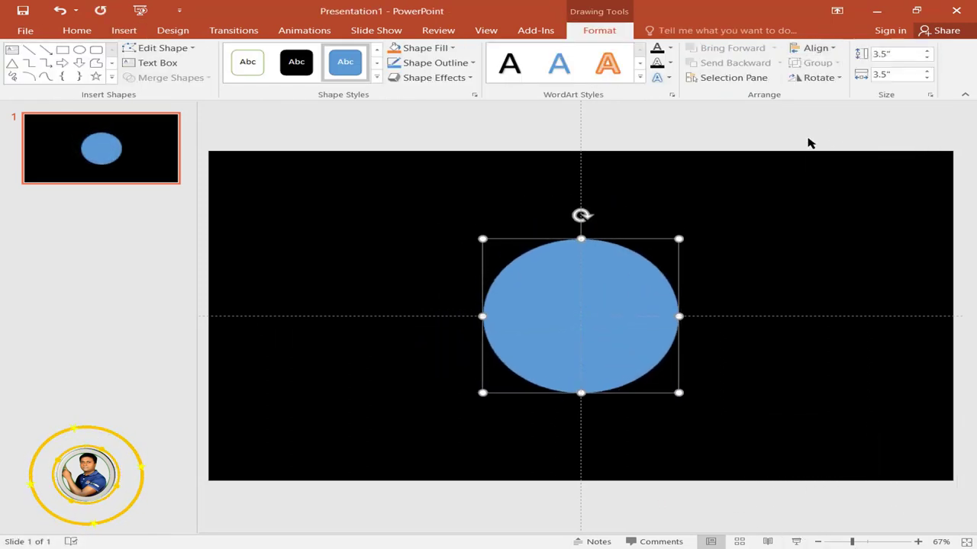
- Give the circle no fill and a thick 6 pt dashed gold outline
left_click(438, 52)
left_click(418, 166)
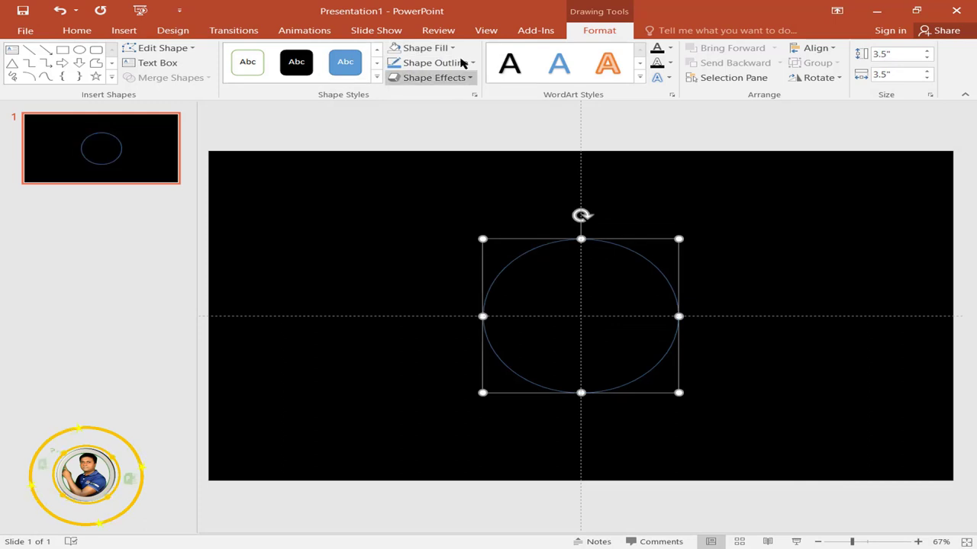
left_click(463, 64)
left_click(421, 166)
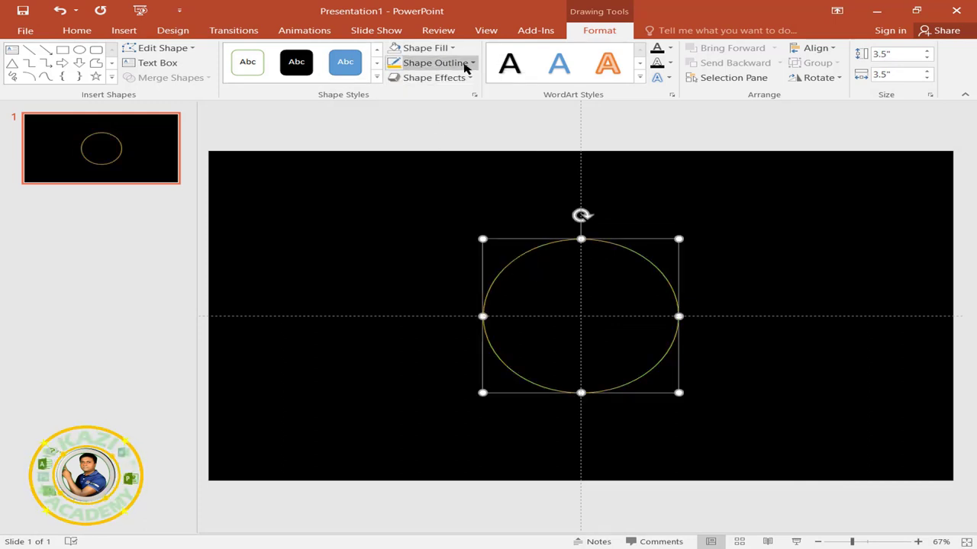
left_click(464, 65)
mouse_move(427, 228)
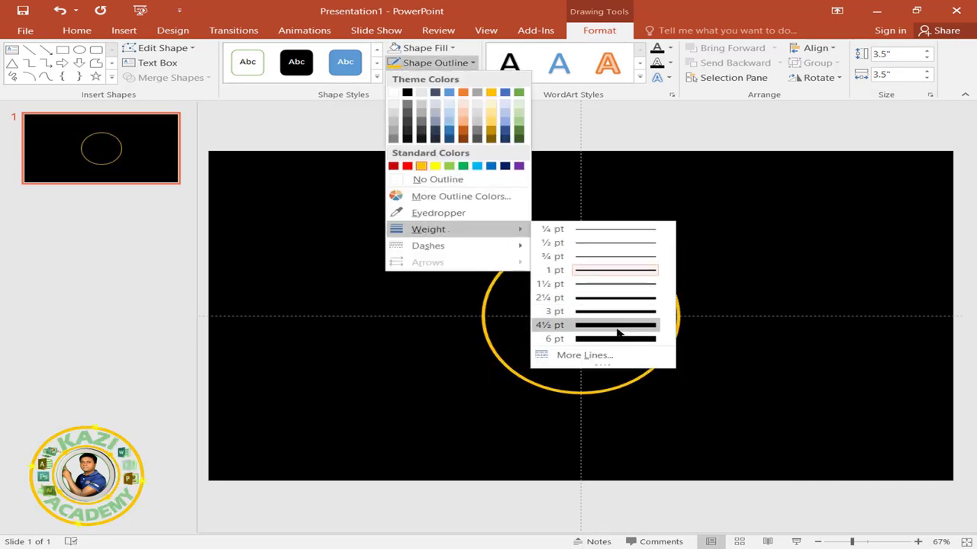
left_click(617, 338)
left_click(458, 67)
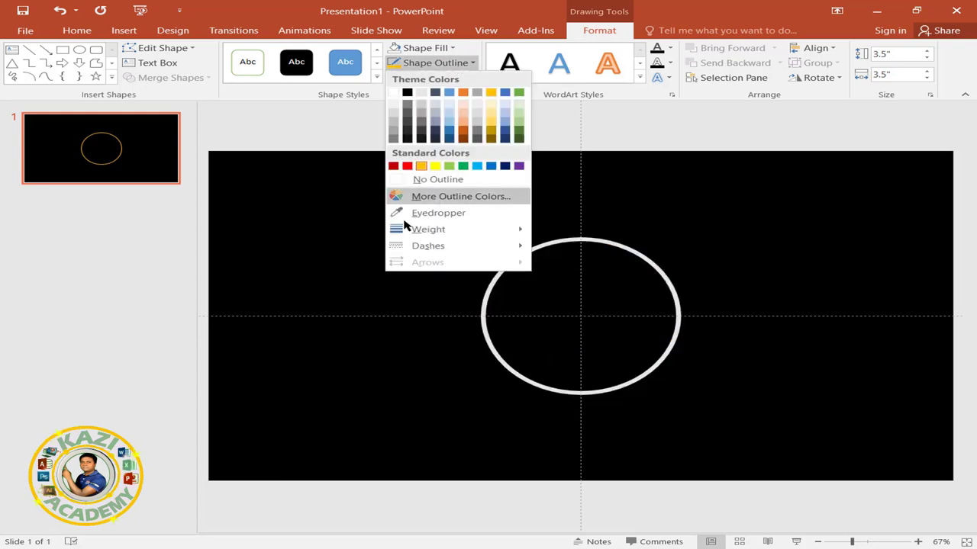
mouse_move(436, 250)
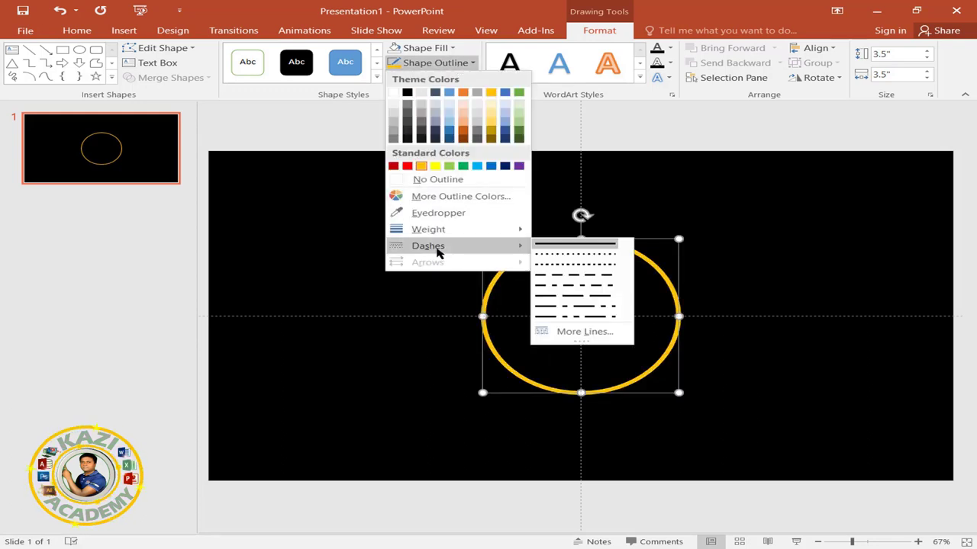
left_click(568, 271)
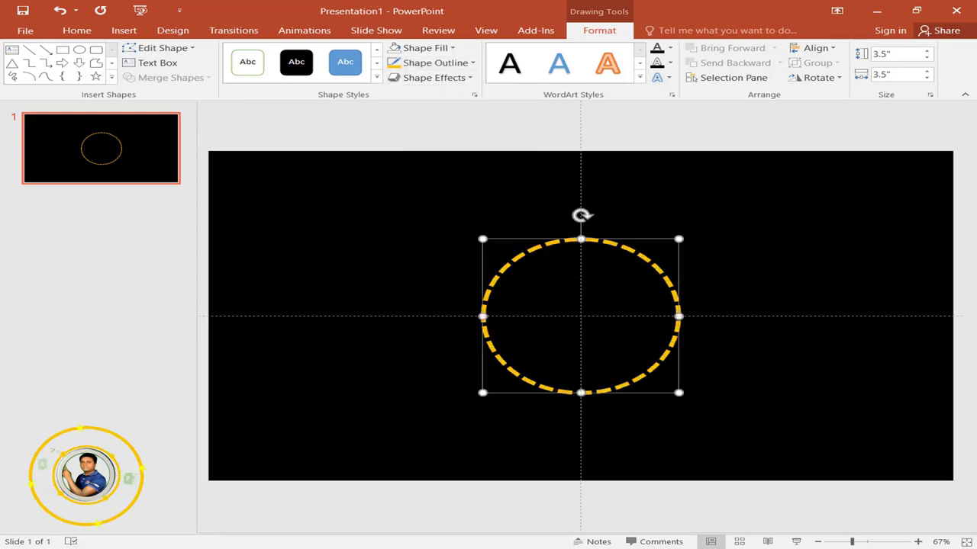
left_click(305, 31)
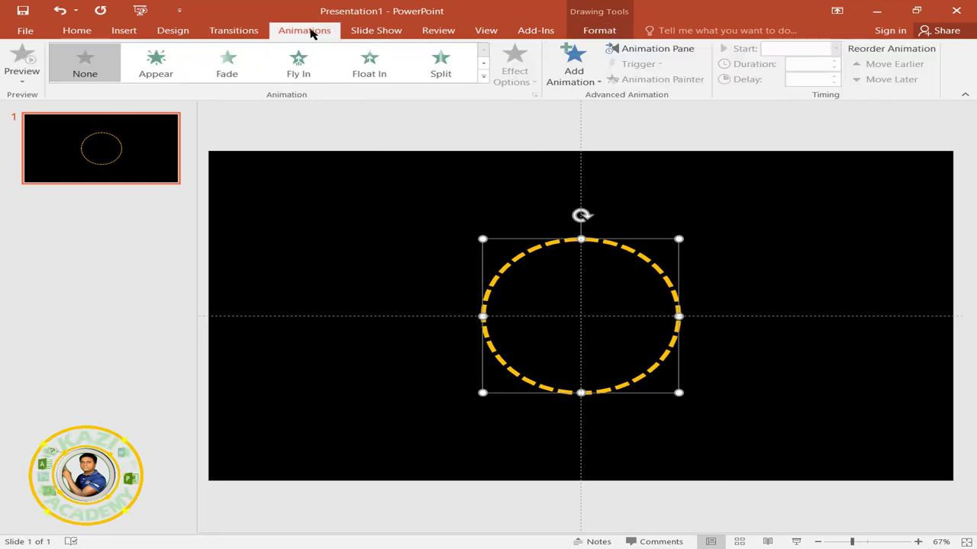
- Add a Fade entrance and a Spin effect to the circle
left_click(581, 60)
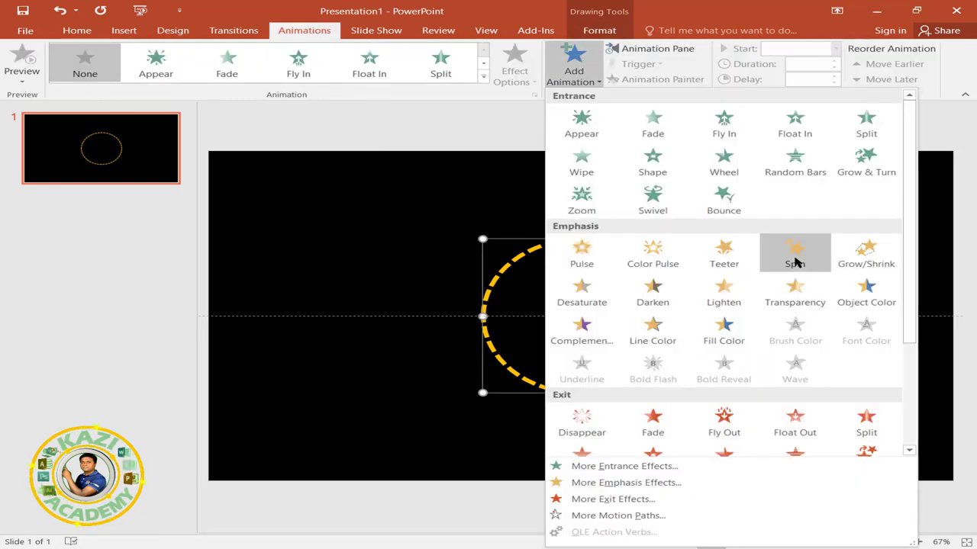
left_click(652, 128)
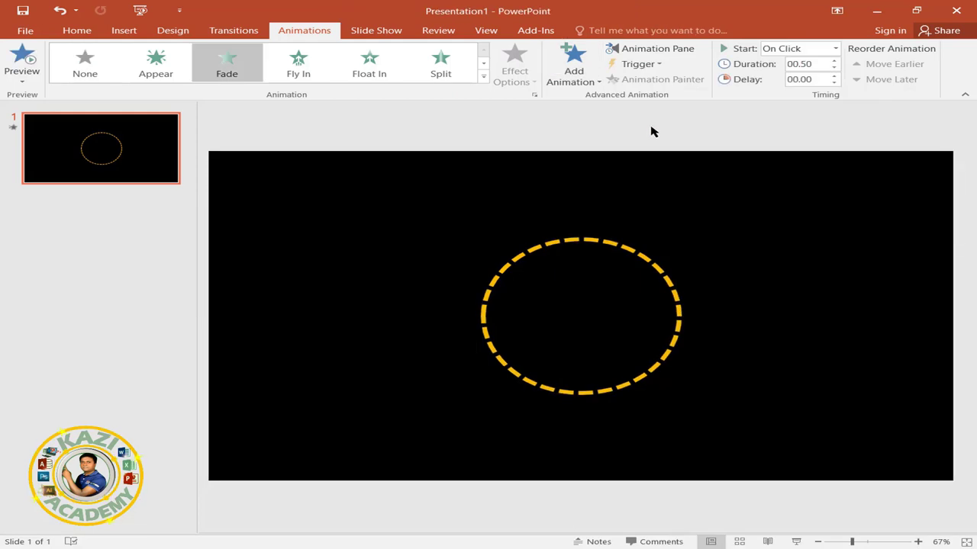
left_click(571, 66)
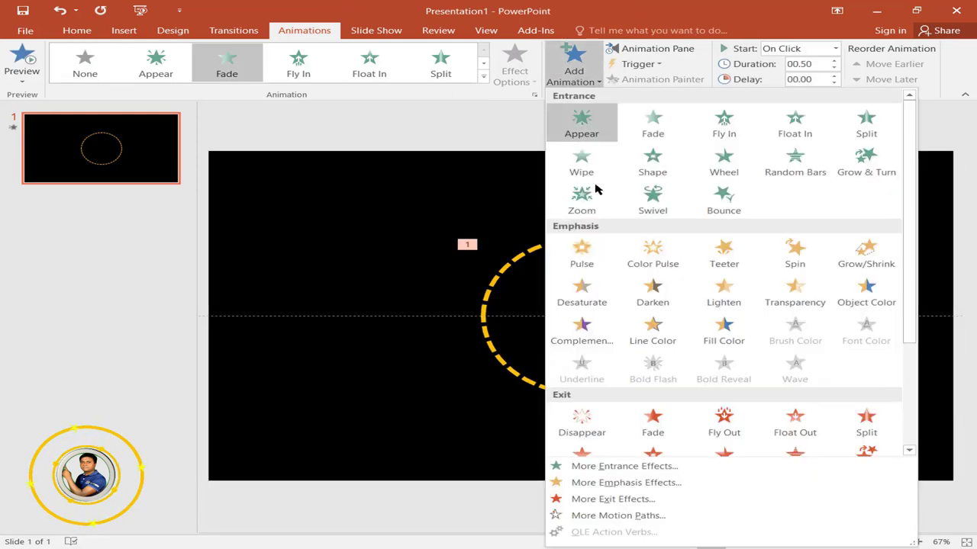
left_click(791, 259)
- Make the Fade start With Previous and last 1 second
left_click(647, 51)
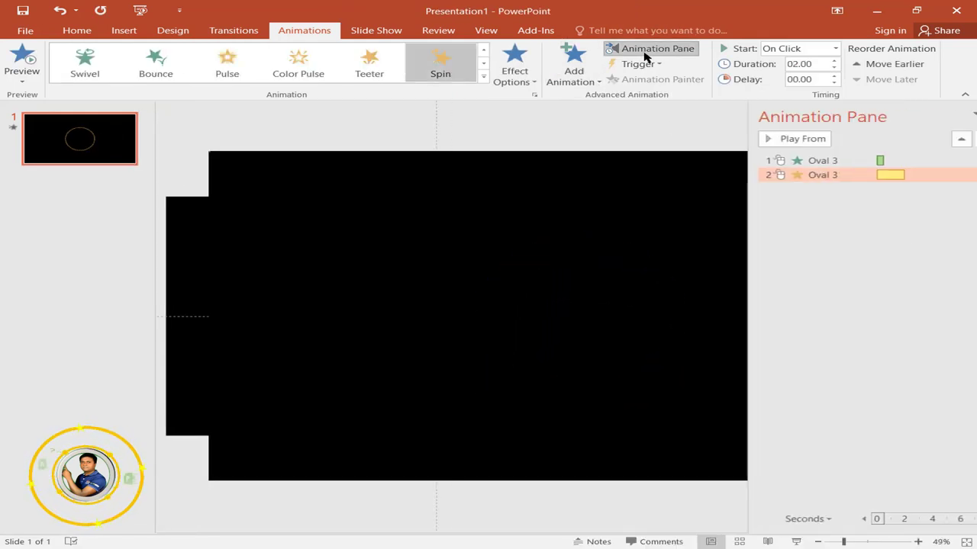
left_click(905, 161)
left_click(953, 164)
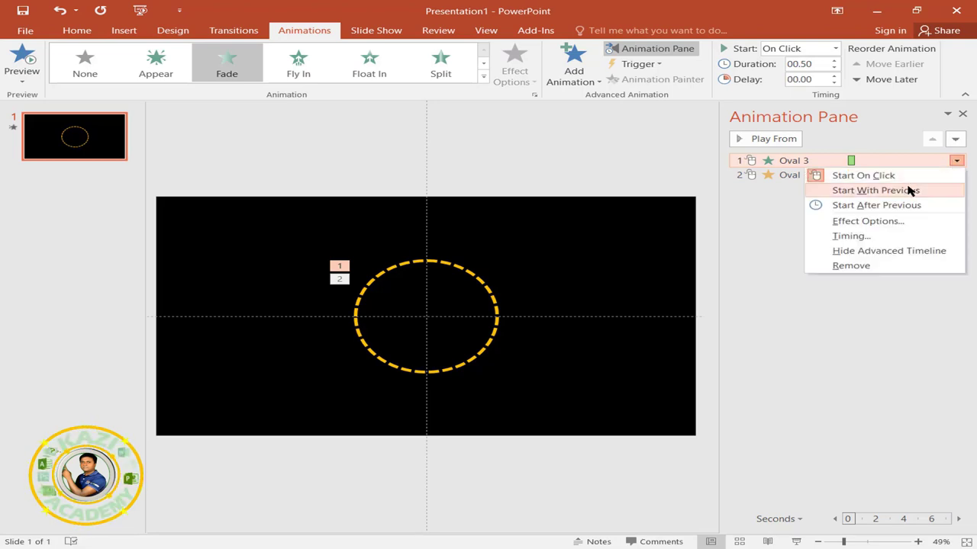
left_click(911, 190)
left_click(954, 162)
left_click(854, 221)
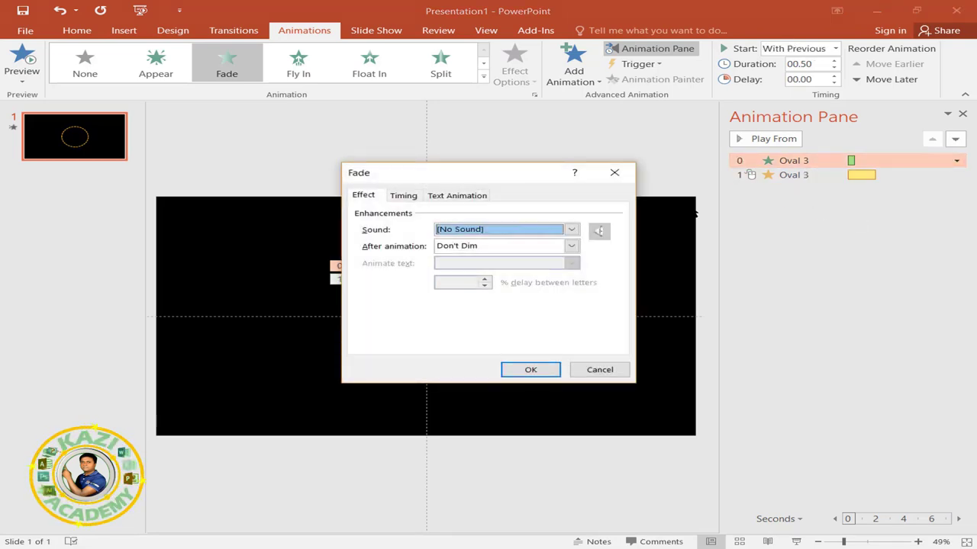
left_click_drag(484, 176, 664, 150)
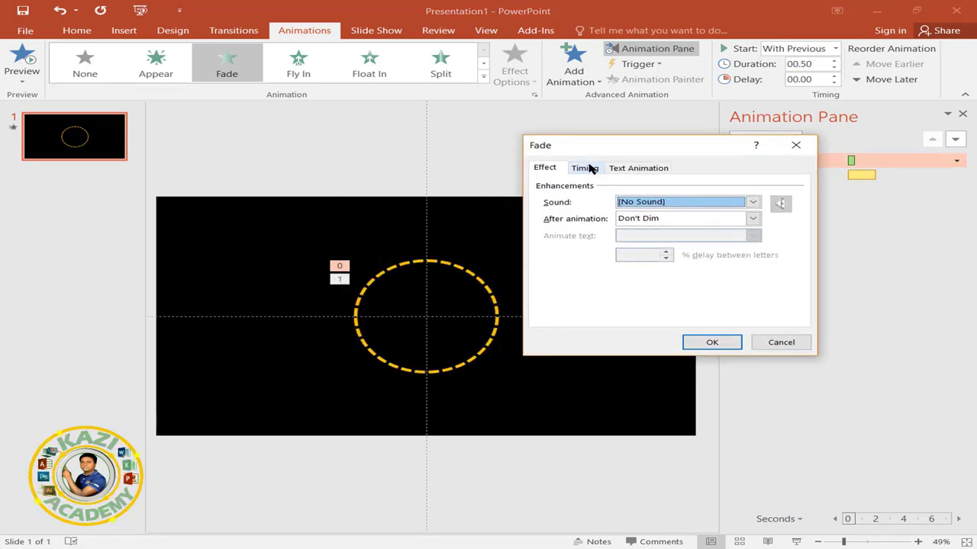
left_click(585, 168)
left_click(692, 220)
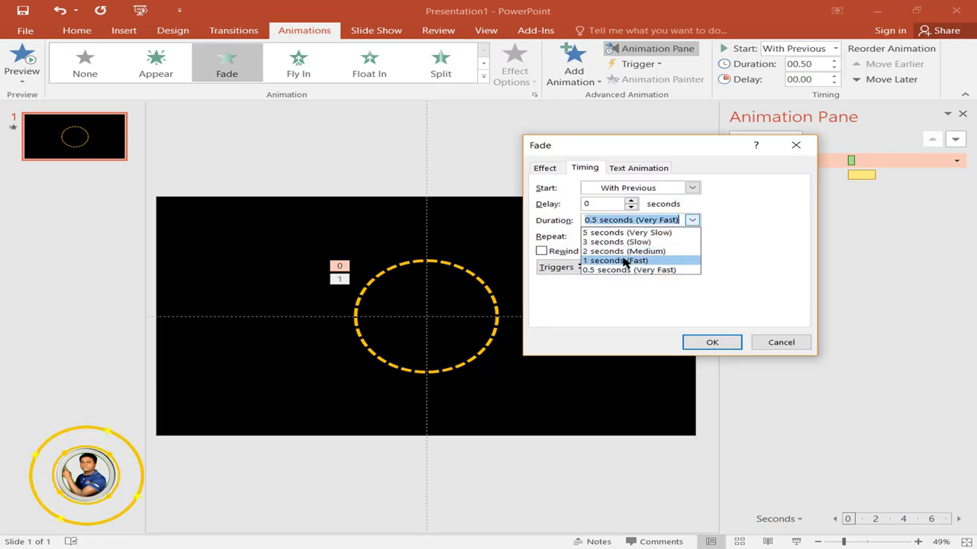
left_click(624, 261)
left_click(692, 236)
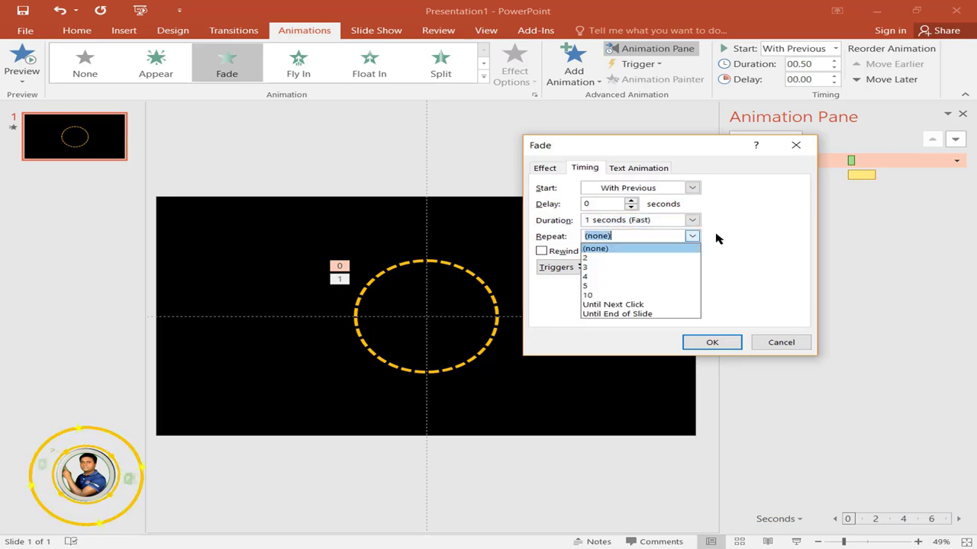
left_click(708, 344)
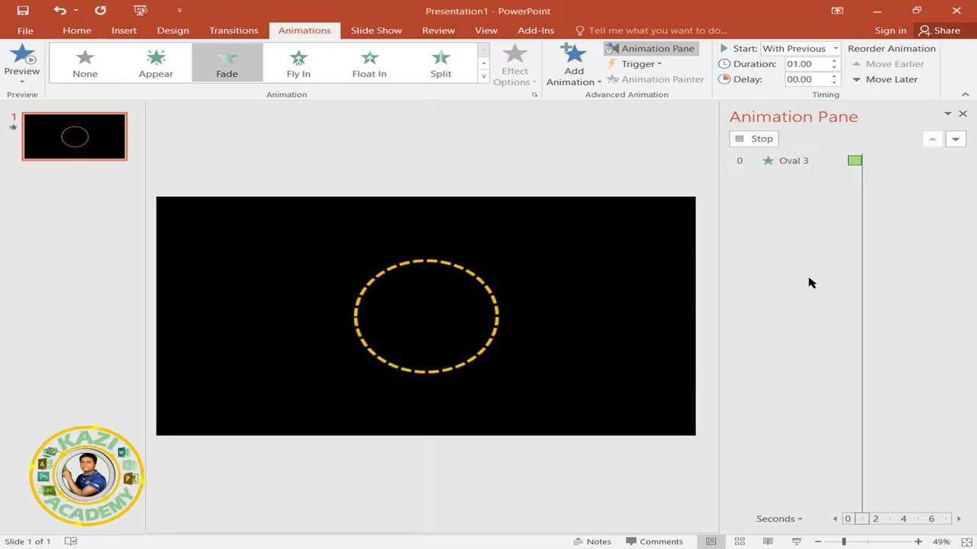
- Set the Spin to start With Previous, last 5 seconds, and repeat until slide end
left_click(939, 177)
left_click(956, 176)
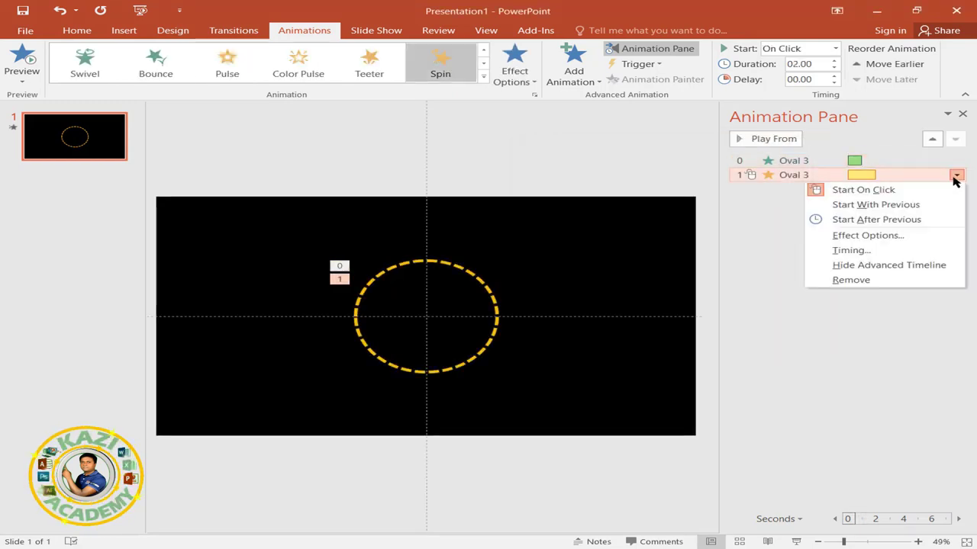
left_click(846, 205)
left_click(956, 176)
left_click(835, 236)
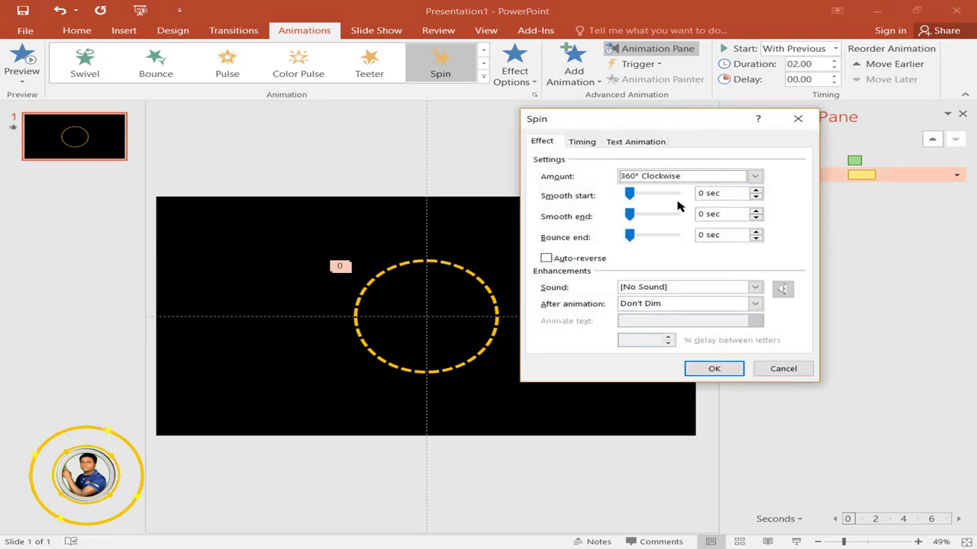
left_click(584, 143)
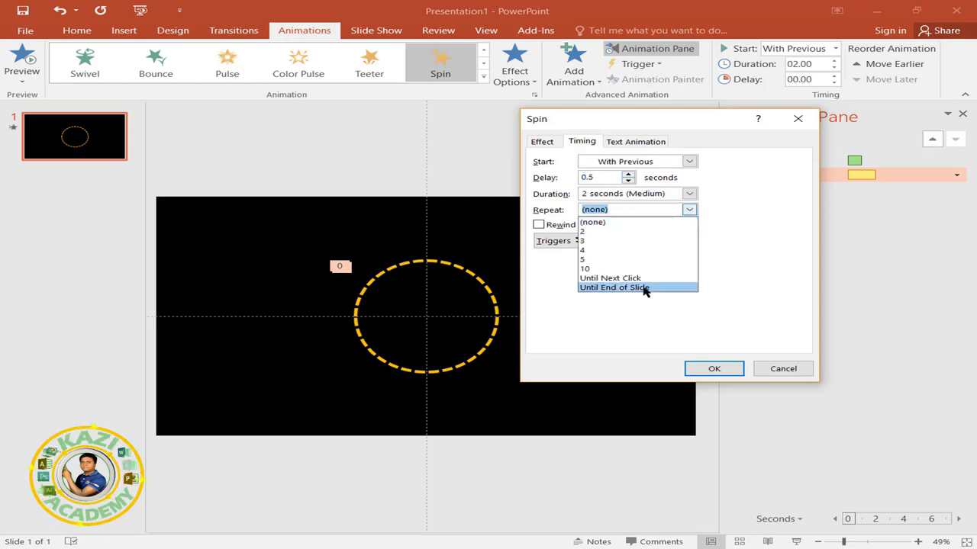
left_click(644, 288)
left_click(690, 194)
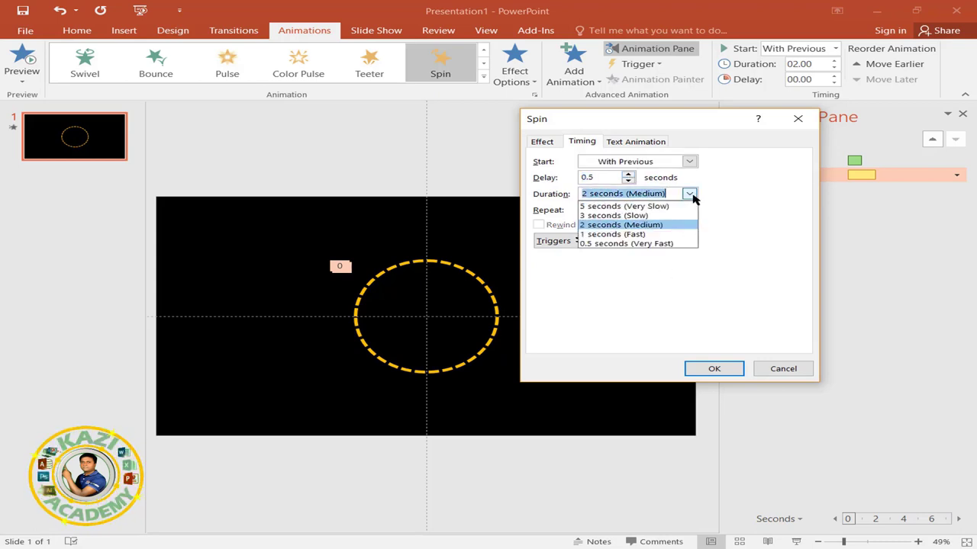
left_click(626, 207)
left_click(714, 369)
left_click(494, 296)
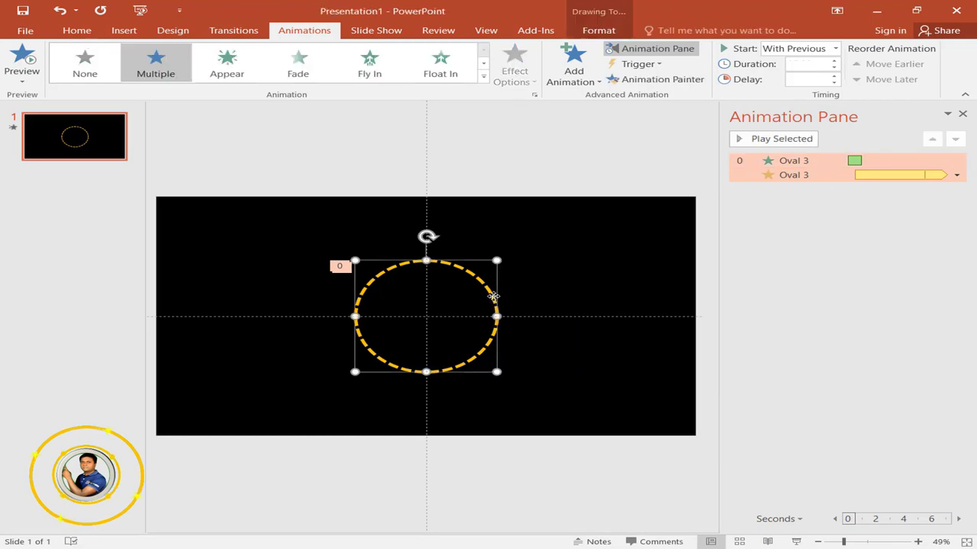
- Duplicate the circle with Ctrl+D, enlarge it to 4.37 inches, centre it, and outline it red
key("ctrl+d")
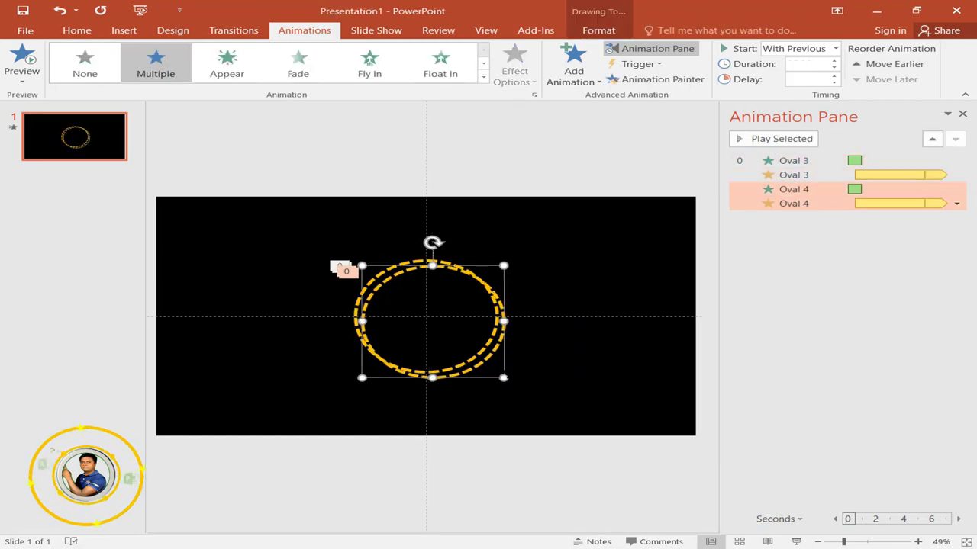
left_click_drag(504, 377, 522, 391)
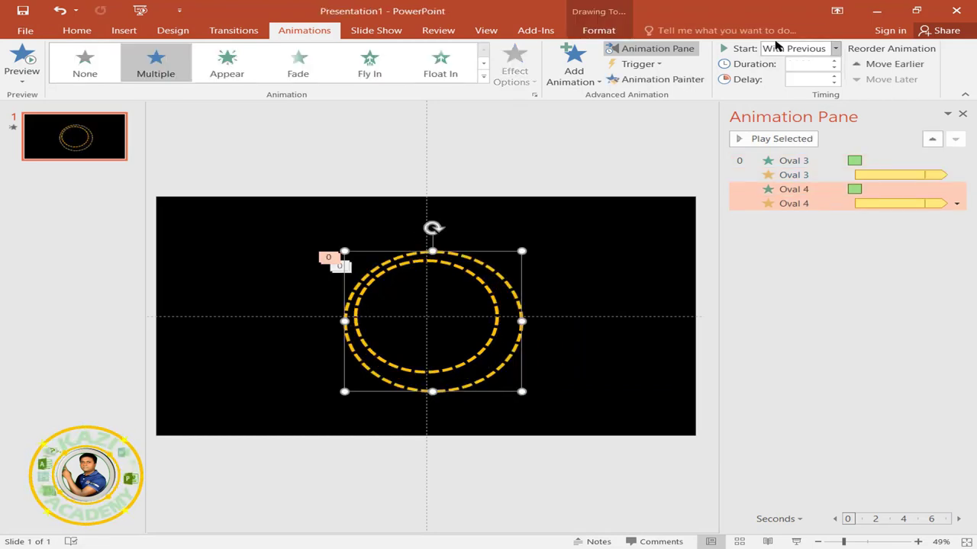
left_click(603, 32)
left_click(812, 47)
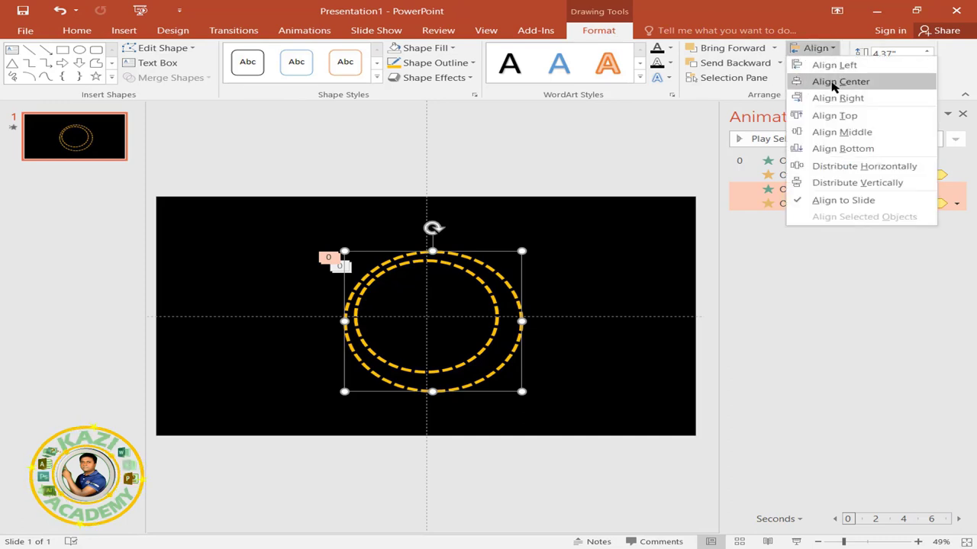
left_click(831, 81)
left_click(816, 51)
left_click(830, 134)
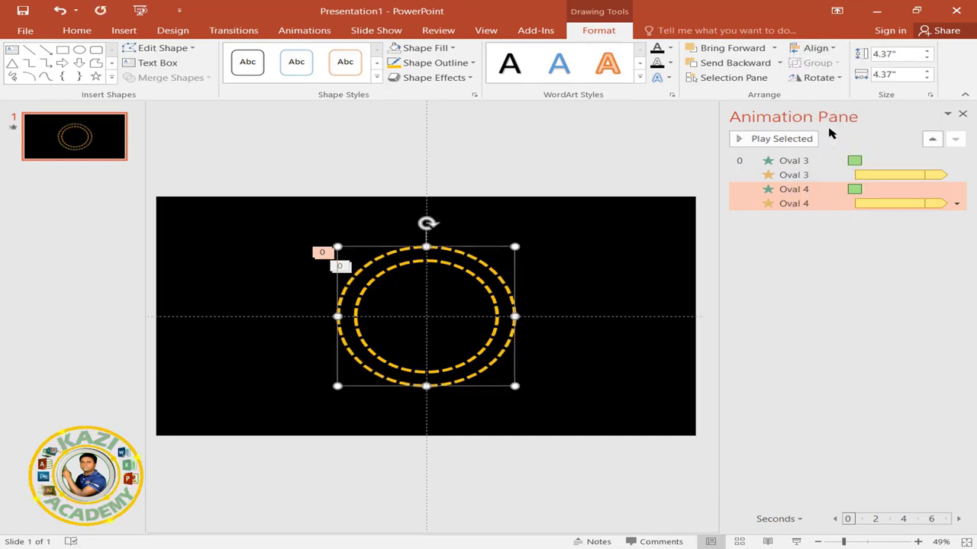
left_click(472, 63)
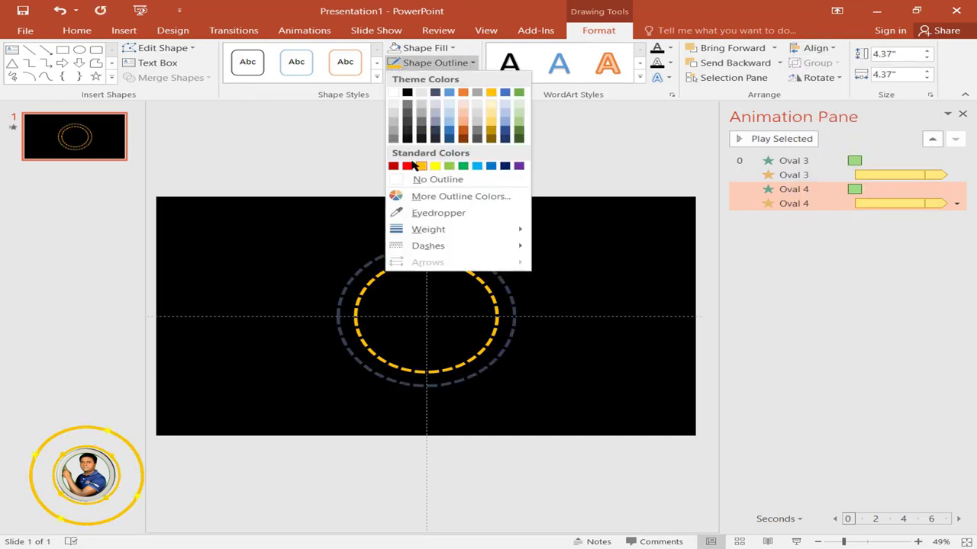
left_click(408, 165)
- Set the red ring's Spin to 360° counterclockwise with a 3-second duration
left_click(943, 231)
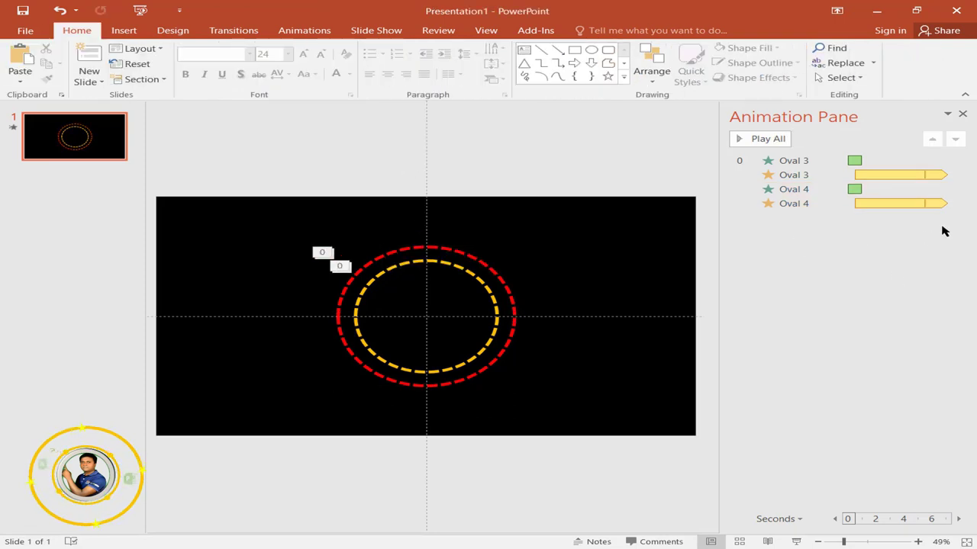
left_click(958, 204)
left_click(865, 264)
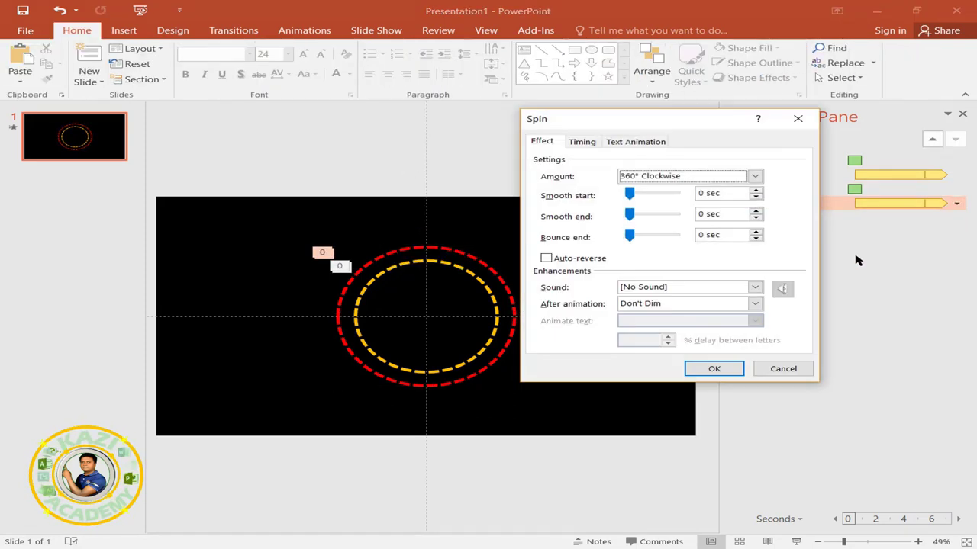
left_click(755, 176)
left_click(681, 283)
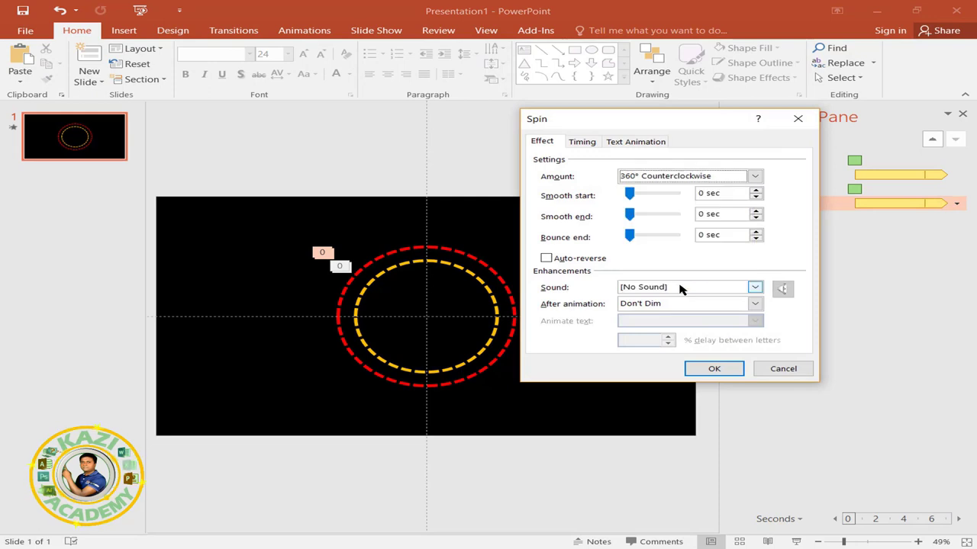
left_click(581, 143)
left_click(688, 194)
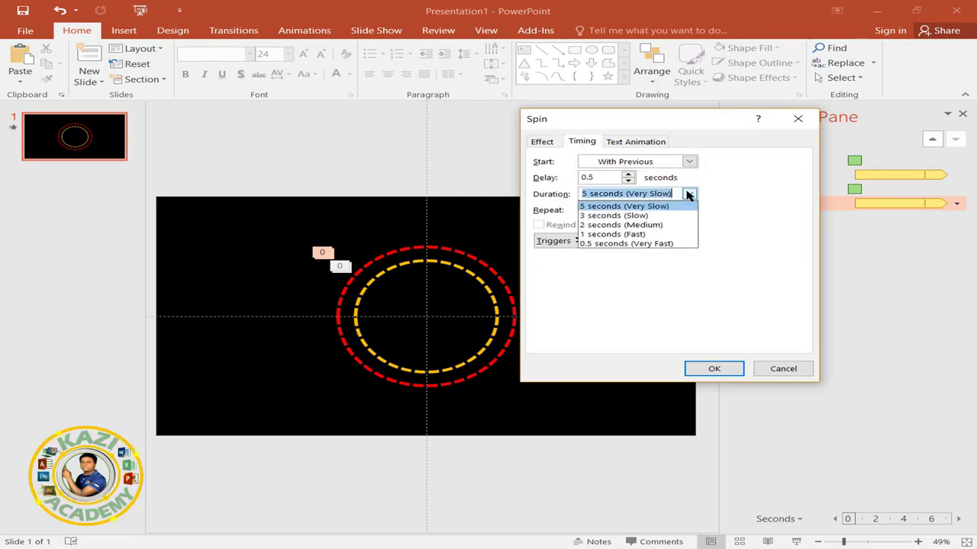
left_click(619, 217)
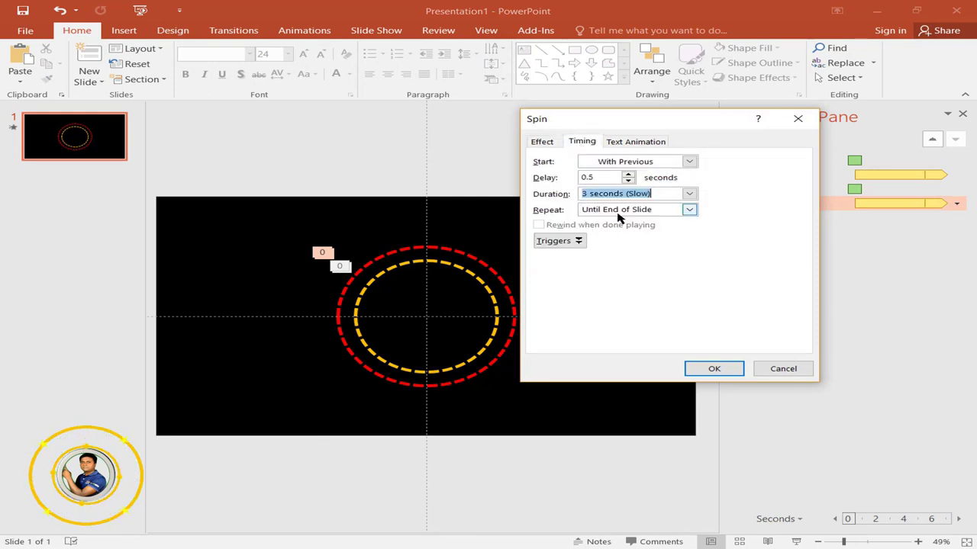
left_click(714, 369)
- Set the red and yellow rings' Fade animations to repeat until the end of the slide
left_click(957, 190)
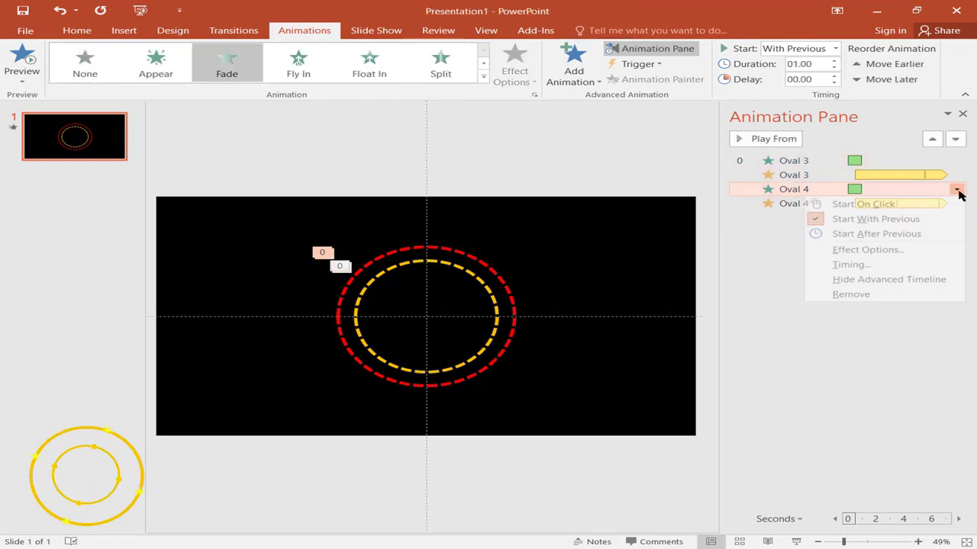
left_click(872, 265)
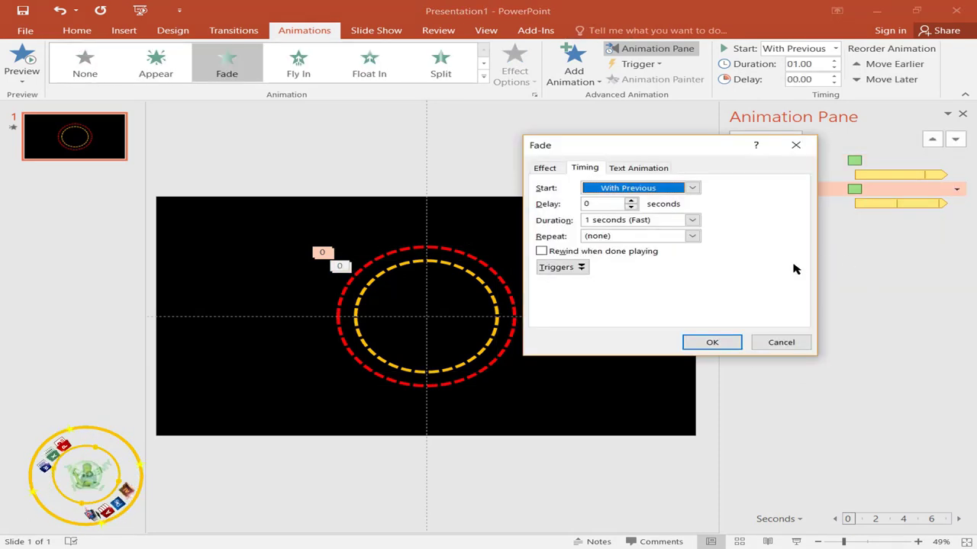
left_click(692, 236)
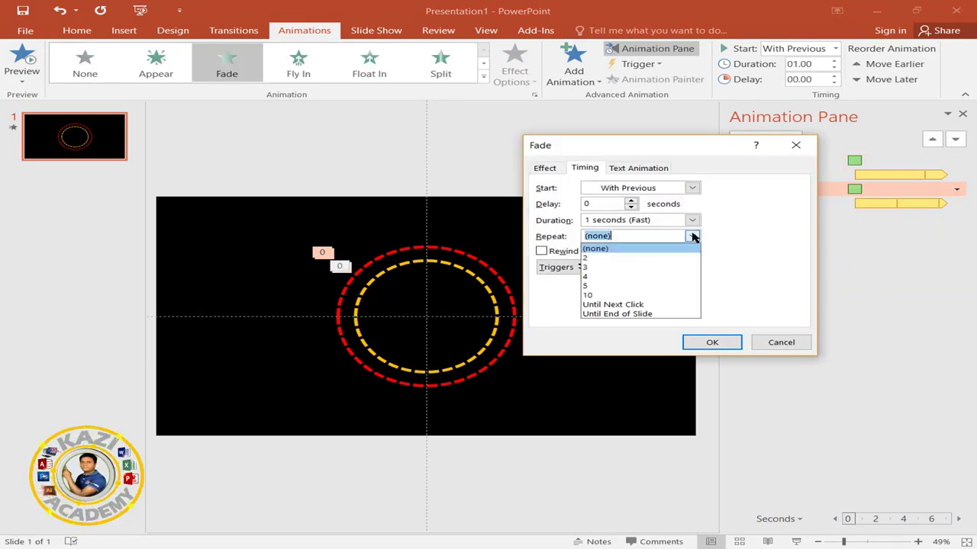
left_click(636, 314)
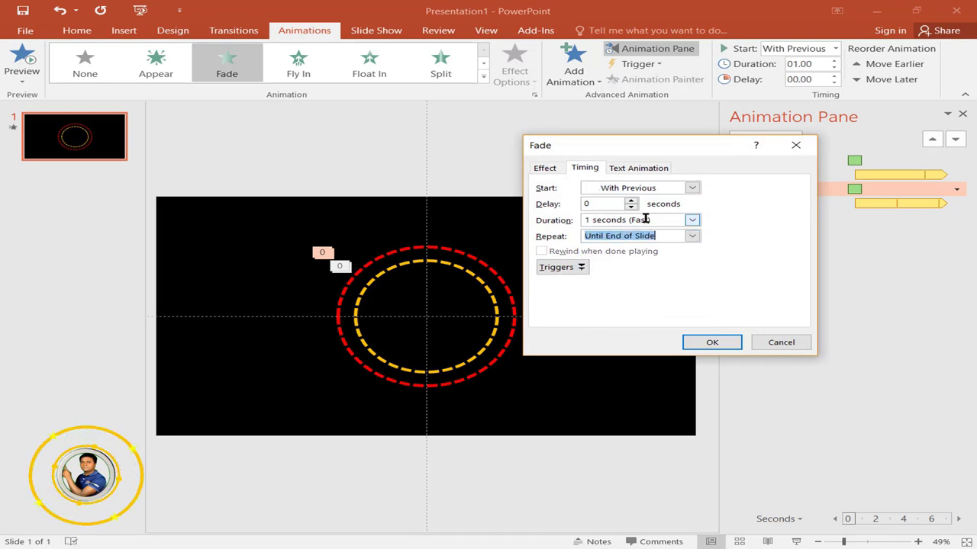
left_click(715, 343)
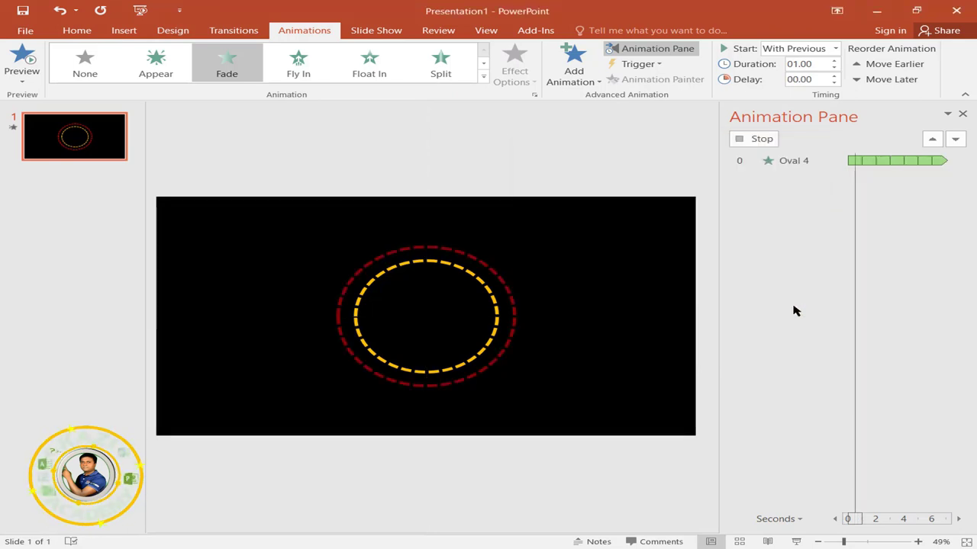
left_click(946, 160)
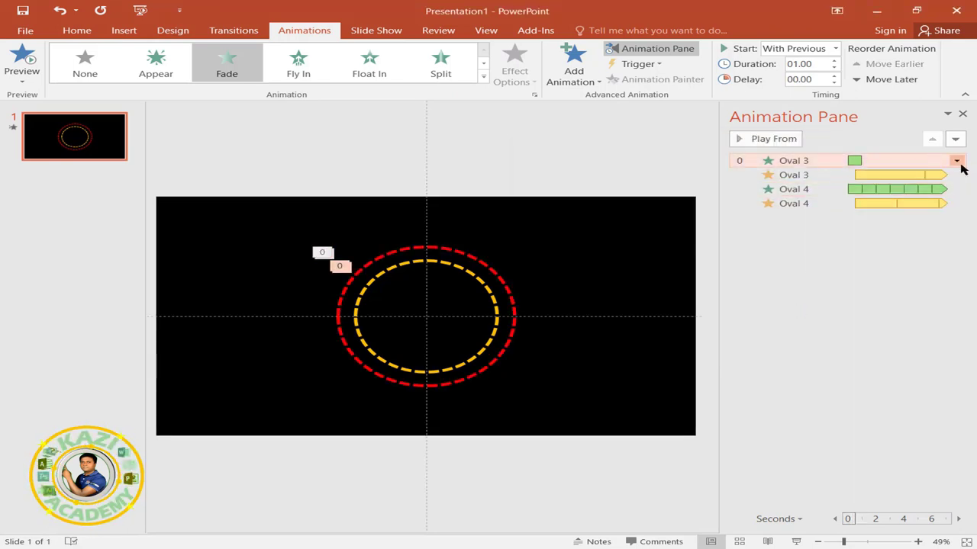
left_click(956, 160)
left_click(870, 238)
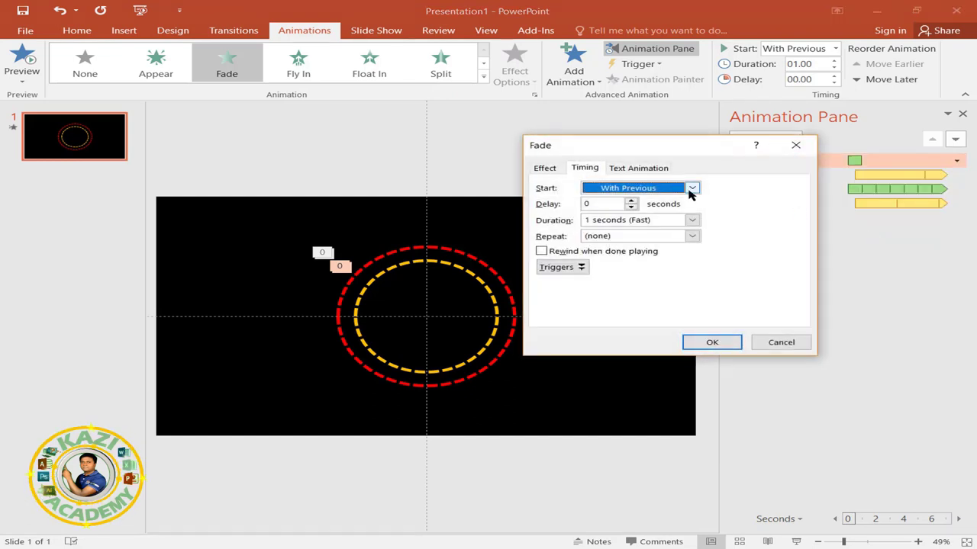
left_click(692, 237)
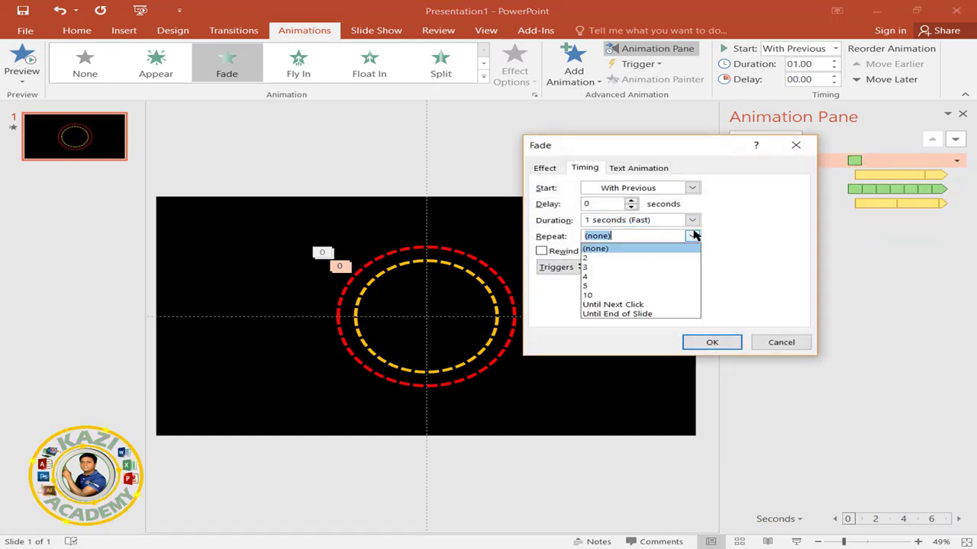
left_click(640, 314)
left_click(734, 344)
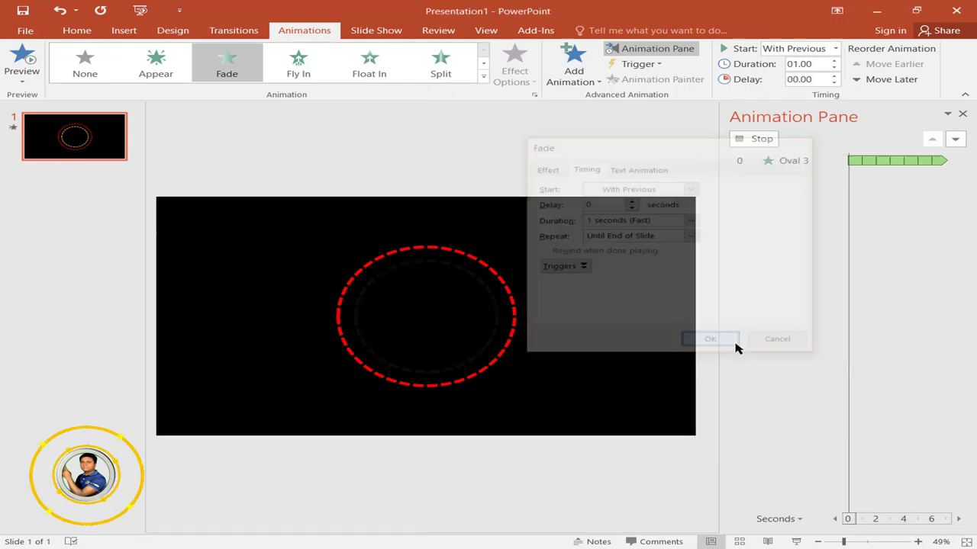
- Close the Animation Pane and drag both dashed circles toward the upper-right corner
left_click(963, 113)
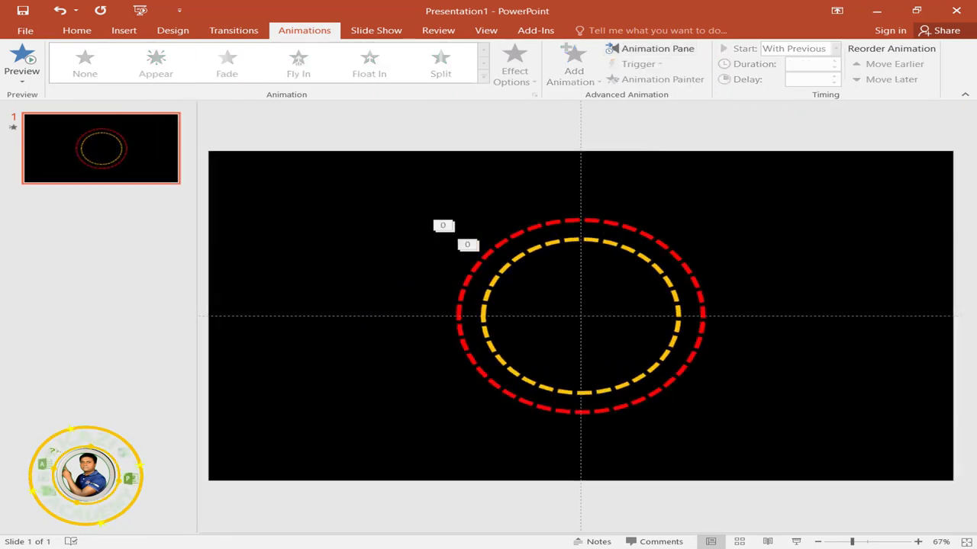
left_click_drag(298, 164, 870, 440)
left_click_drag(667, 266, 905, 149)
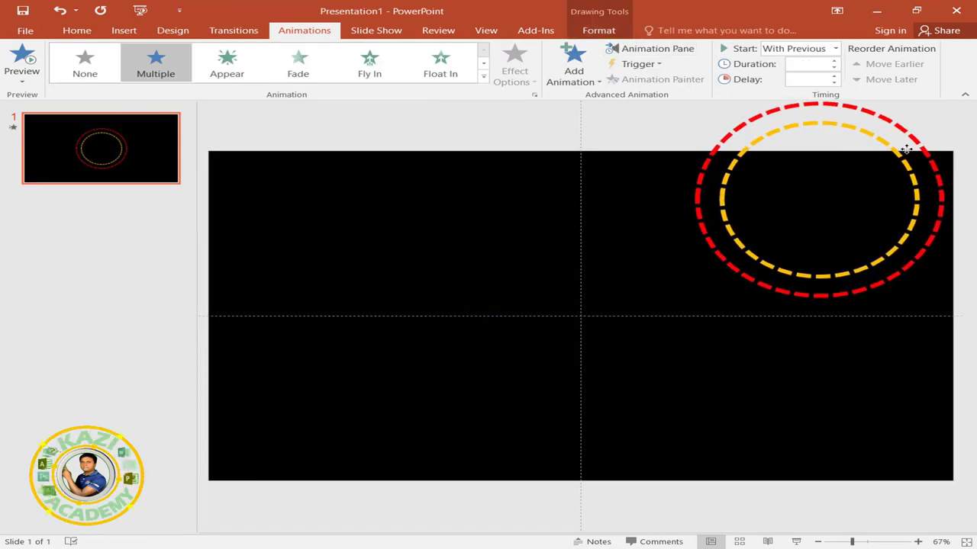
- Draw a blue donut shape on the slide
left_click(682, 218)
left_click(124, 34)
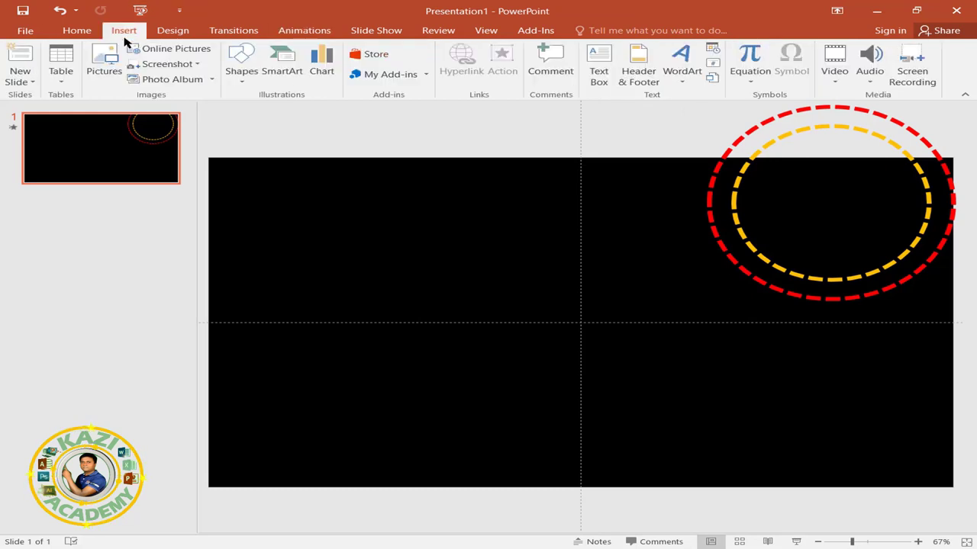
left_click(238, 69)
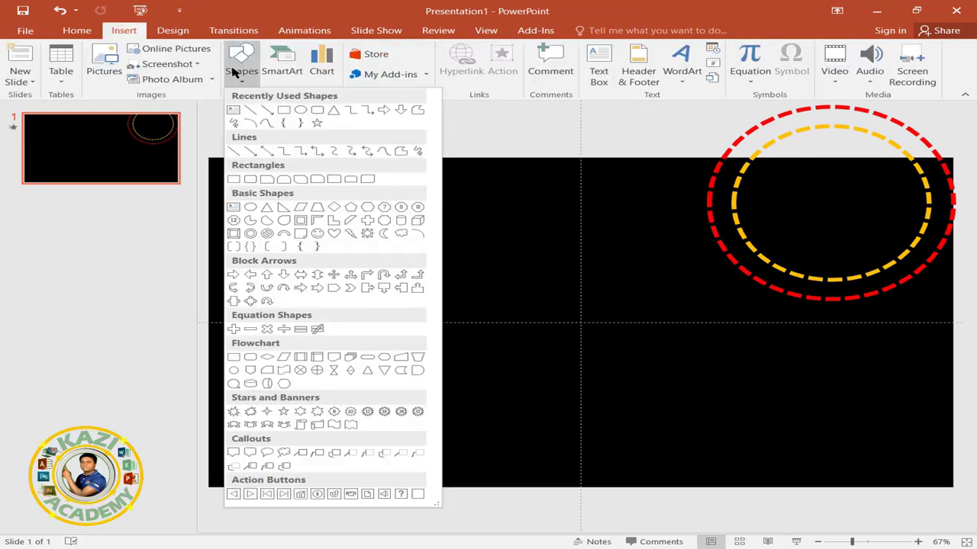
left_click(252, 234)
left_click_drag(478, 303, 598, 397)
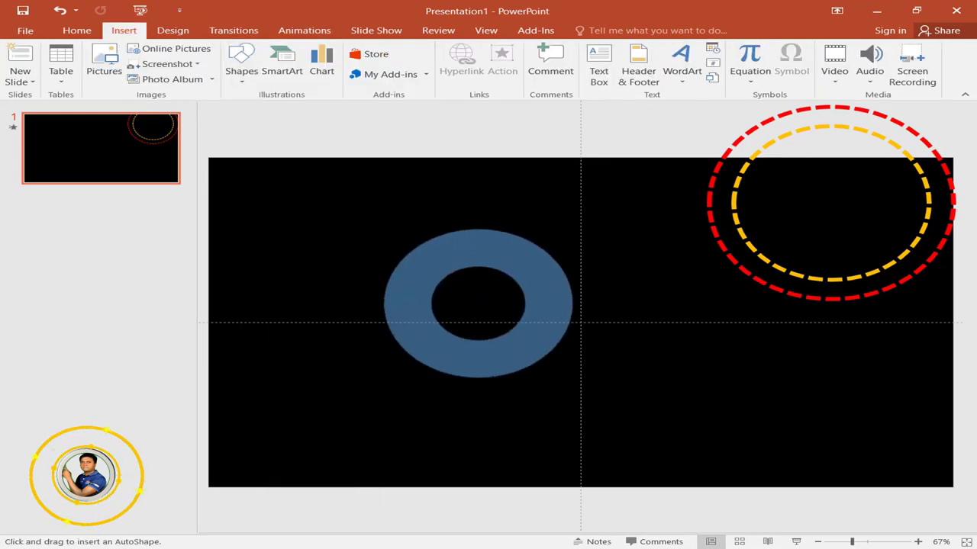
- Size the donut to match the dashed circles, thin its ring, and move it to mid-slide
left_click_drag(551, 318, 898, 216)
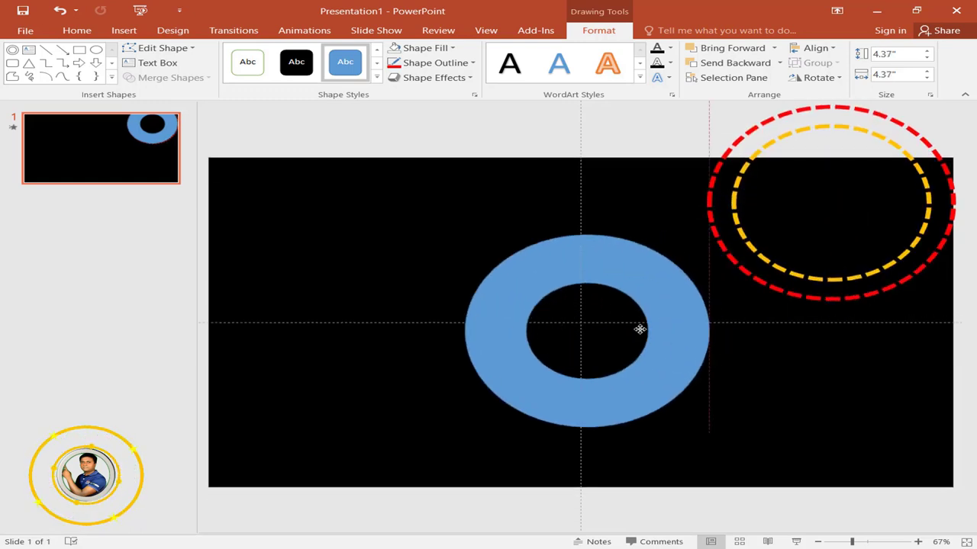
left_click_drag(635, 326, 900, 223)
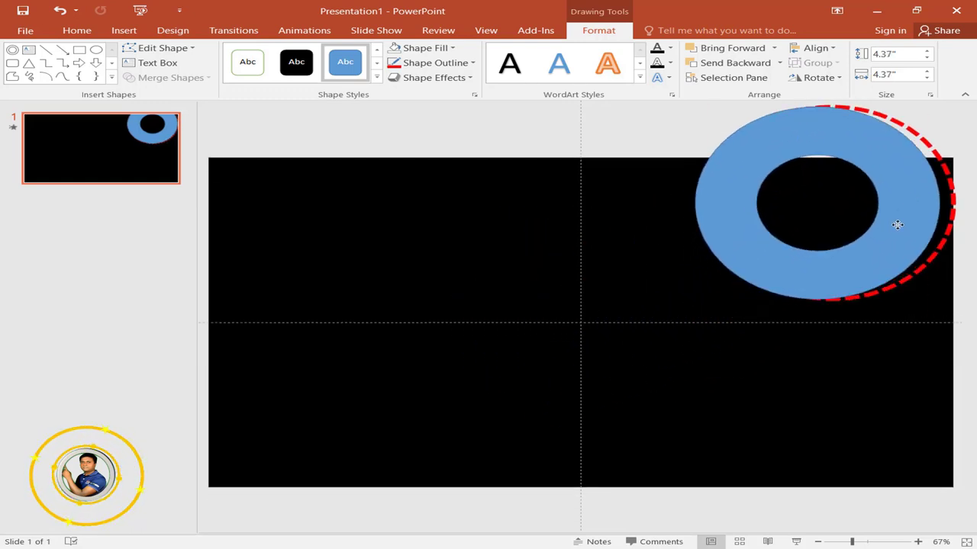
left_click_drag(768, 232, 739, 234)
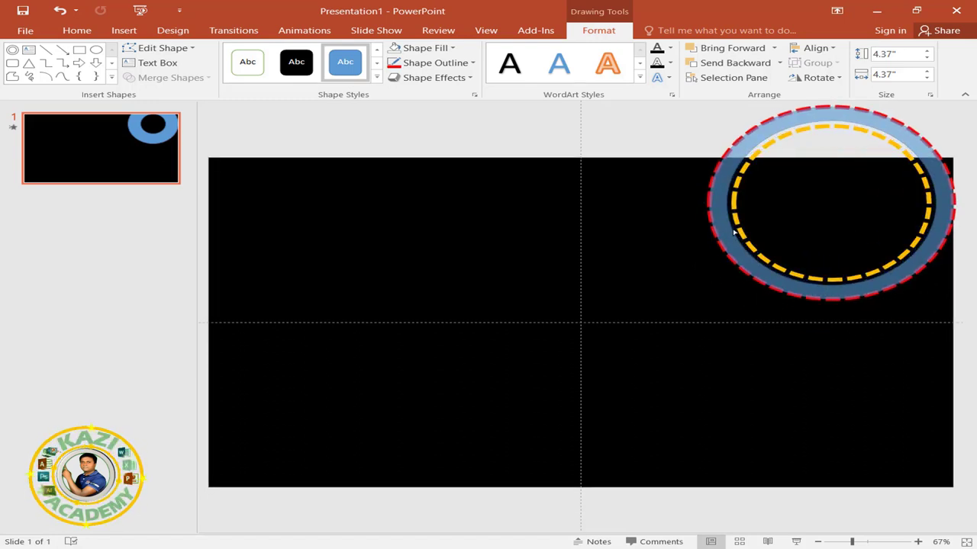
left_click_drag(743, 145, 437, 260)
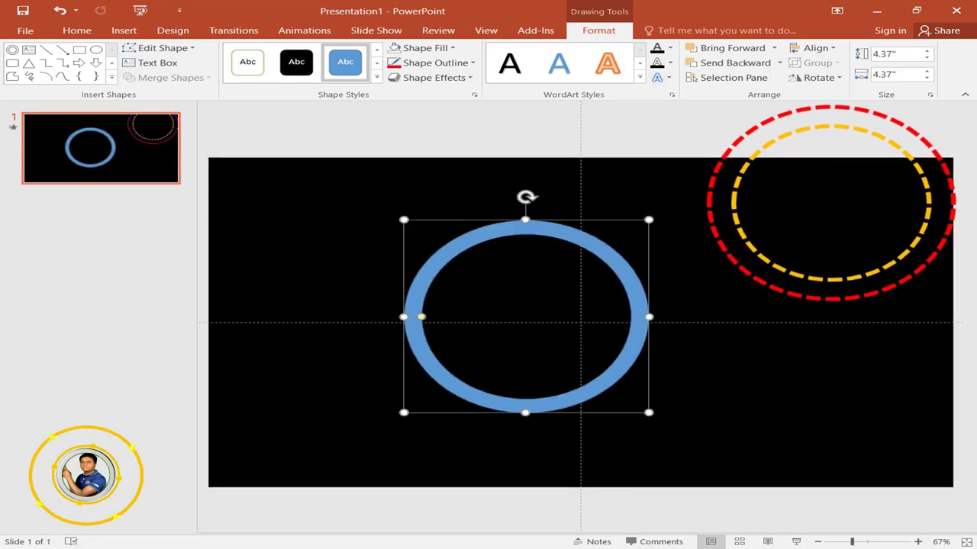
- Change the ring's outline, copy it to the lower right, and centre the original on the slide
left_click(436, 63)
left_click(424, 175)
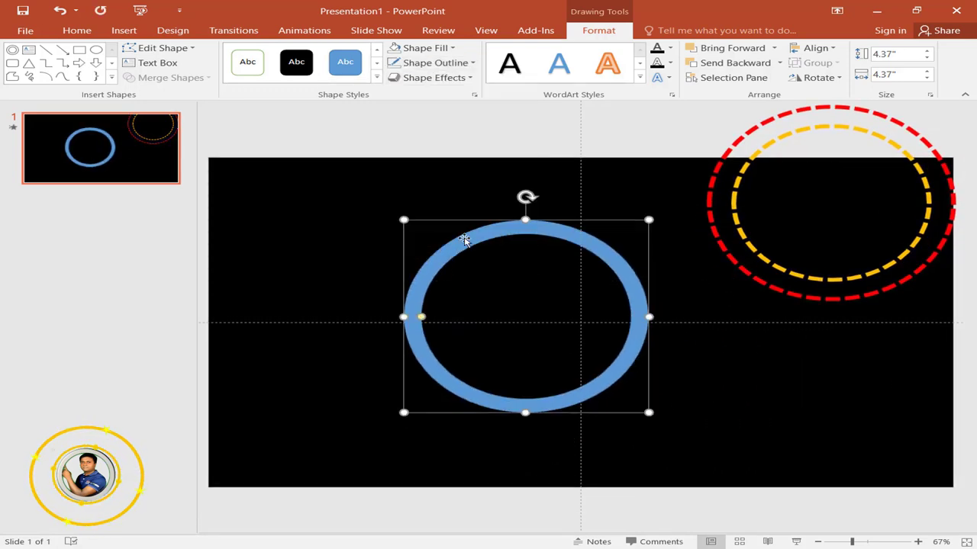
left_click_drag(463, 240, 276, 253)
mouse_move(442, 259)
left_mouse_down("ctrl")
mouse_move(340, 272)
mouse_move(793, 385)
left_mouse_up("ctrl")
left_click_drag(439, 250, 487, 248)
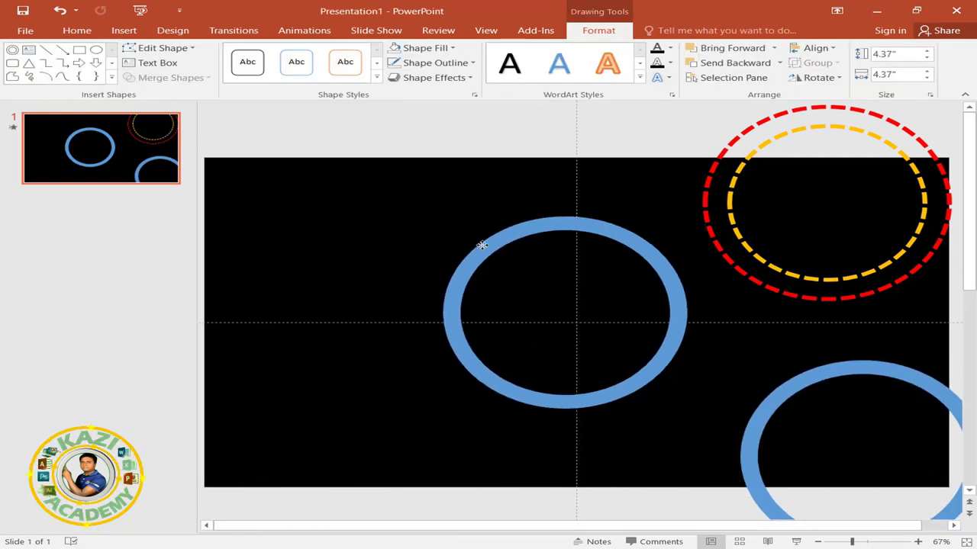
left_click(815, 48)
left_click(835, 81)
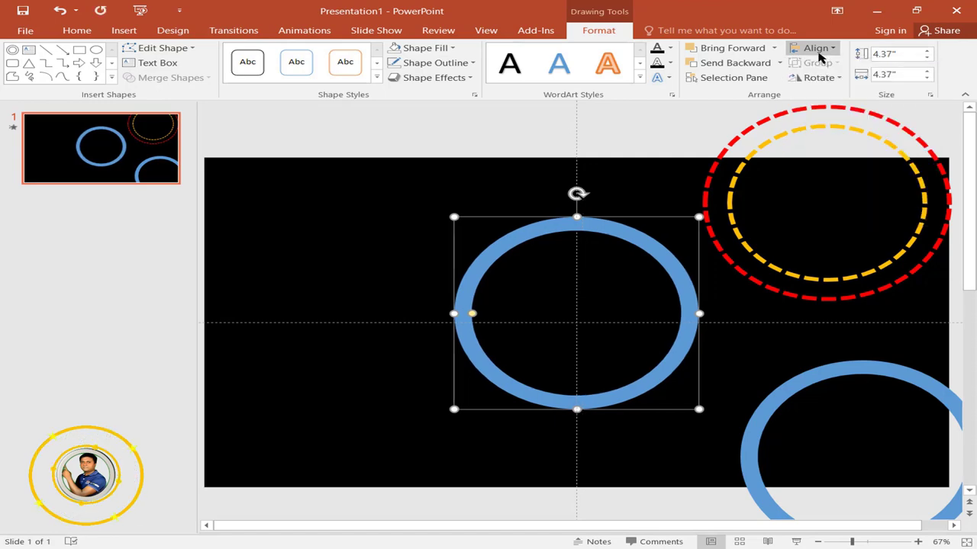
left_click(822, 52)
left_click(831, 131)
- Draw a rectangle covering the centred ring's left half
left_click(123, 30)
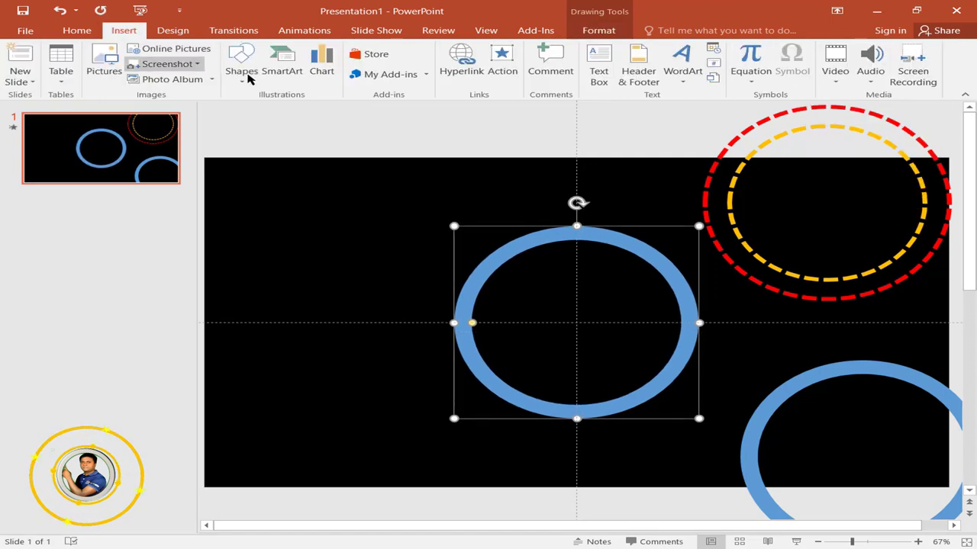
left_click(238, 68)
left_click(299, 112)
left_click_drag(350, 164, 577, 451)
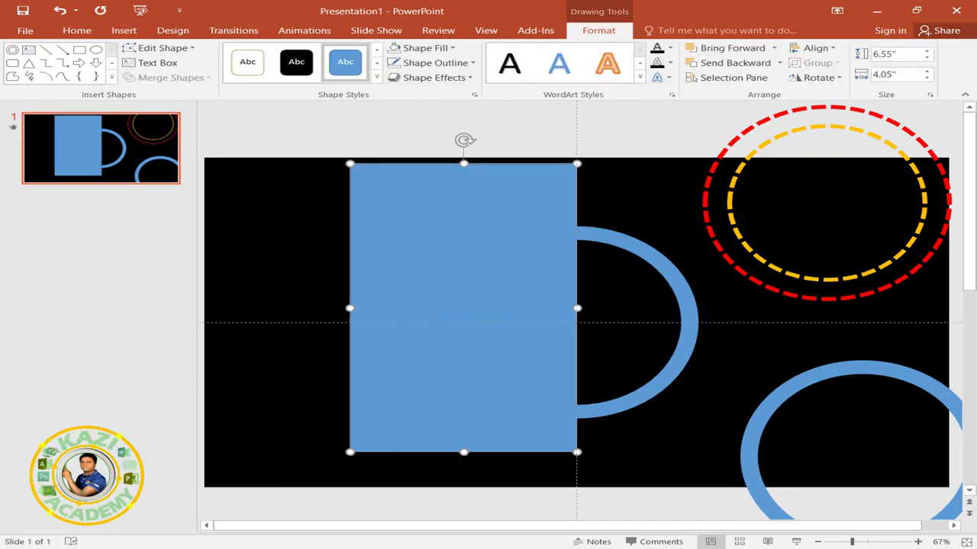
- Subtract the rectangle from the ring with Merge Shapes, leaving the right half arc
left_click(669, 279)
left_click(171, 77)
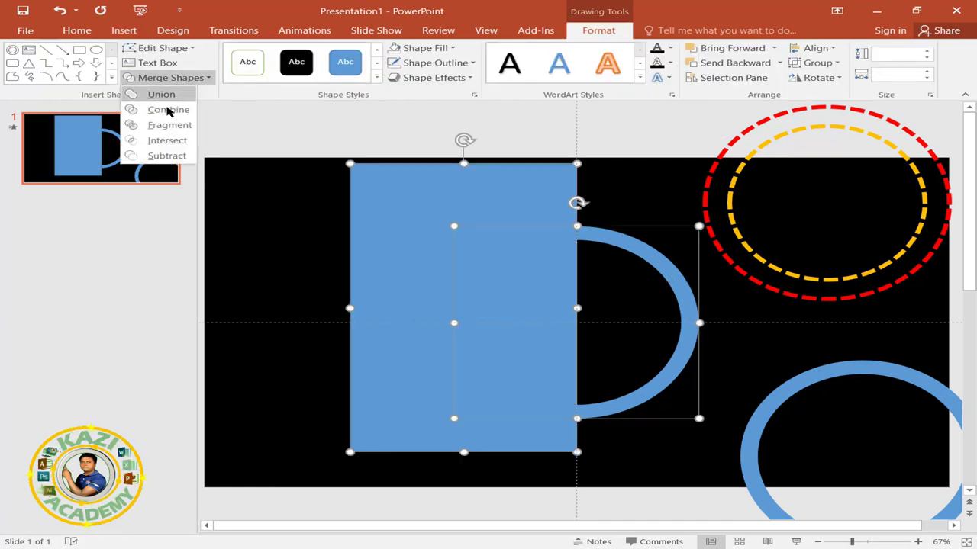
left_click(174, 155)
- Move the second ring to slide centre, send it behind the arc, and set No Fill
left_click_drag(765, 412, 489, 275)
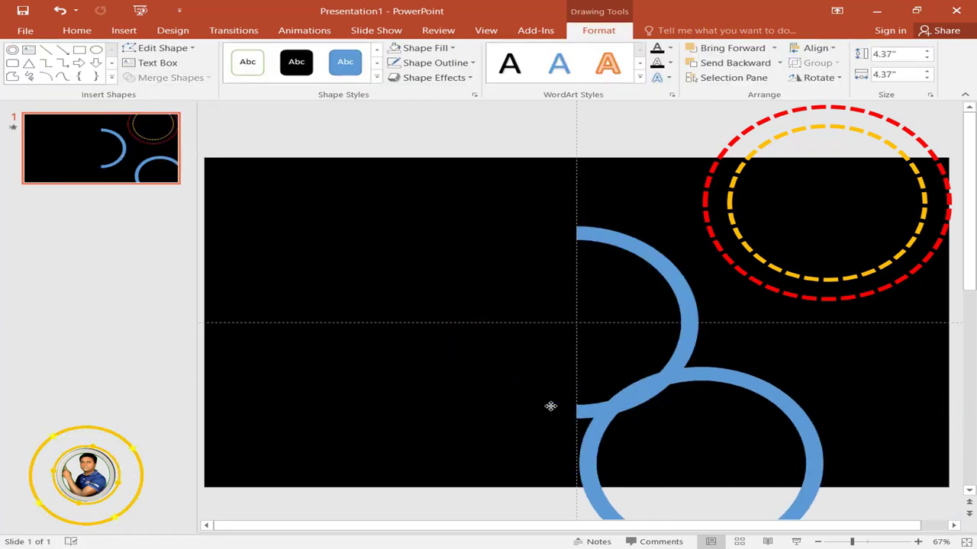
right_click(488, 275)
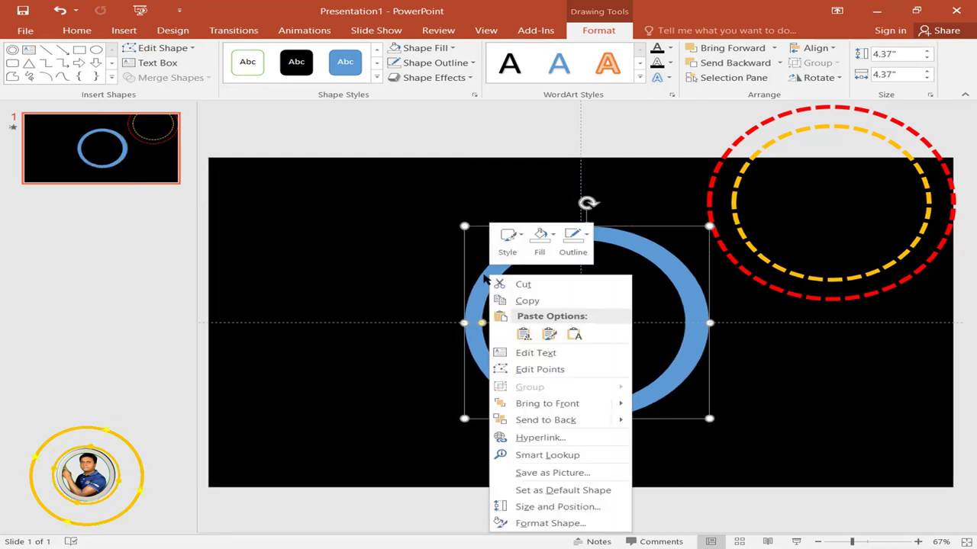
left_click(557, 358)
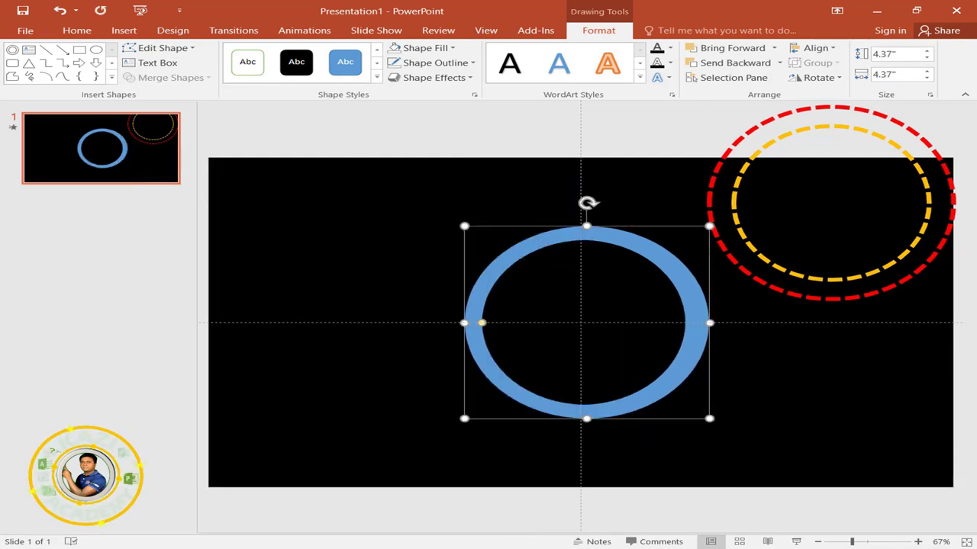
key("Escape")
left_click(654, 397)
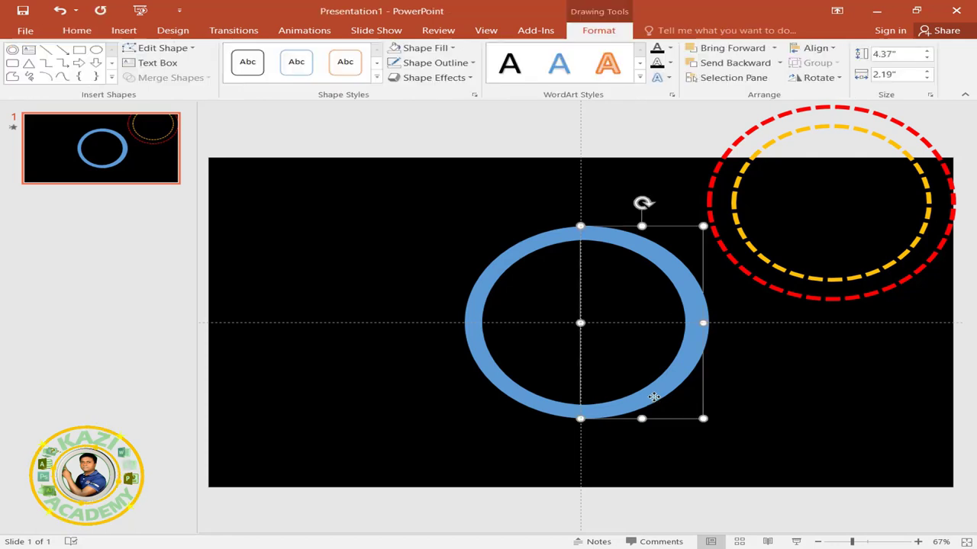
left_click(533, 397)
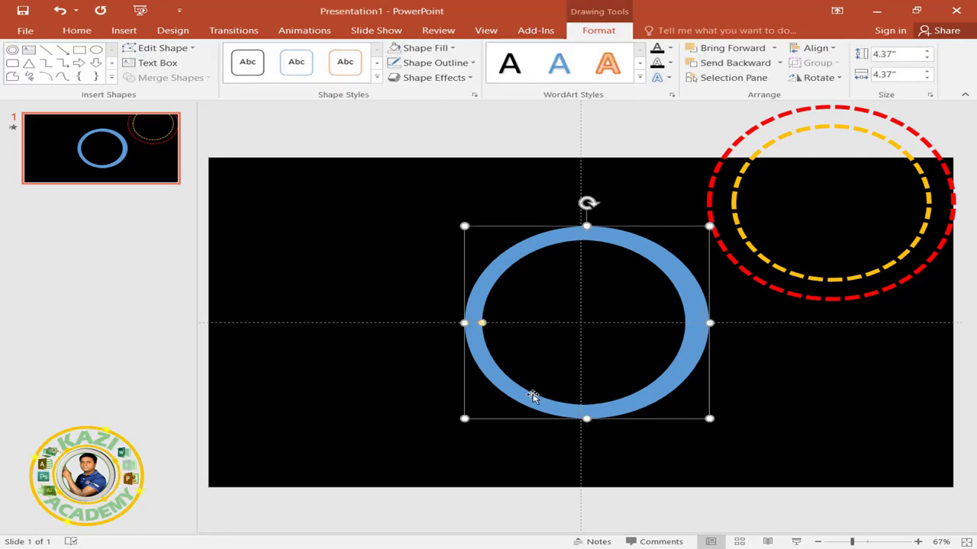
left_click(434, 48)
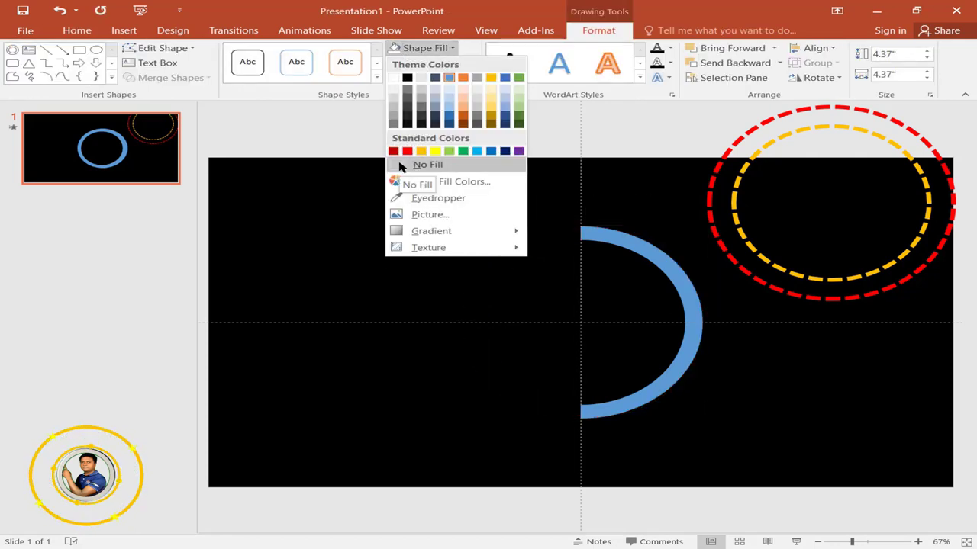
left_click(401, 166)
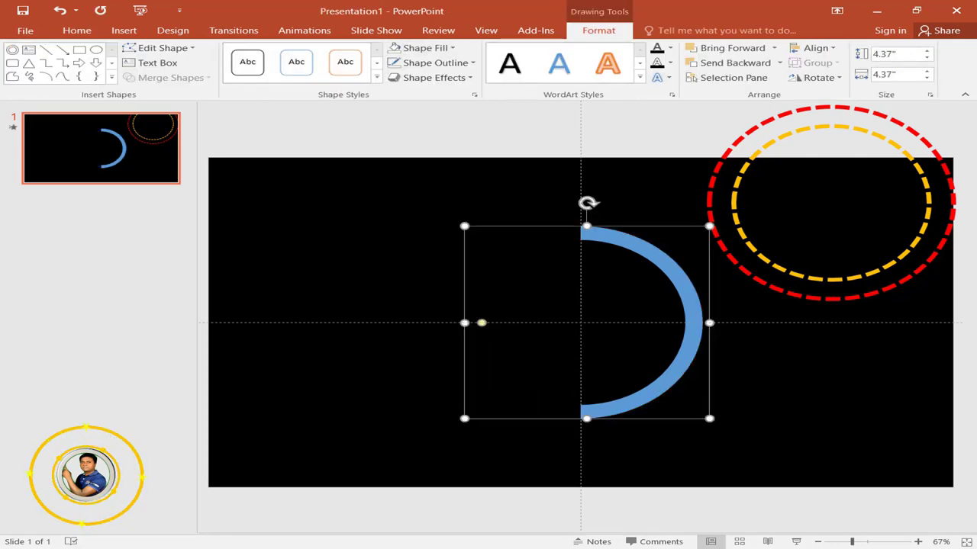
left_click(651, 252)
- Fill the half arc purple and apply the first Bevel preset
left_click(438, 49)
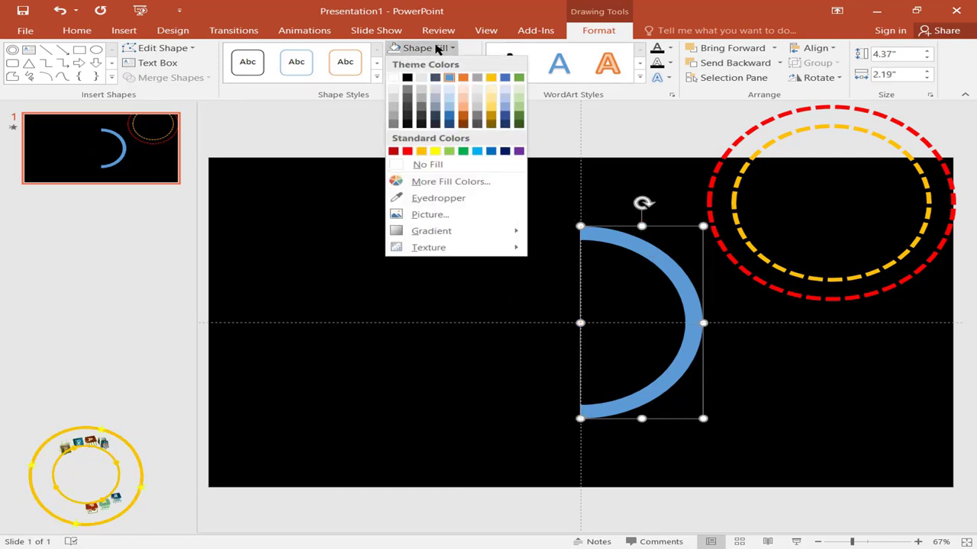
left_click(519, 152)
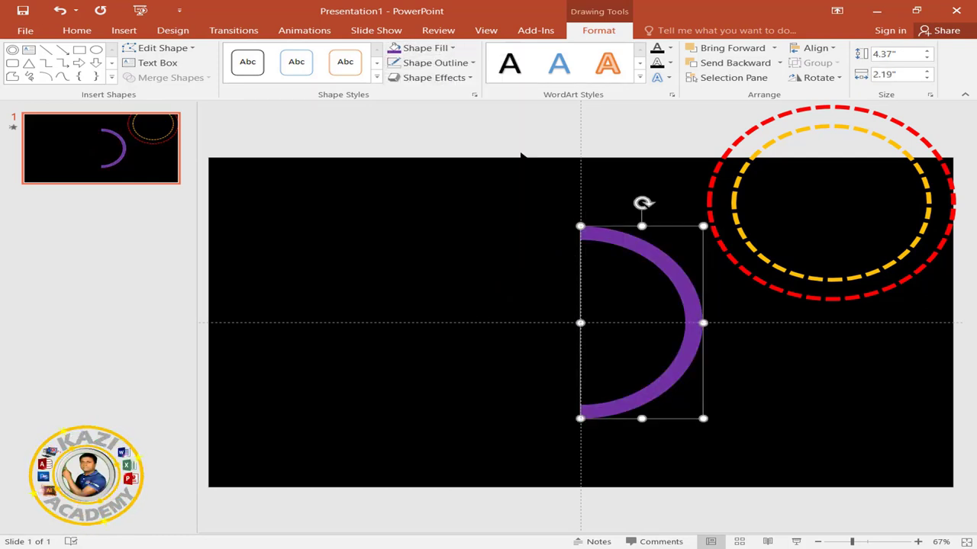
left_click(467, 77)
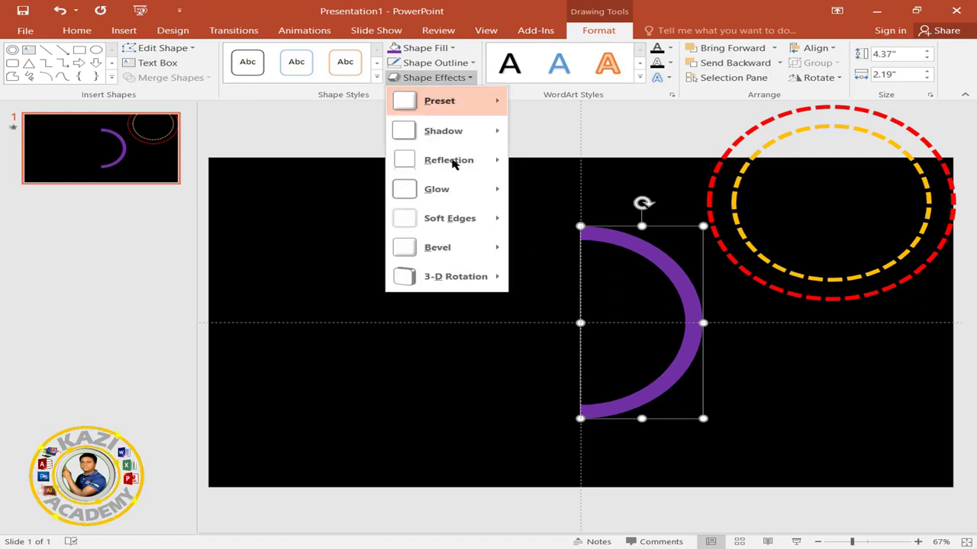
mouse_move(447, 247)
left_click(540, 326)
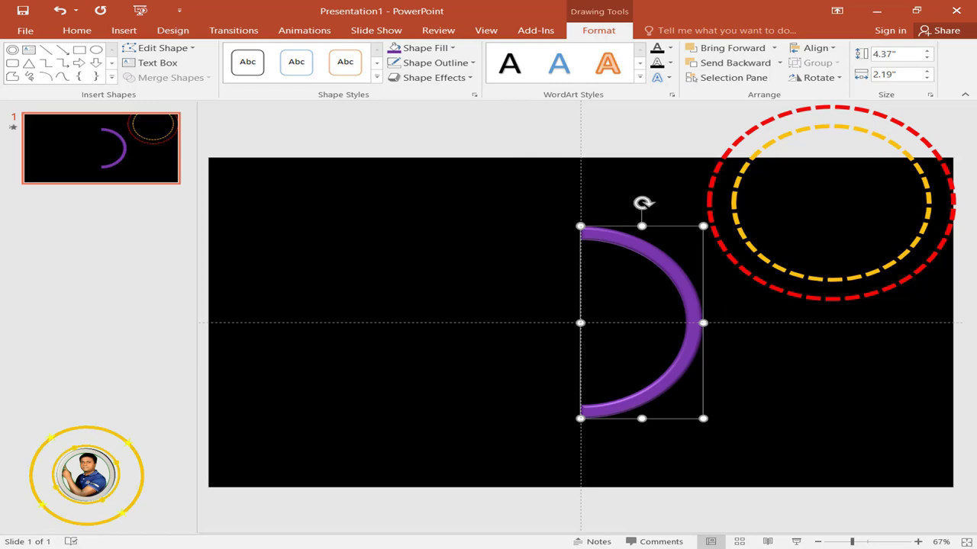
- Group the purple arc with the invisible full ring
left_click(624, 245, "shift")
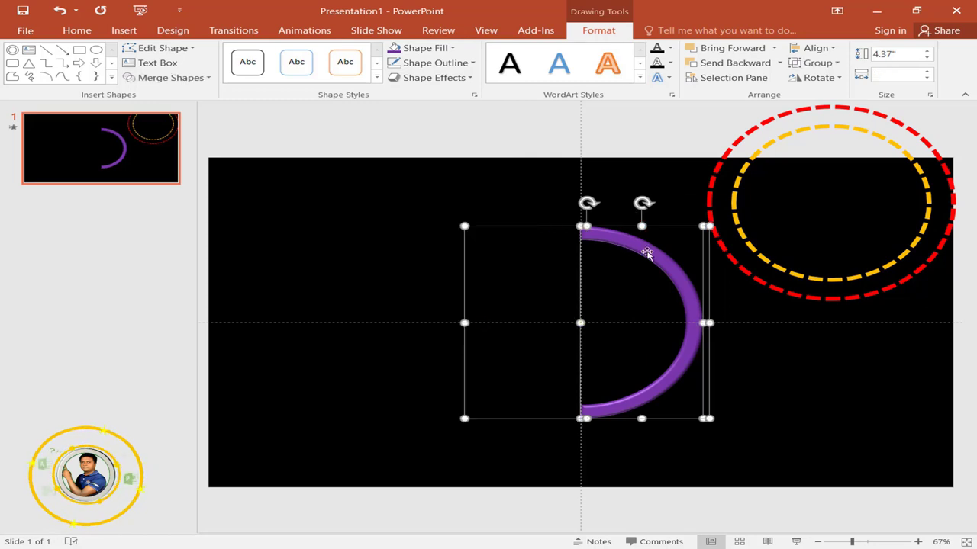
right_click(647, 253)
mouse_move(683, 330)
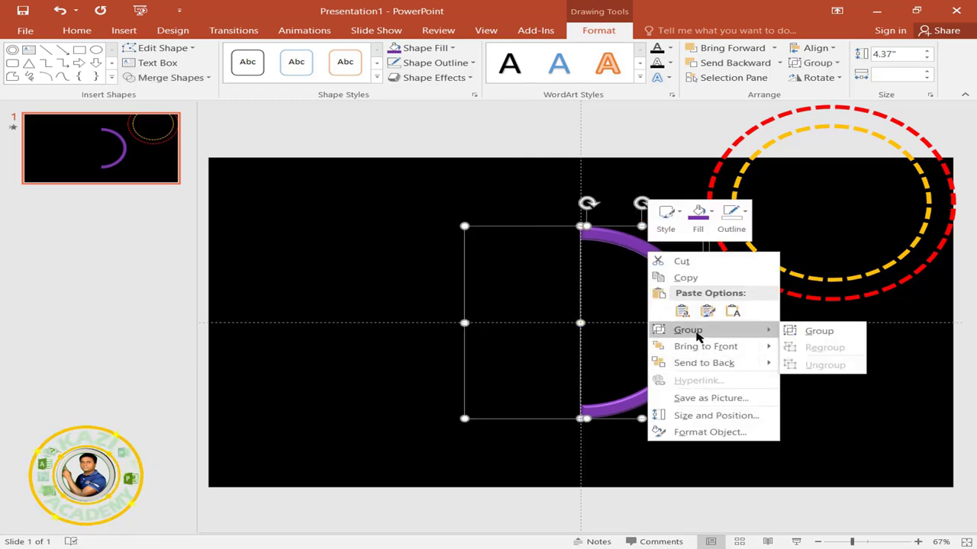
left_click(819, 331)
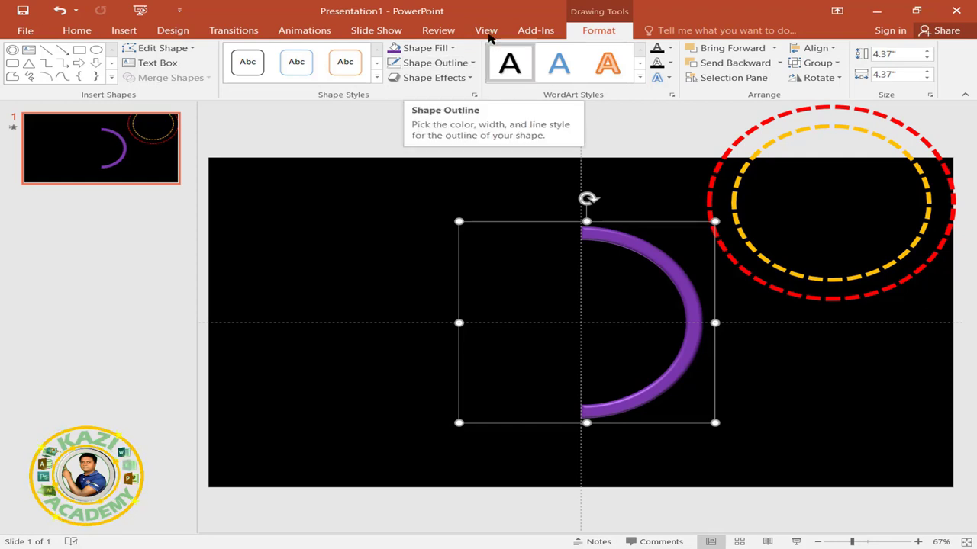
left_click(303, 29)
left_click(559, 70)
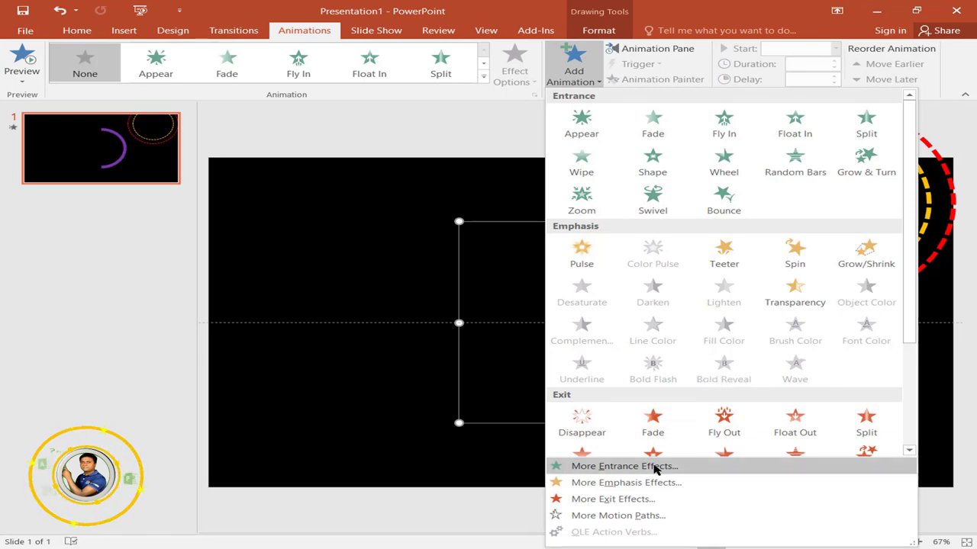
- Add a Basic Zoom entrance with Out direction to the purple arc group and show the Animation Pane
left_click(565, 466)
left_click(428, 330)
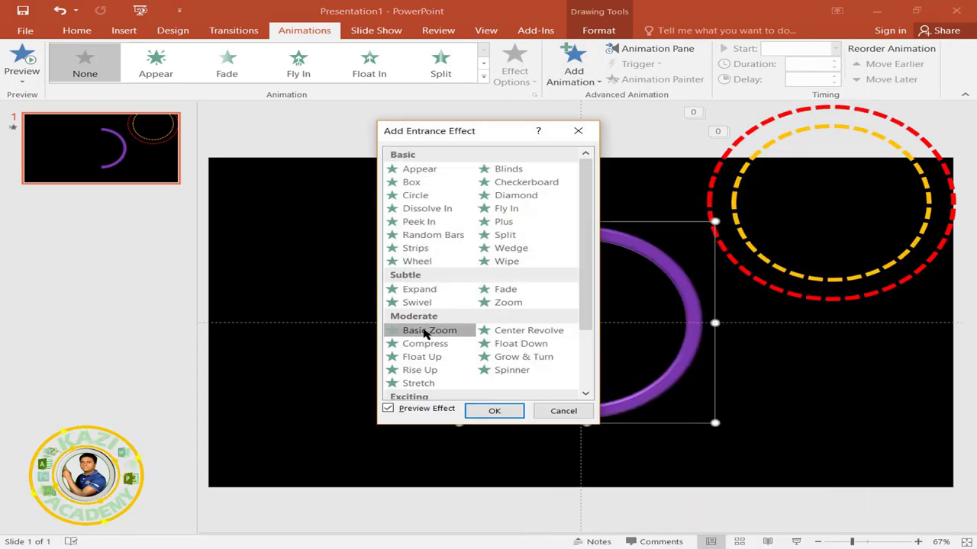
left_click(490, 415)
left_click(518, 65)
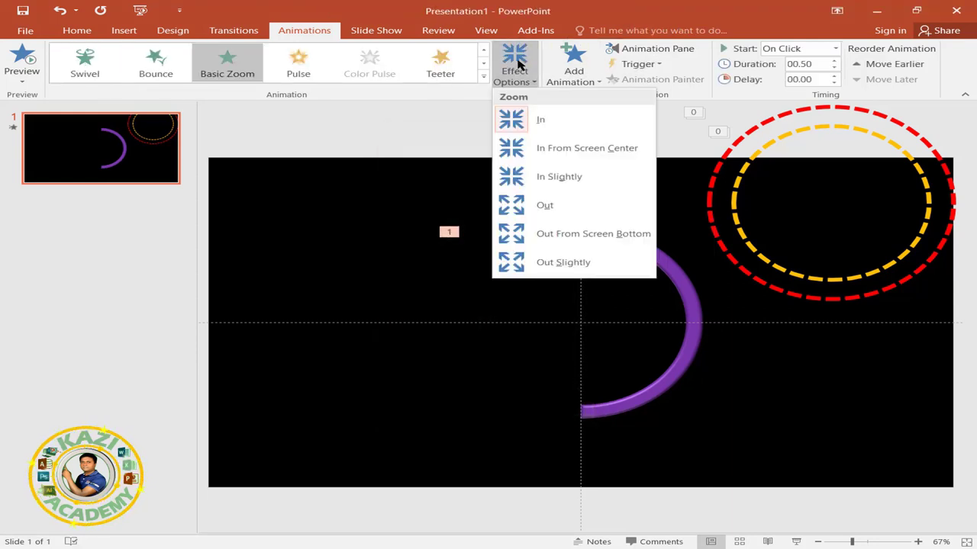
left_click(538, 204)
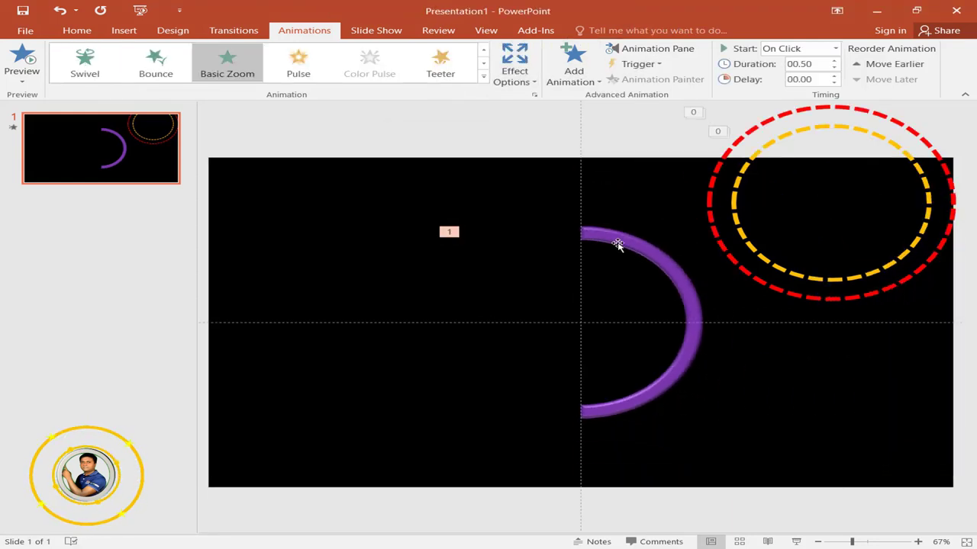
left_click(636, 249)
left_click(655, 48)
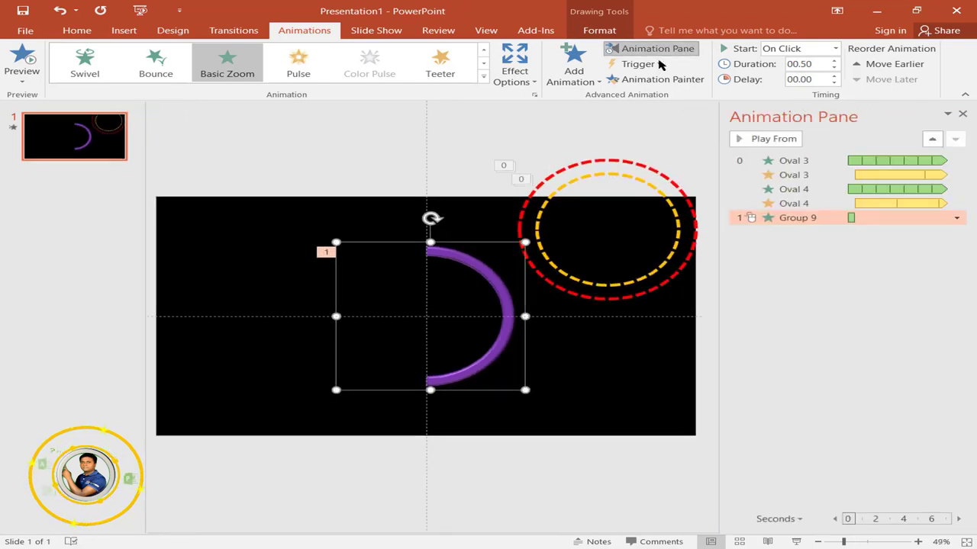
left_click(954, 218)
- Set Group 9's zoom to start With Previous, last 1 second (Fast), and repeat until end of slide
left_click(876, 248)
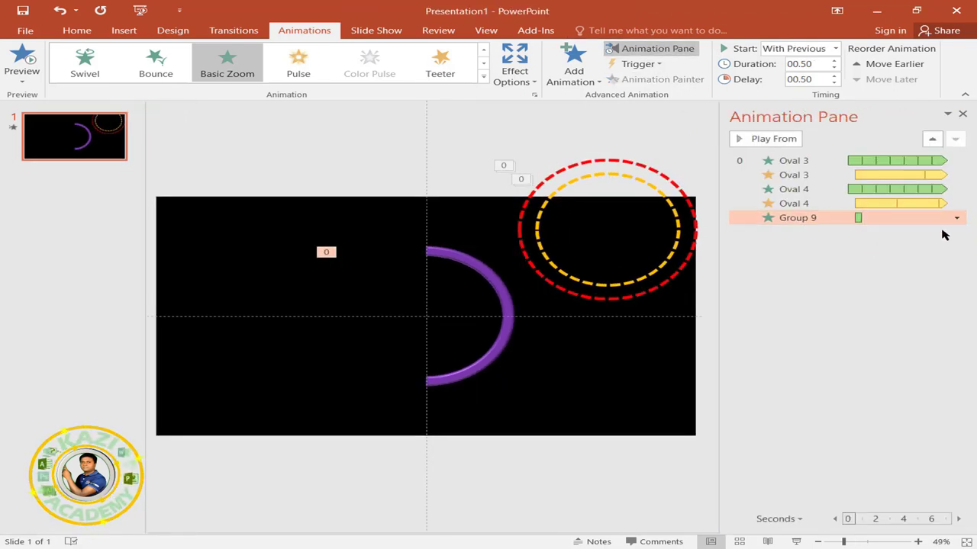
left_click(957, 218)
left_click(881, 279)
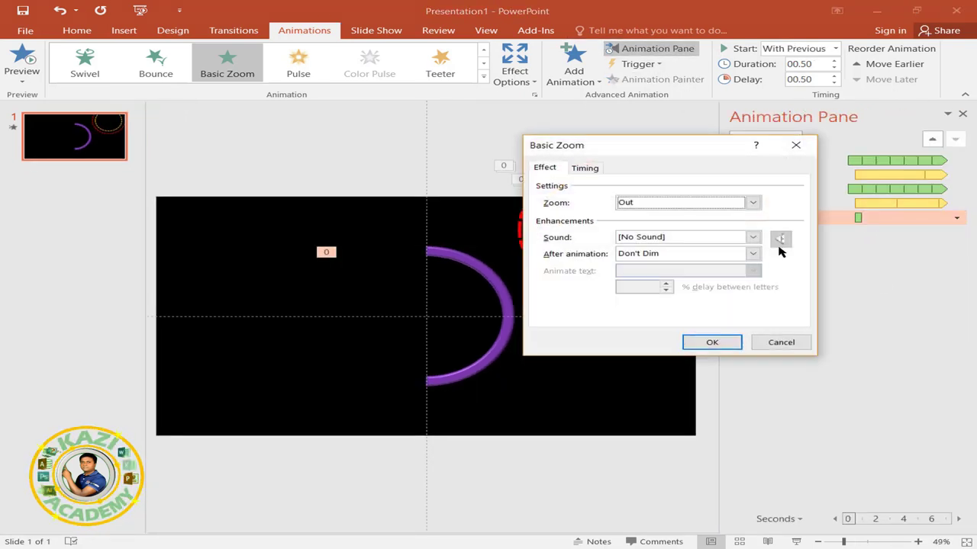
left_click(596, 171)
left_click(668, 240)
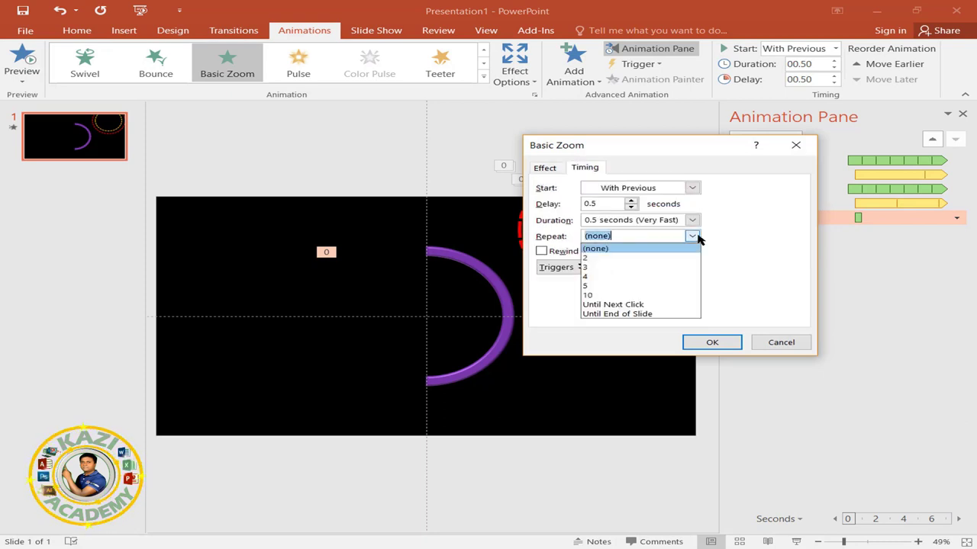
left_click(646, 315)
left_click(691, 220)
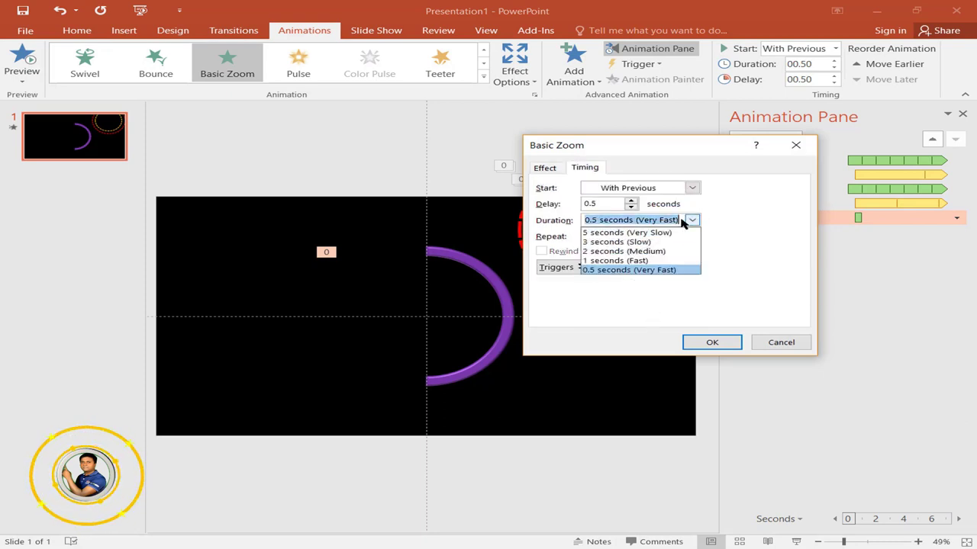
left_click(603, 263)
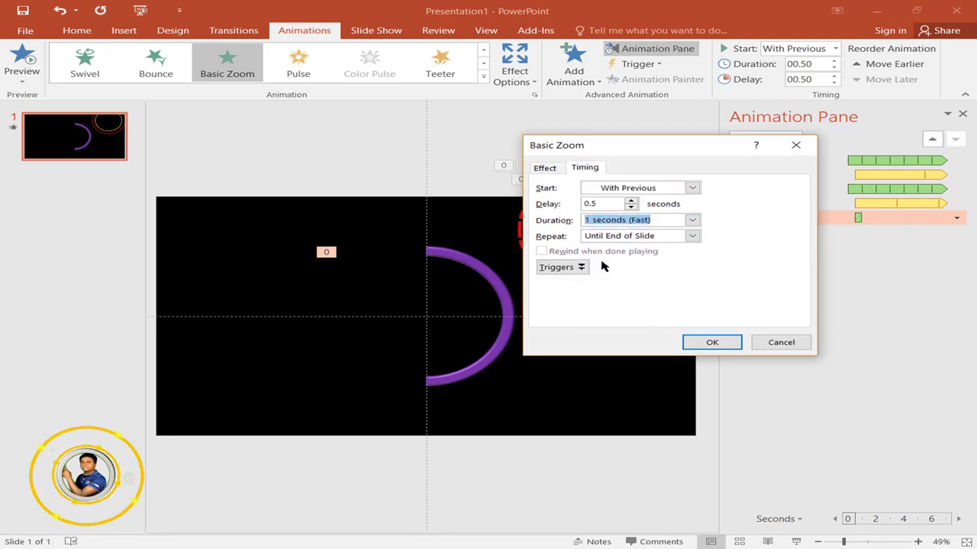
left_click(712, 343)
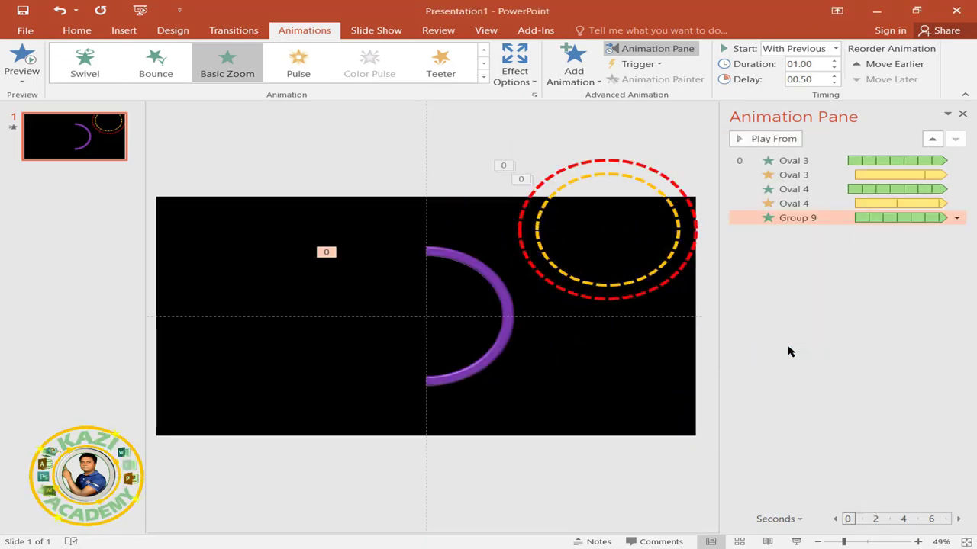
left_click(471, 259)
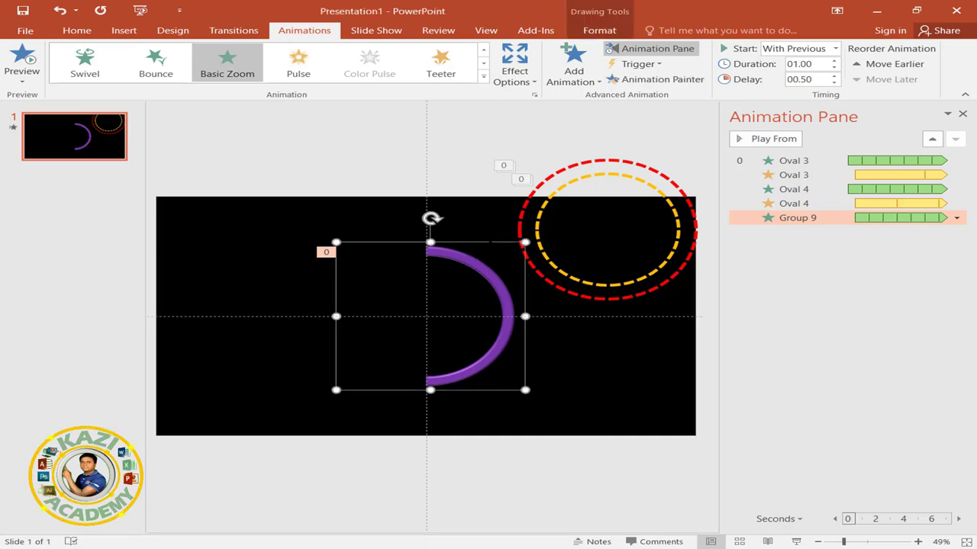
- Add a Spin emphasis to the purple half-ring, starting With Previous
left_click(573, 76)
left_click(790, 252)
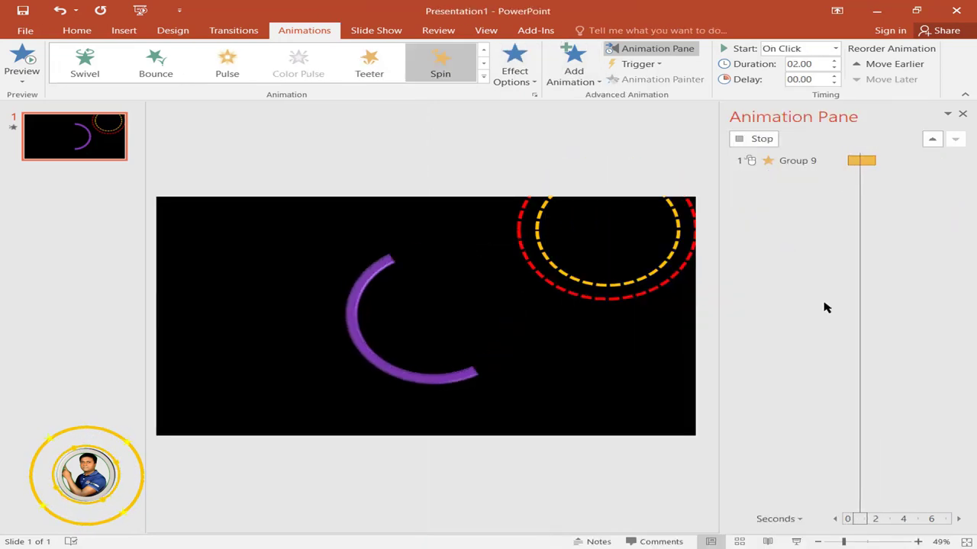
left_click(956, 232)
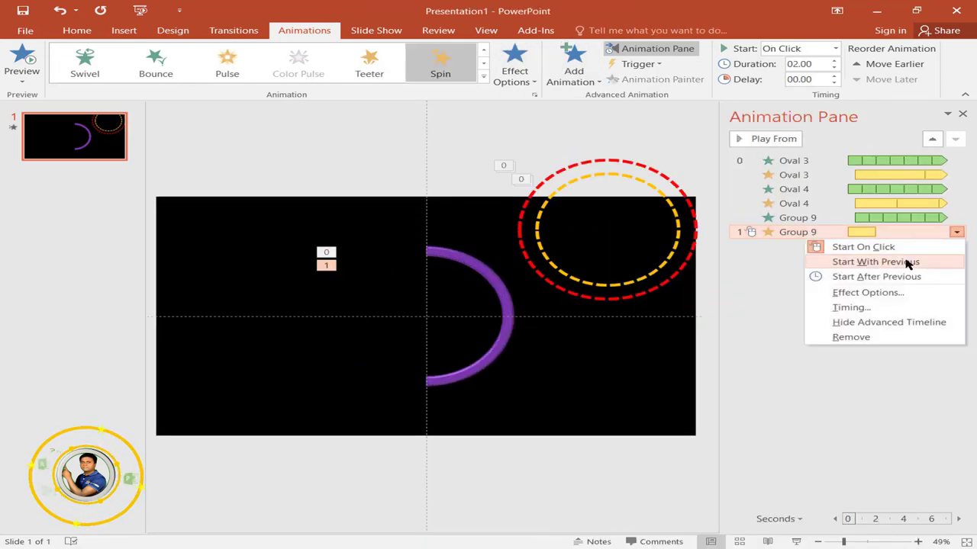
left_click(876, 261)
- Make the spin repeat until end of slide, keeping its 2-second duration
left_click(955, 232)
left_click(861, 293)
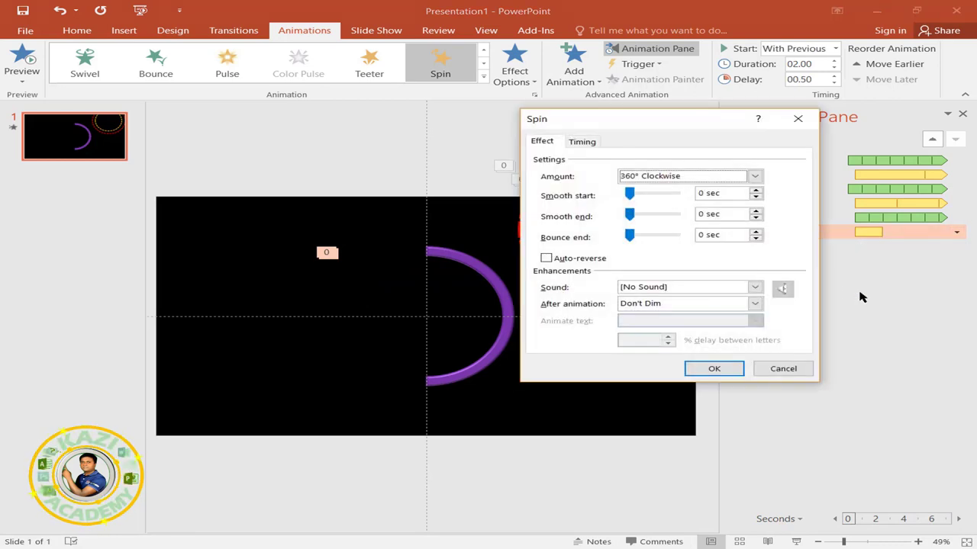
left_click(583, 142)
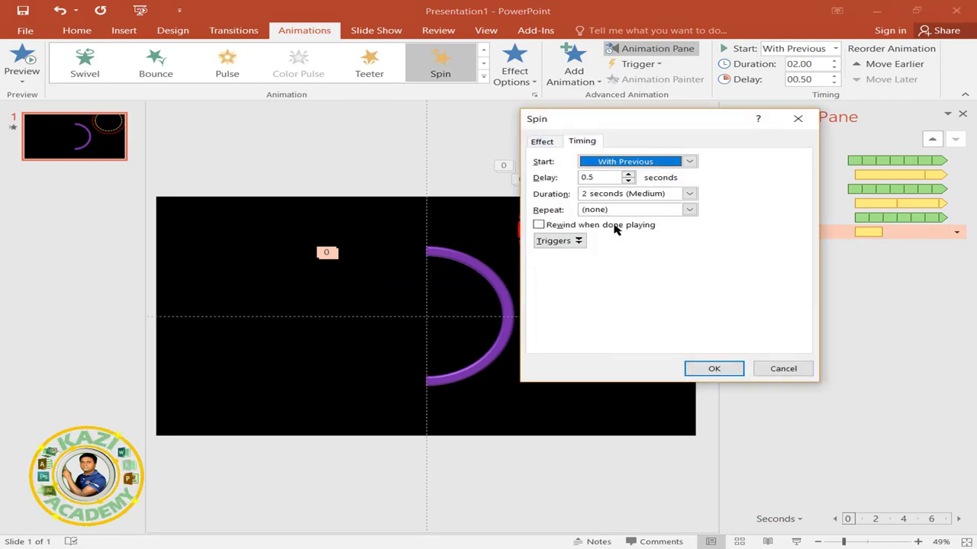
left_click(688, 210)
left_click(639, 288)
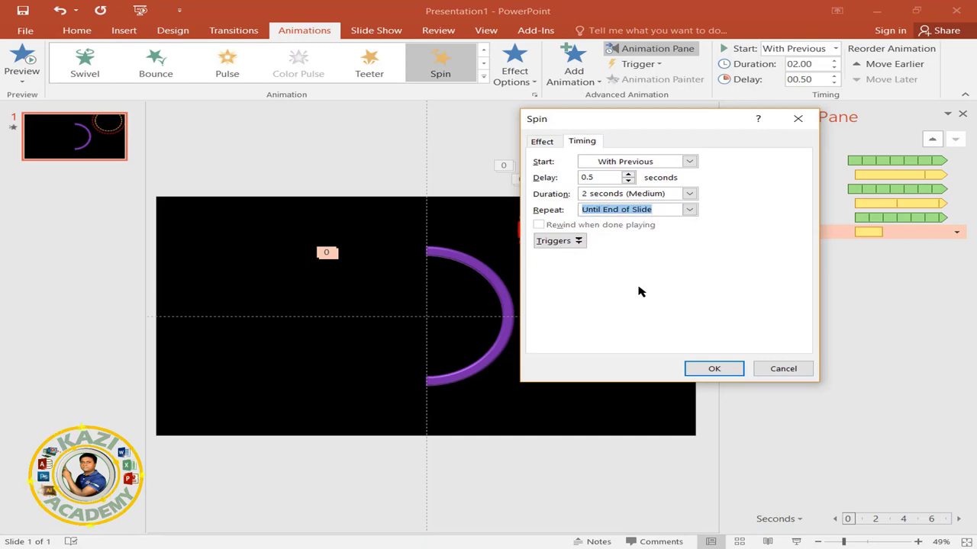
left_click(689, 194)
left_click(718, 370)
left_click(714, 369)
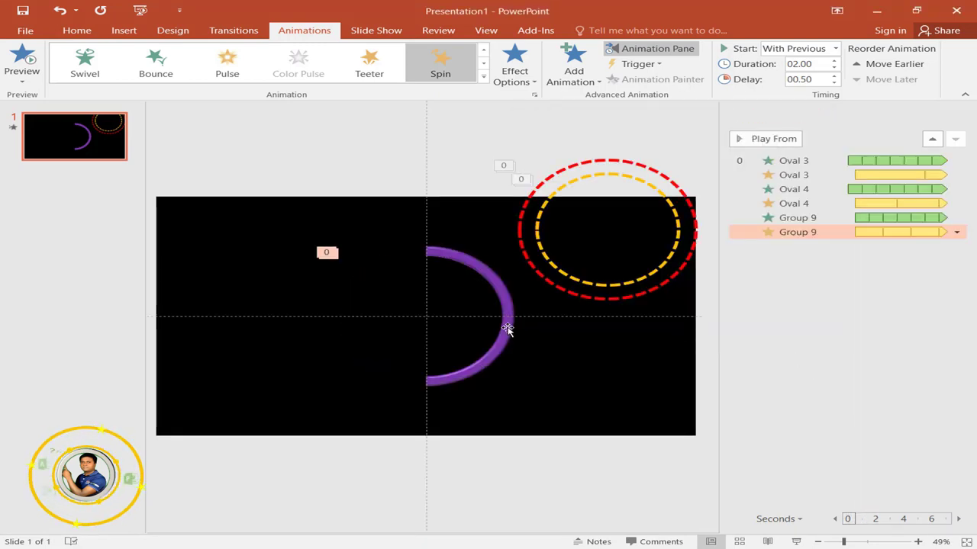
- Draw a blue donut over the dashed circles and thin its ring
left_click(322, 195)
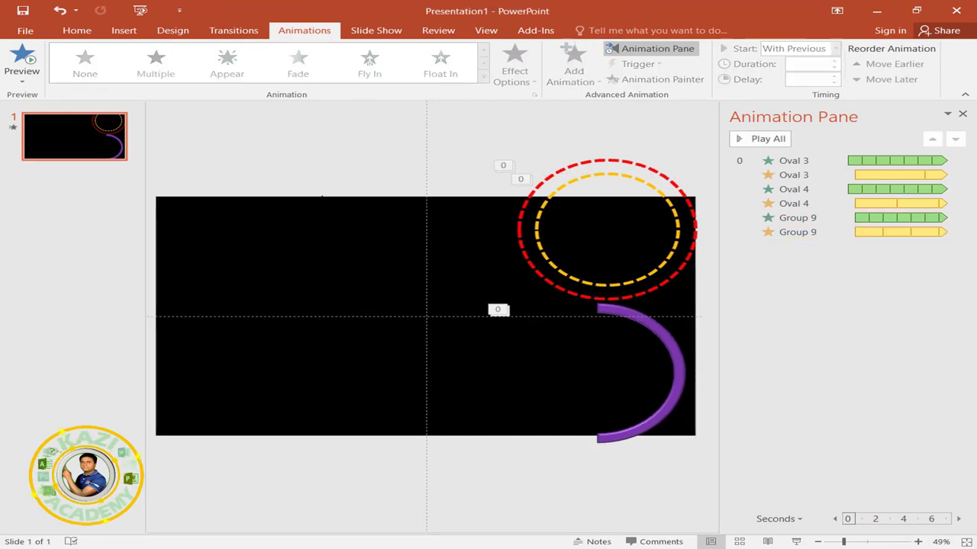
left_click(123, 30)
left_click(240, 77)
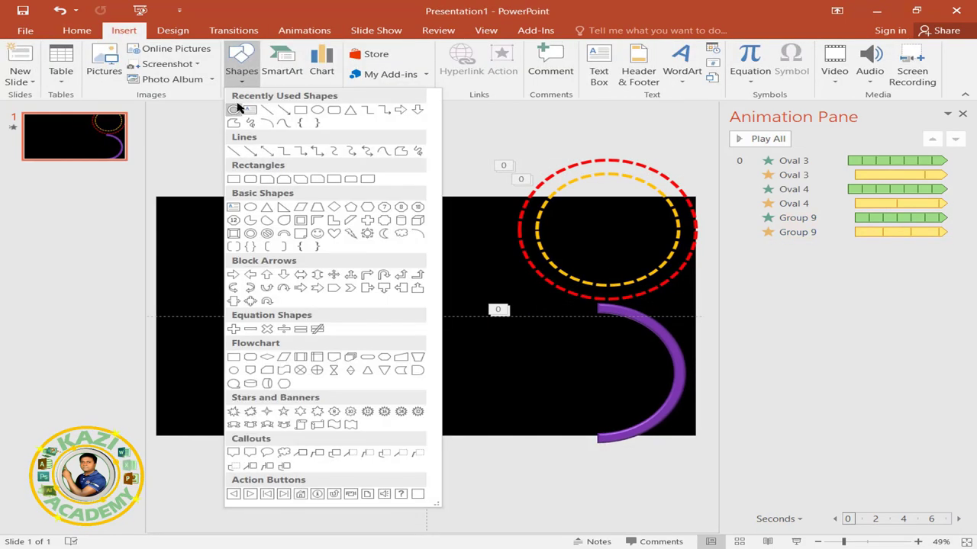
left_click(235, 110)
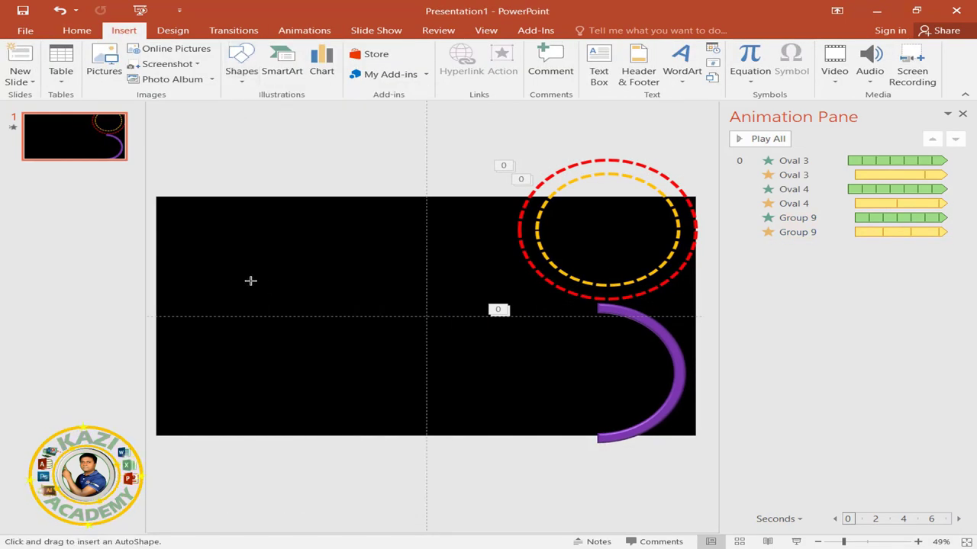
left_click_drag(251, 281, 381, 374)
mouse_move(331, 296)
left_mouse_down()
mouse_move(682, 254)
mouse_move(682, 244)
left_mouse_up()
left_click_drag(527, 238, 497, 236)
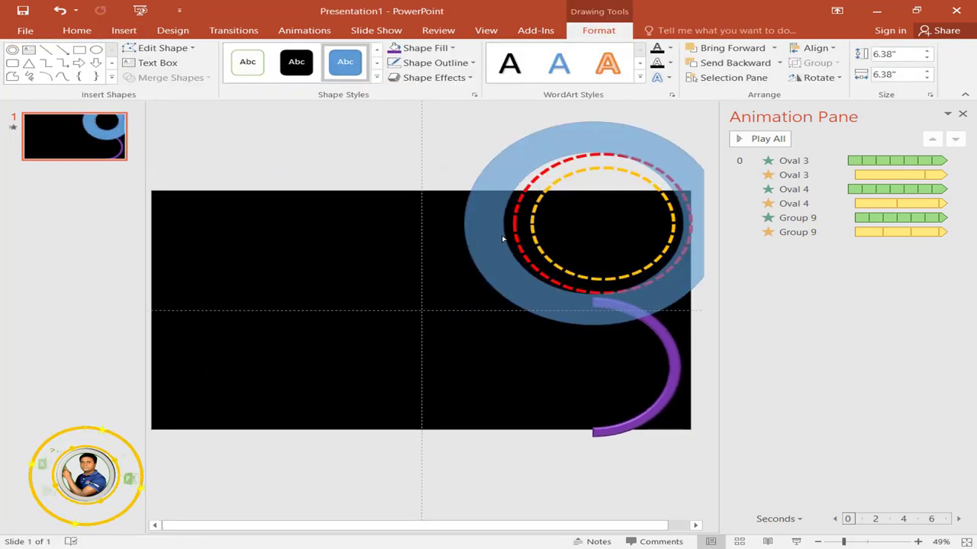
- Resize the donut to 5.48 inches and thin its ring further
left_click(962, 115)
scroll(885, 172, "up", 2)
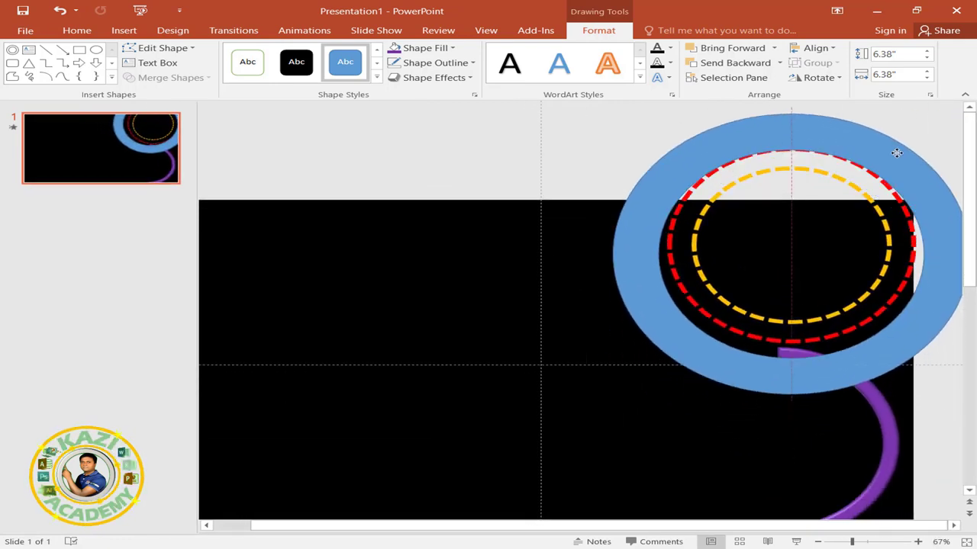
left_click_drag(897, 152, 602, 210)
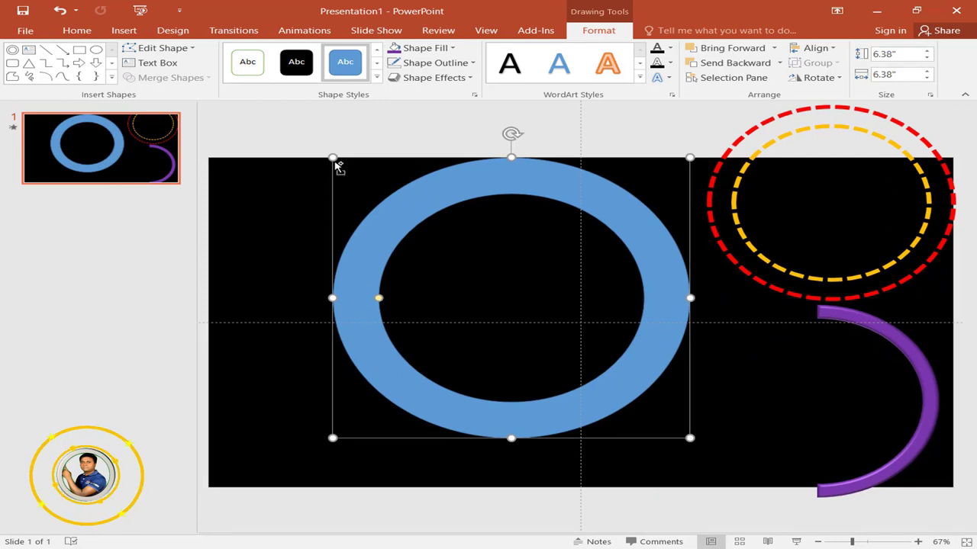
left_click_drag(333, 158, 358, 177)
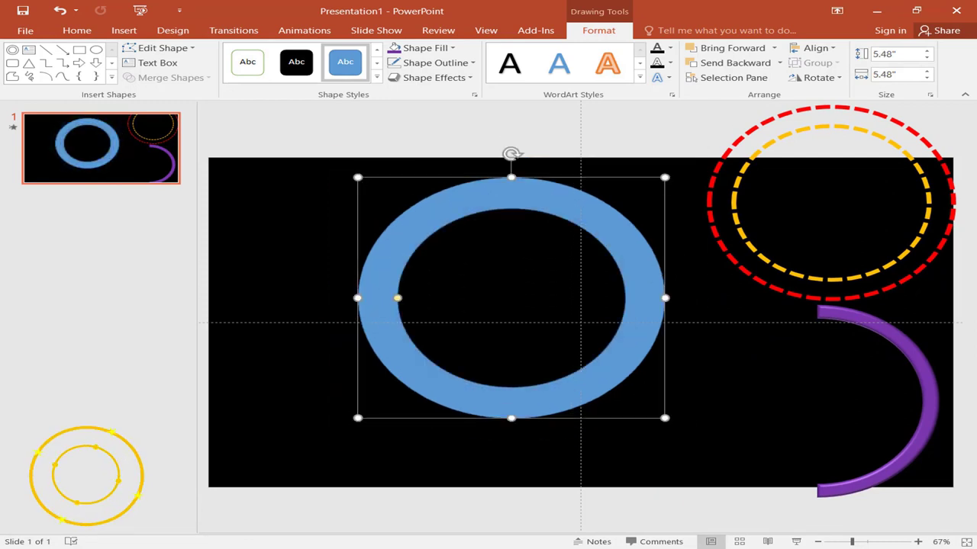
left_click_drag(397, 297, 383, 298)
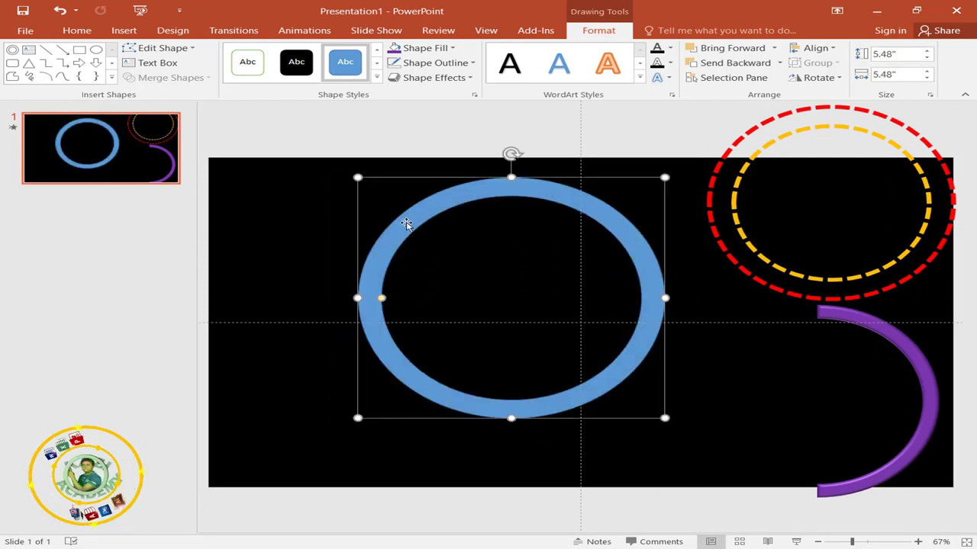
- Duplicate the donut and move the copy to the bottom-left of the slide
mouse_move(405, 220)
left_mouse_down()
mouse_move(721, 135)
mouse_move(560, 215)
mouse_move(454, 251)
mouse_move(260, 264)
left_mouse_up()
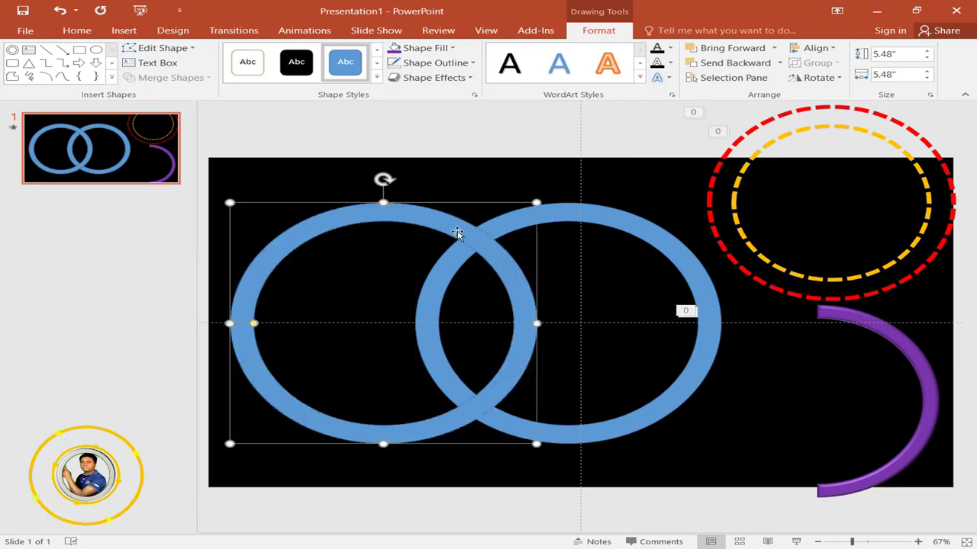
left_click_drag(458, 234, 347, 374)
left_click(512, 227)
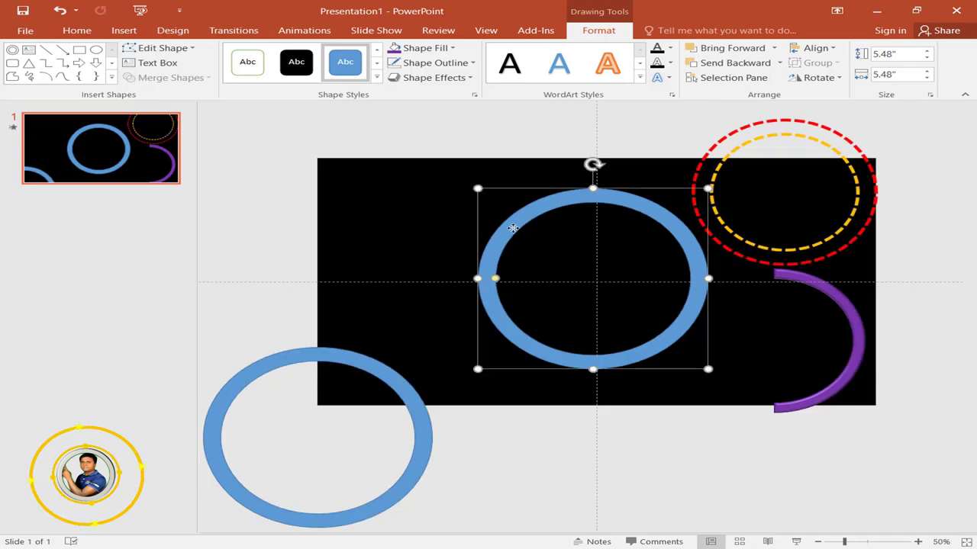
- Centre the donut on the slide and remove its outline
left_click(829, 50)
left_click(829, 78)
left_click(815, 48)
left_click(846, 131)
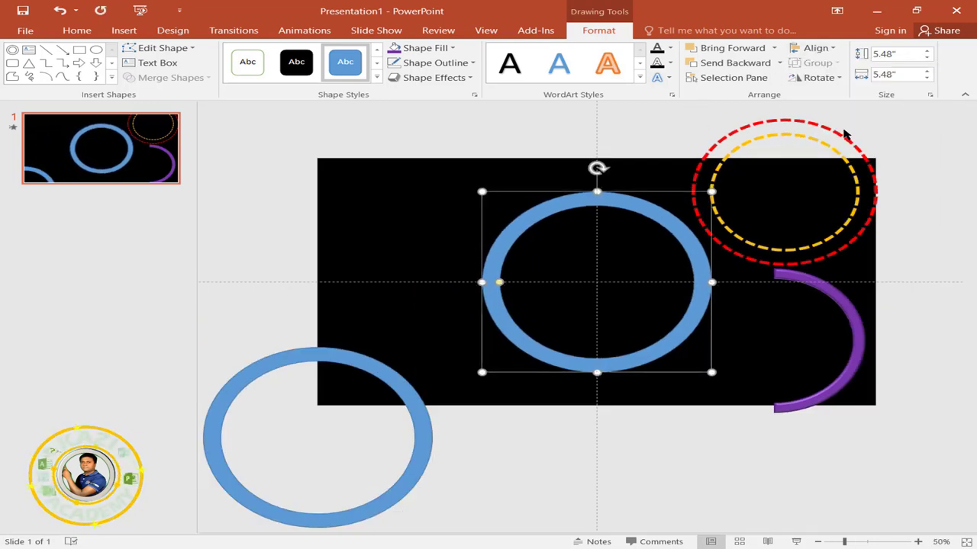
left_click(456, 64)
left_click(430, 181)
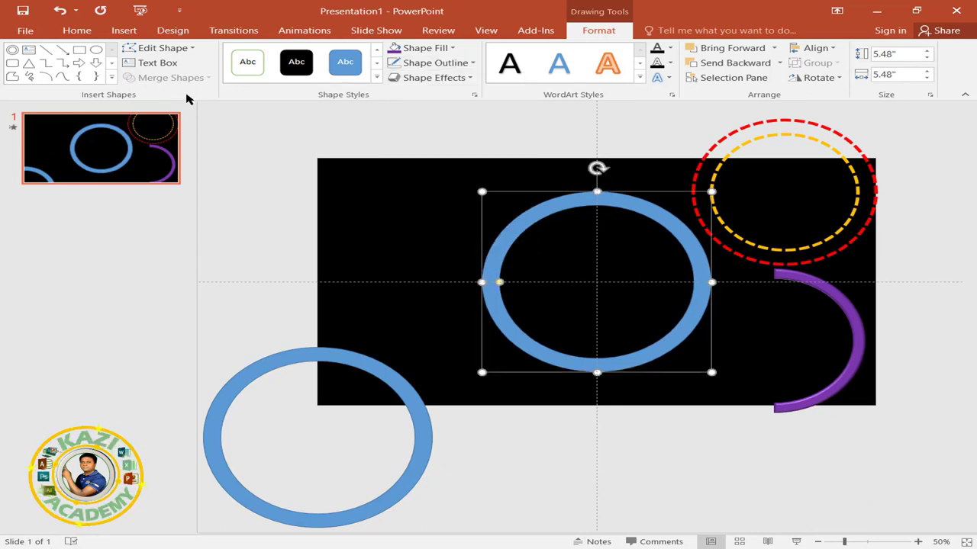
- Draw two rectangles rotated about 45° in opposite directions across the ring
left_click(124, 30)
left_click(241, 65)
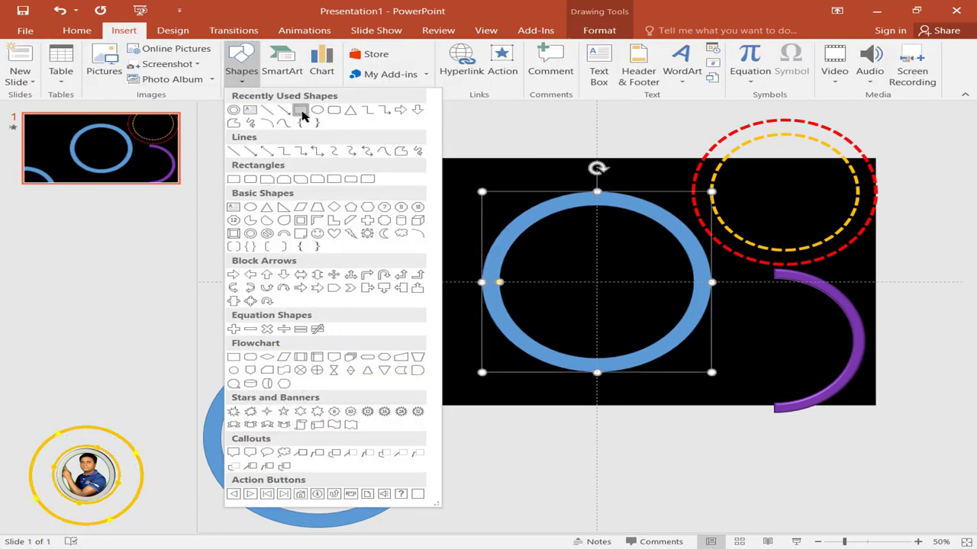
left_click(301, 112)
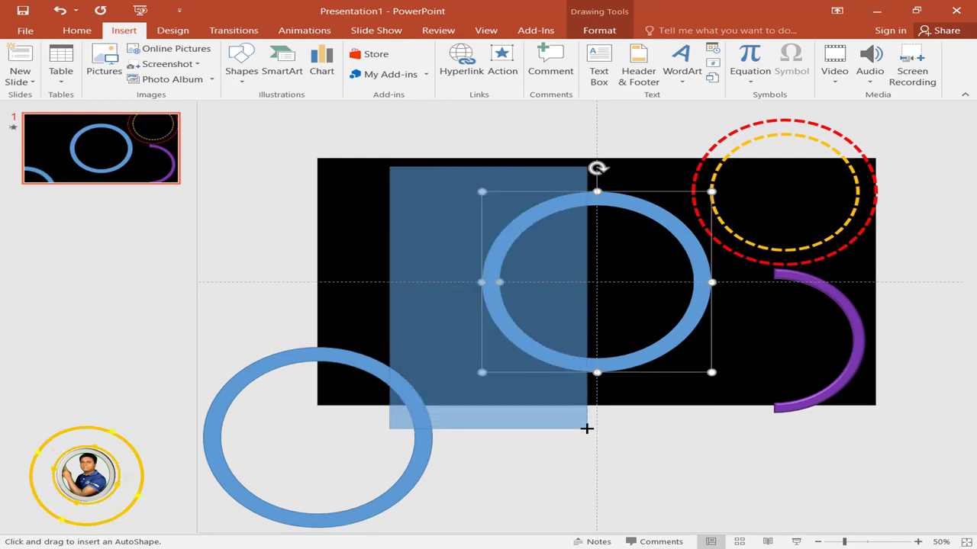
left_click_drag(390, 166, 587, 428)
mouse_move(489, 144)
left_mouse_down()
mouse_move(426, 152)
mouse_move(362, 187)
left_mouse_up()
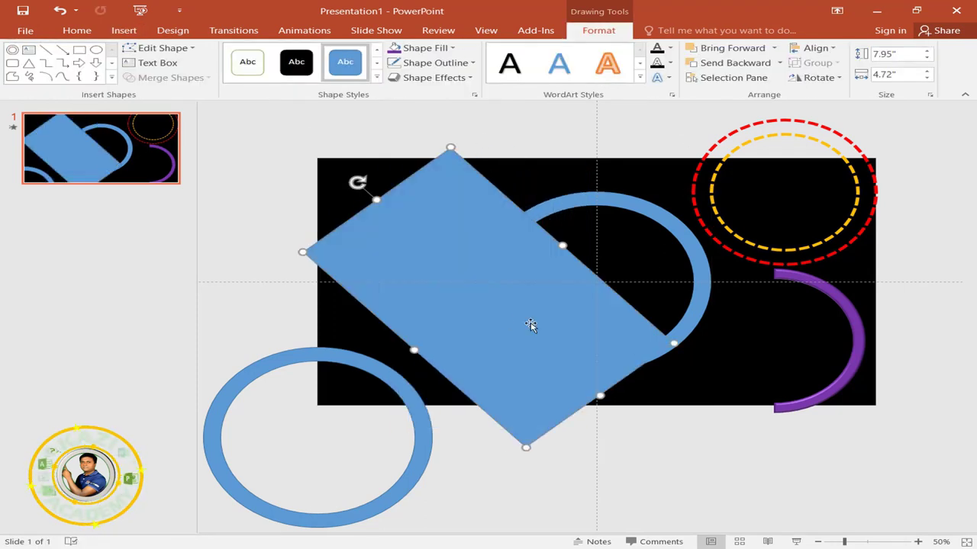
mouse_move(529, 325)
left_mouse_down()
mouse_move(579, 370)
mouse_move(593, 275)
left_mouse_up()
left_click_drag(463, 181, 690, 266)
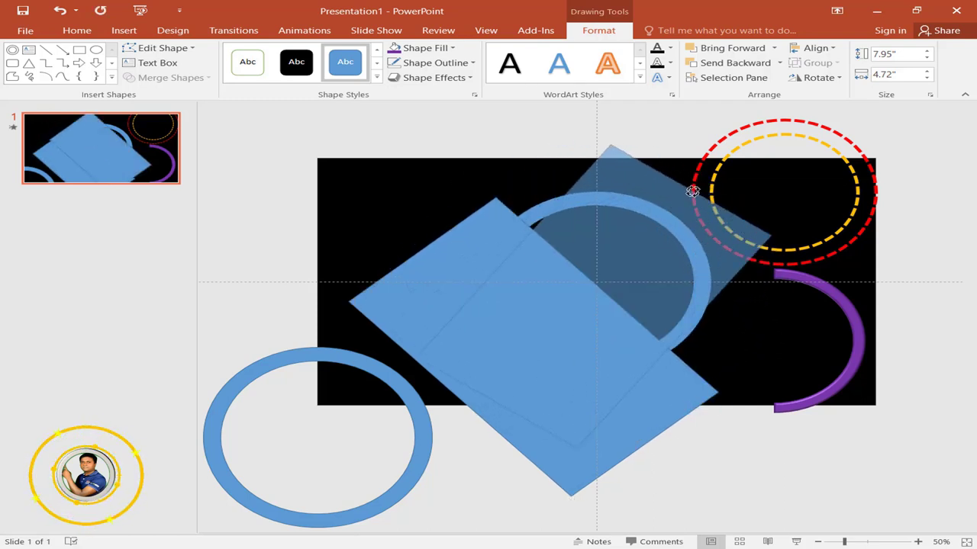
left_click_drag(701, 252, 706, 229)
left_click_drag(636, 344, 667, 348)
- Subtract the rectangles from the ring, then move the spare donut onto the arc
left_click(624, 203, "shift")
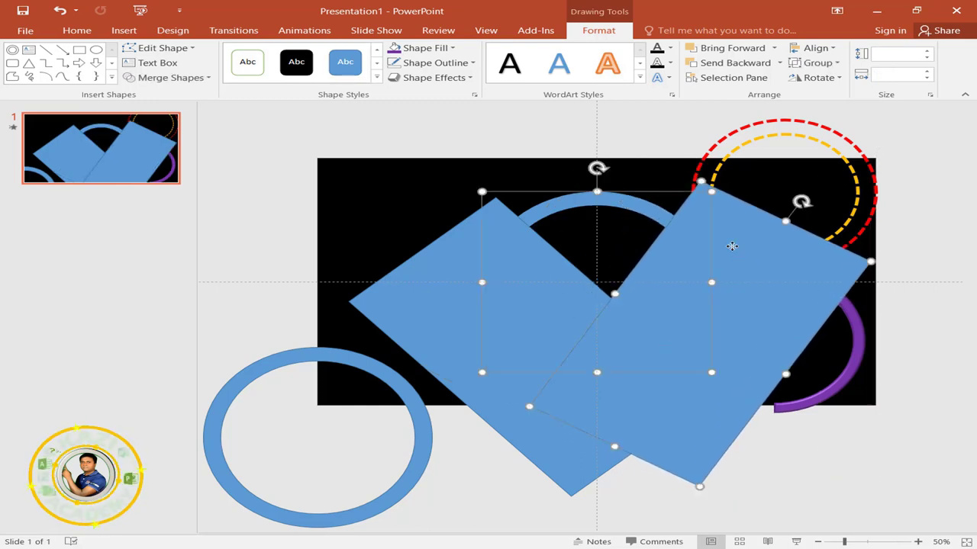
left_click(436, 258, "shift")
left_click(208, 78)
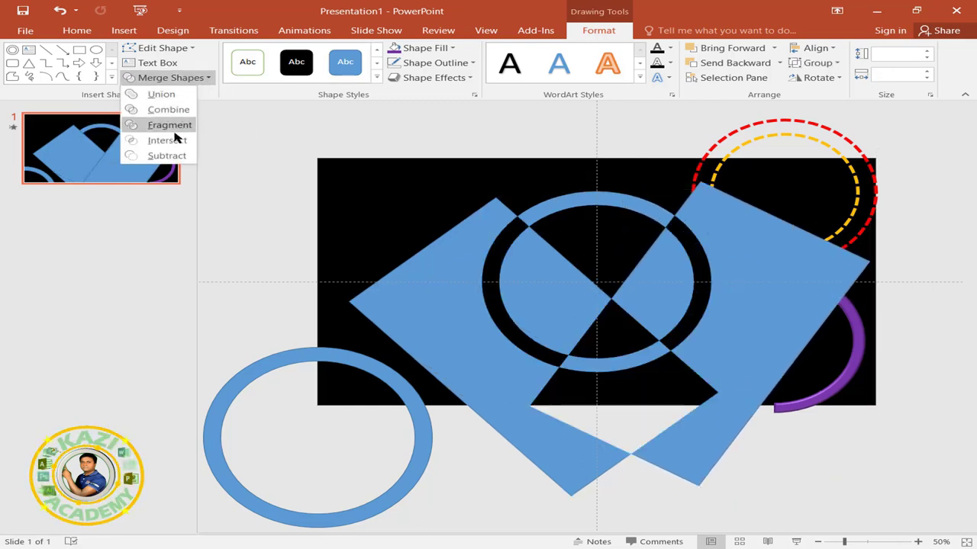
left_click(169, 156)
left_click_drag(344, 356, 620, 199)
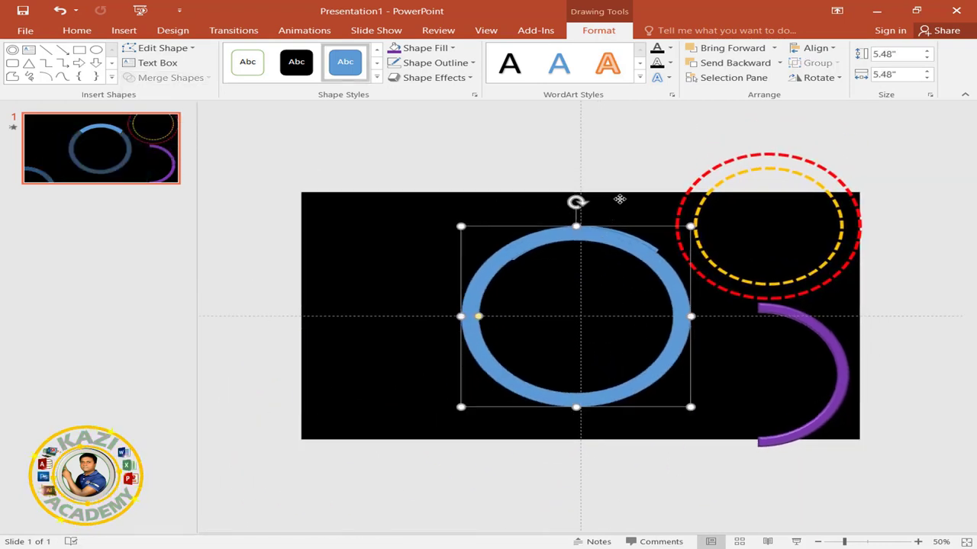
- Centre the spare circle horizontally and vertically on the slide
left_click(799, 50)
left_click(828, 81)
left_click(812, 48)
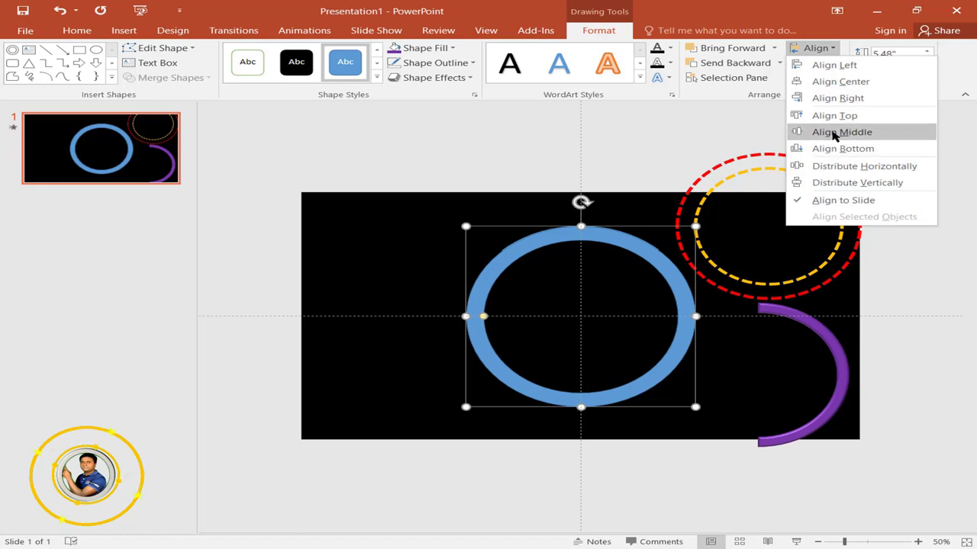
left_click(833, 133)
right_click(499, 265)
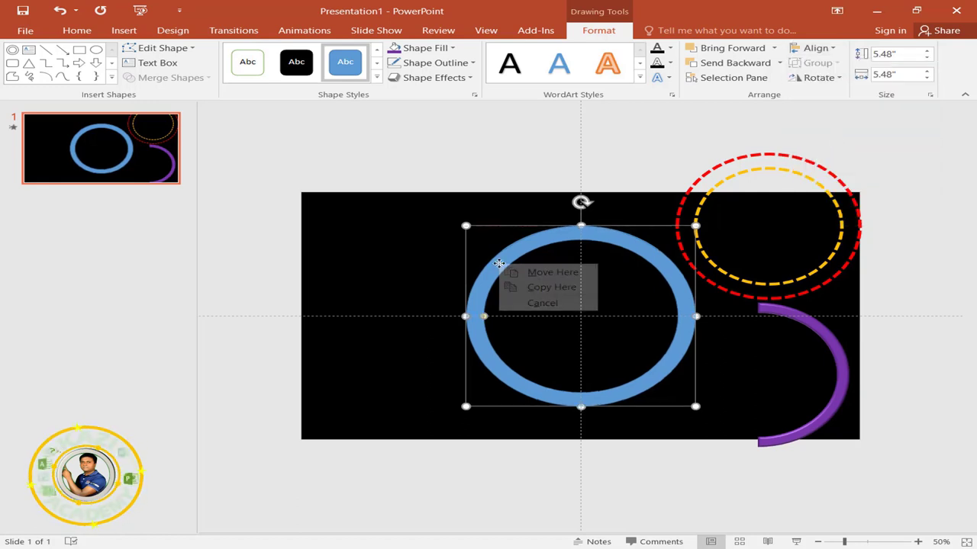
right_click(499, 265)
left_click(543, 405)
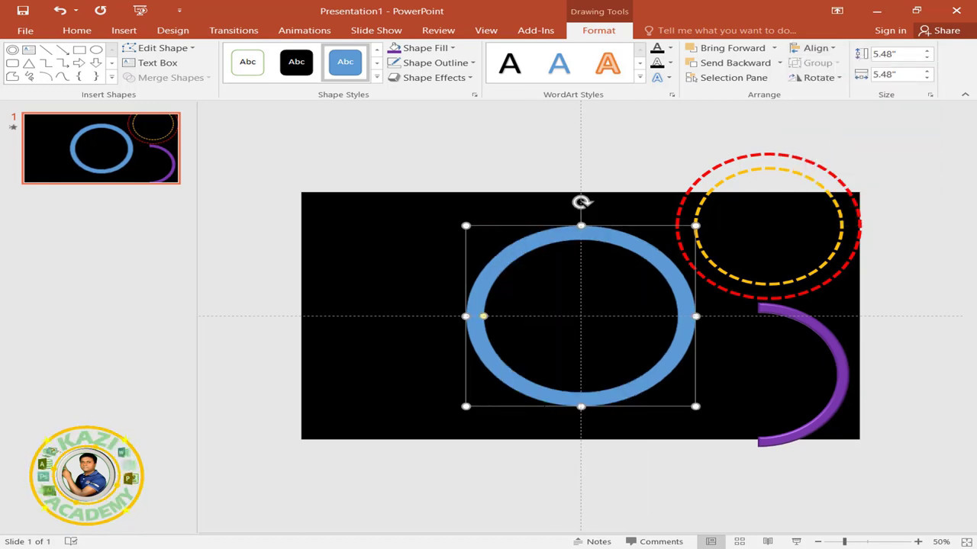
- Remove the circle's fill and give it a yellow outline
left_click(448, 49)
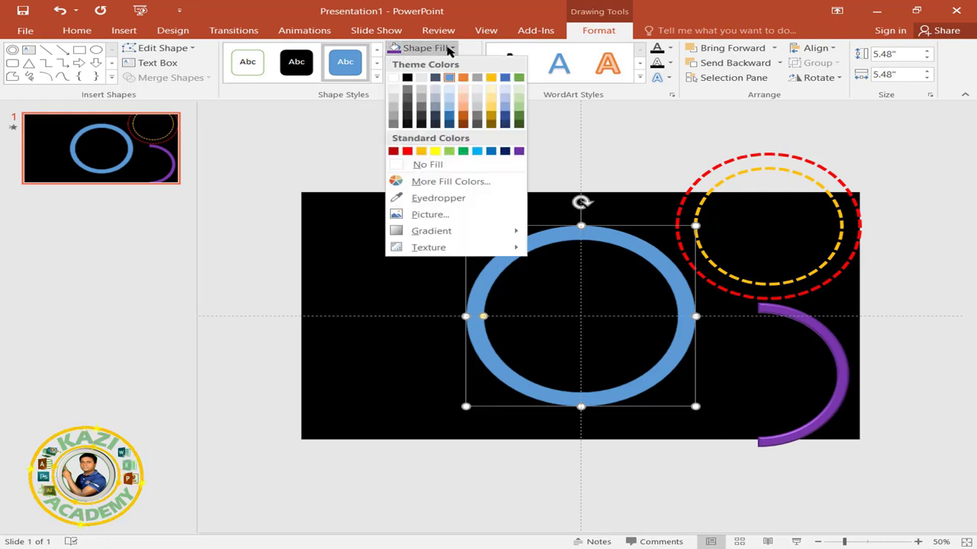
left_click(418, 167)
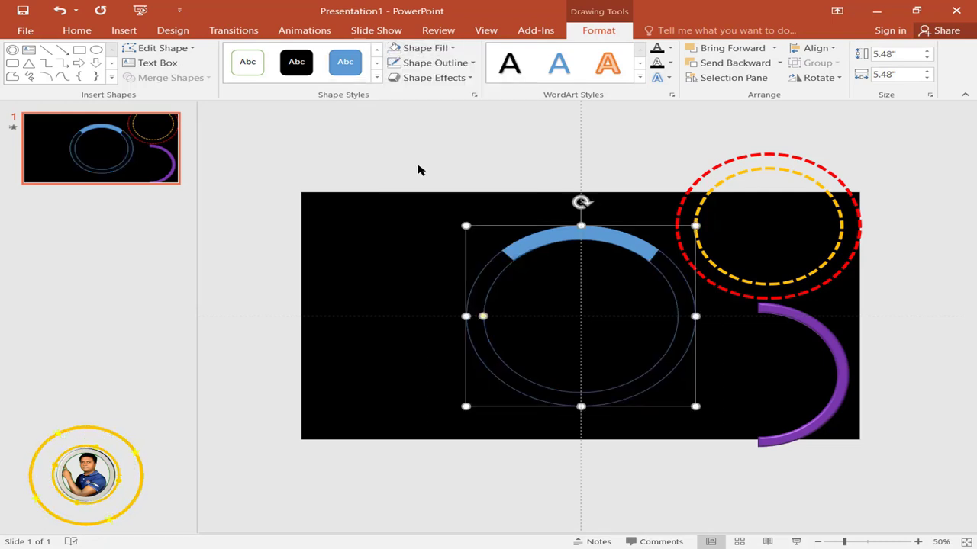
left_click(451, 64)
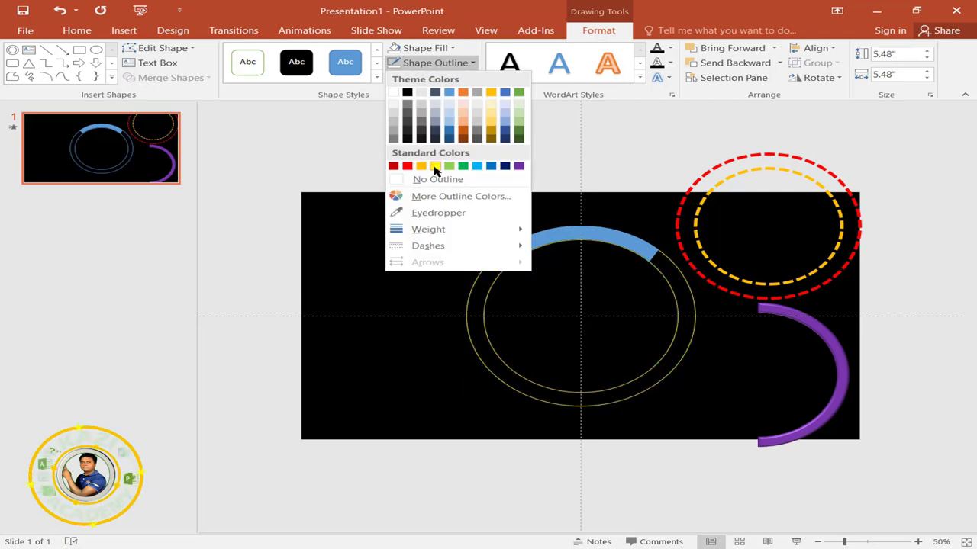
left_click(434, 166)
- Fill the arc yellow using More Fill Colors
left_click(551, 236)
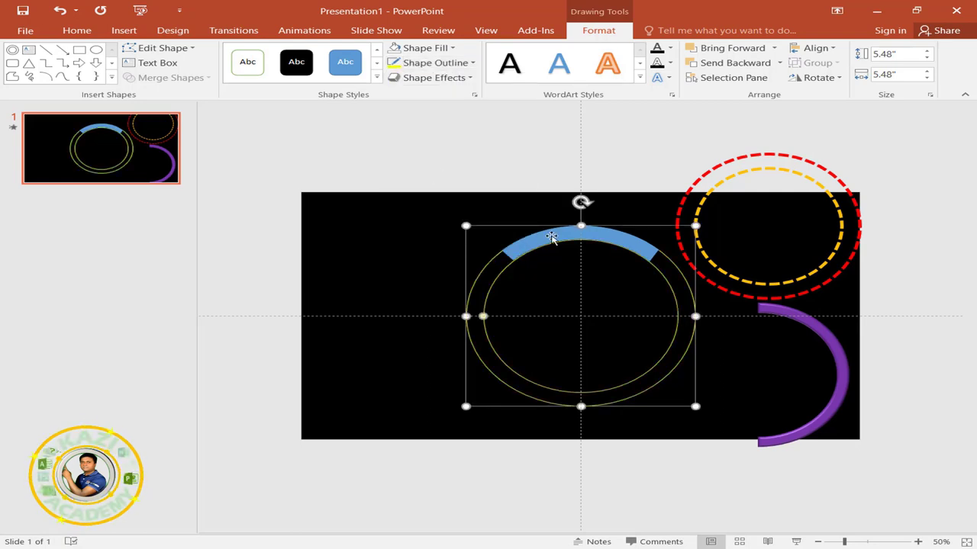
left_click(452, 48)
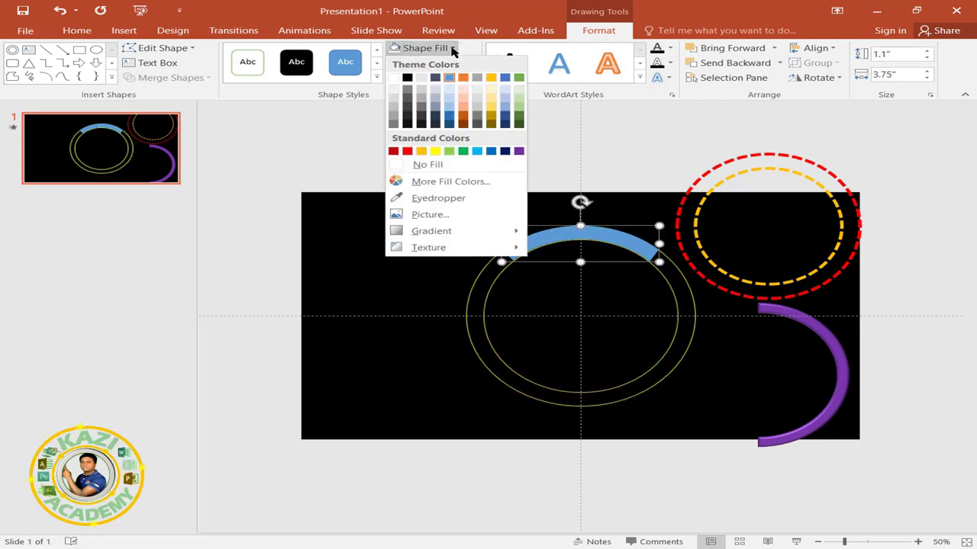
left_click(448, 182)
left_click(576, 139)
left_click_drag(624, 118, 798, 92)
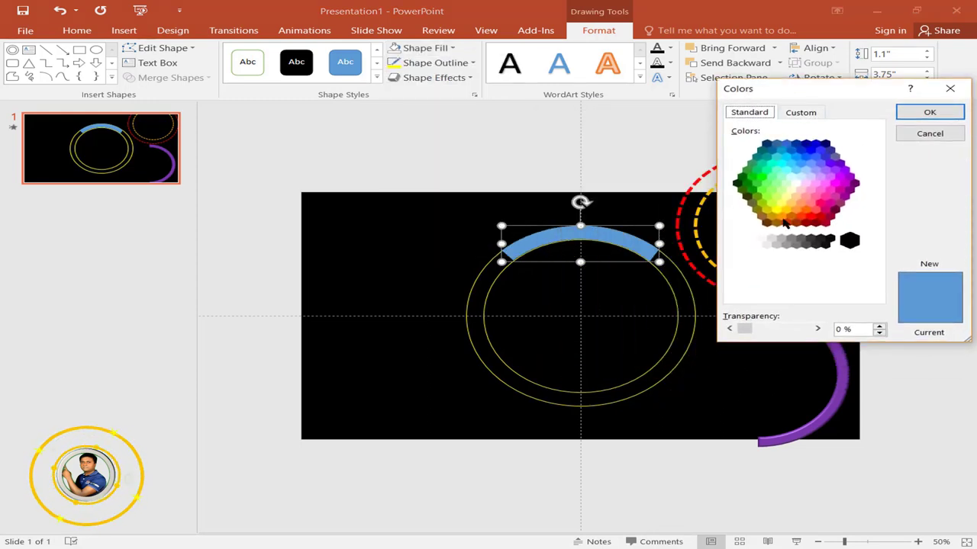
left_click(776, 210)
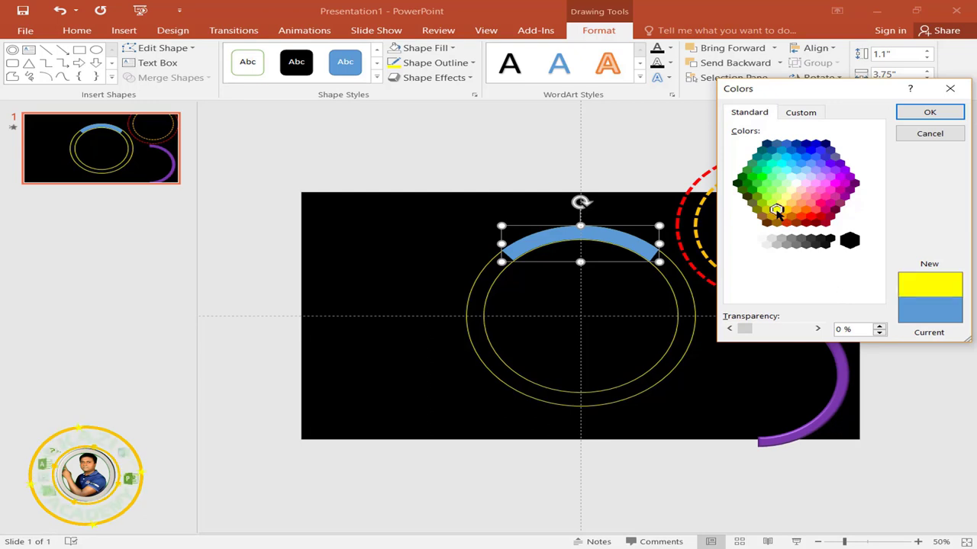
left_click(925, 113)
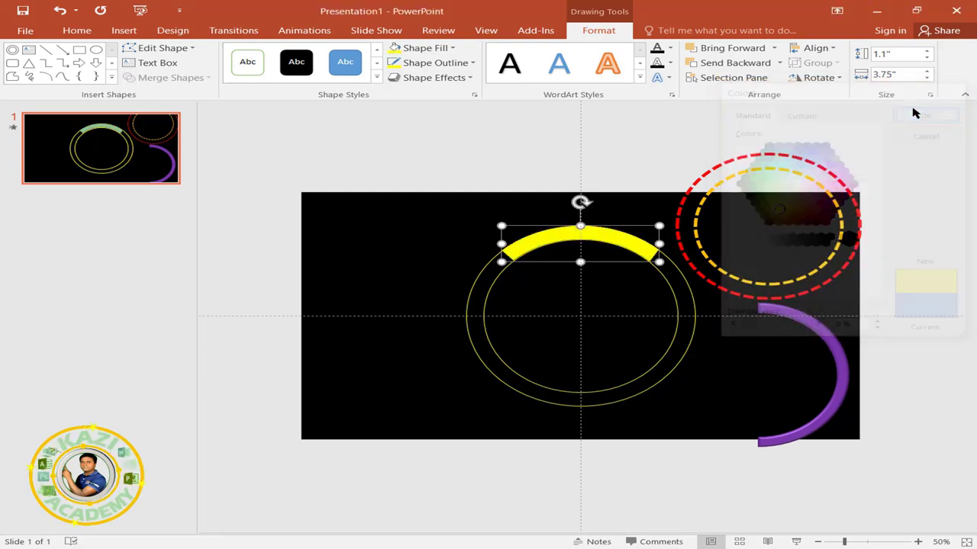
- Set the ring's outline to ¼ pt with square-dot dashes
left_click(480, 277)
left_click(473, 64)
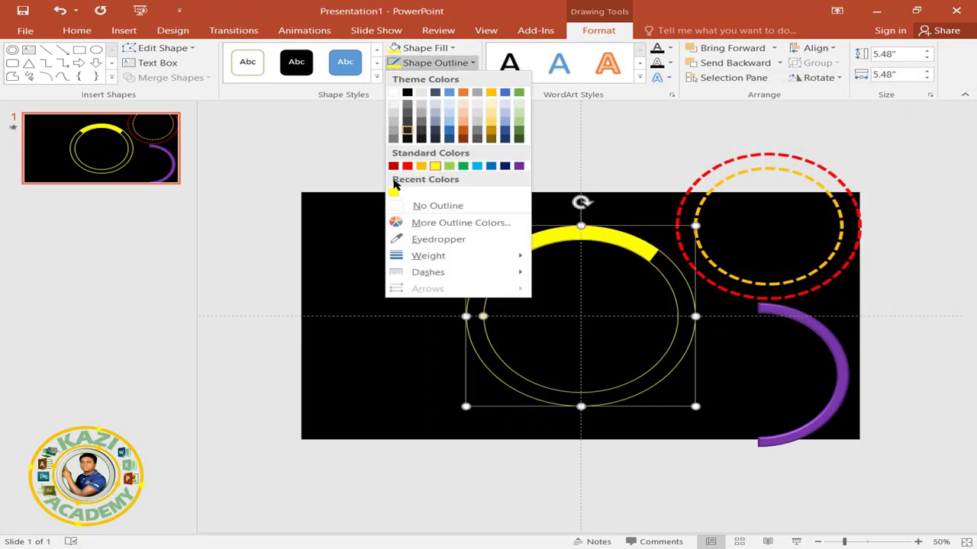
mouse_move(431, 262)
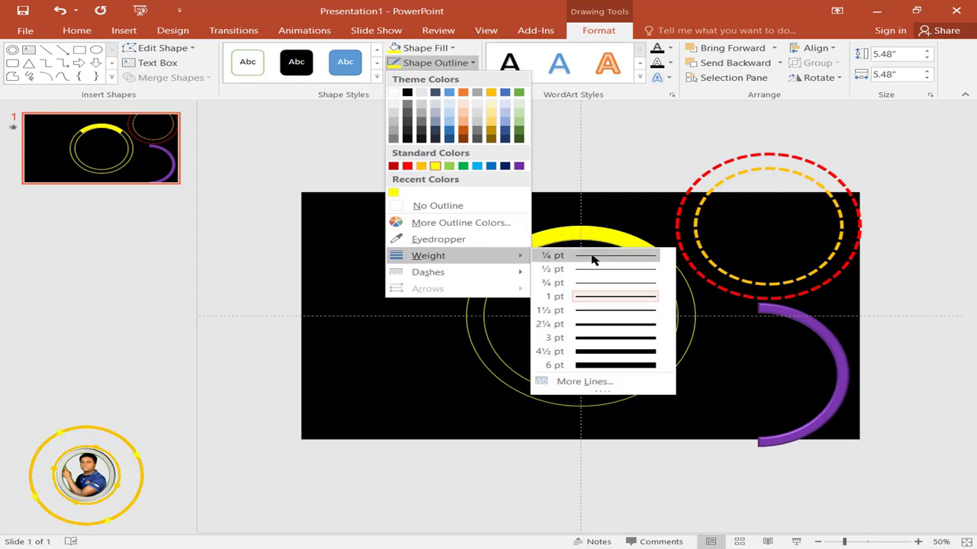
left_click(594, 255)
left_click(472, 63)
mouse_move(428, 257)
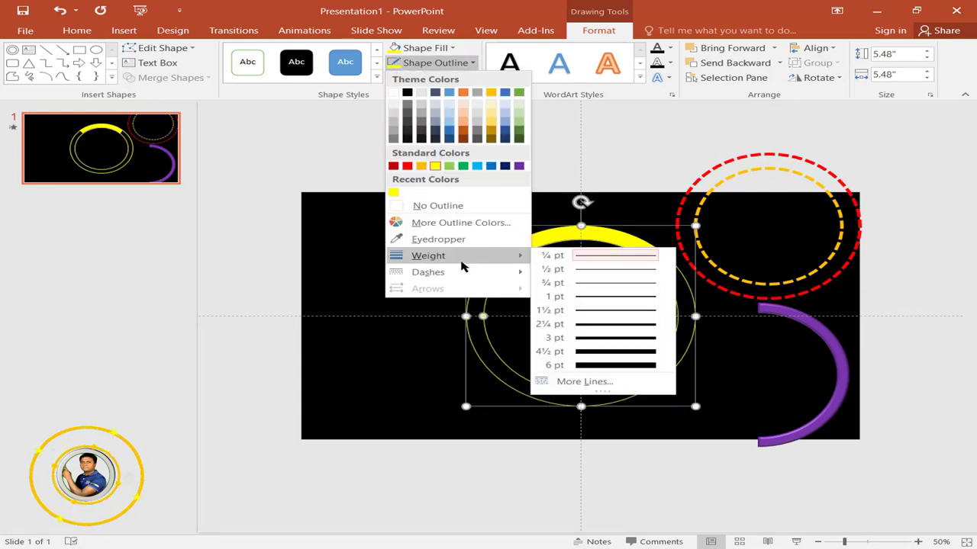
mouse_move(497, 272)
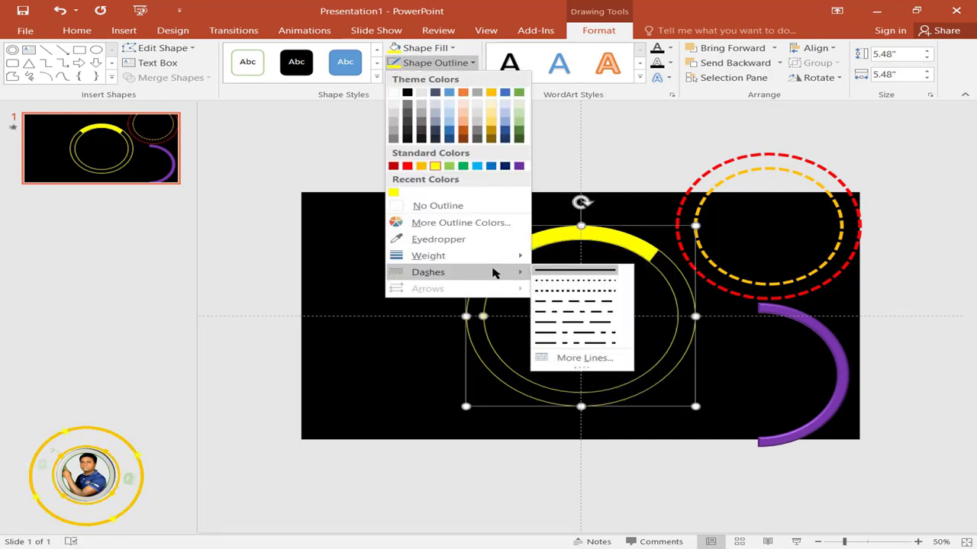
left_click(571, 292)
- Group the dotted ring and yellow arc into one object
left_click(538, 249, "shift")
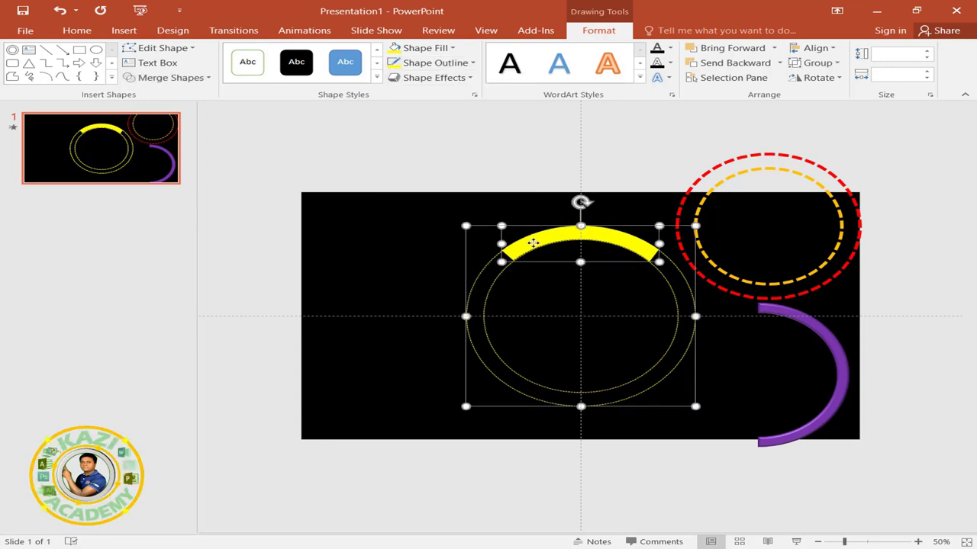
right_click(535, 242)
mouse_move(636, 324)
left_click(702, 322)
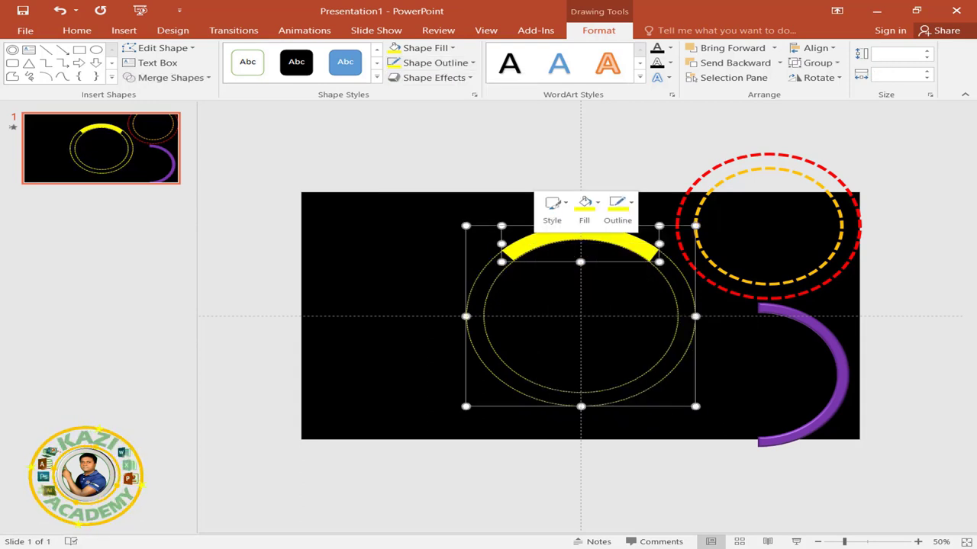
- Add a Basic Zoom entrance with Out direction to the ring-and-arc group
left_click(282, 33)
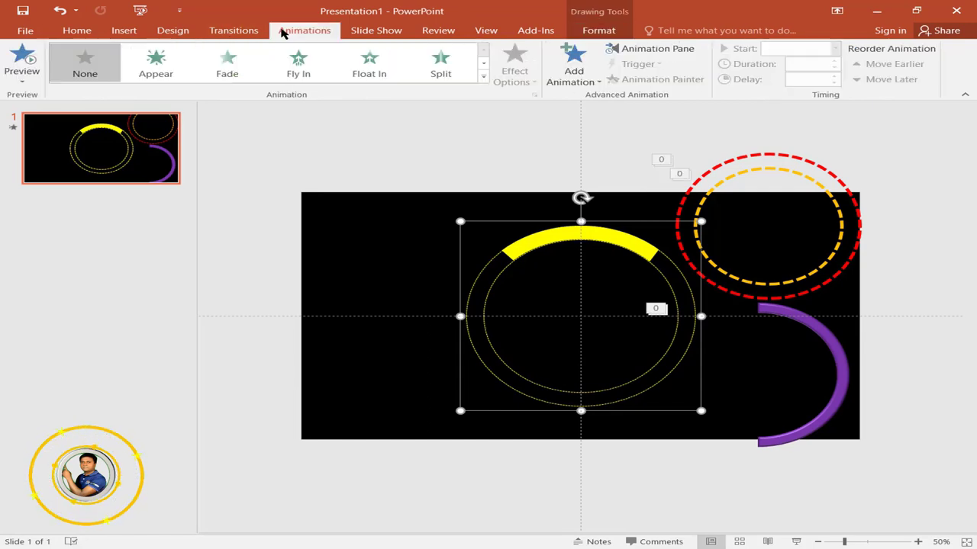
left_click(574, 83)
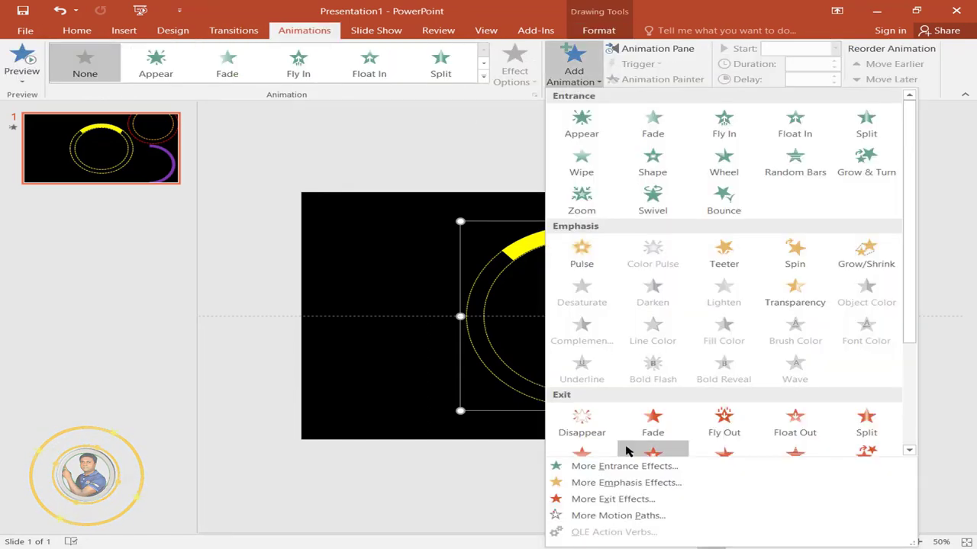
left_click(636, 465)
left_click(427, 330)
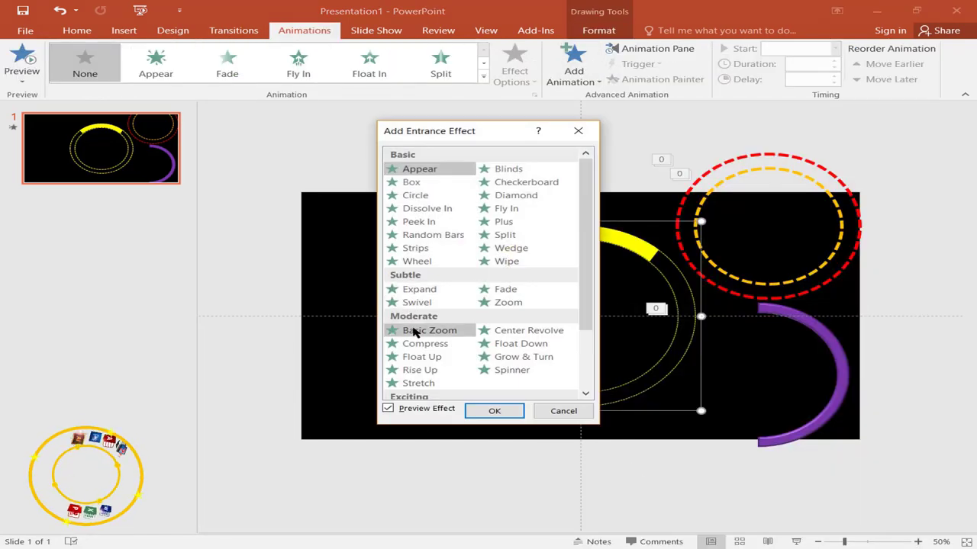
left_click(493, 412)
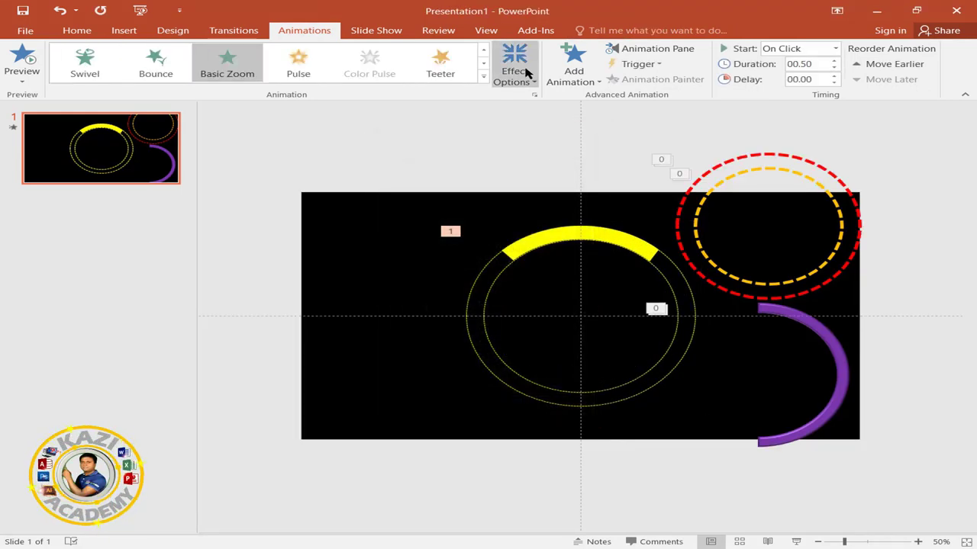
left_click(522, 74)
left_click(532, 206)
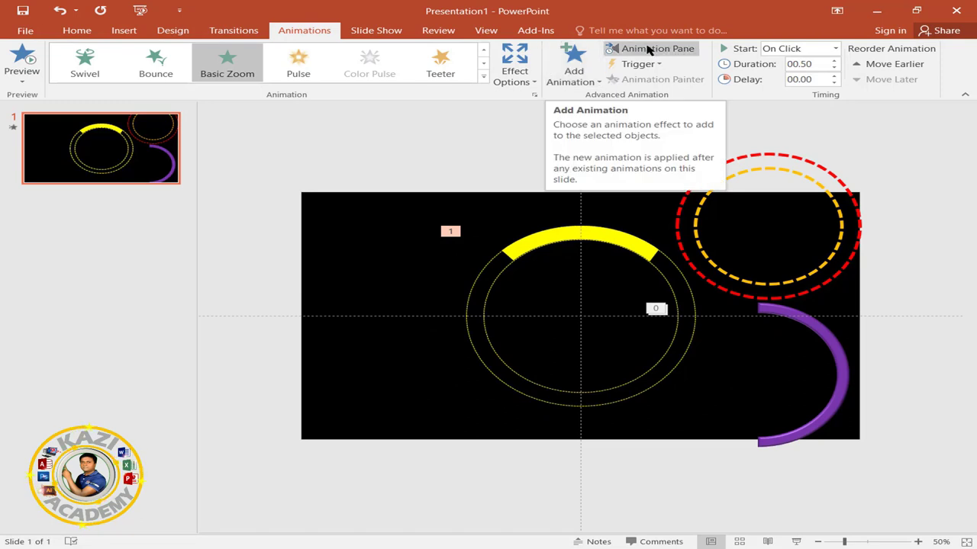
- Set Group 15's zoom to start With Previous and last 1 second
left_click(626, 48)
left_click(955, 248)
left_click(919, 276)
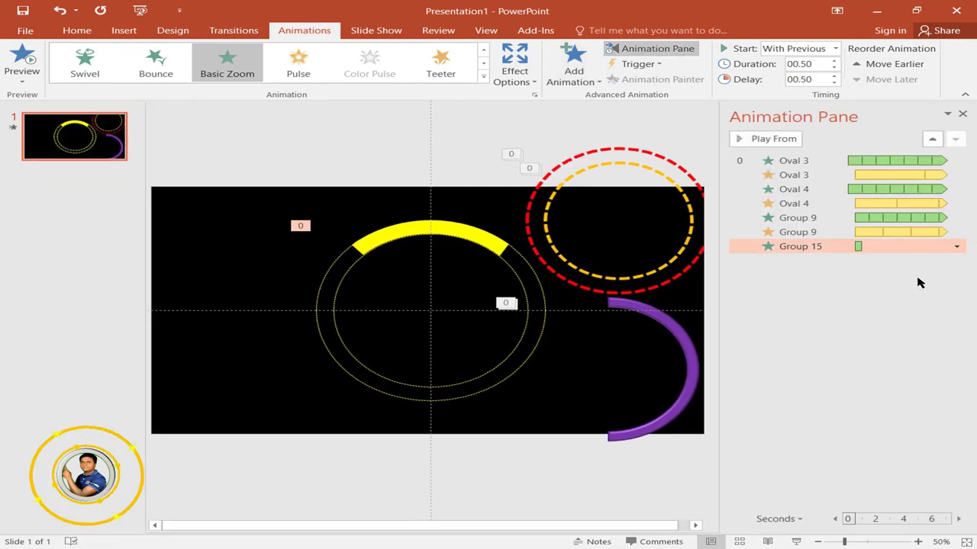
left_click(955, 247)
left_click(863, 308)
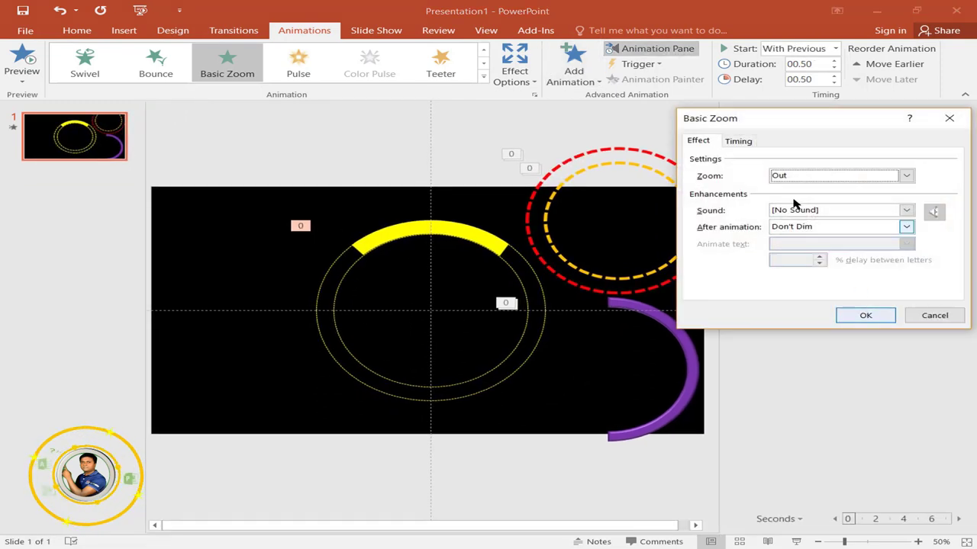
left_click(737, 141)
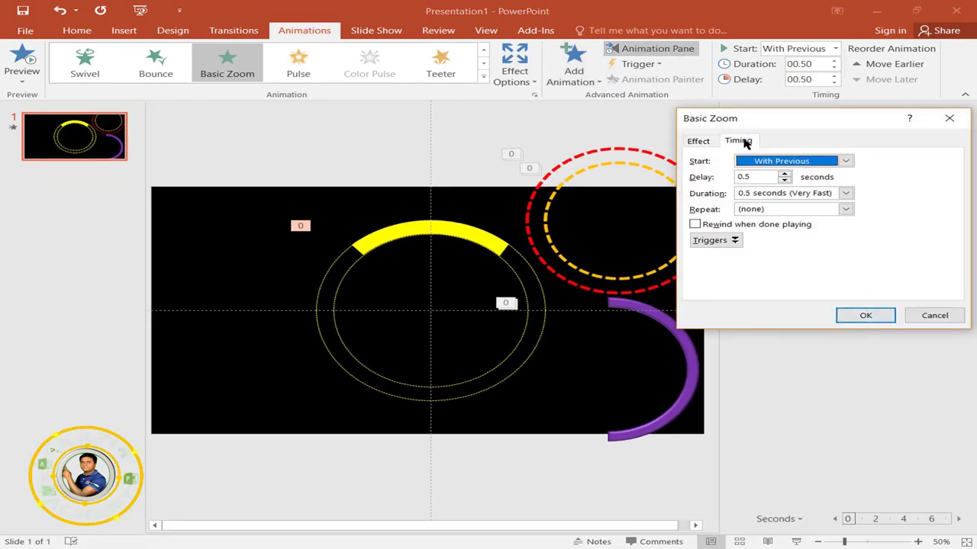
left_click(845, 195)
left_click(808, 235)
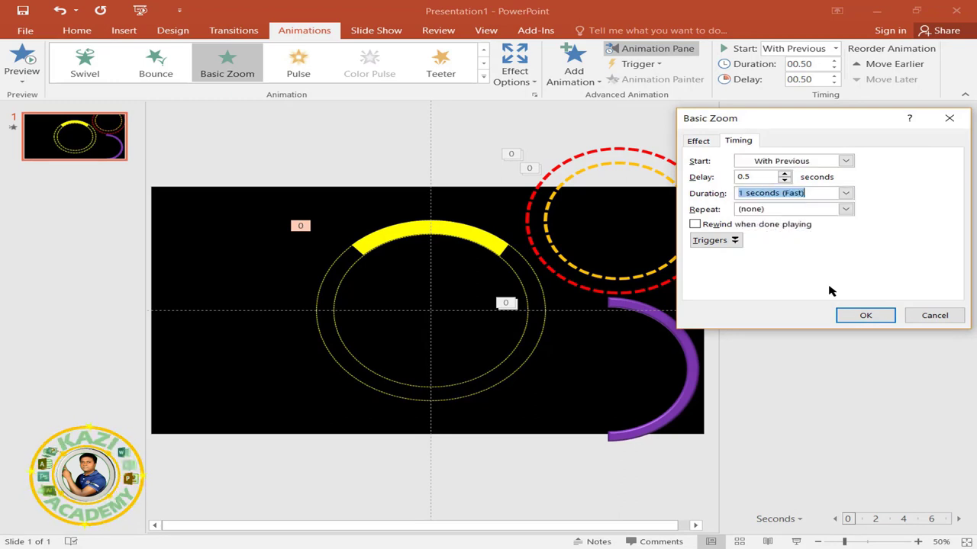
left_click(865, 315)
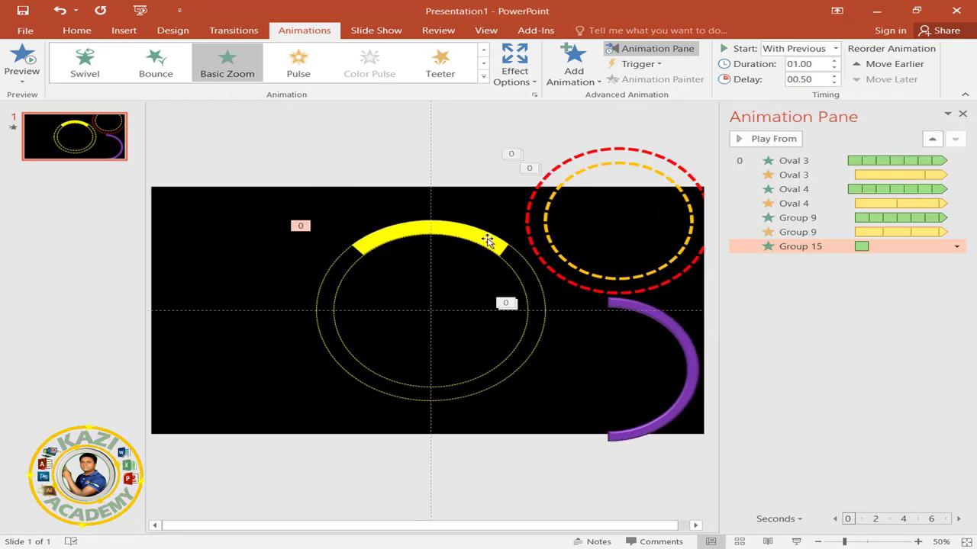
left_click(487, 242)
left_click(574, 61)
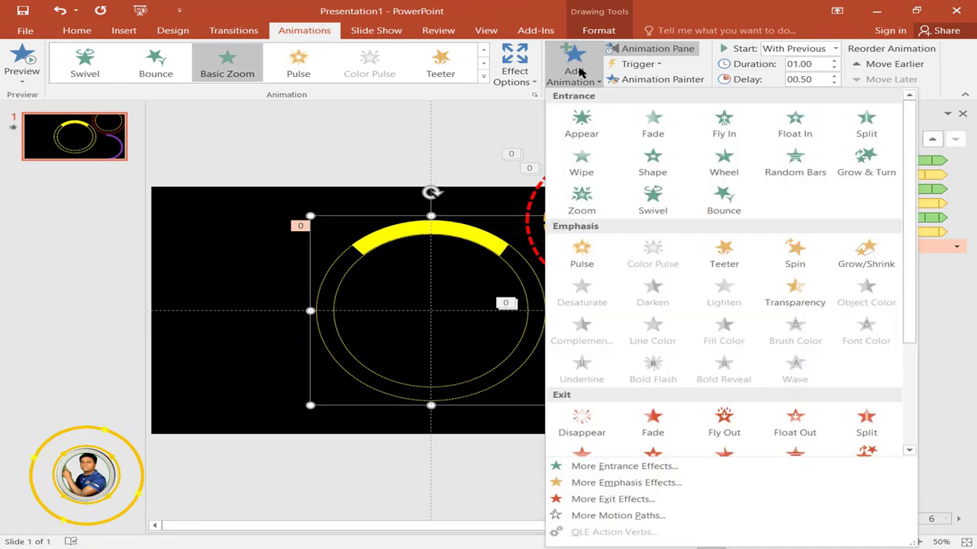
- Add a 360° clockwise Spin to the yellow group, starting With Previous
left_click(777, 263)
left_click(956, 261)
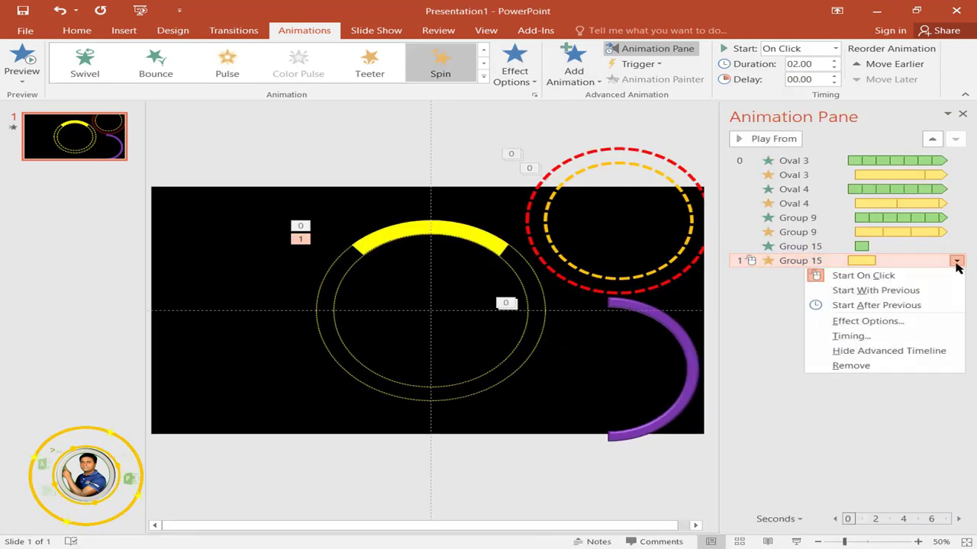
left_click(840, 291)
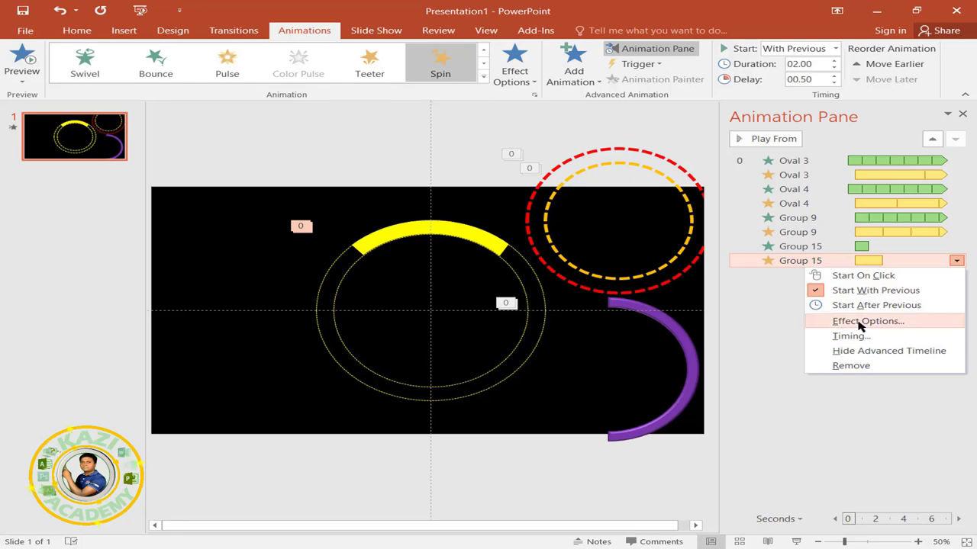
left_click(860, 323)
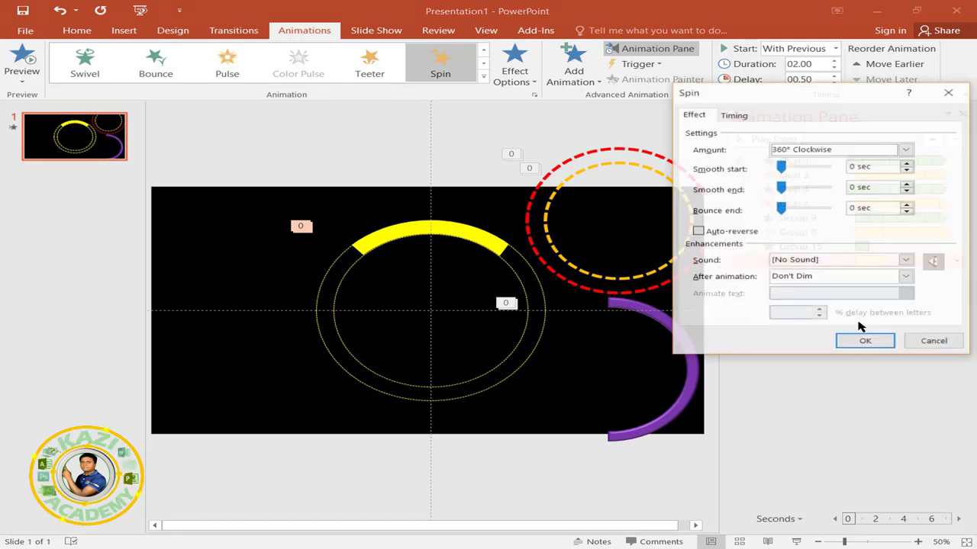
left_click(905, 150)
left_click(905, 150)
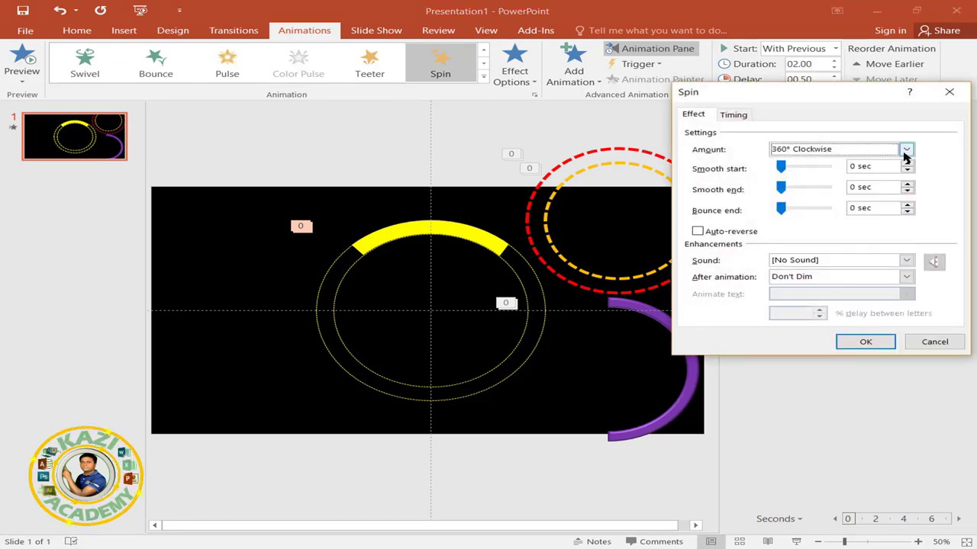
- Make the spin last 7 seconds, repeat until slide end, and move the group over the purple arc
left_click(734, 115)
left_click(841, 168)
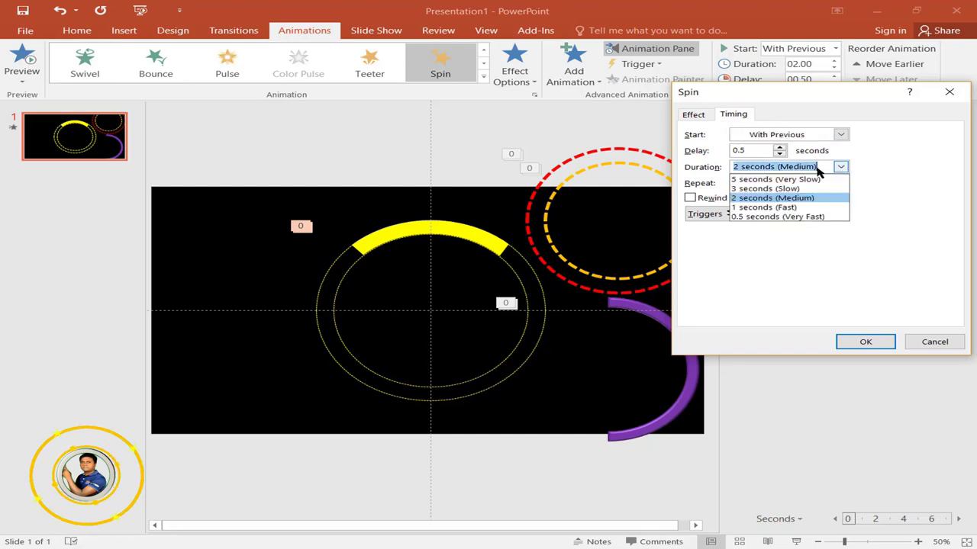
left_click(817, 168)
type("7")
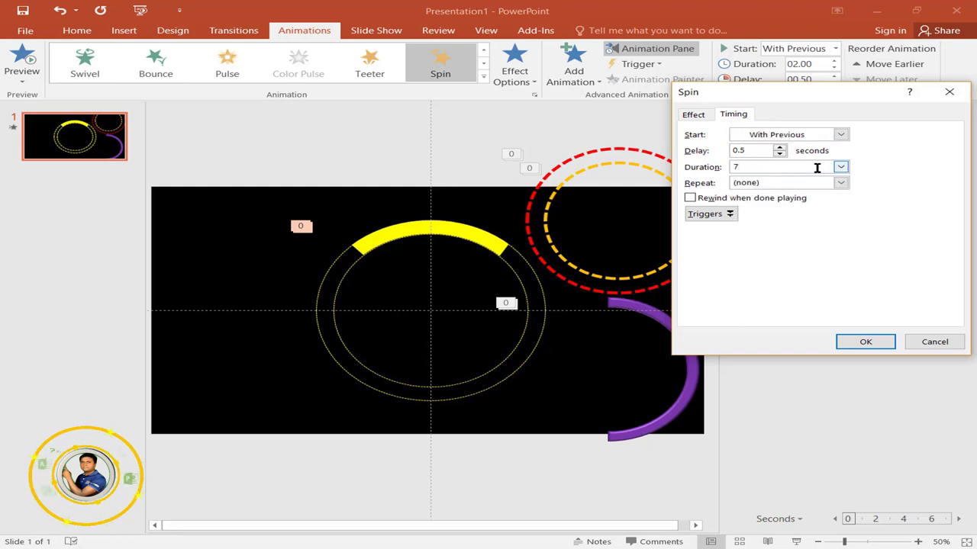
left_click(835, 181)
left_click(794, 260)
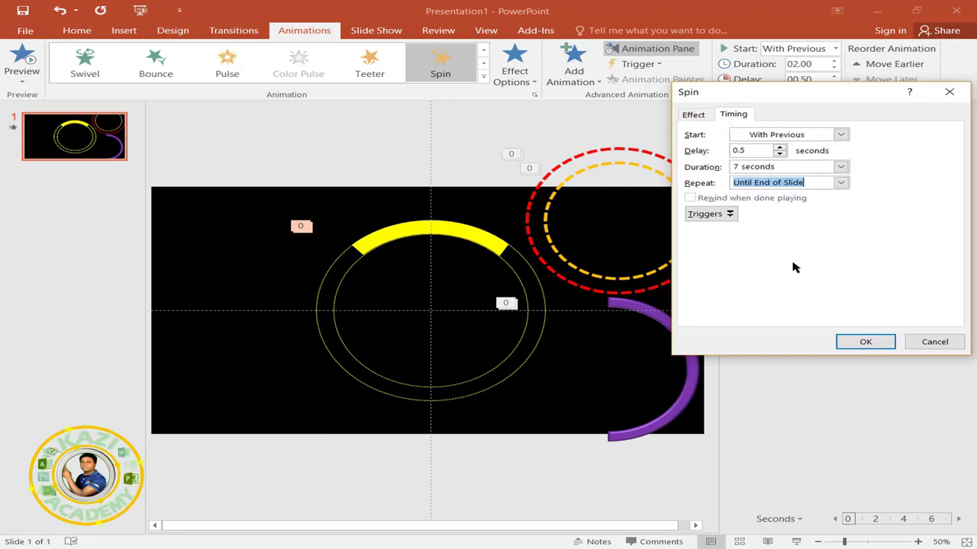
left_click(863, 343)
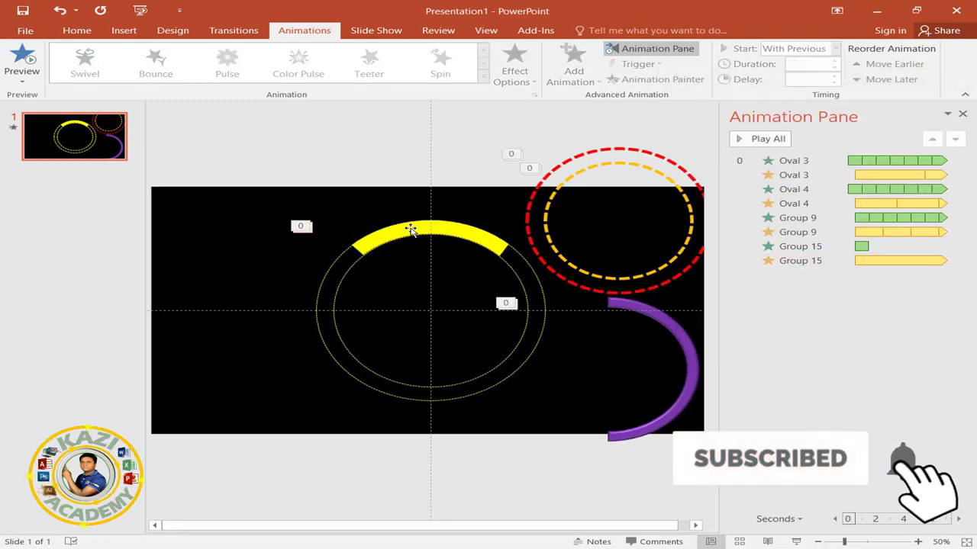
left_click_drag(410, 227, 570, 315)
- Draw a blue donut on the slide and thin it into a narrow ring
key("Escape")
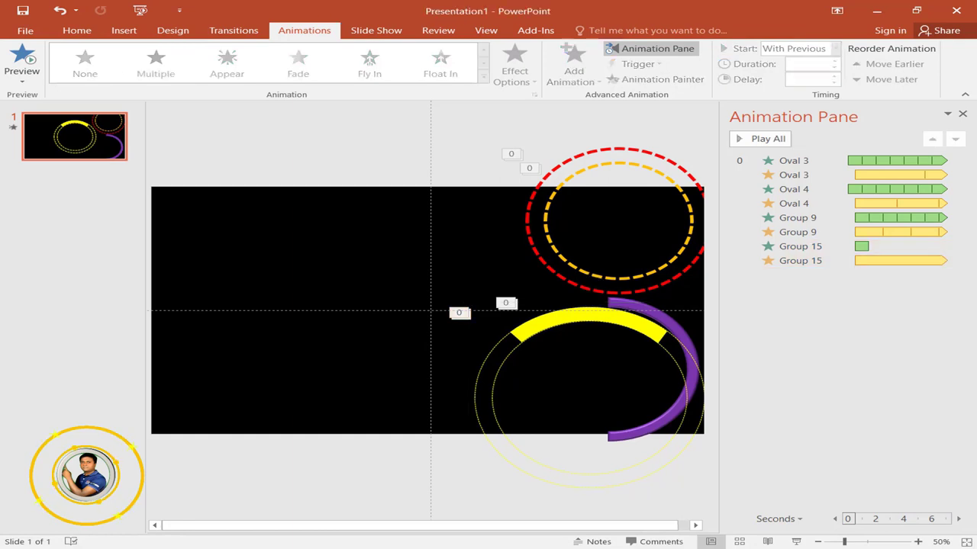
left_click(124, 31)
left_click(241, 71)
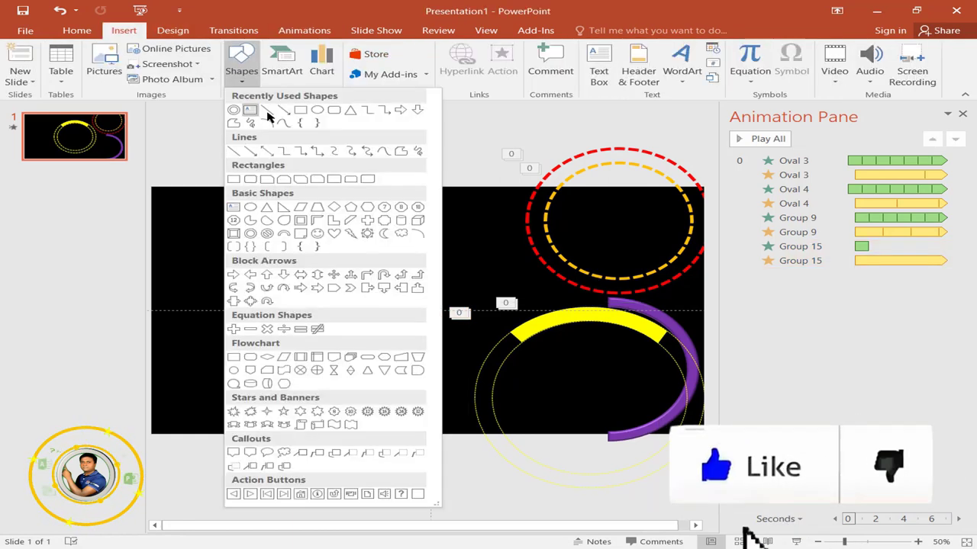
left_click(234, 110)
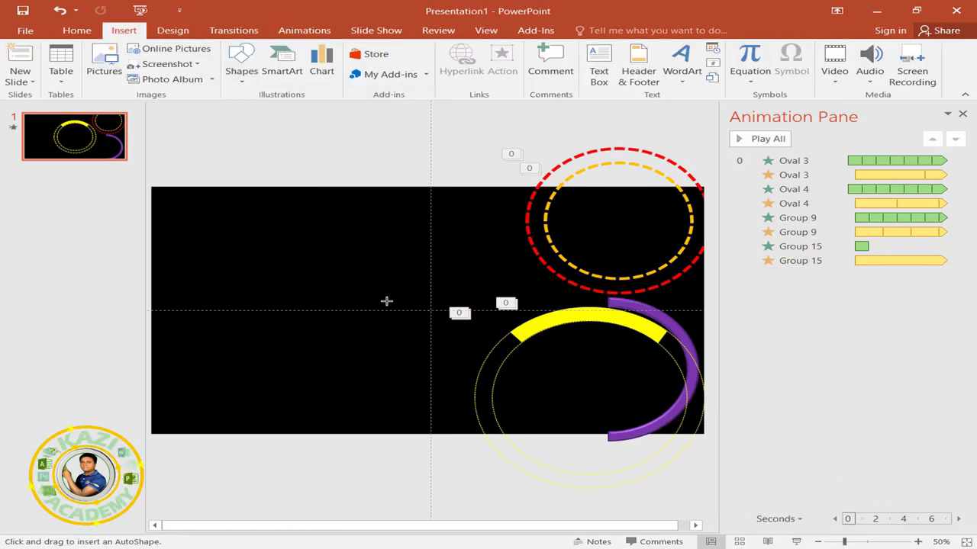
left_click_drag(348, 278, 510, 407)
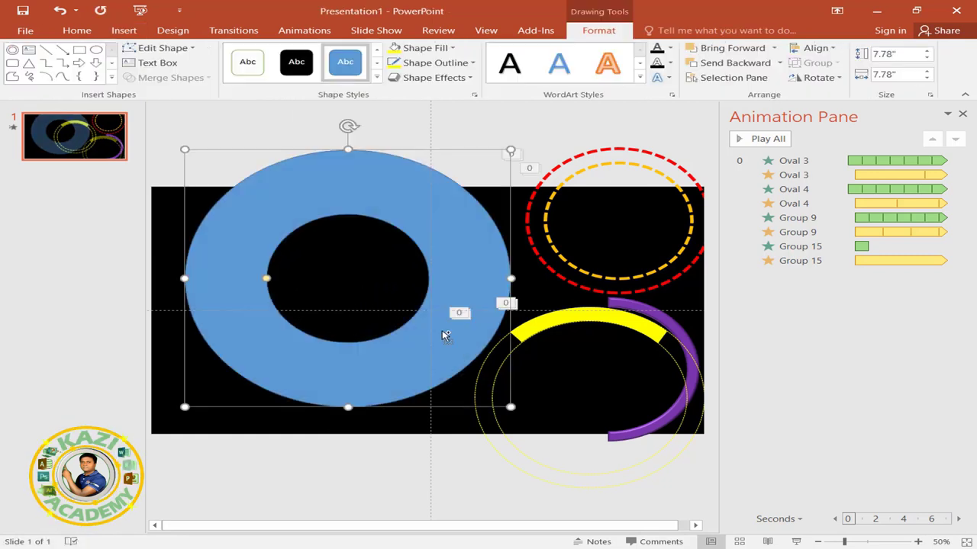
left_click_drag(266, 279, 222, 290)
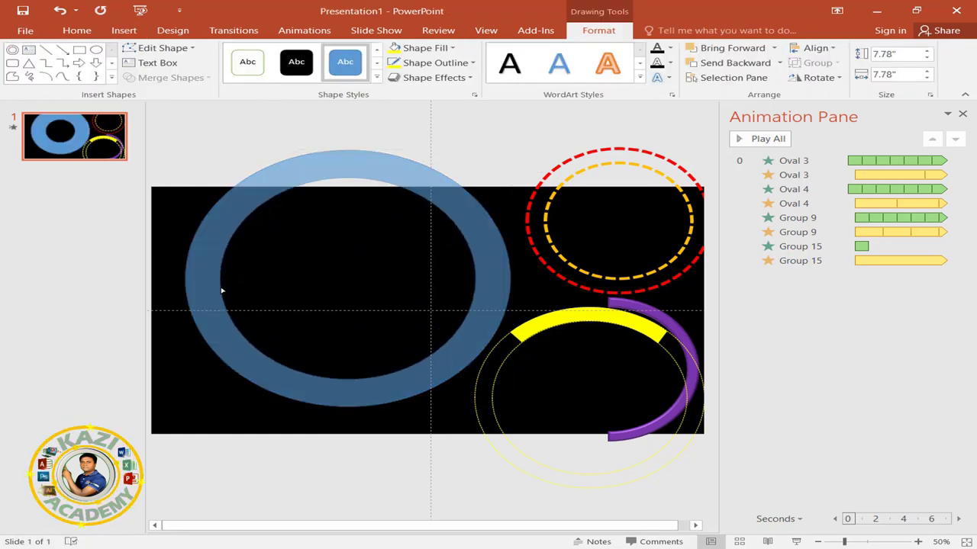
- Resize the thin ring to 6.86 inches and bring it back to the slide centre
left_click_drag(296, 176, 374, 208)
left_click_drag(273, 184, 303, 209)
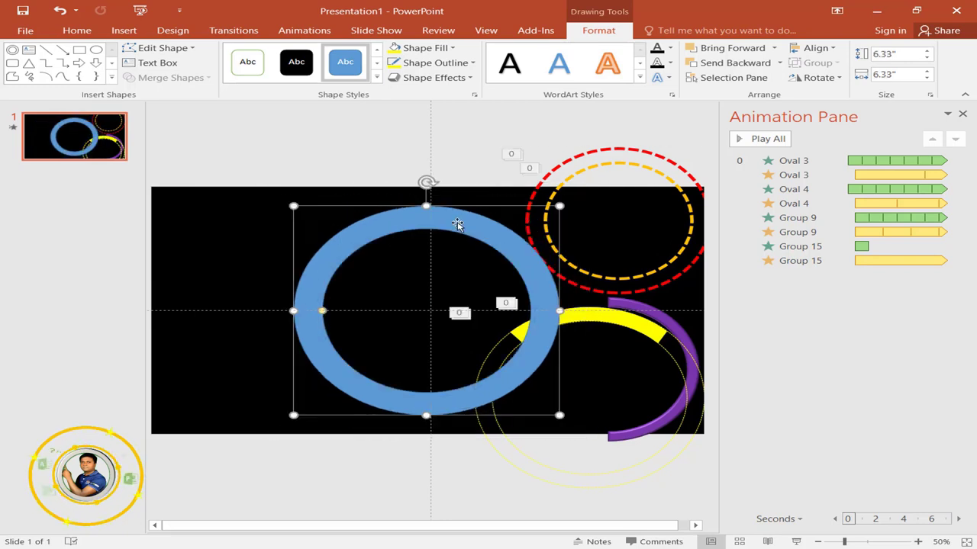
left_click_drag(455, 222, 623, 306)
left_click_drag(456, 293, 446, 284)
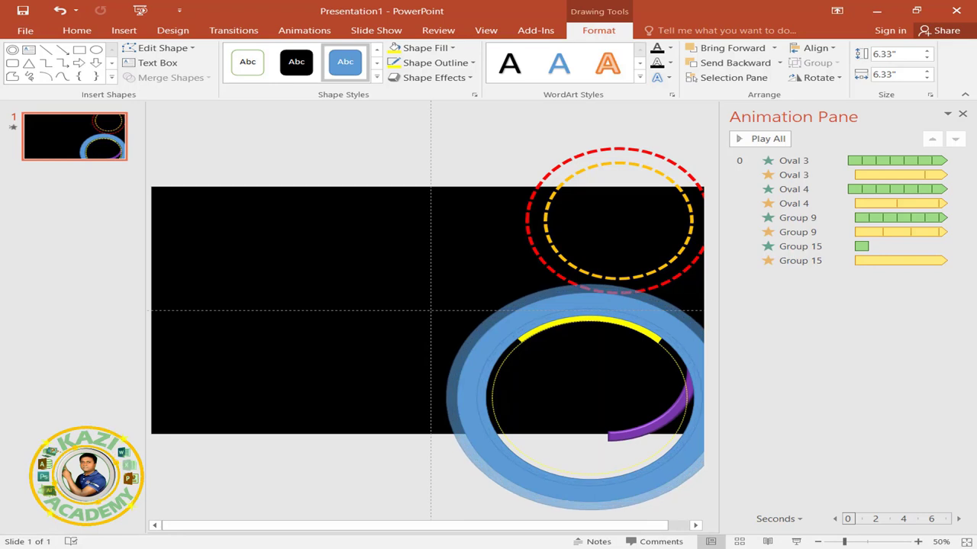
left_click_drag(476, 397, 472, 398)
left_click_drag(480, 342, 300, 256)
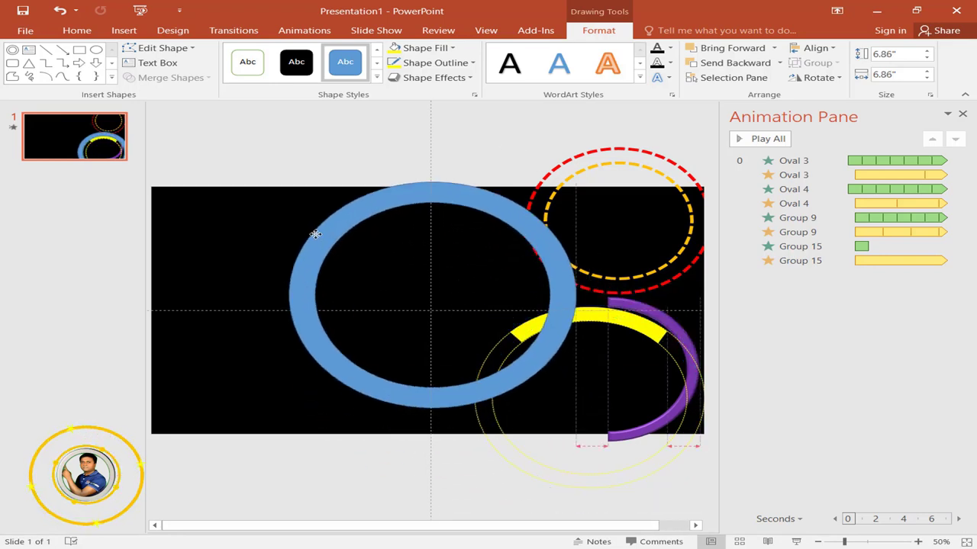
- Align the ring to the slide's centre and middle, then place a copy off the left edge
left_click(815, 47)
left_click(835, 81)
left_click(815, 48)
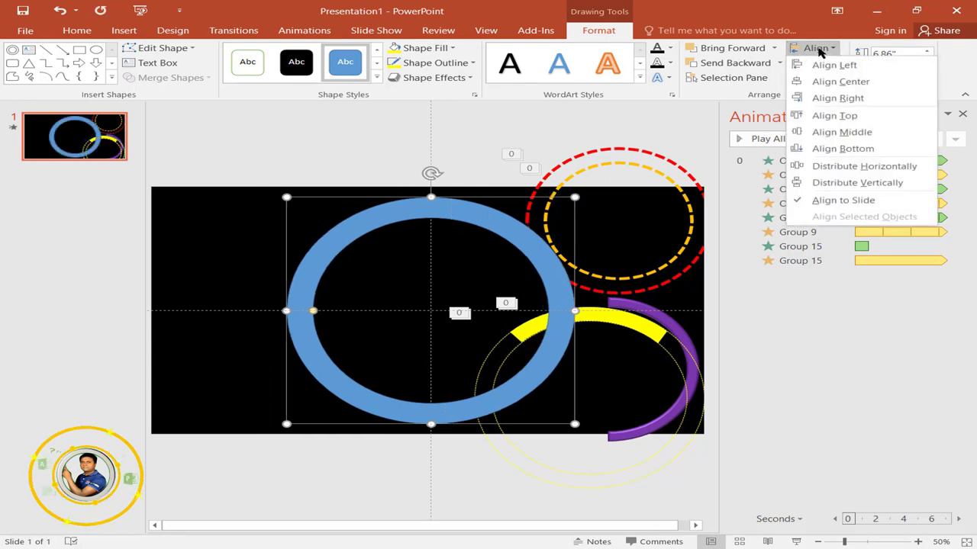
left_click(840, 133)
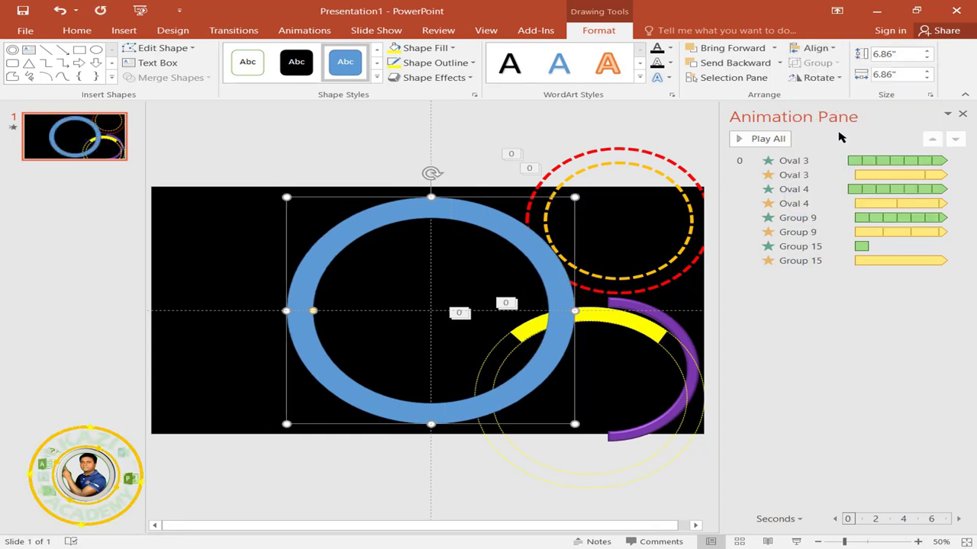
left_click(963, 114)
left_click_drag(513, 228, 334, 233, "ctrl")
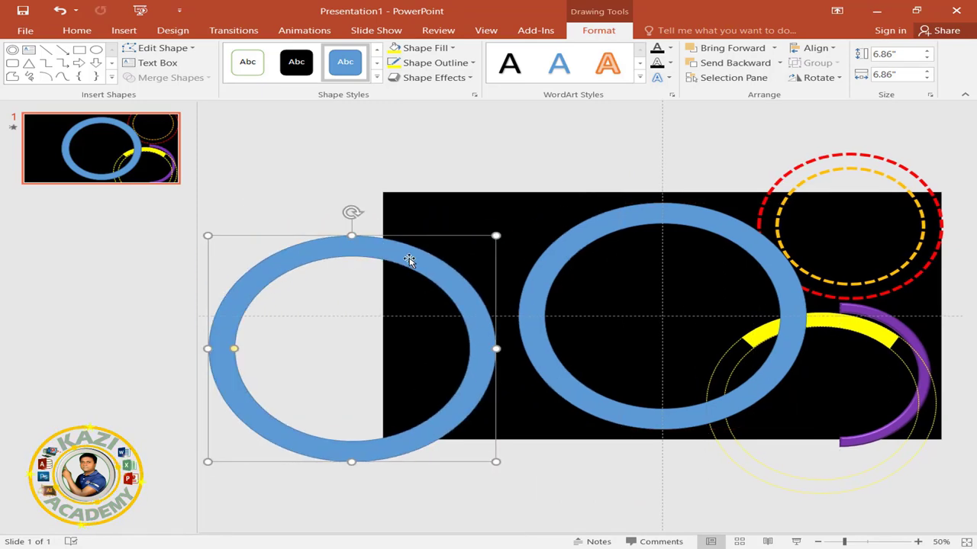
left_click_drag(405, 221, 333, 268)
- Draw a rectangle over the ring and set it level, lower on the slide
left_click(125, 32)
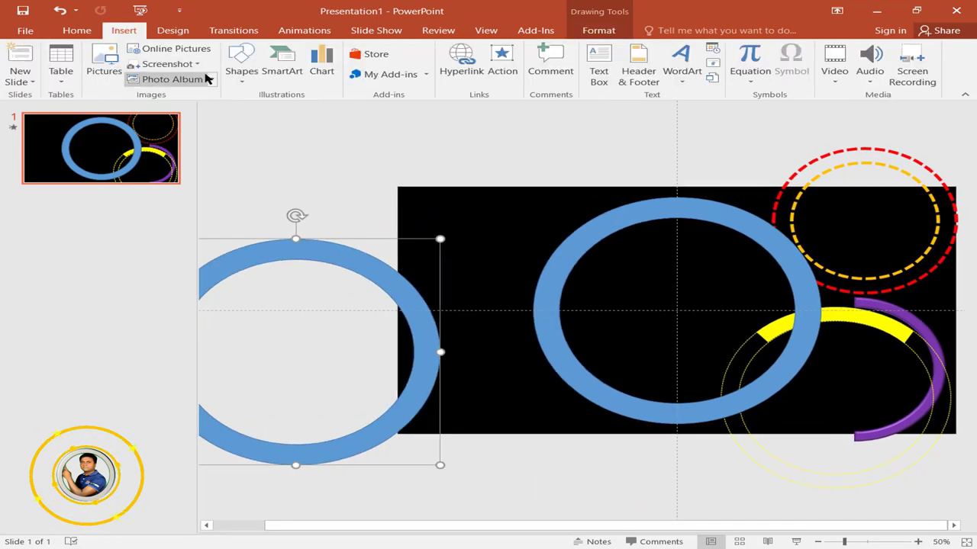
left_click(238, 79)
left_click(299, 111)
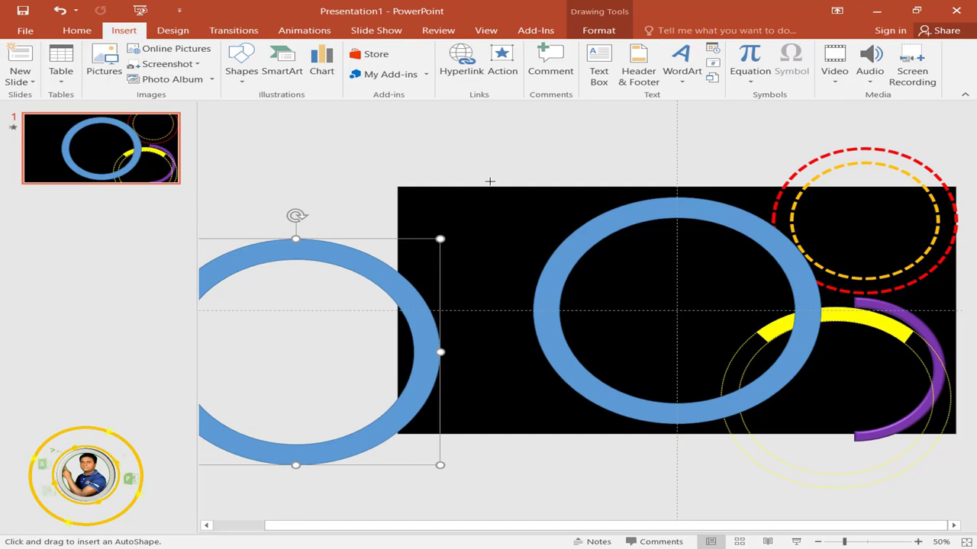
left_click_drag(490, 181, 702, 462)
mouse_move(593, 157)
left_mouse_down()
mouse_move(459, 217)
mouse_move(397, 261)
left_mouse_up()
left_click_drag(458, 290, 578, 388)
scroll(455, 324, "down", 1)
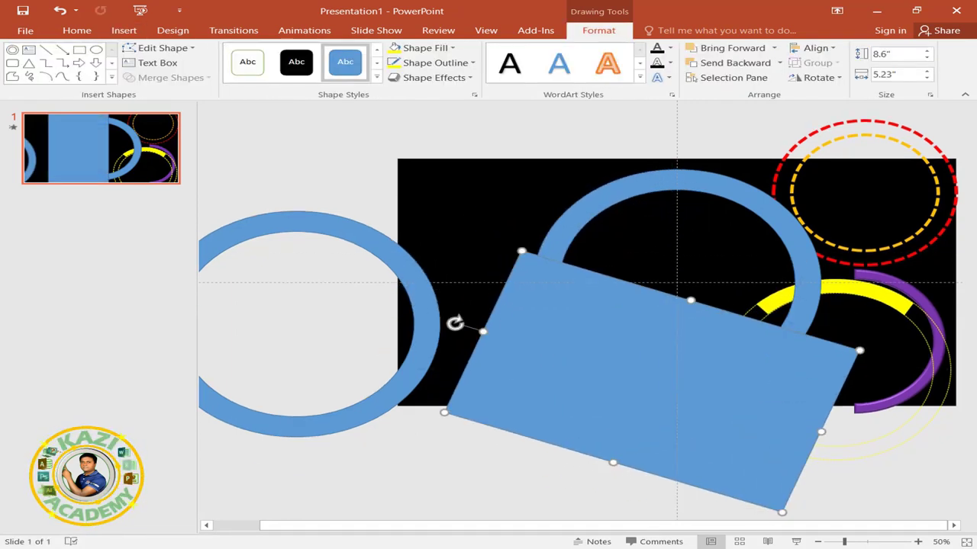
left_click_drag(455, 324, 489, 383)
- Stand a rectangle upright at the top centre, tilted about 30 degrees
scroll(550, 393, "up", 1)
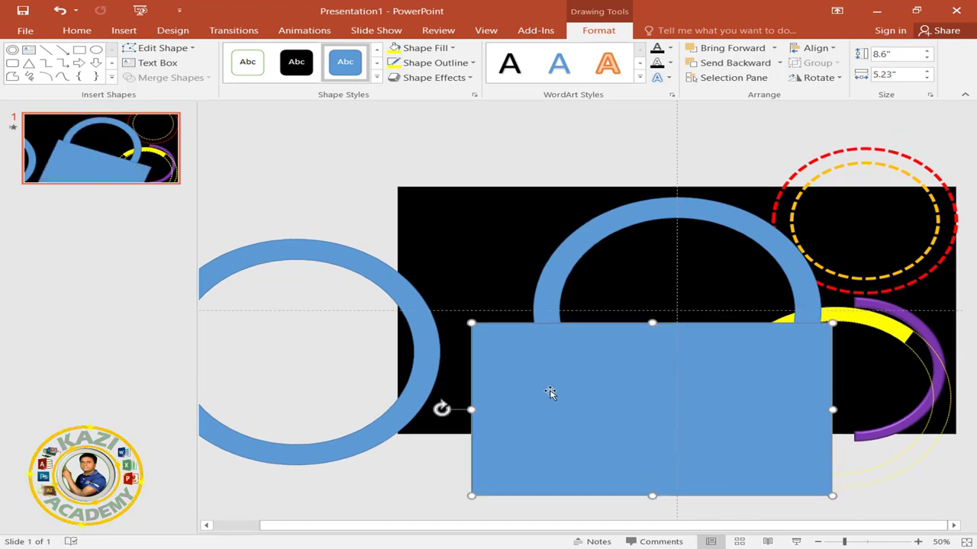
mouse_move(550, 393)
left_mouse_down()
mouse_move(580, 399)
mouse_move(595, 224)
left_mouse_up()
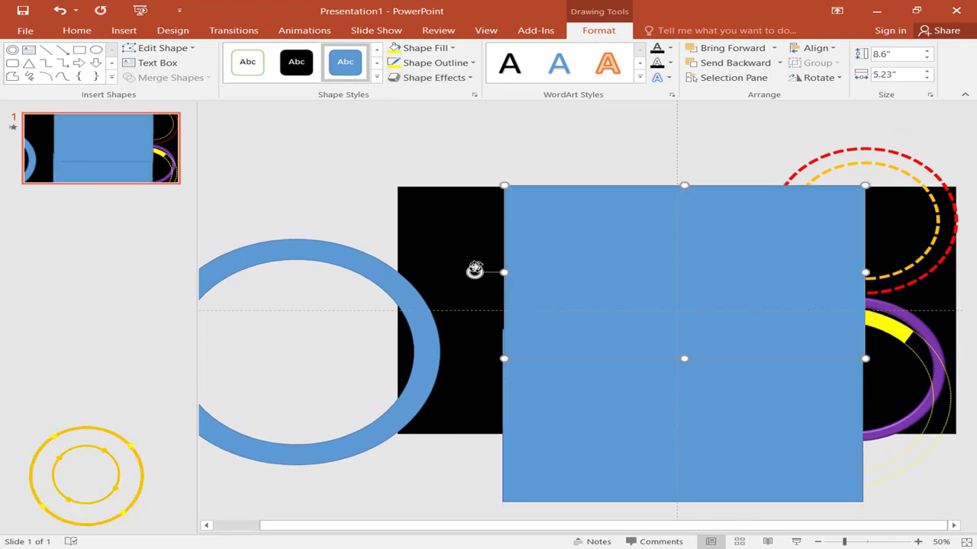
mouse_move(474, 270)
left_mouse_down()
mouse_move(688, 201)
mouse_move(686, 283)
left_mouse_up()
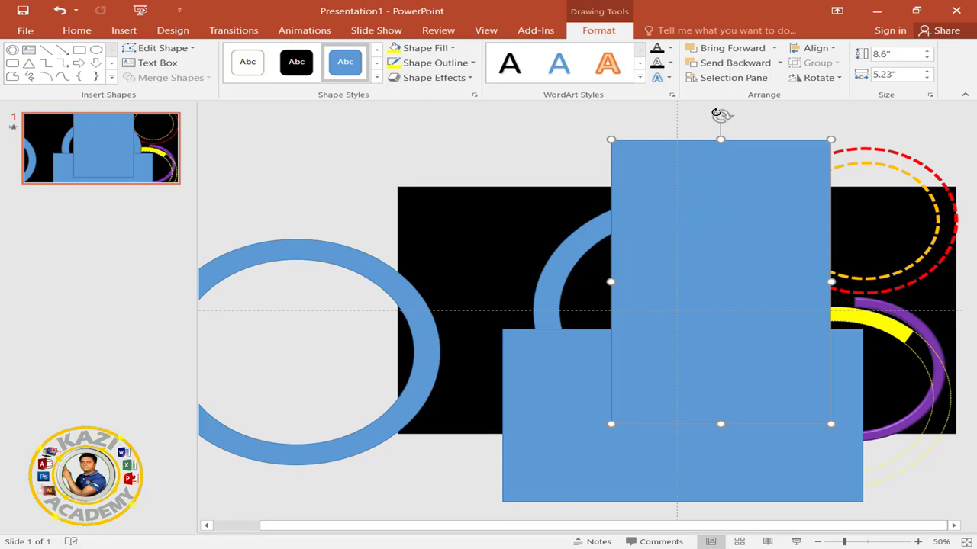
left_click_drag(717, 112, 591, 121)
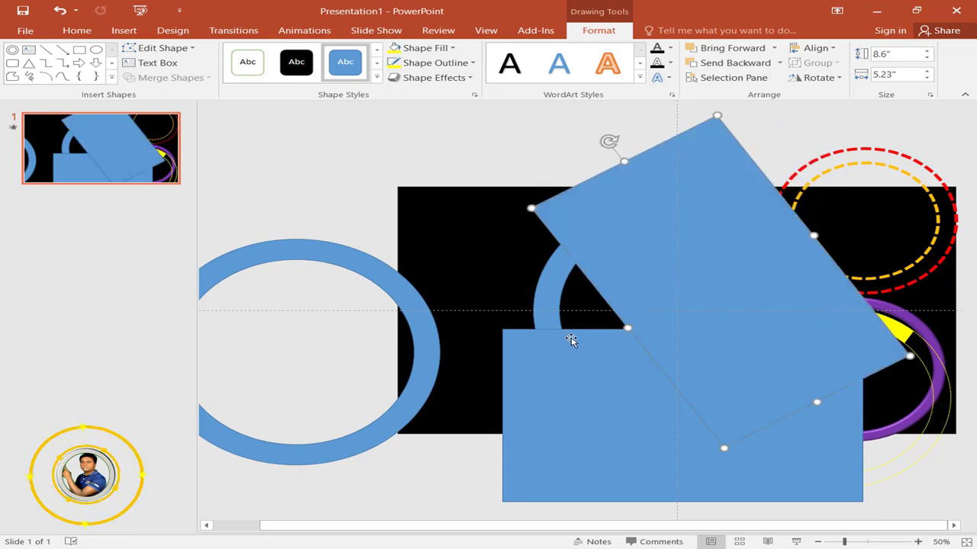
- Select the centred ring plus both rectangles for merging
left_click(543, 279)
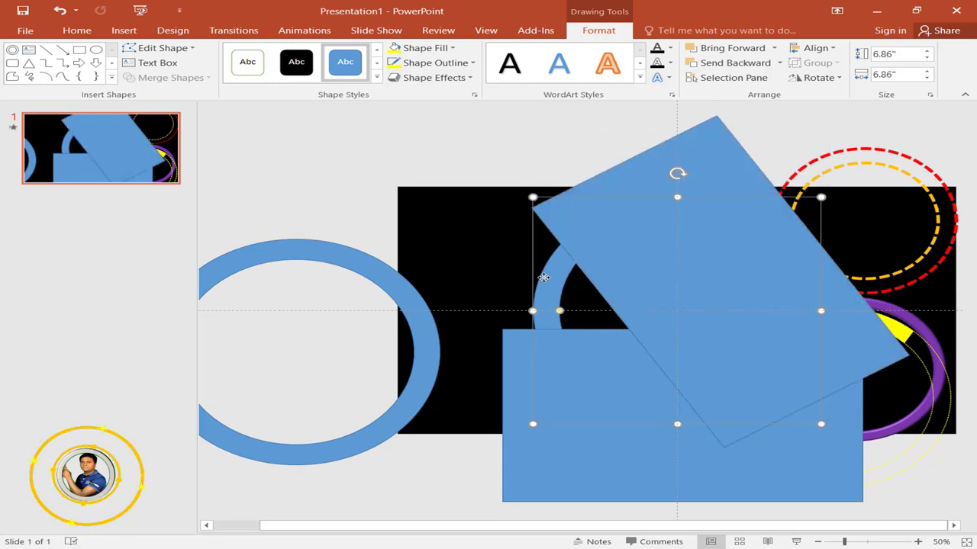
left_click(547, 452, "shift")
left_click(693, 162, "shift")
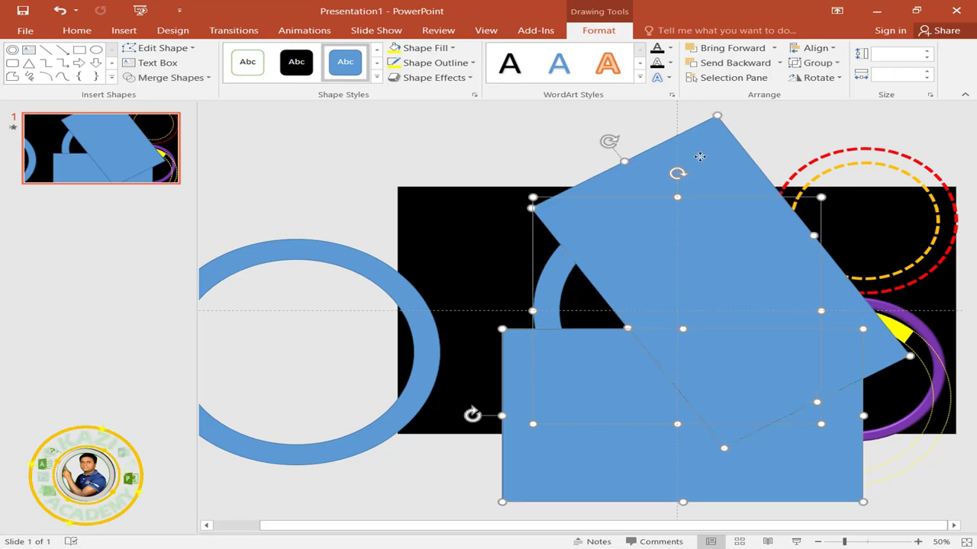
left_click(200, 77)
- Intersect the ring into an arc, then centre the spare ring on the slide
left_click(167, 155)
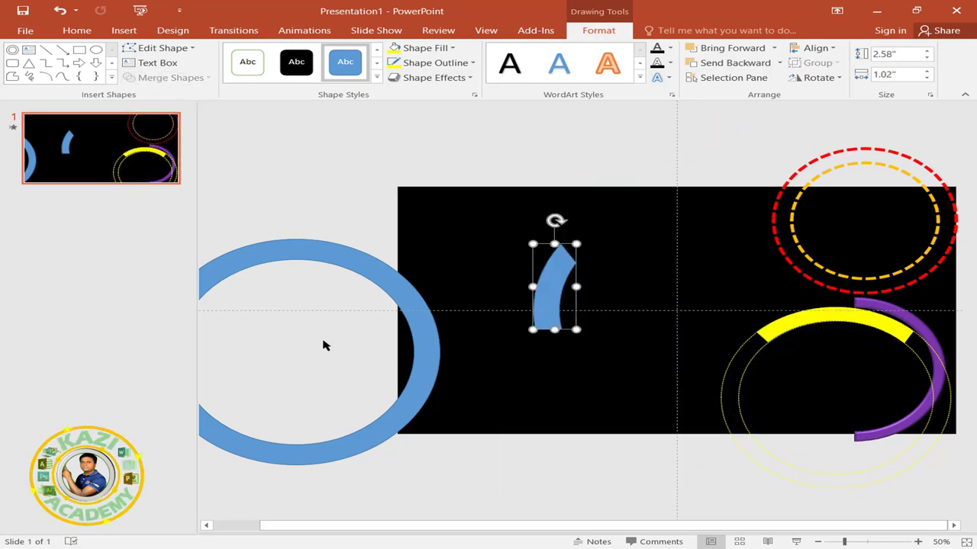
left_click_drag(409, 304, 743, 269)
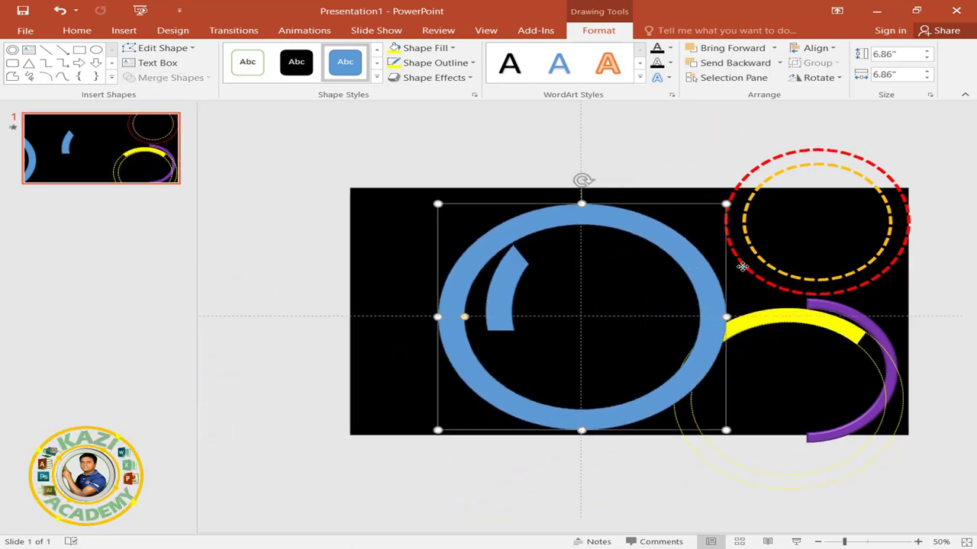
left_click(815, 49)
left_click(837, 82)
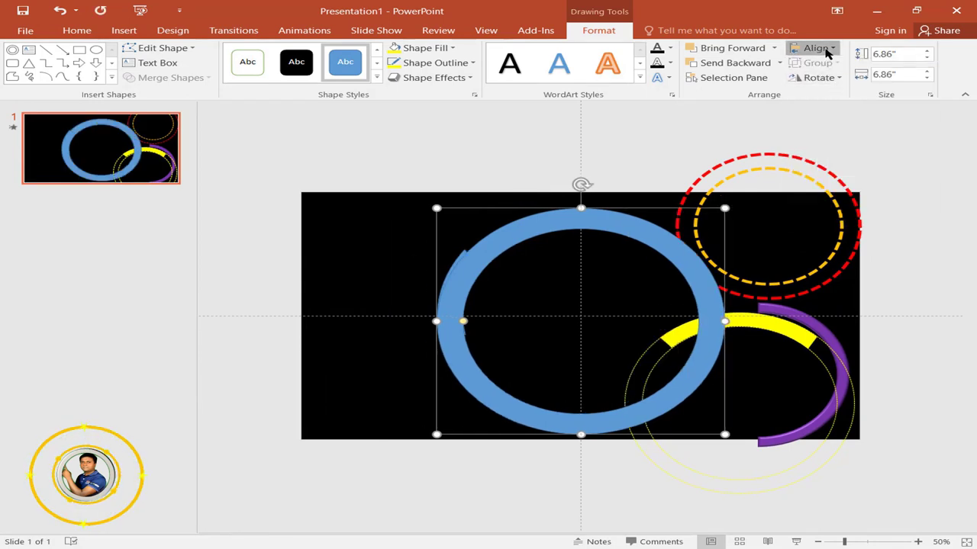
left_click(818, 48)
left_click(843, 132)
- Send the spare ring to back with no fill or outline, and select the arc's outline options
right_click(525, 216)
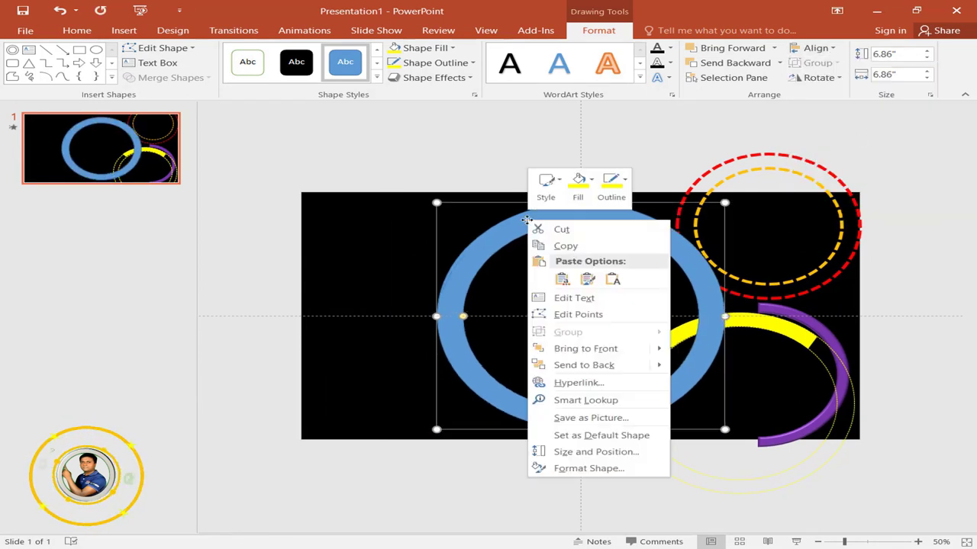
mouse_move(584, 367)
left_click(709, 367)
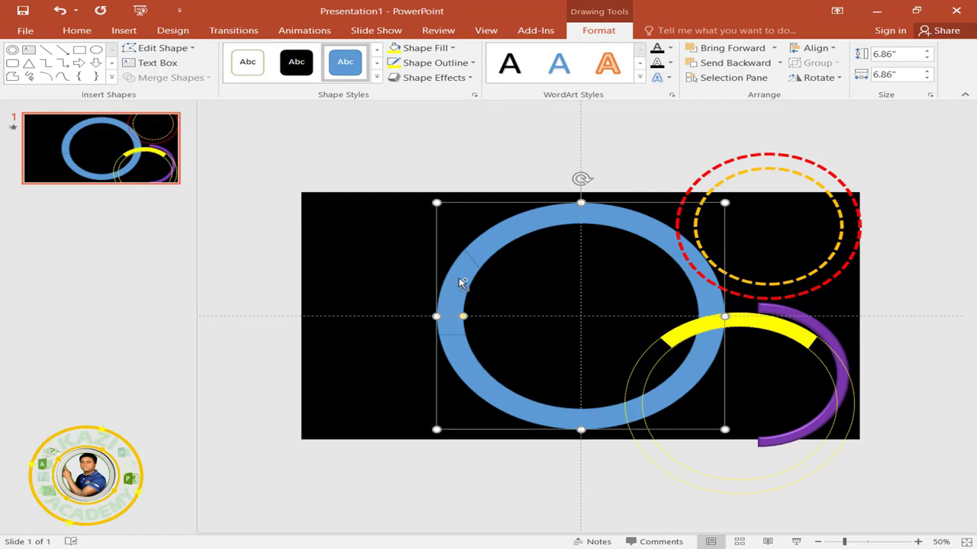
left_click(446, 48)
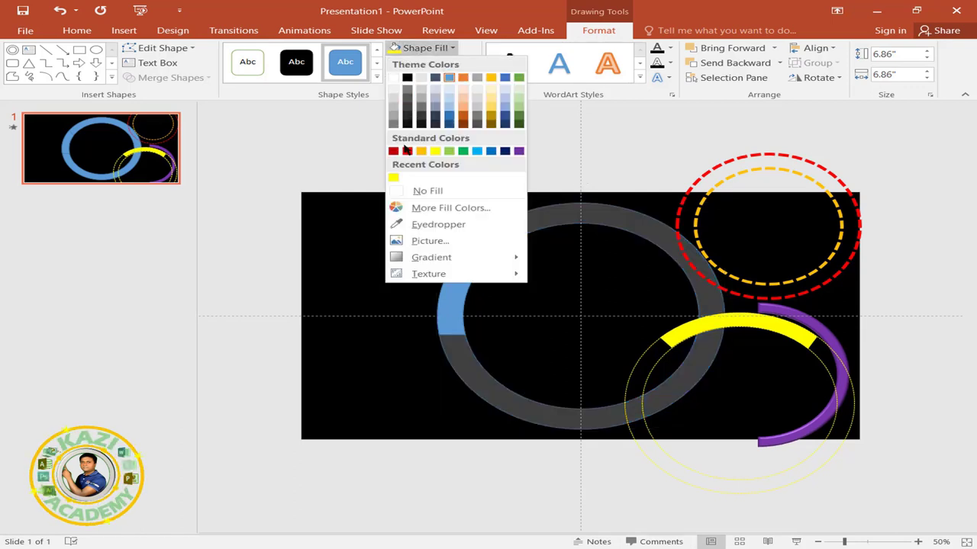
left_click(418, 192)
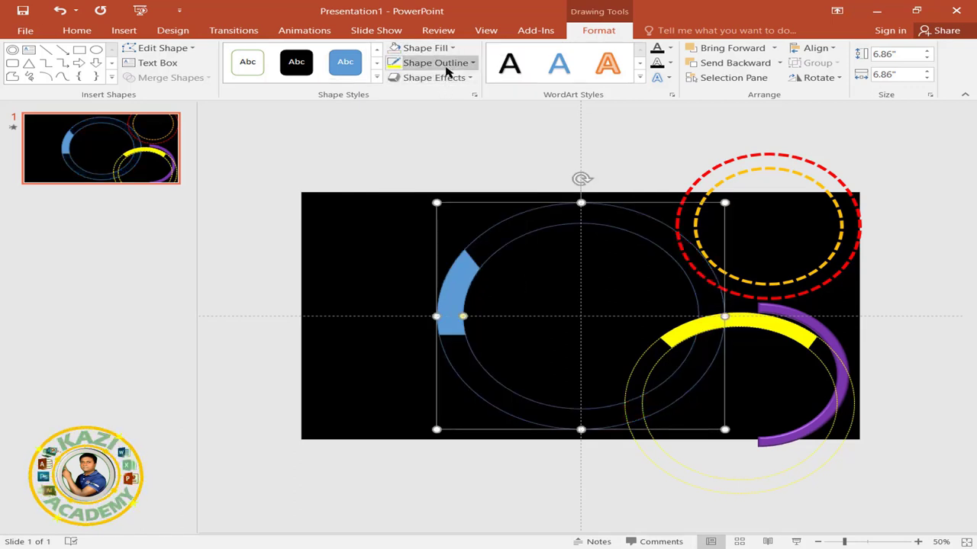
left_click(441, 63)
left_click(418, 205)
left_click(455, 316)
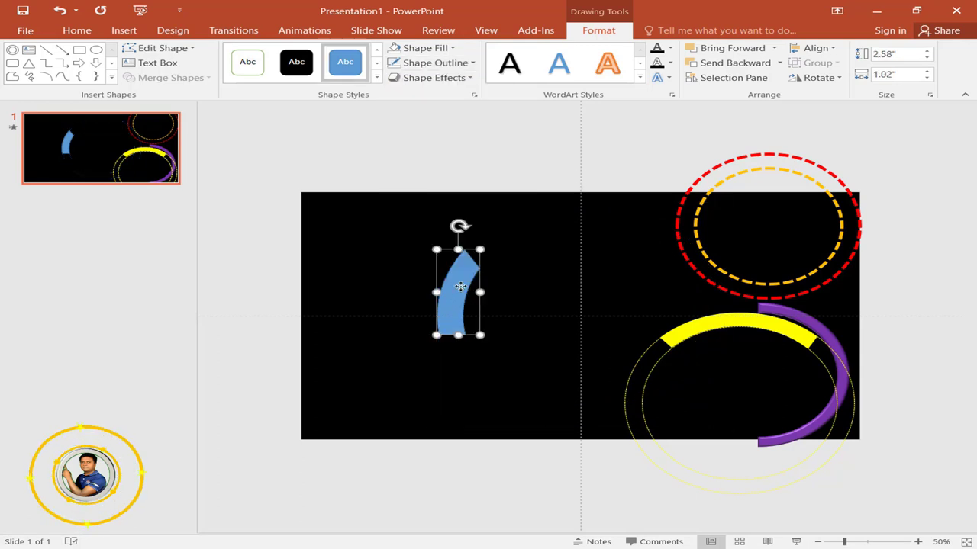
left_click(436, 63)
- Remove the arc's outline and give it a bevel effect
left_click(425, 206)
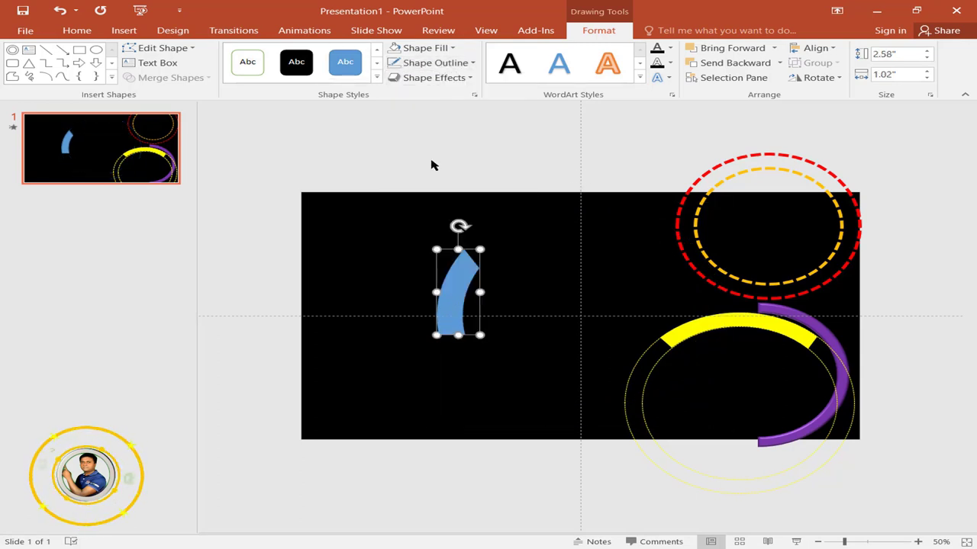
left_click(474, 94)
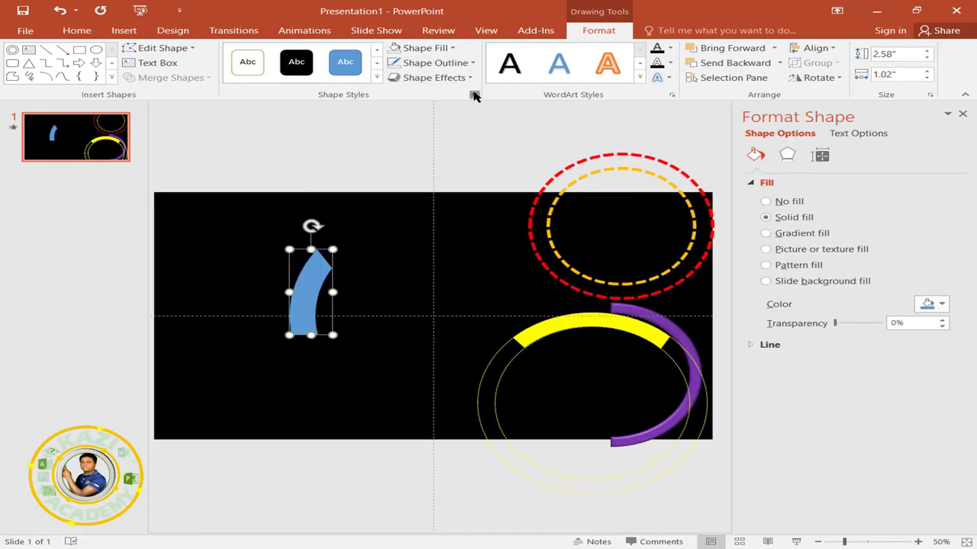
left_click(470, 78)
mouse_move(450, 249)
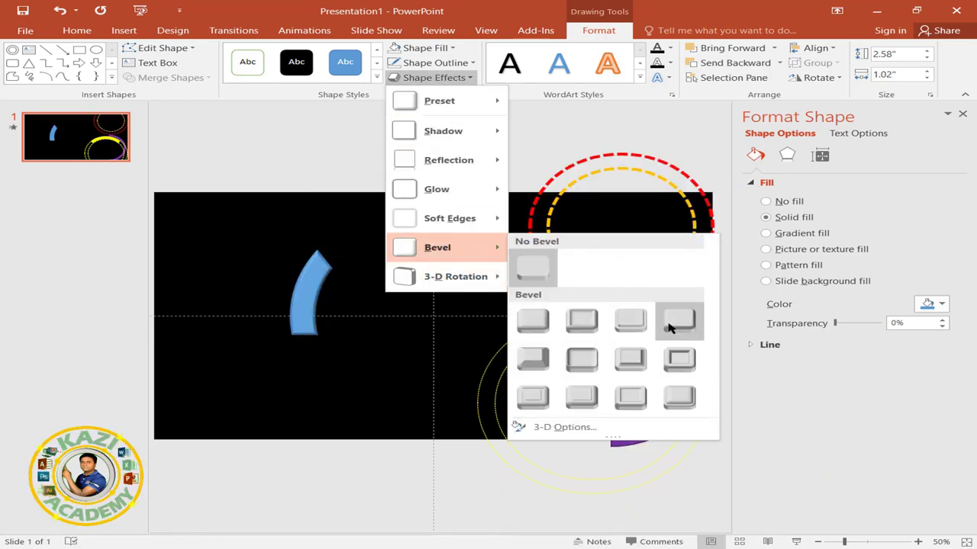
left_click(668, 327)
- Fill the blue arc with red
left_click(504, 225)
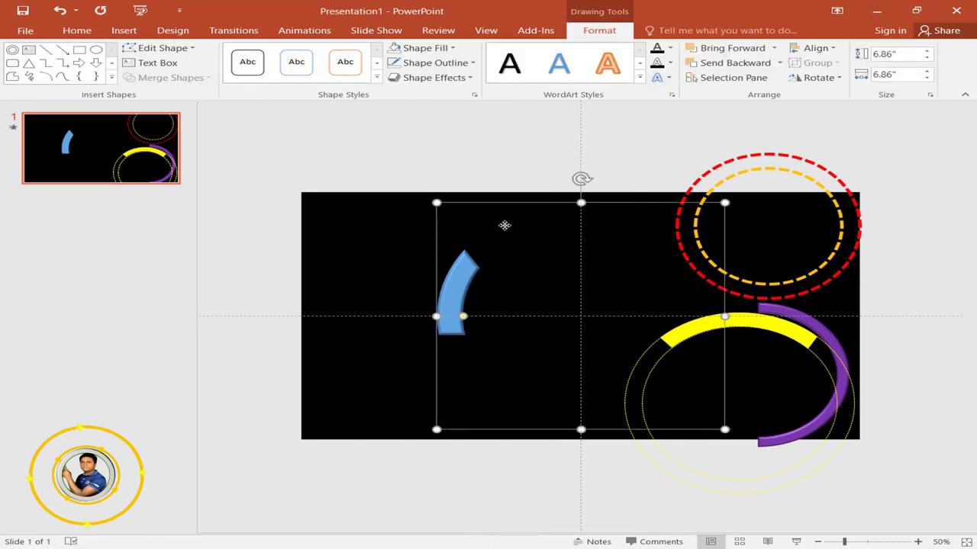
left_click(470, 269)
right_click(458, 264)
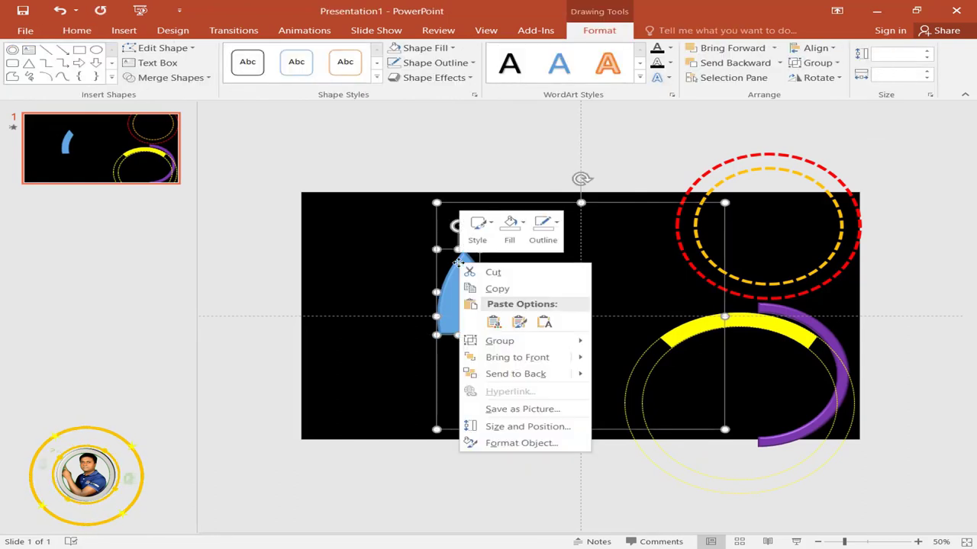
left_click(513, 162)
left_click(453, 283)
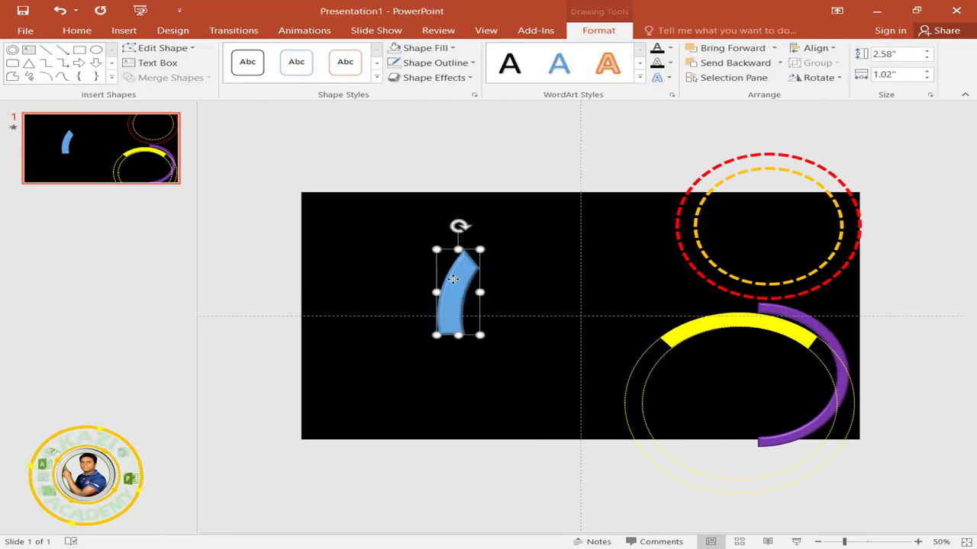
left_click(451, 48)
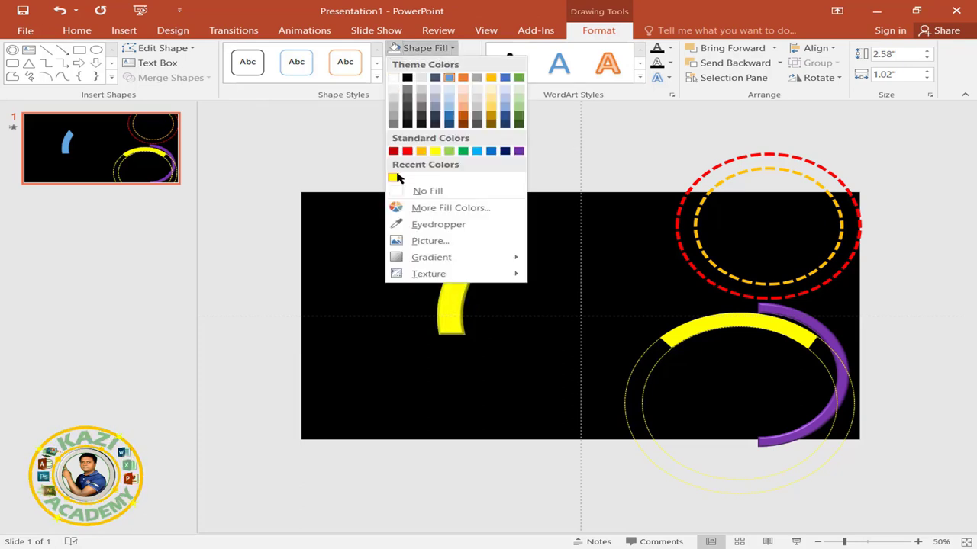
left_click(394, 152)
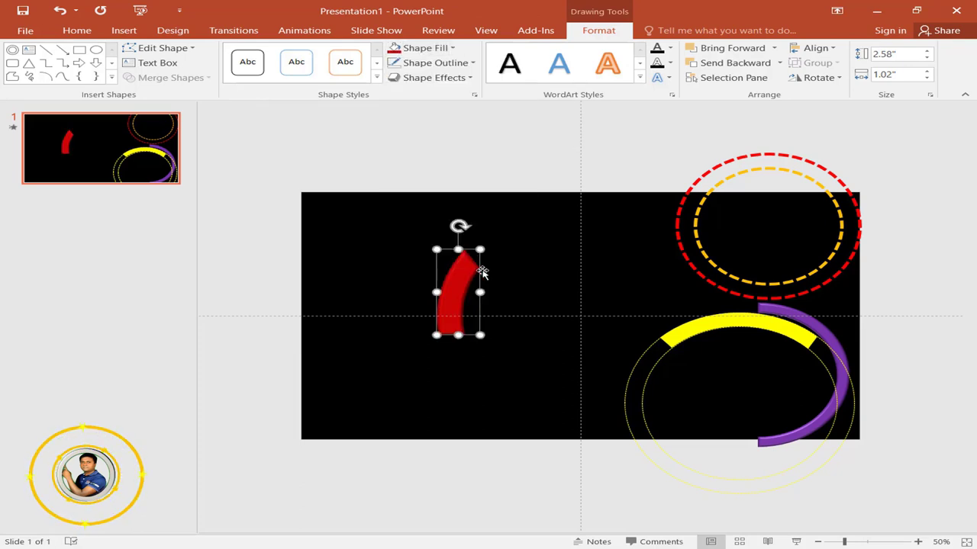
- Group the red arc with the large invisible square
left_click(499, 227)
left_click(473, 273, "shift")
right_click(467, 267)
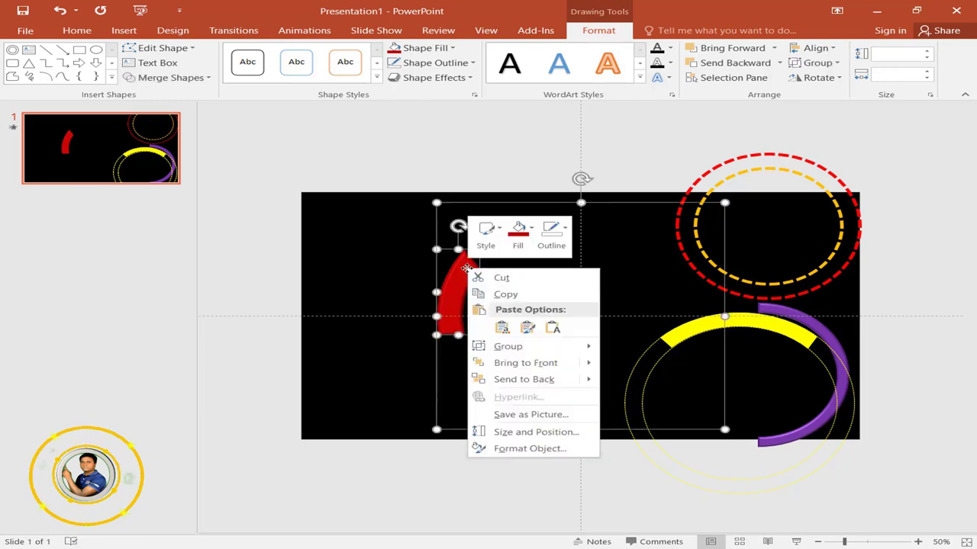
mouse_move(516, 349)
left_click(623, 349)
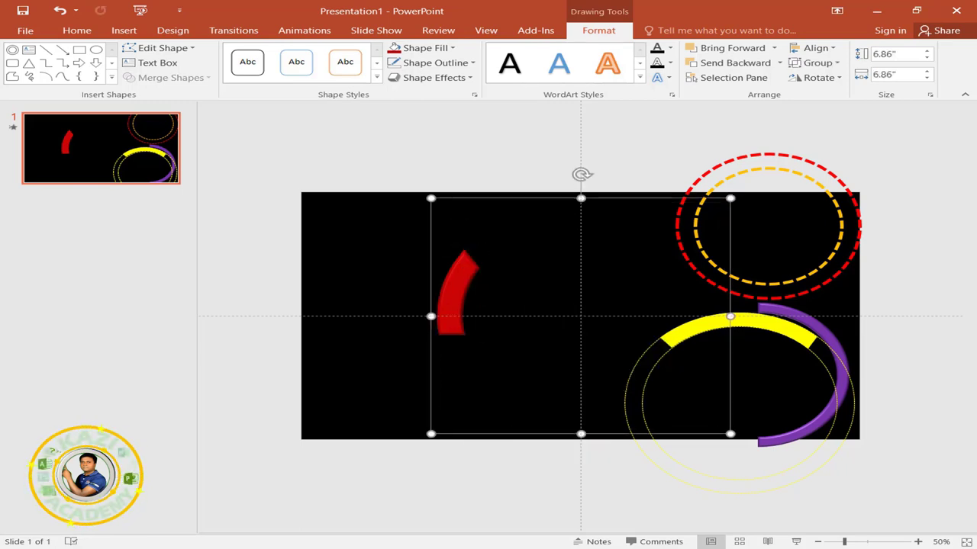
- Apply a Basic Zoom entrance with the Out direction to the arc group
left_click(301, 31)
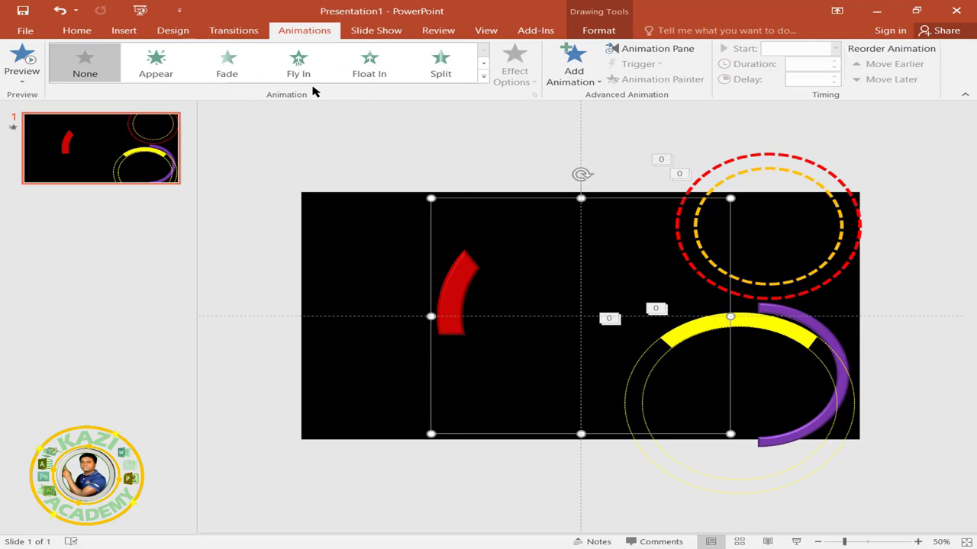
left_click(571, 76)
left_click(622, 466)
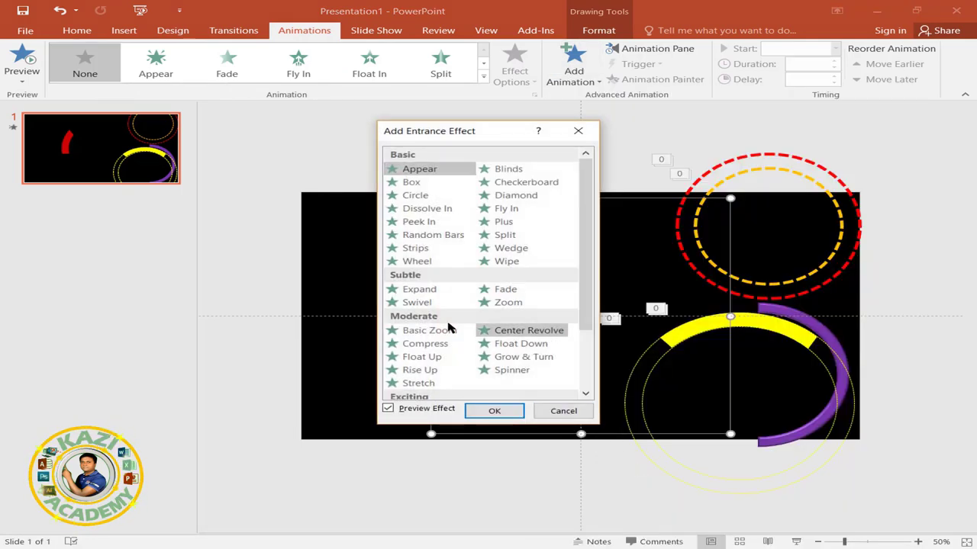
left_click(412, 333)
left_click(494, 411)
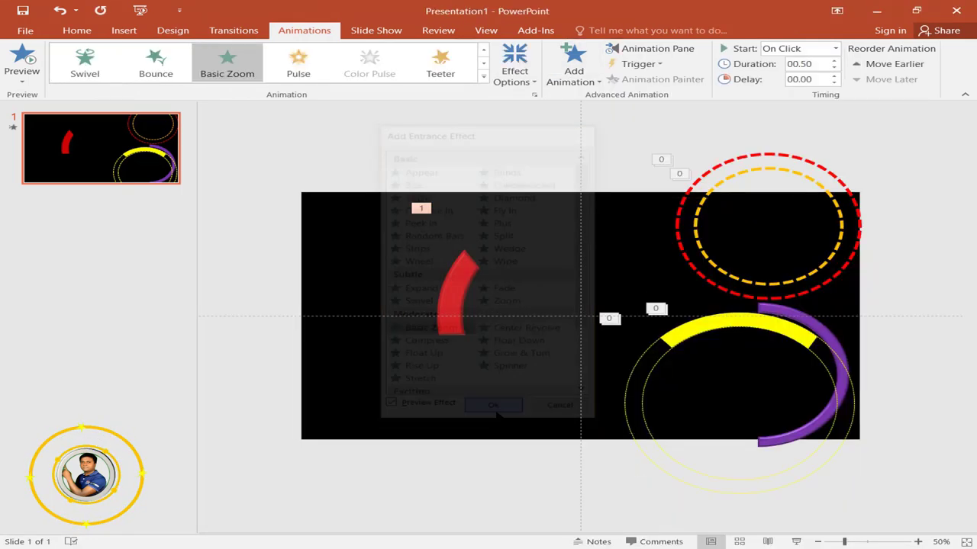
left_click(520, 76)
left_click(538, 206)
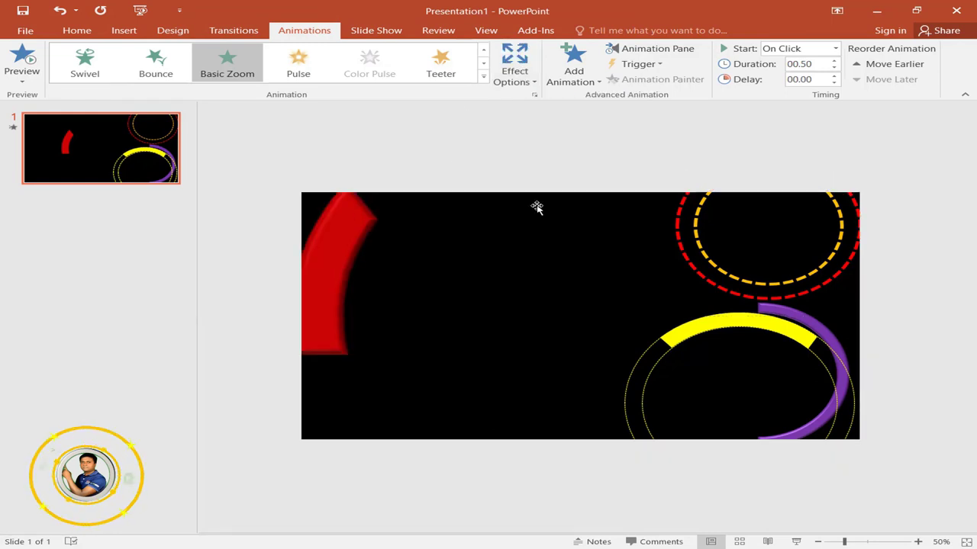
- Set Group 21's zoom to start With Previous and last 1 second
left_click(645, 48)
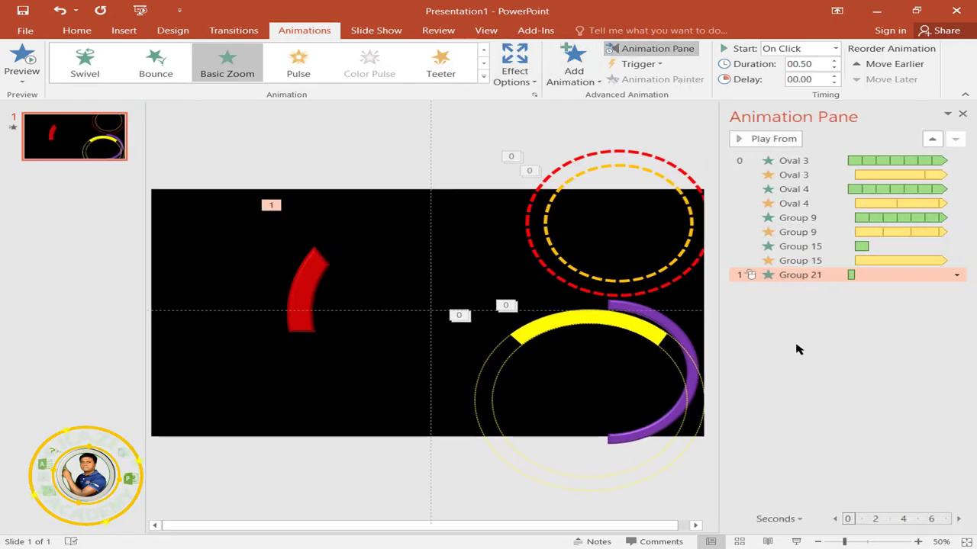
left_click(956, 275)
left_click(878, 305)
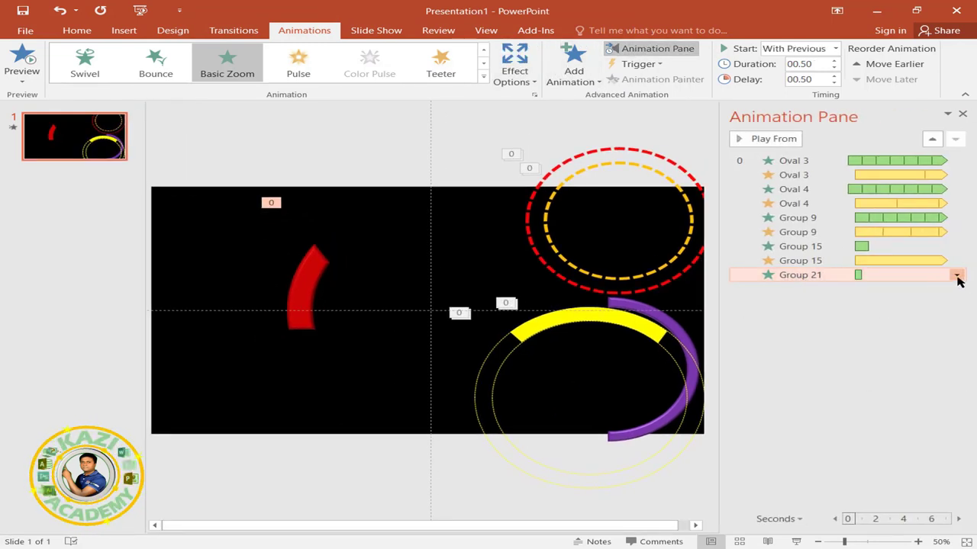
left_click(956, 276)
left_click(863, 336)
left_click(743, 142)
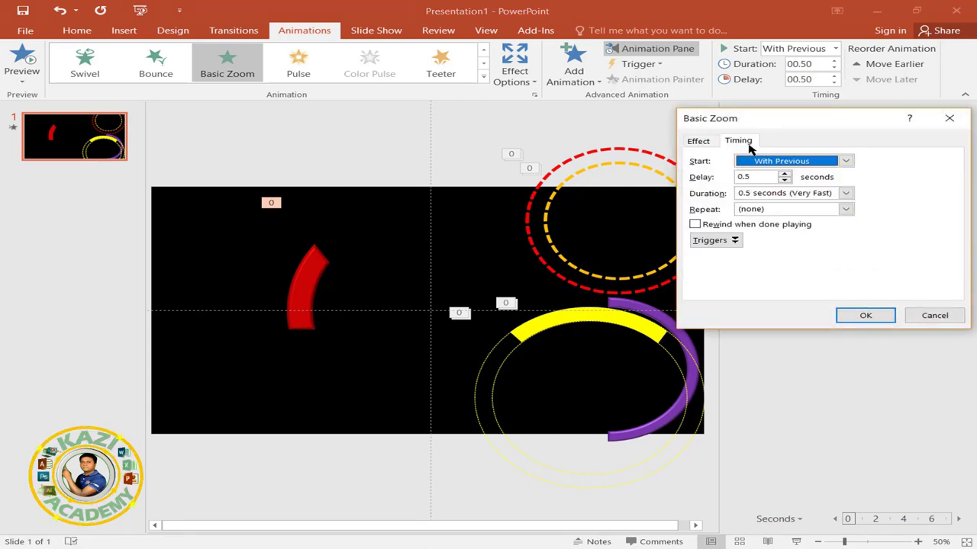
left_click(844, 195)
left_click(780, 237)
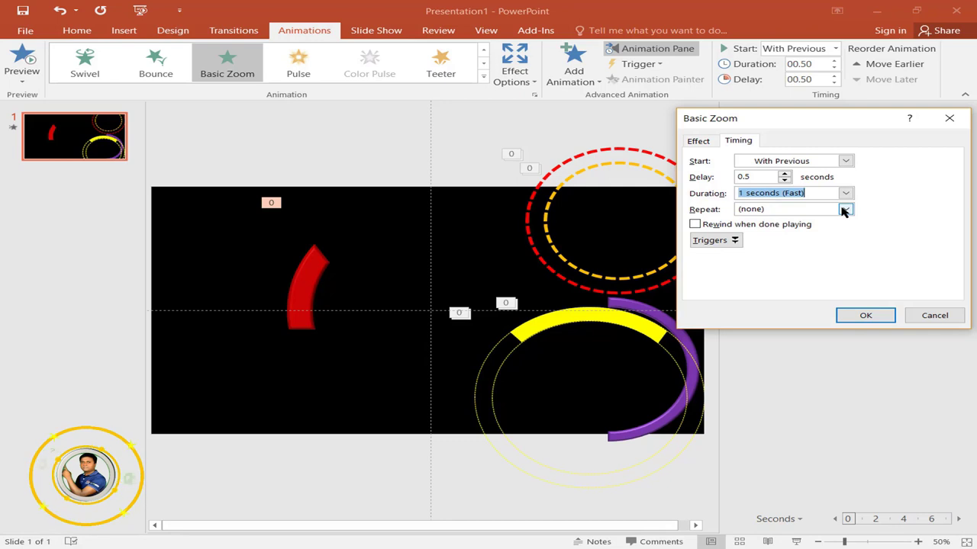
left_click(865, 317)
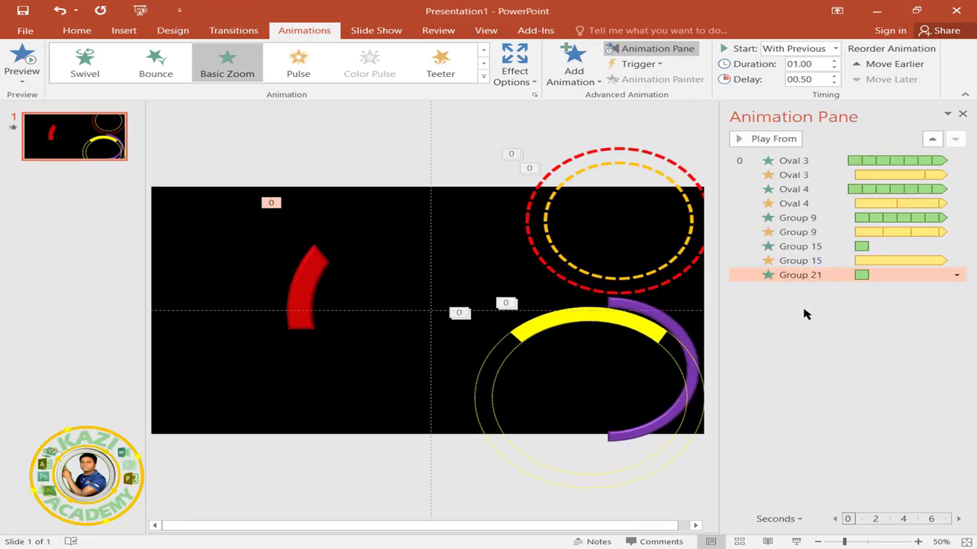
- Close the animation list and reselect the red arc group
left_click(572, 71)
left_click(471, 117)
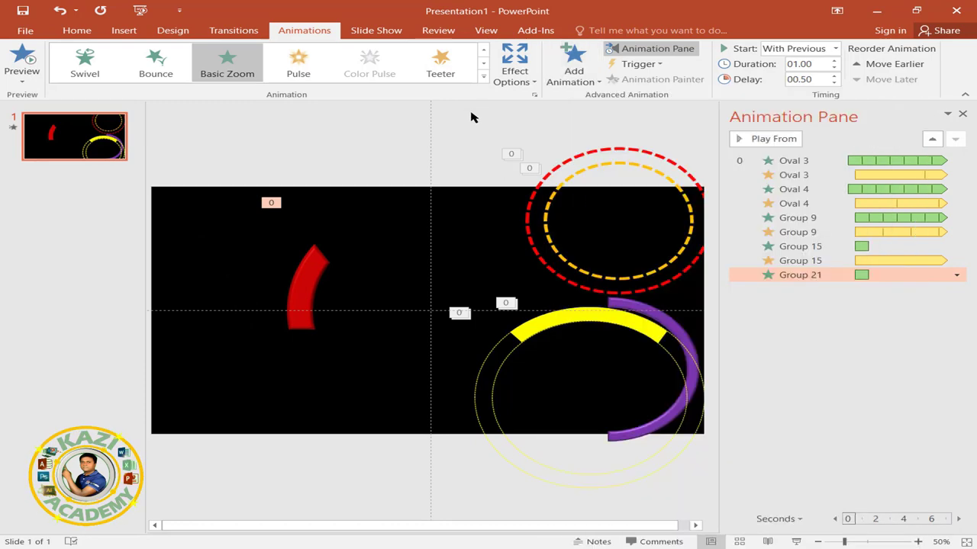
left_click(318, 271)
left_click(572, 71)
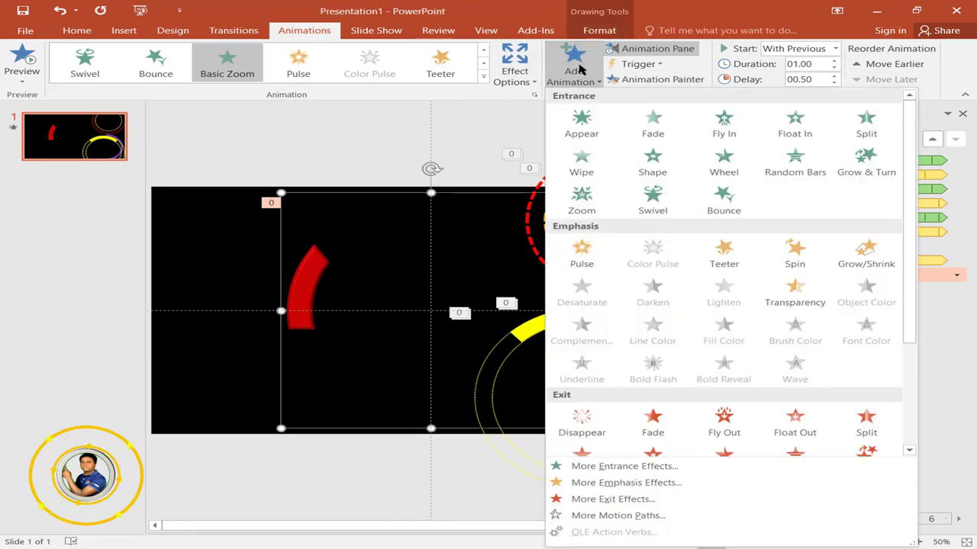
- Add a Spin emphasis to the group, starting With Previous
left_click(798, 255)
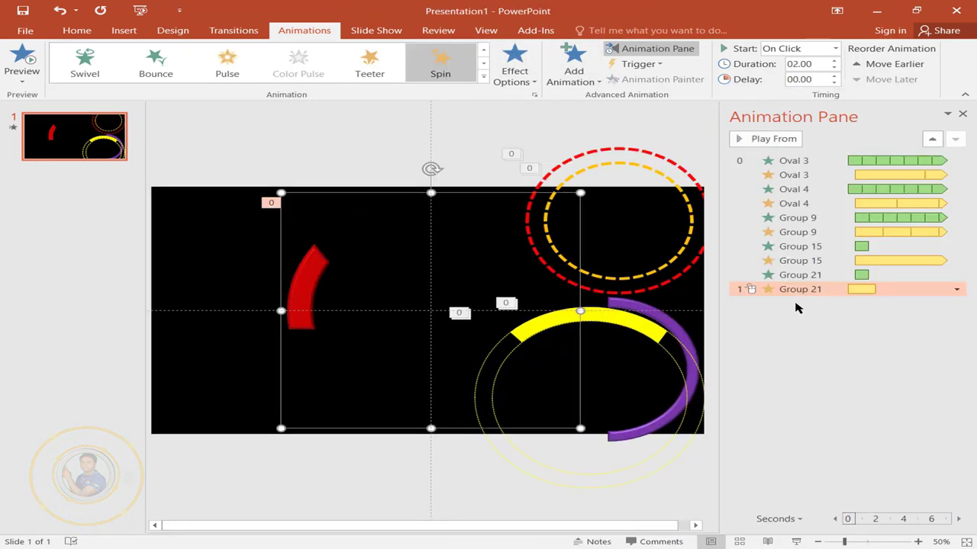
left_click(955, 291)
left_click(875, 319)
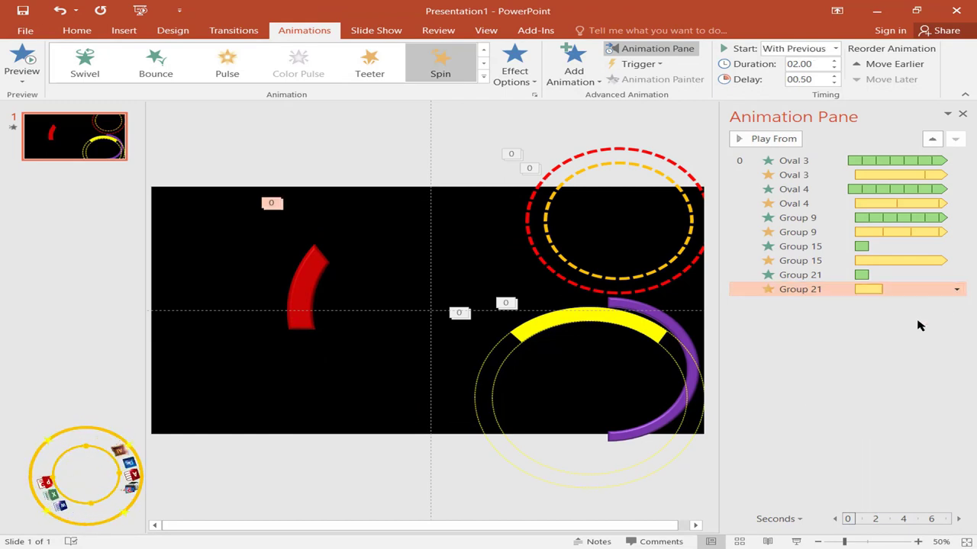
- Set the spin to 360° Counterclockwise, repeating Until End of Slide
left_click(956, 290)
left_click(870, 349)
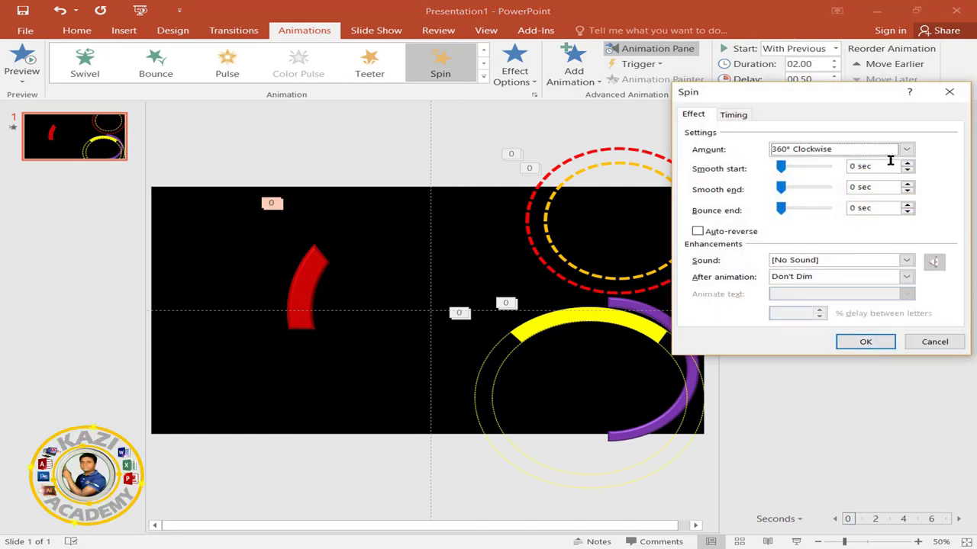
left_click(905, 150)
left_click(822, 261)
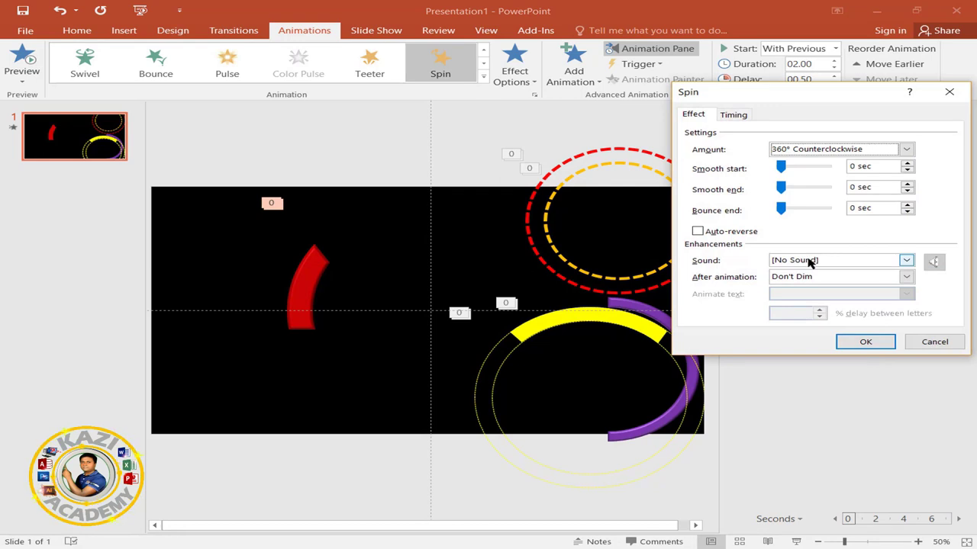
left_click(736, 114)
left_click(839, 183)
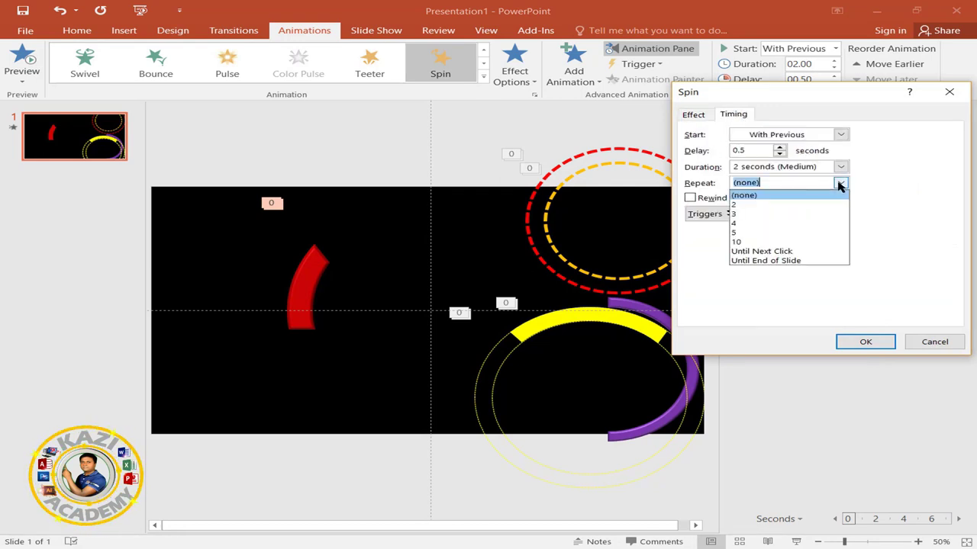
left_click(798, 260)
left_click(782, 167)
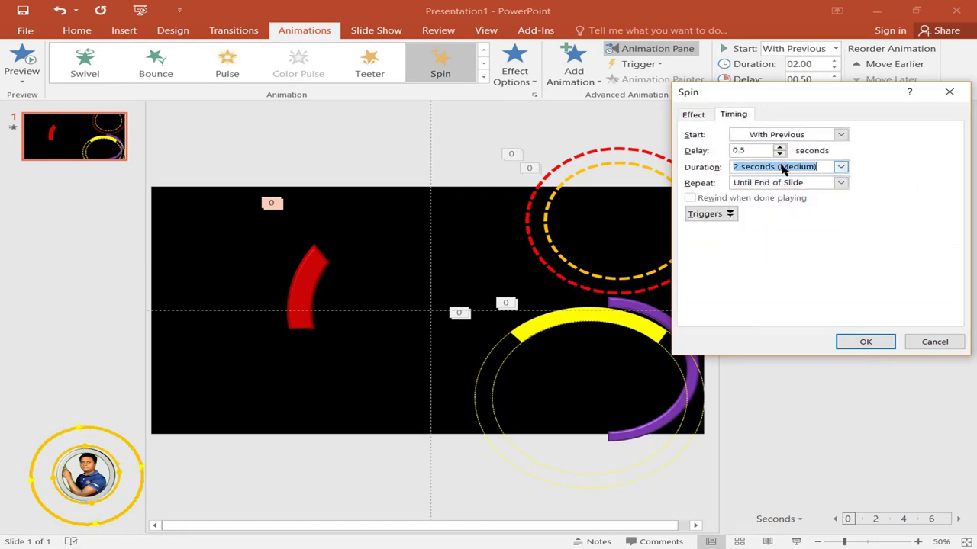
type("9")
left_click(850, 344)
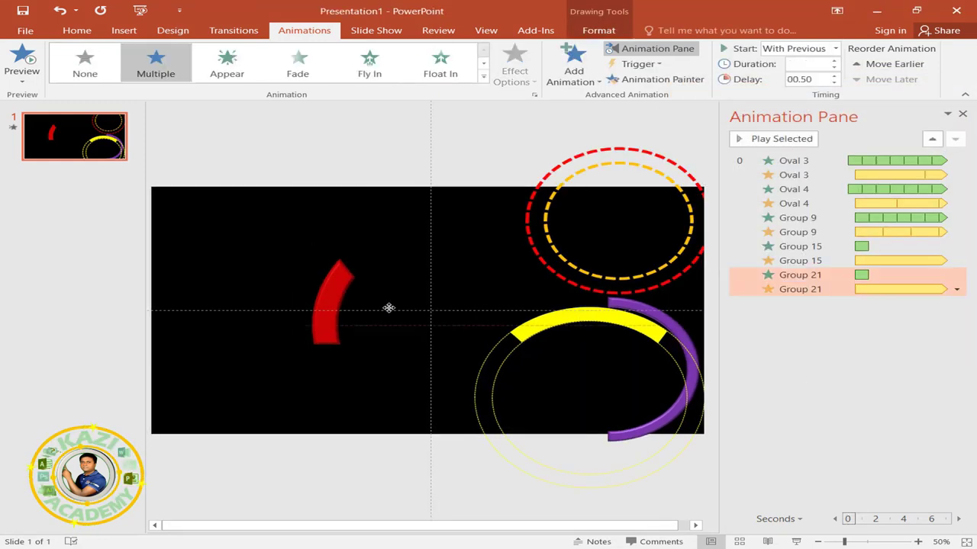
- Move the red arc inside the yellow and purple circle, then draw a thinner 7.17-inch blue donut
left_click_drag(330, 266, 611, 348)
left_click(563, 508)
left_click(122, 31)
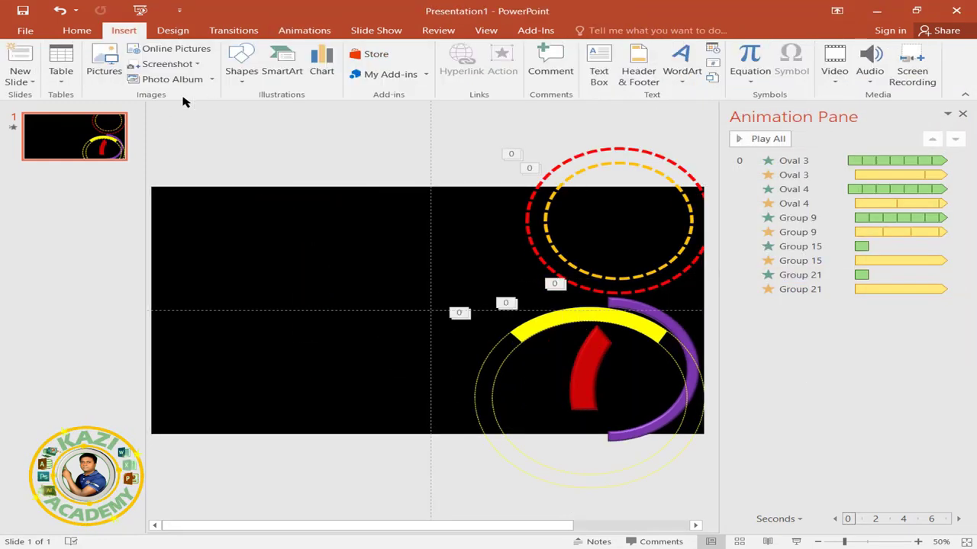
left_click(240, 80)
left_click(233, 110)
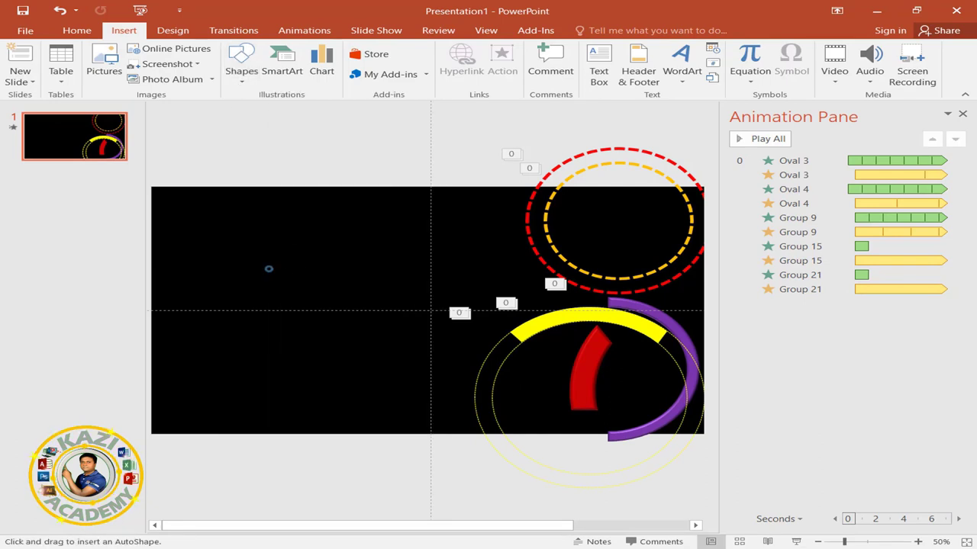
mouse_move(269, 268)
left_mouse_down()
mouse_move(443, 354)
mouse_move(521, 352)
left_mouse_up()
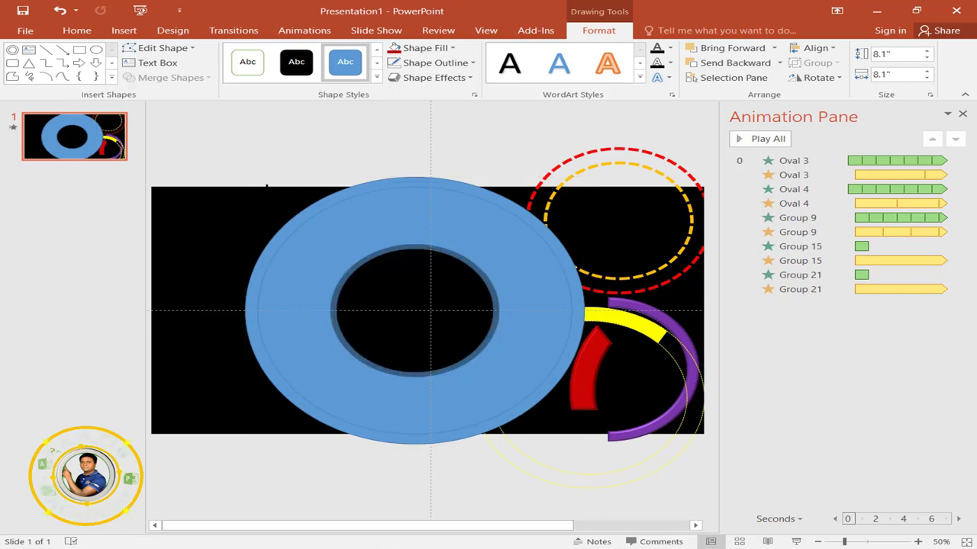
left_click_drag(246, 176, 270, 199)
left_click_drag(340, 313, 293, 311)
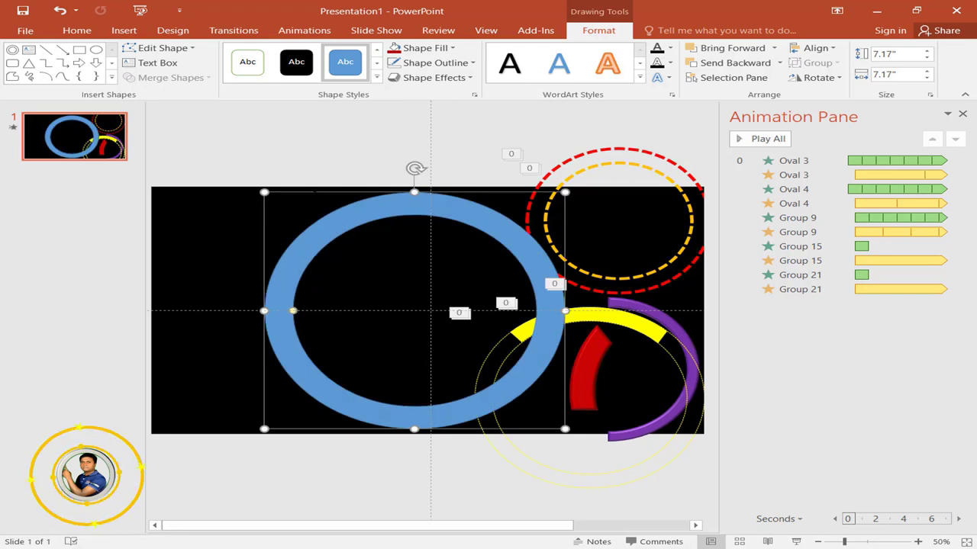
- Remove the donut's outline and place a copy partly off the slide's left edge
left_click(427, 63)
left_click(447, 205)
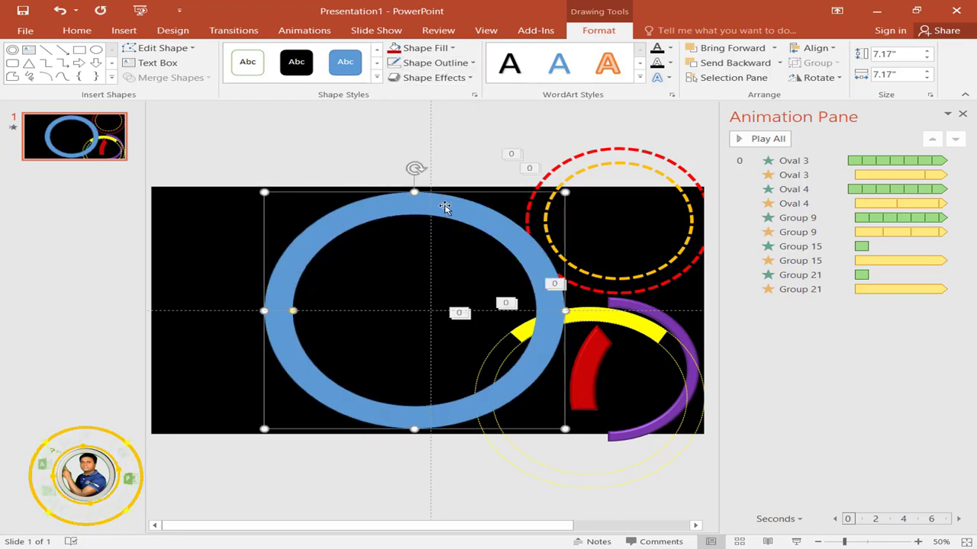
left_click_drag(343, 225, 161, 238, "ctrl")
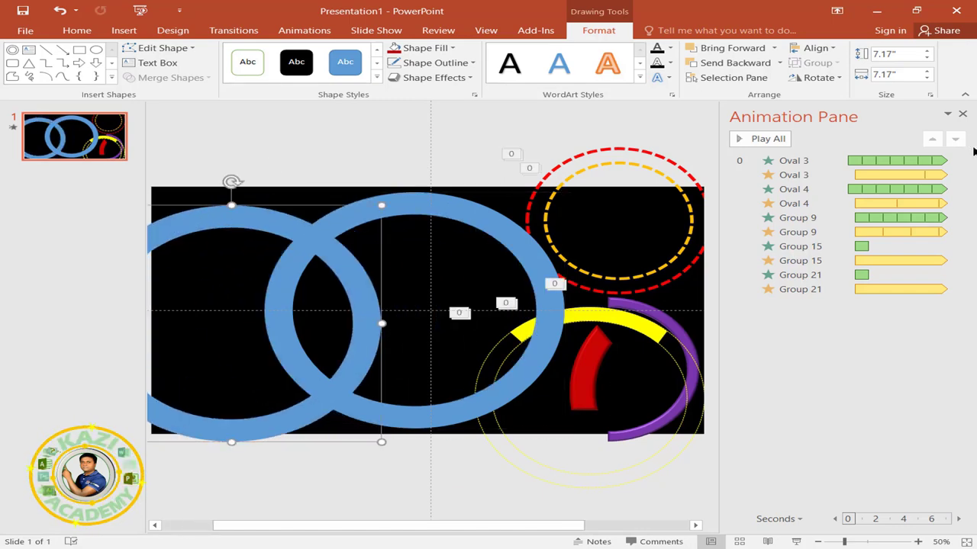
left_click(946, 117)
left_click_drag(388, 225, 294, 236)
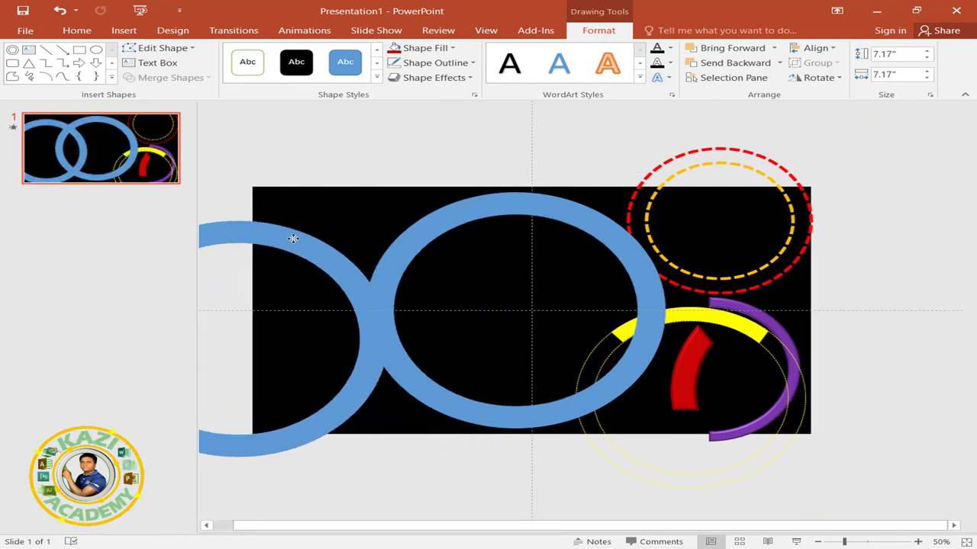
left_click(453, 213)
left_click(124, 30)
- Draw a small circle near the ring's top edge and size it to 0.6 by 0.6 inches
left_click(245, 86)
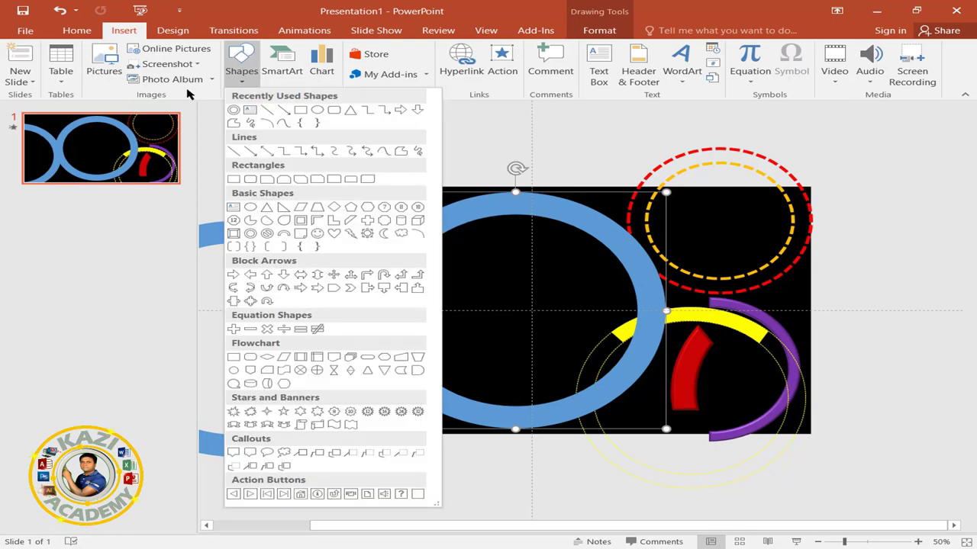
left_click(317, 111)
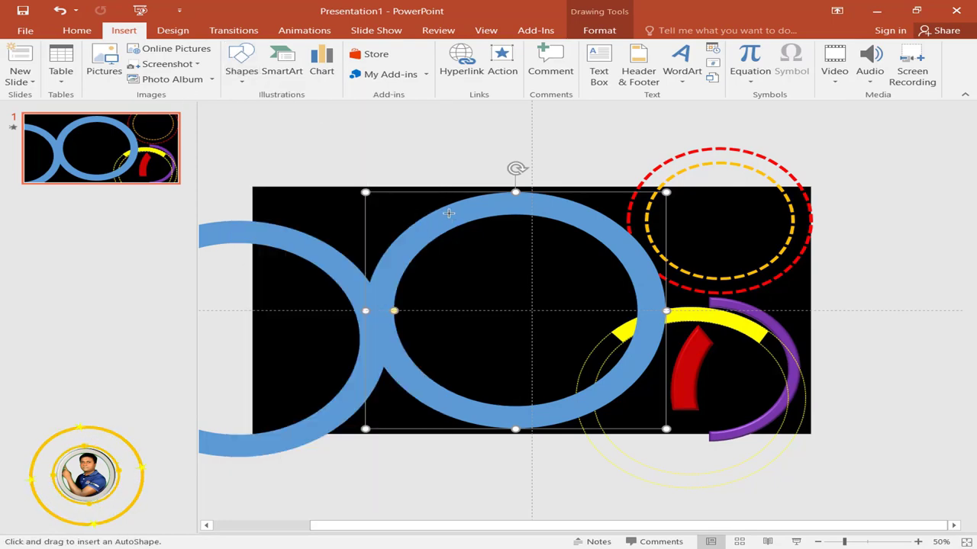
left_click(458, 218)
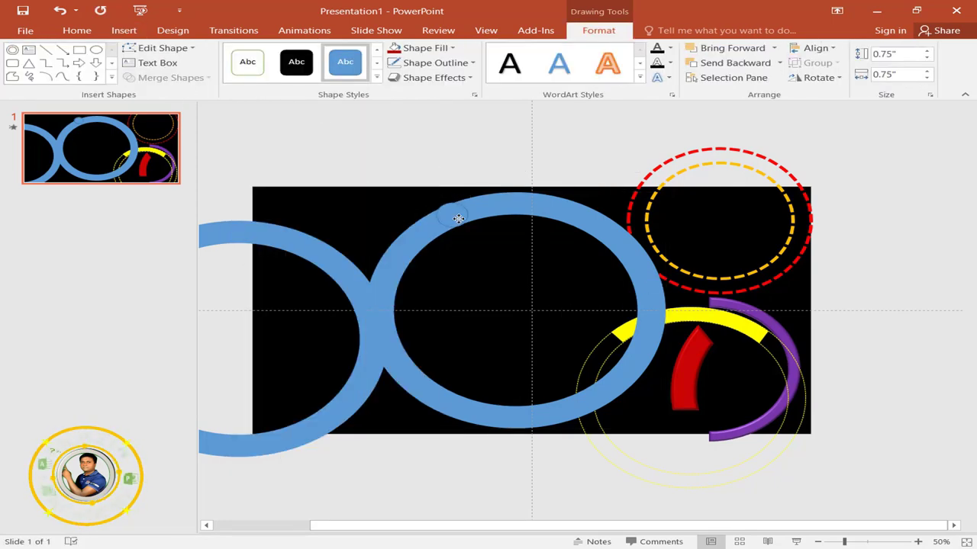
scroll(464, 224, "up", 5)
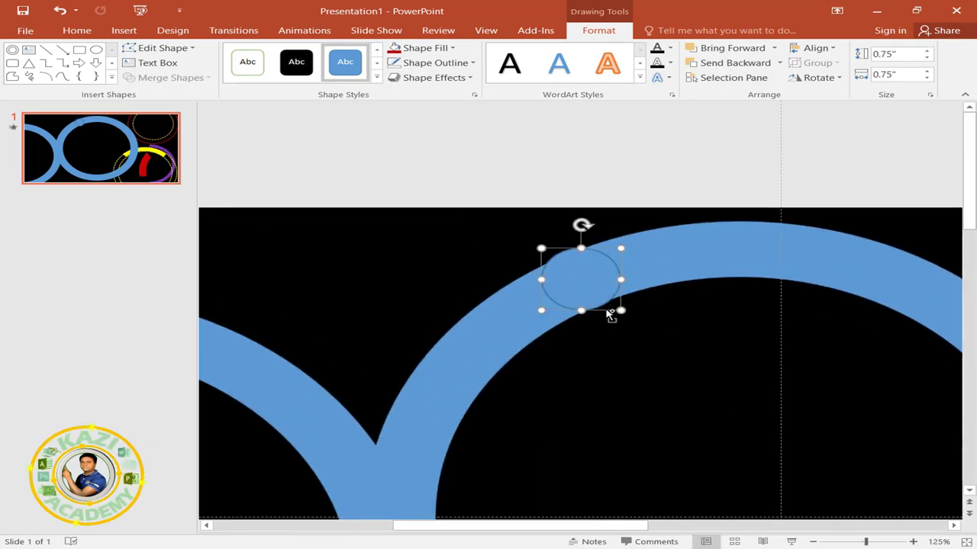
left_click_drag(541, 247, 548, 253)
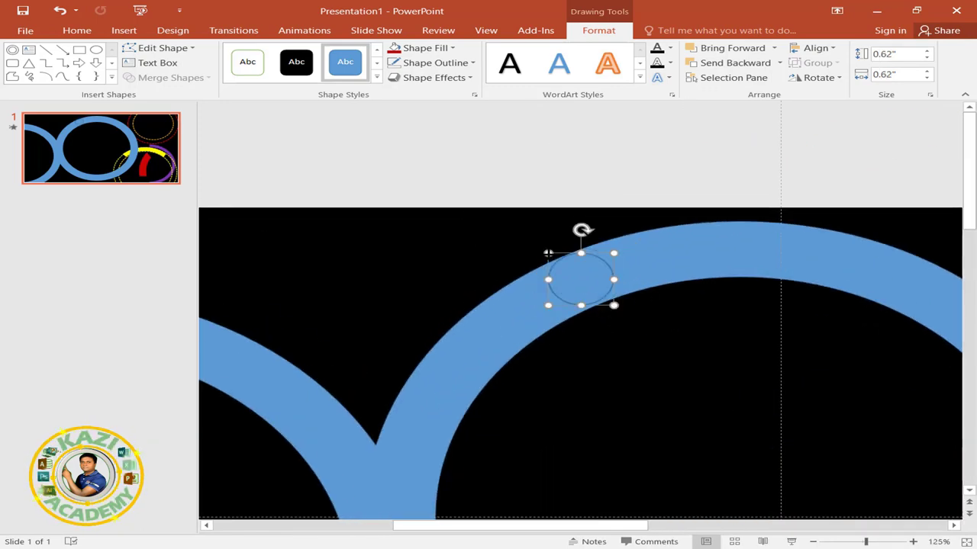
left_click_drag(594, 290, 621, 309)
left_click(925, 78)
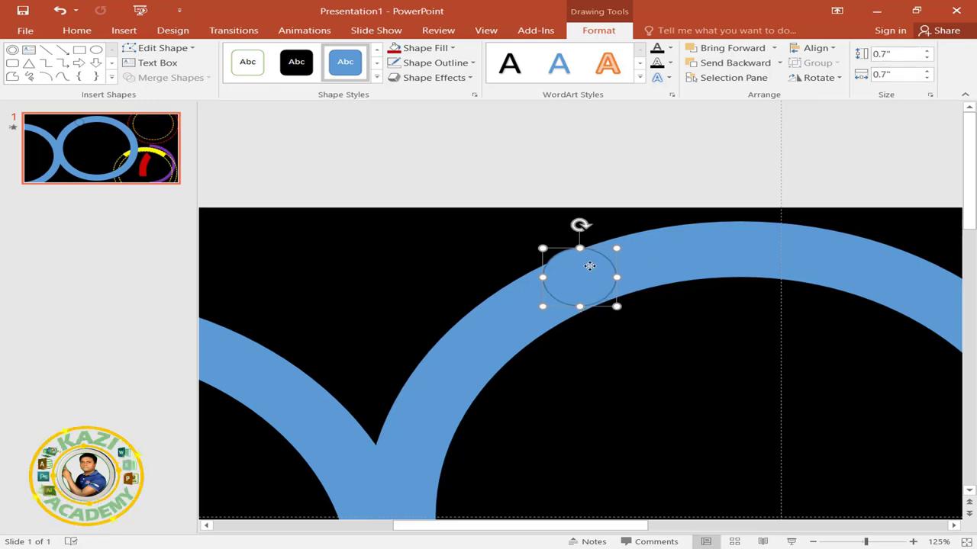
left_click_drag(588, 265, 580, 270)
left_click(926, 78)
left_click(925, 57)
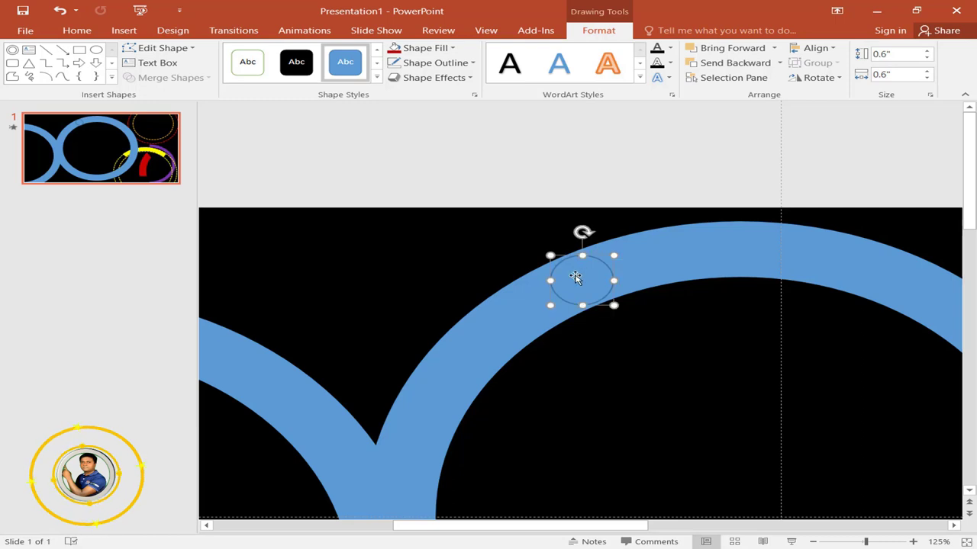
- Keep the circle's outline and move it onto the right ring's top edge
left_click(459, 65)
left_click(412, 209)
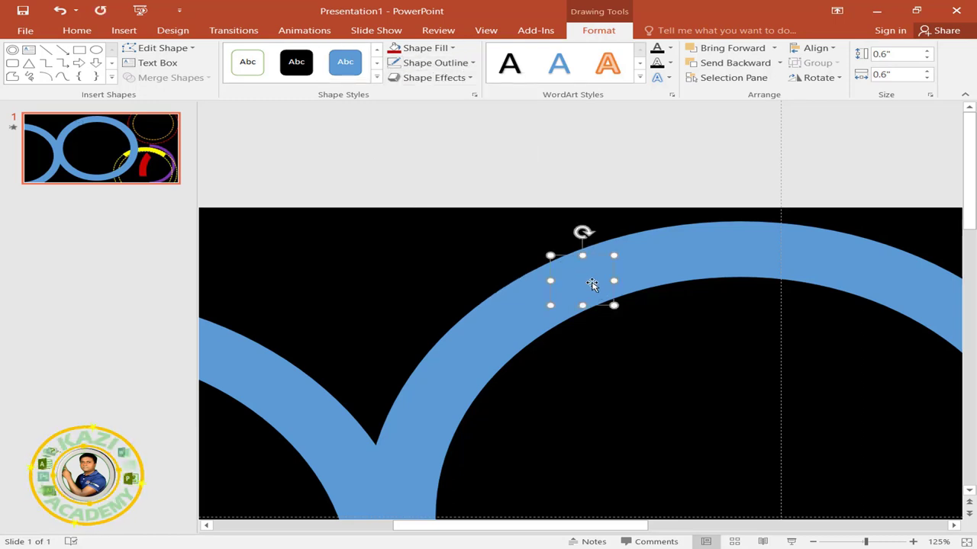
key("ctrl+z")
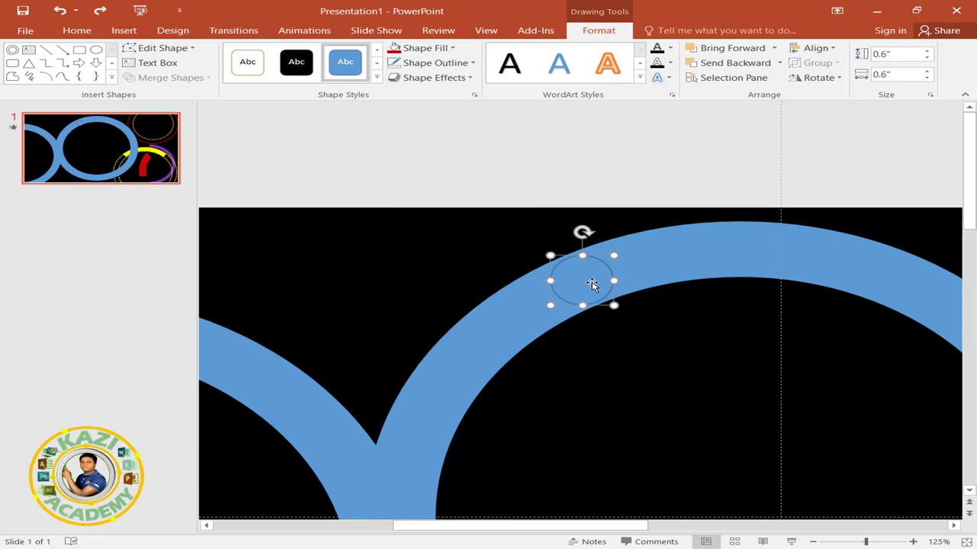
scroll(592, 284, "down", 5, "ctrl")
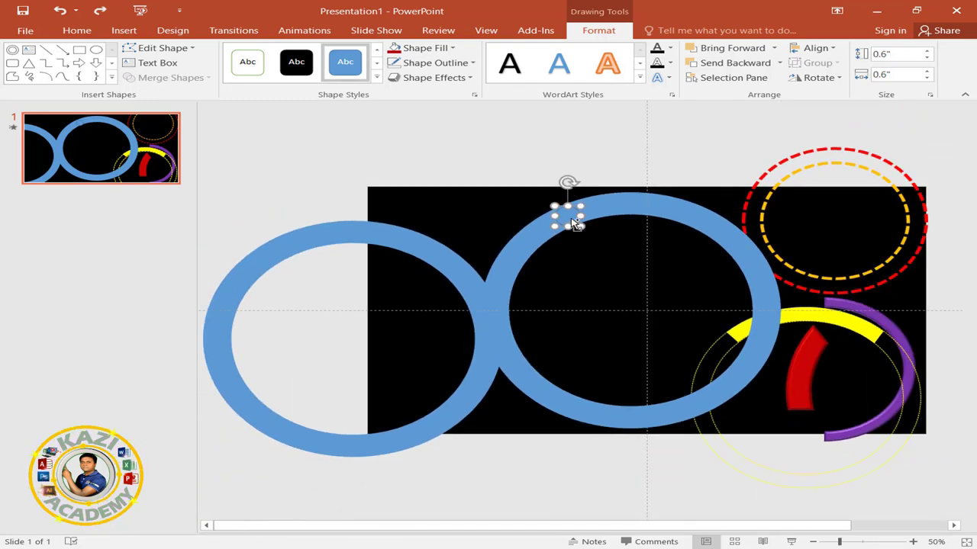
left_click_drag(574, 222, 643, 209)
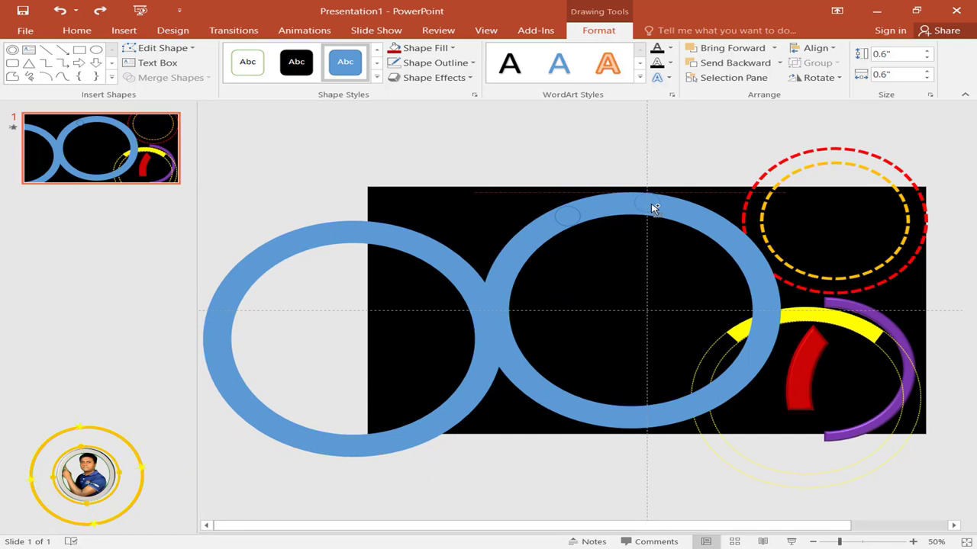
- Place the last small circle at the top of the right blue ring and select the ring
mouse_move(653, 207)
left_mouse_down()
mouse_move(646, 202)
mouse_move(708, 405)
mouse_move(503, 349)
left_mouse_up()
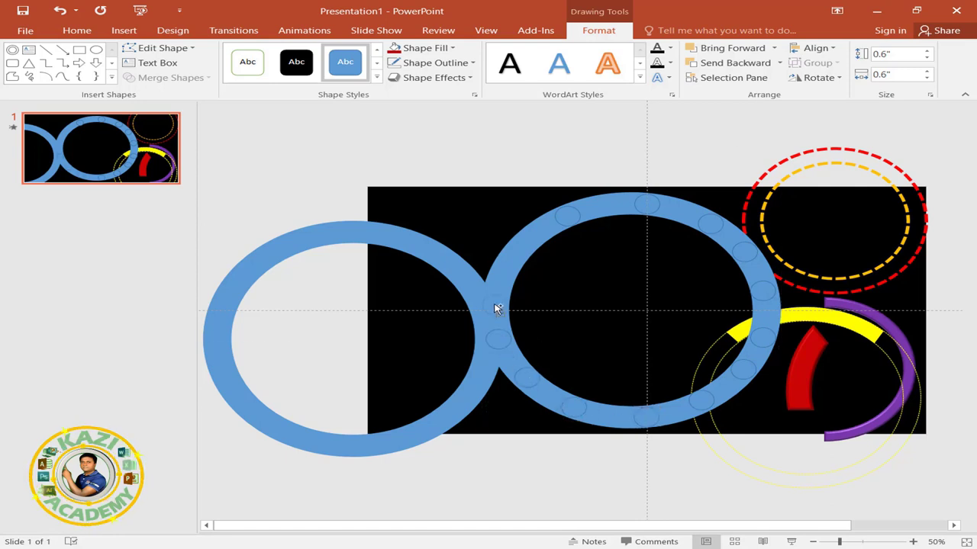
left_click(519, 251)
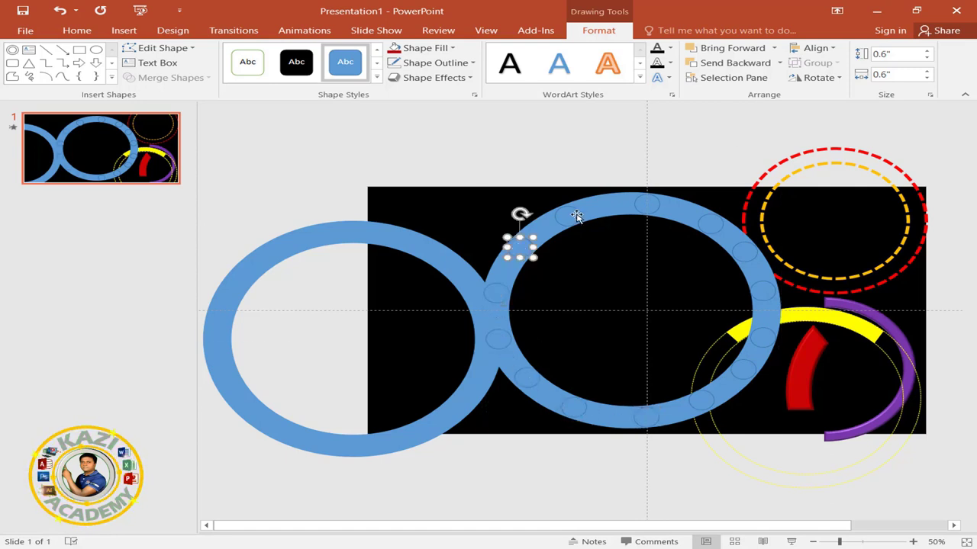
left_click(597, 203)
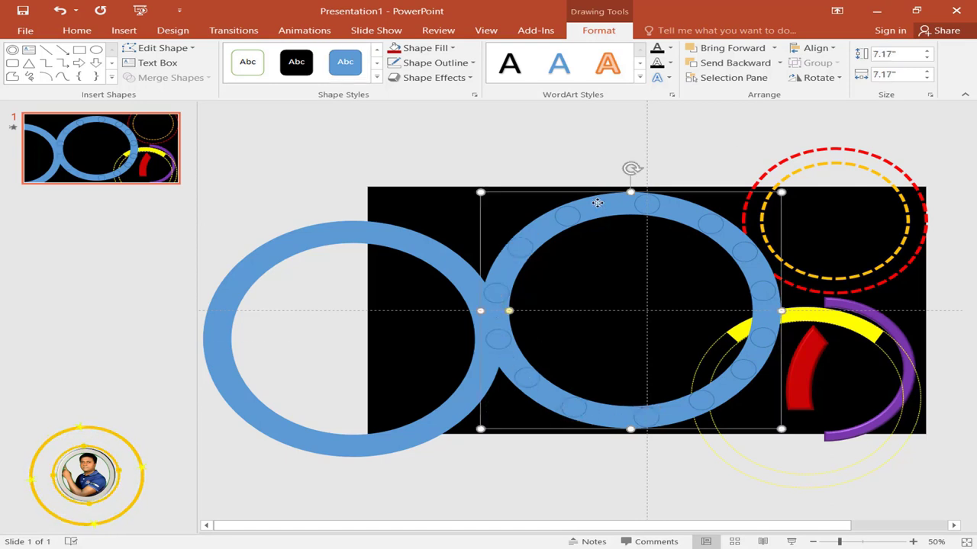
- Add all fourteen small circles around the ring to the selection for merging
left_click(563, 213, "shift")
left_click(648, 206, "shift")
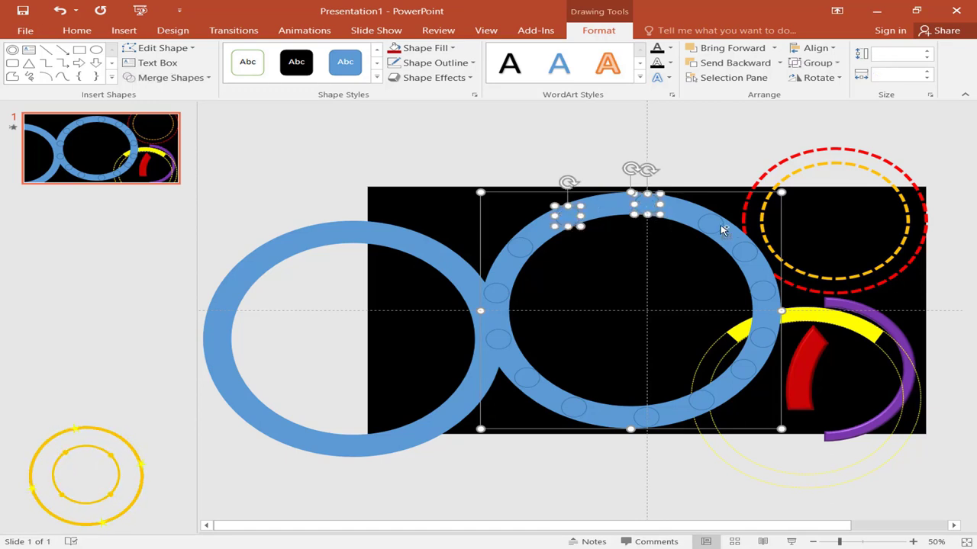
left_click(713, 224, "shift")
left_click(745, 254, "shift")
left_click(764, 290, "shift")
left_click(767, 340, "shift")
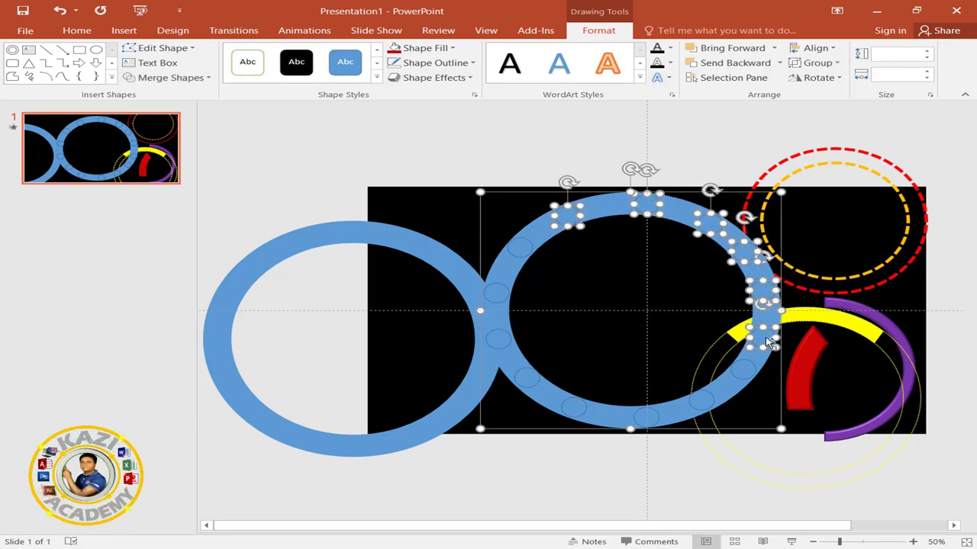
left_click(746, 373, "shift")
left_click(701, 395, "shift")
left_click(647, 412, "shift")
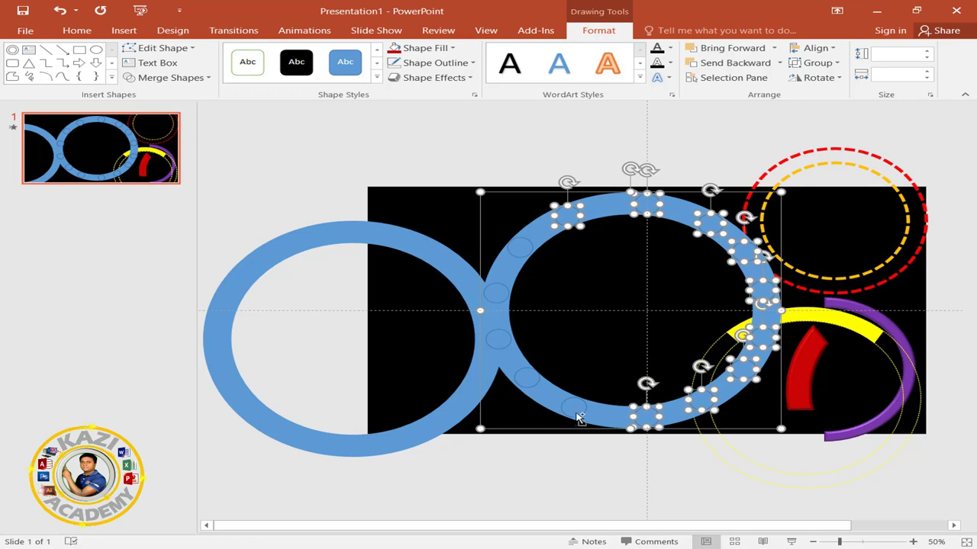
left_click(574, 404, "shift")
left_click(526, 379, "shift")
left_click(499, 340, "shift")
left_click(497, 294, "shift")
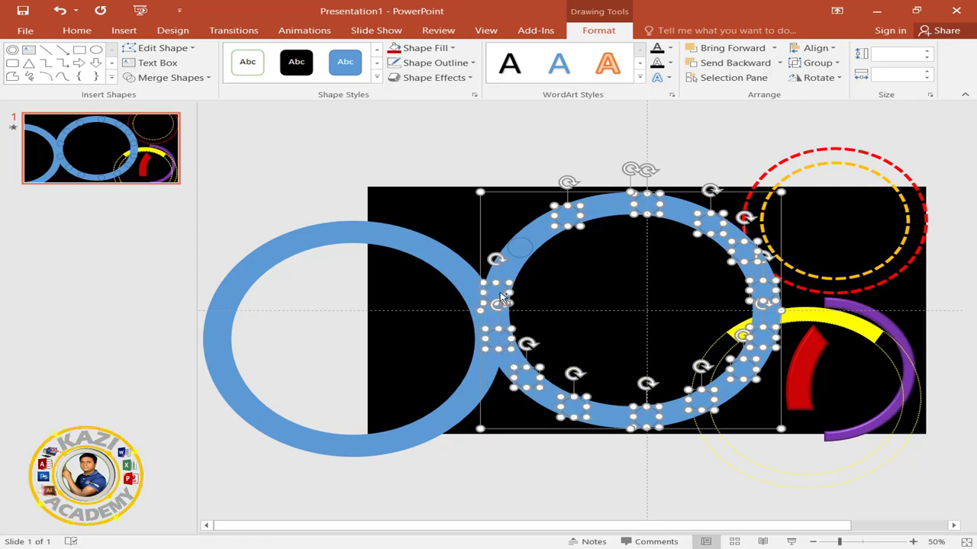
left_click(519, 248, "shift")
left_click(207, 77)
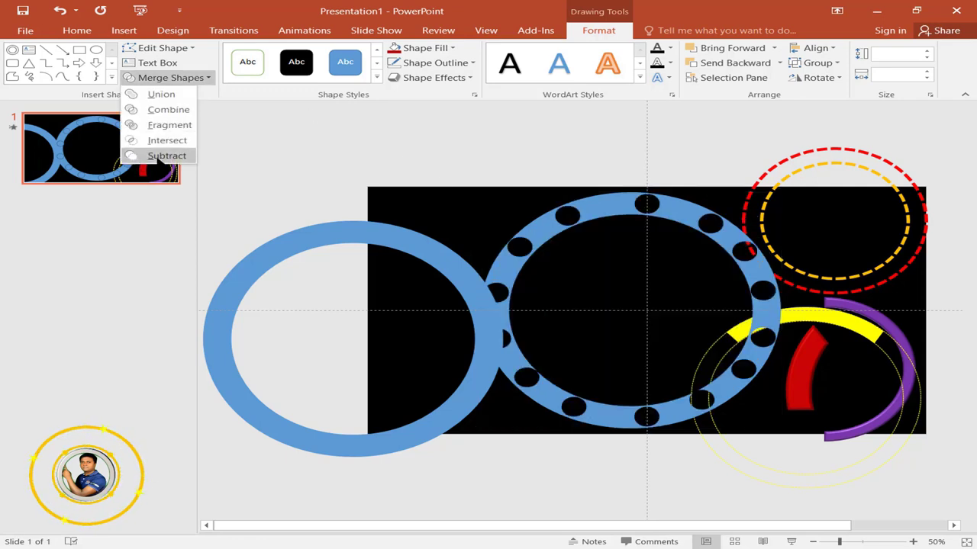
- Subtract the circles from the ring, then move the plain blue ring over the holed ring
left_click(157, 160)
left_click_drag(349, 237, 628, 206)
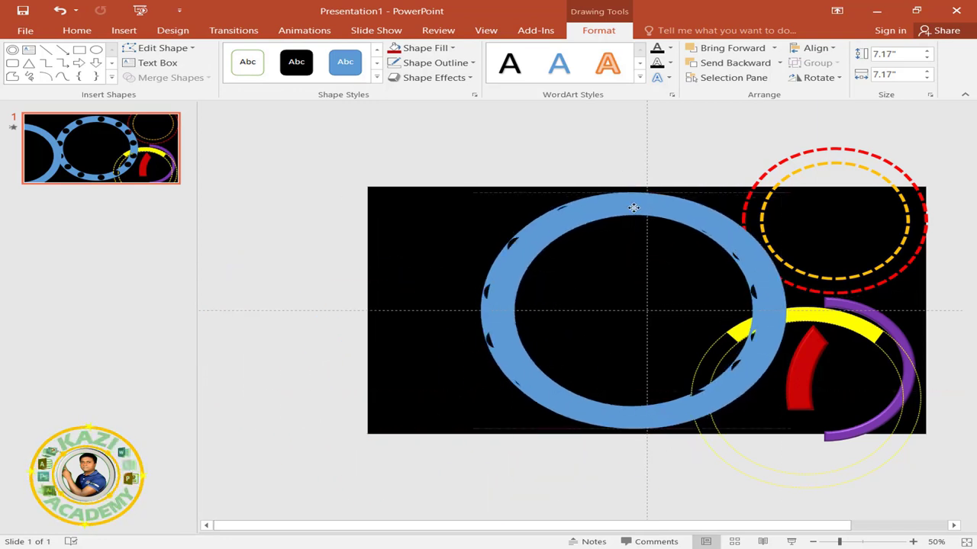
left_click_drag(627, 207, 633, 207)
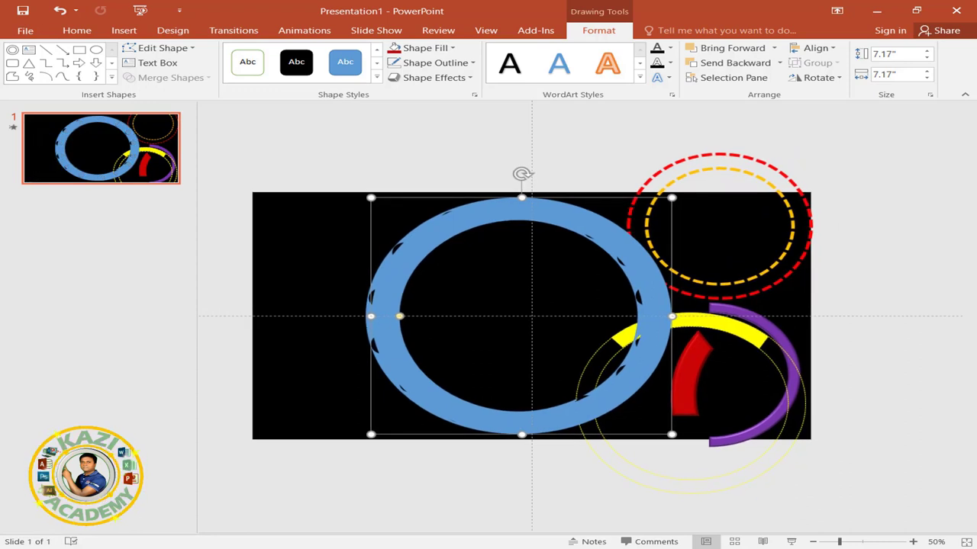
left_click_drag(433, 247, 389, 274)
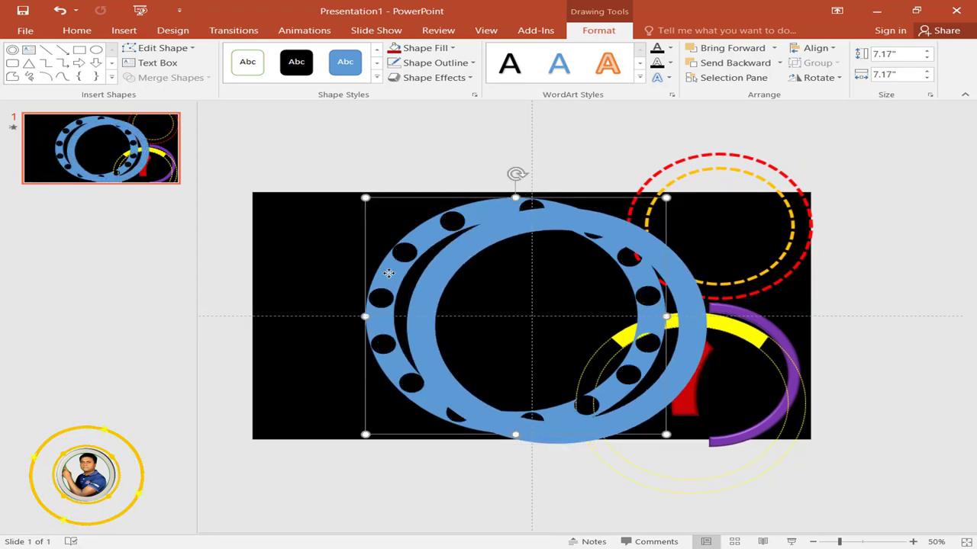
- Align the two rings' centres and middles so they overlap exactly
left_click(463, 260, "shift")
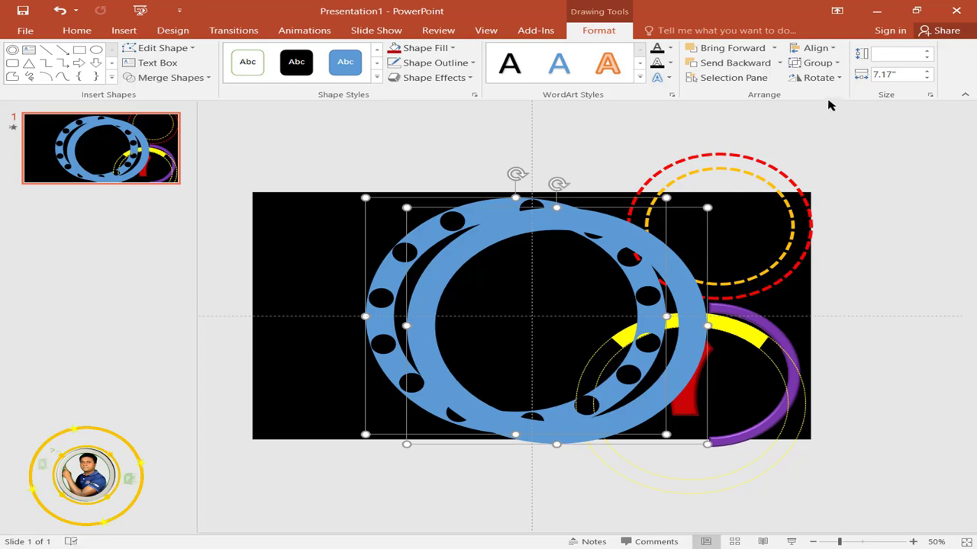
left_click(829, 48)
left_click(831, 64)
left_click(828, 49)
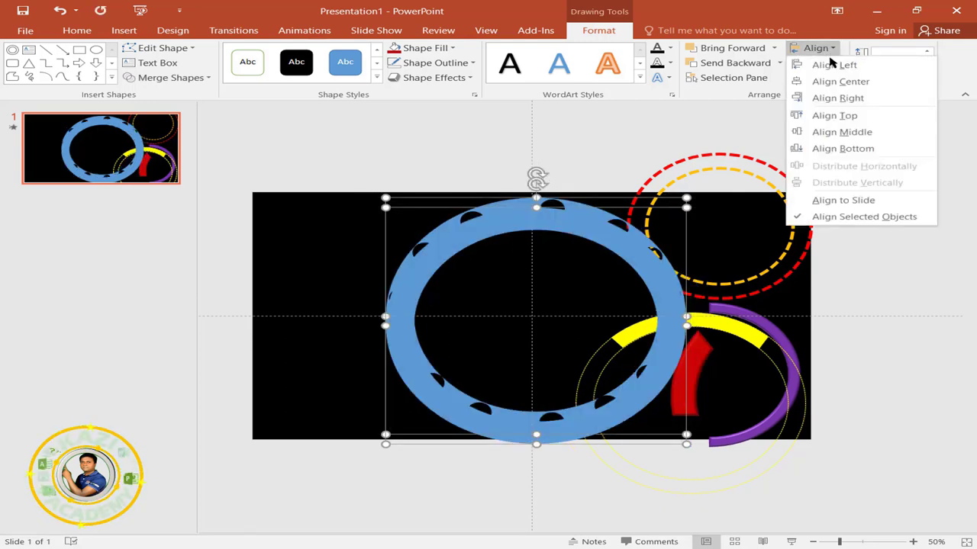
left_click(839, 133)
- Fragment the overlapping rings and group the resulting blue dots into one object
left_click(170, 78)
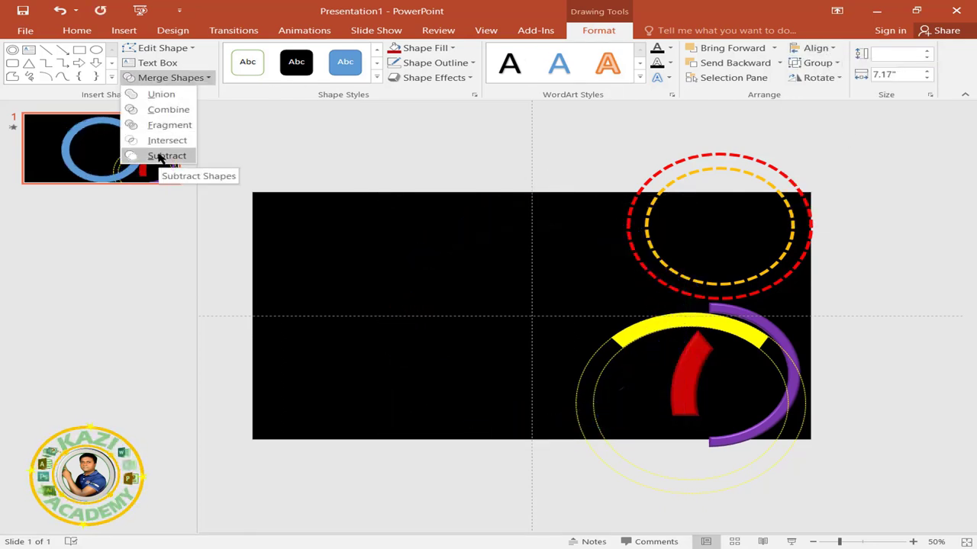
left_click(161, 128)
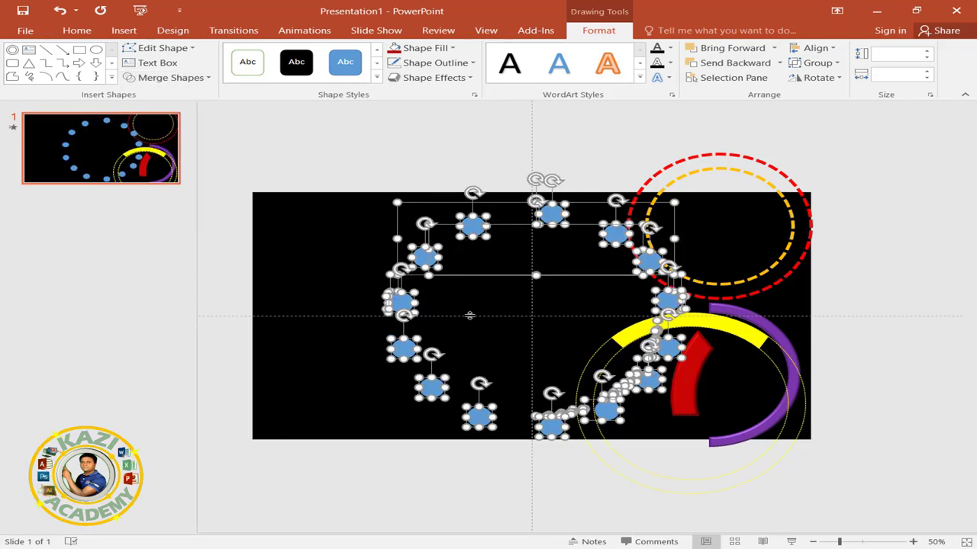
left_click(835, 62)
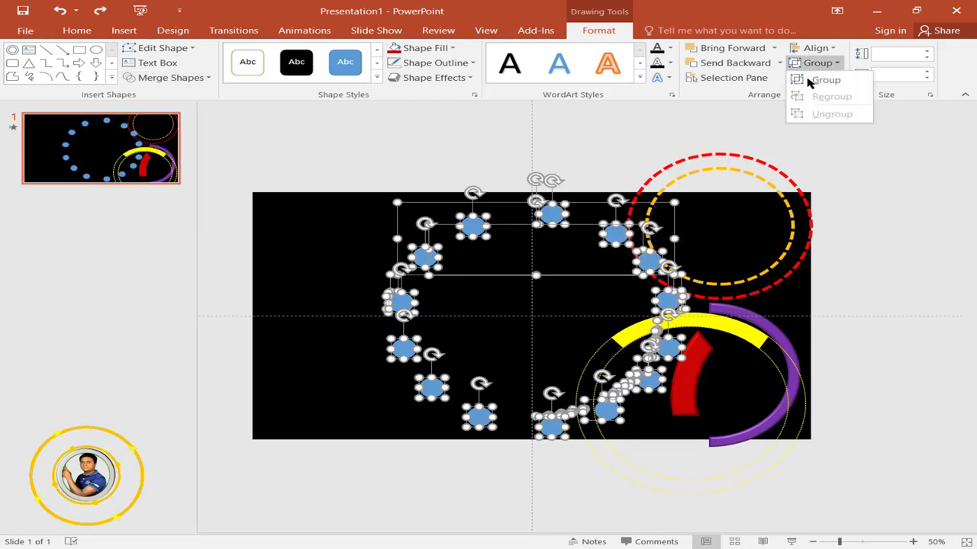
left_click(849, 87)
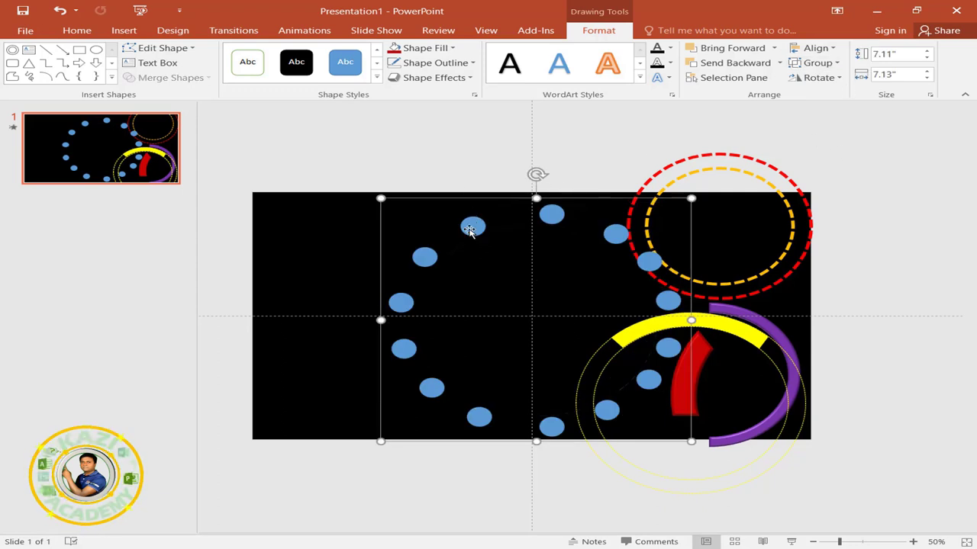
left_click(471, 227)
- Colour the first dots white, orange, yellow, purple, red and blue
left_click(471, 64)
left_click(442, 48)
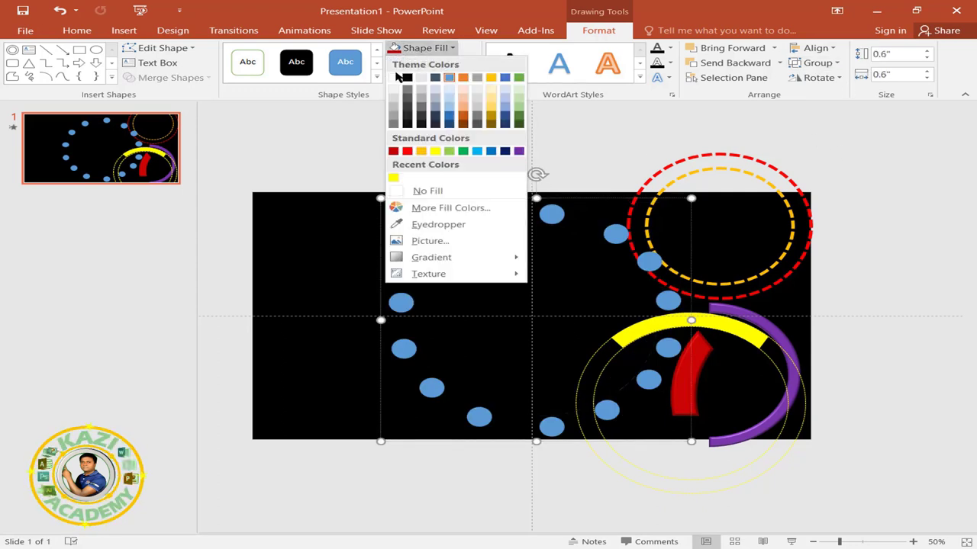
left_click(395, 79)
left_click(551, 215)
left_click(451, 48)
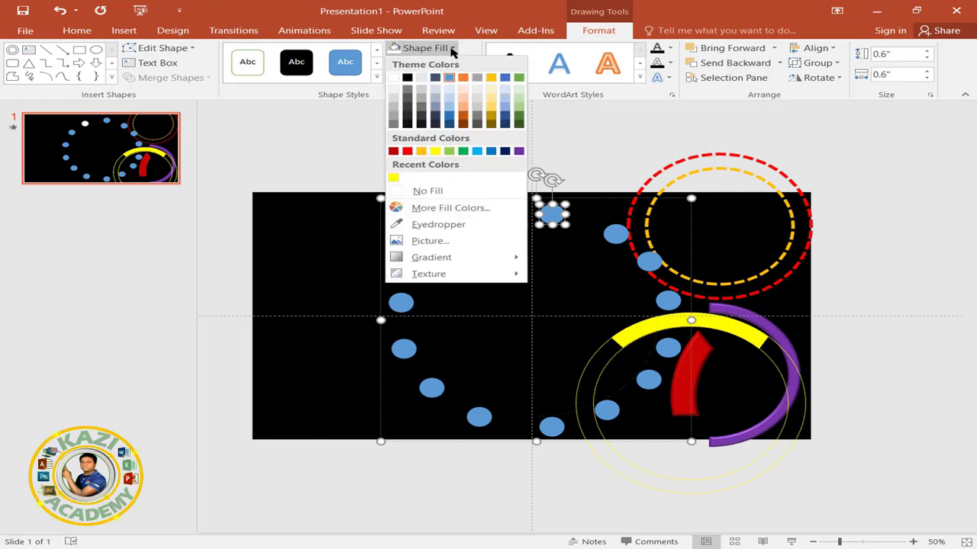
left_click(463, 77)
left_click(615, 233)
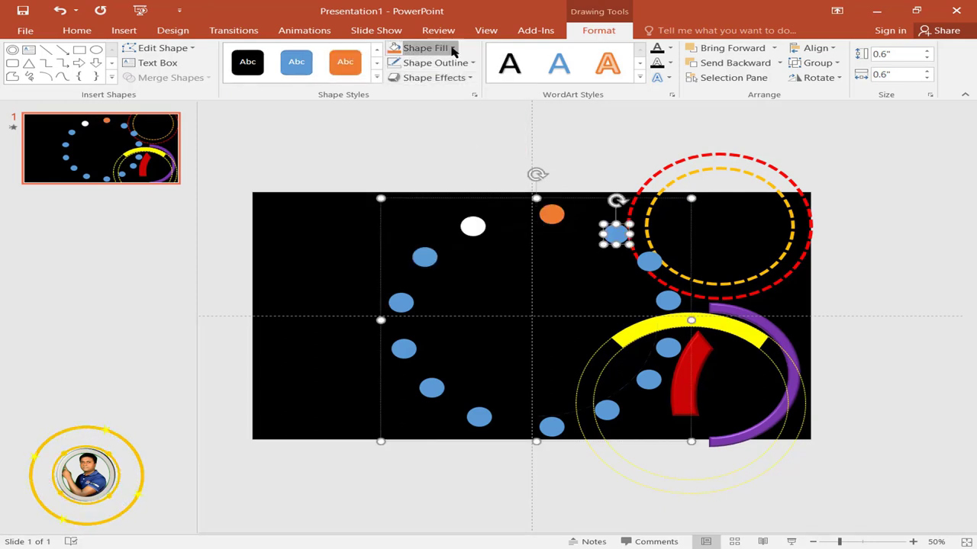
left_click(418, 48)
left_click(648, 261)
left_click(451, 48)
left_click(519, 151)
left_click(667, 348)
left_click(407, 151)
left_click(648, 379)
left_click(607, 411)
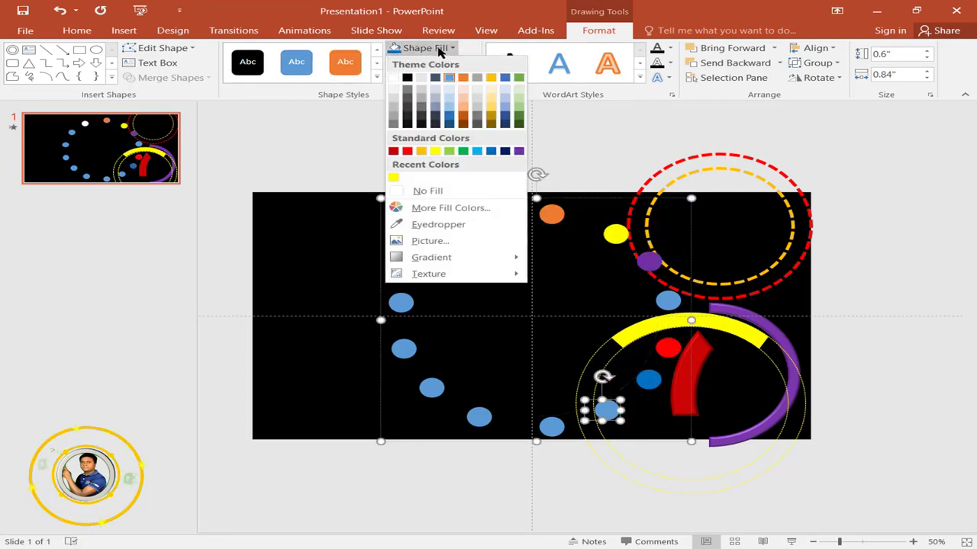
- Colour the remaining dots green, red, gold, purple, a custom bright green and red
left_click(518, 115)
left_click(551, 427)
left_click(451, 48)
left_click(407, 151)
left_click(431, 387)
left_click(451, 49)
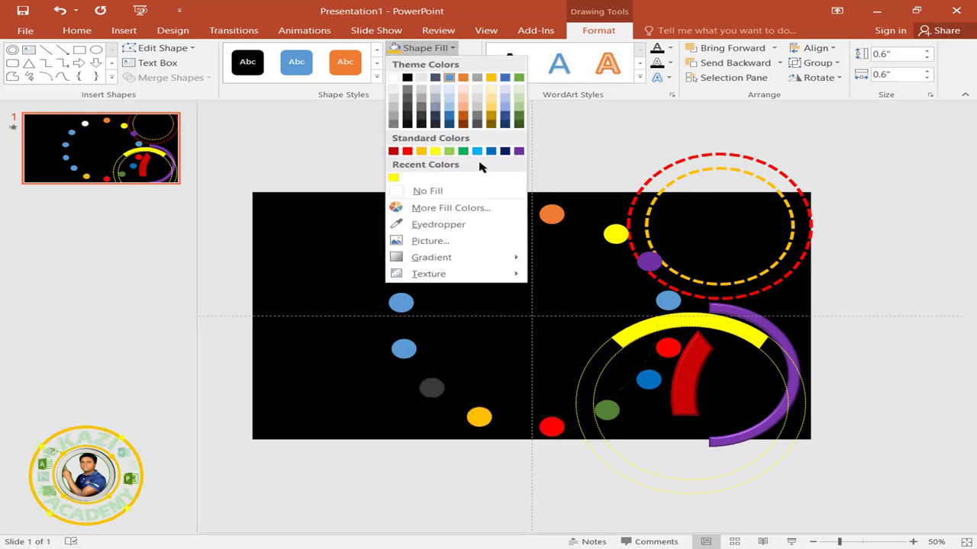
left_click(480, 163)
left_click(396, 347)
left_click(451, 48)
left_click(450, 208)
double_click(744, 172)
left_click(401, 303)
left_click(451, 48)
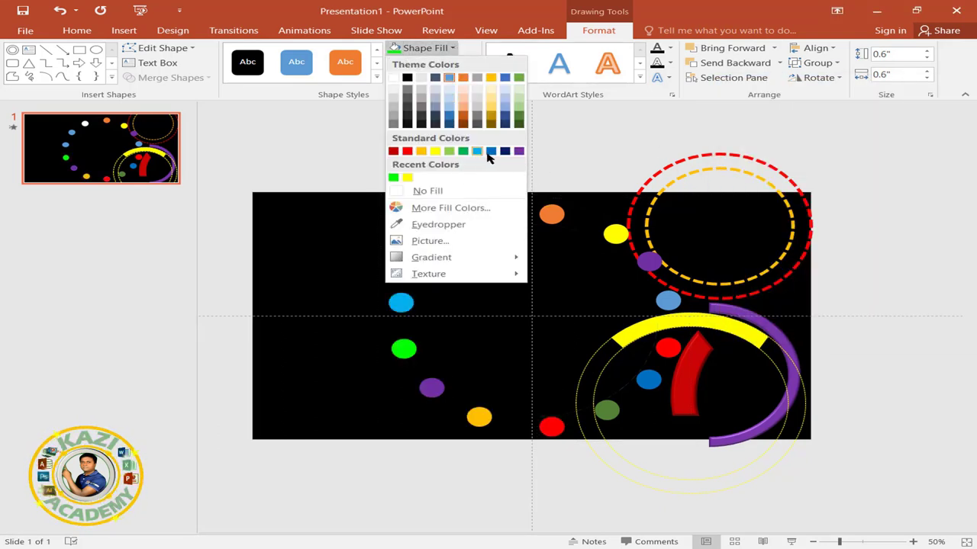
left_click(408, 151)
left_click(424, 260)
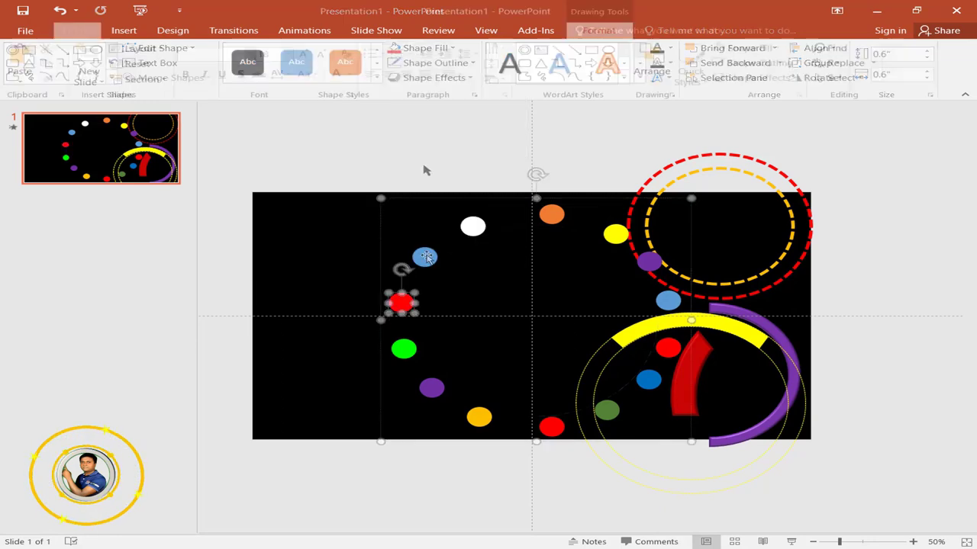
- Add the Basic Zoom entrance effect to the dot group
left_click(237, 34)
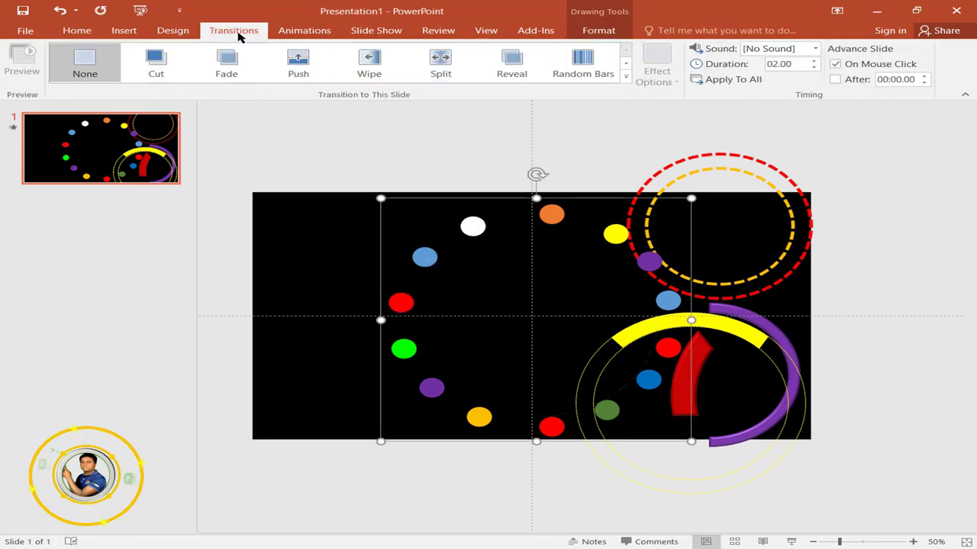
left_click(288, 33)
left_click(573, 68)
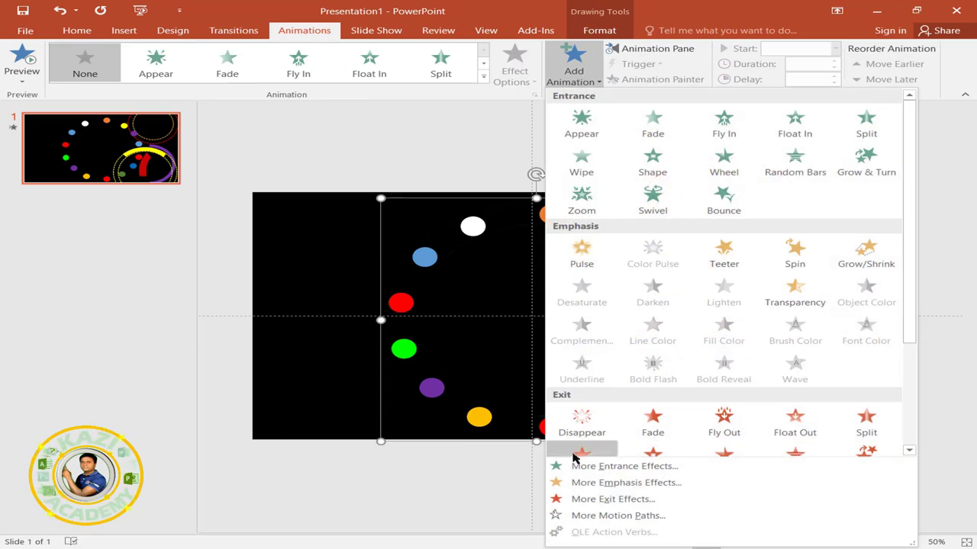
left_click(610, 467)
left_click(414, 331)
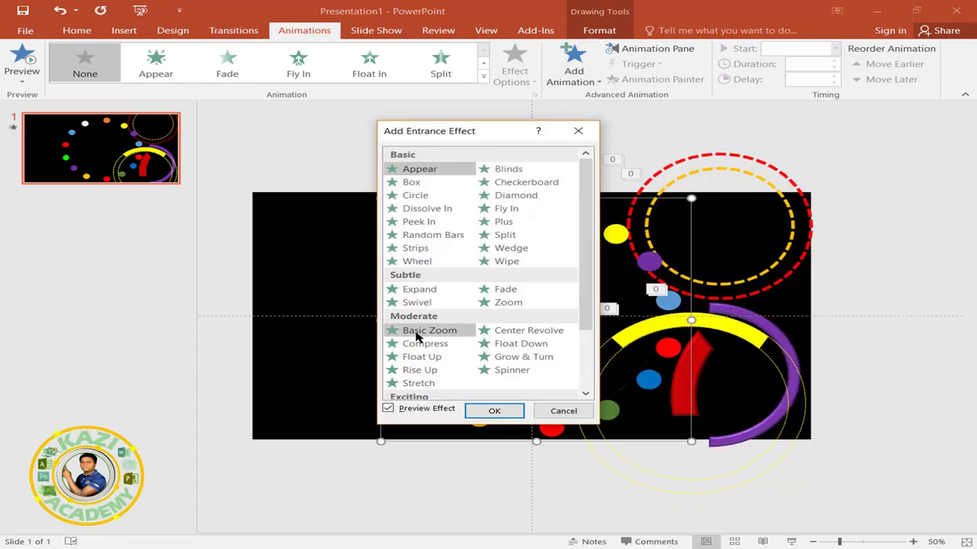
left_click(496, 409)
- Set the zoom to start With Previous, last 1 second, and change its direction
left_click(654, 48)
left_click(956, 304)
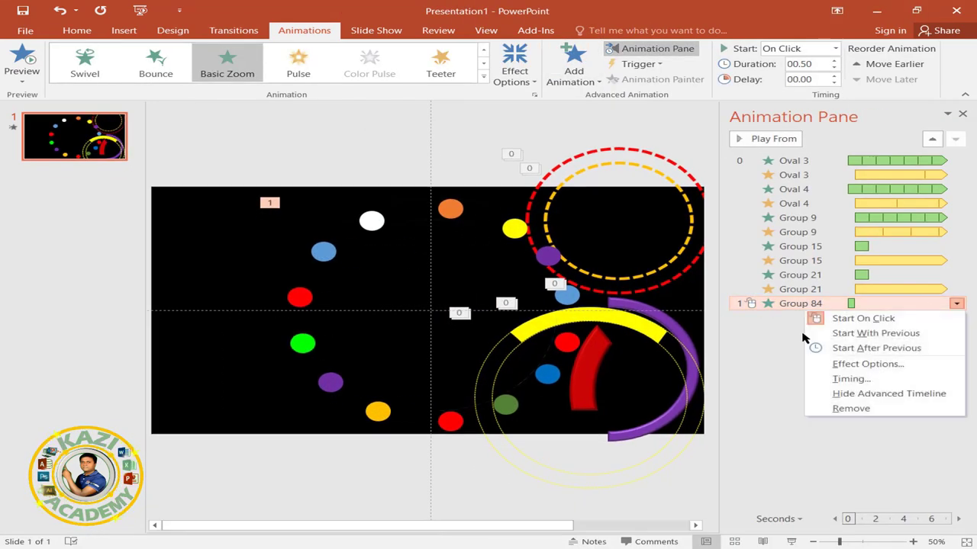
left_click(839, 333)
left_click(956, 304)
left_click(839, 363)
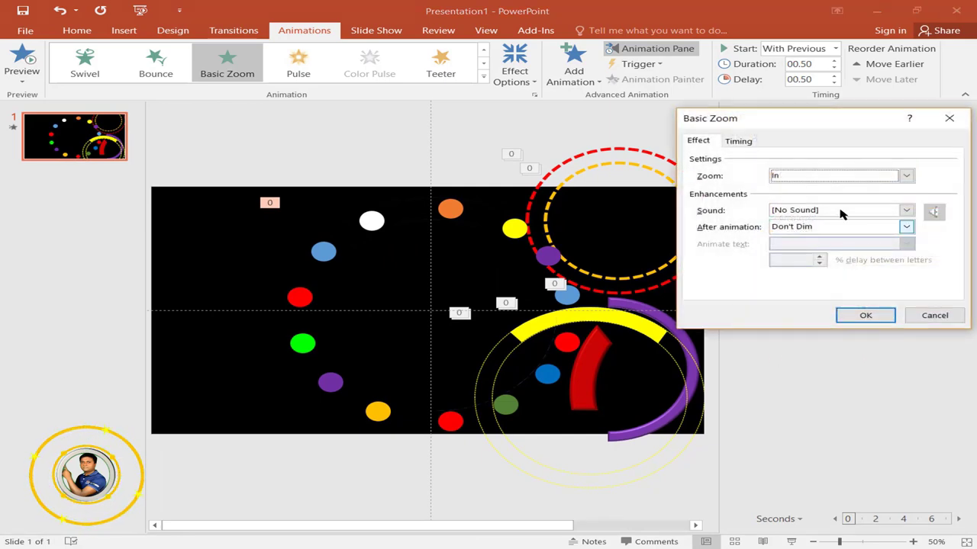
left_click(738, 142)
left_click(845, 193)
left_click(796, 234)
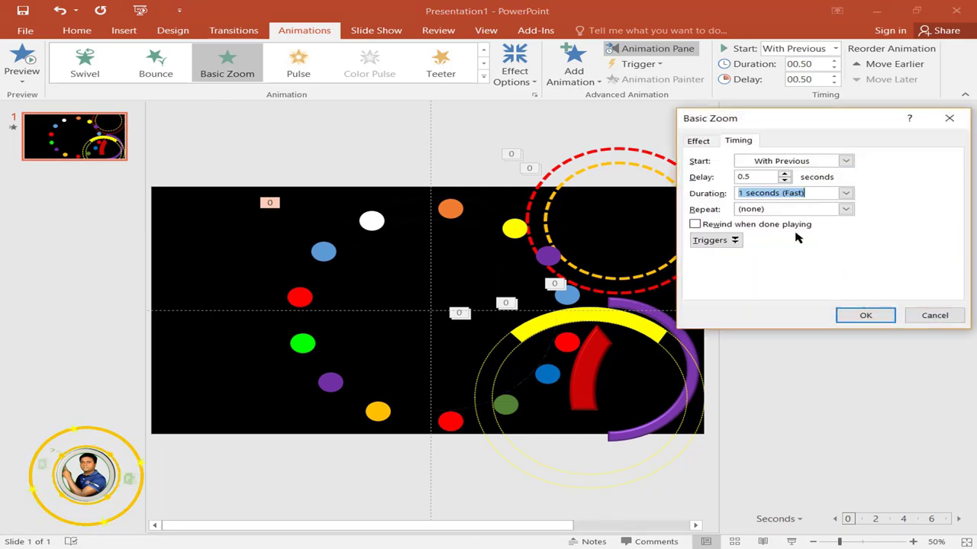
left_click(866, 314)
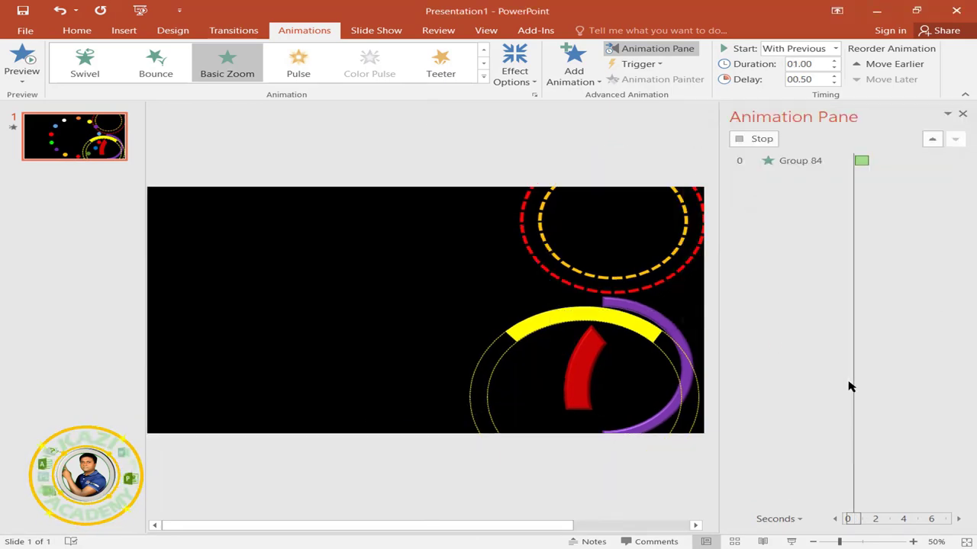
left_click(515, 71)
left_click(580, 146)
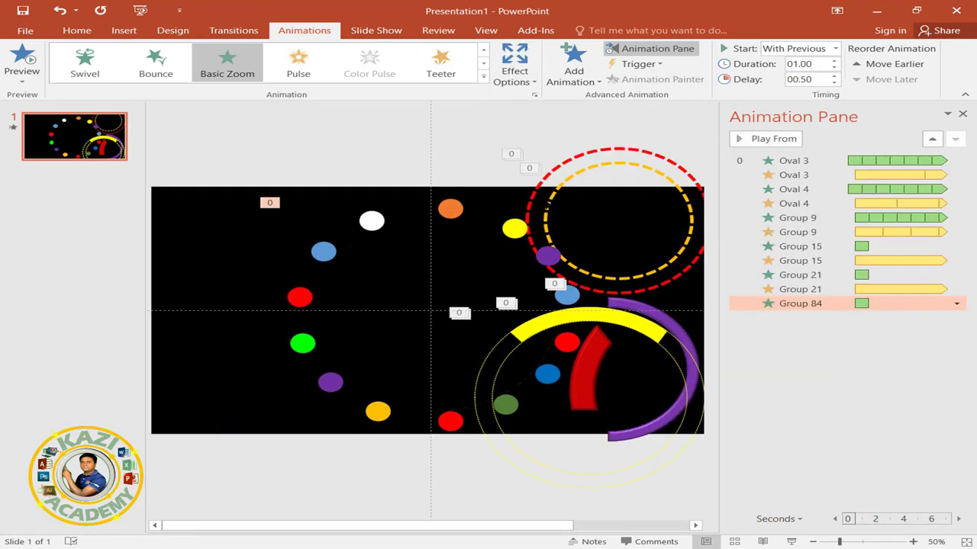
- Add a Spin effect to the dot group, starting With Previous
left_click(573, 69)
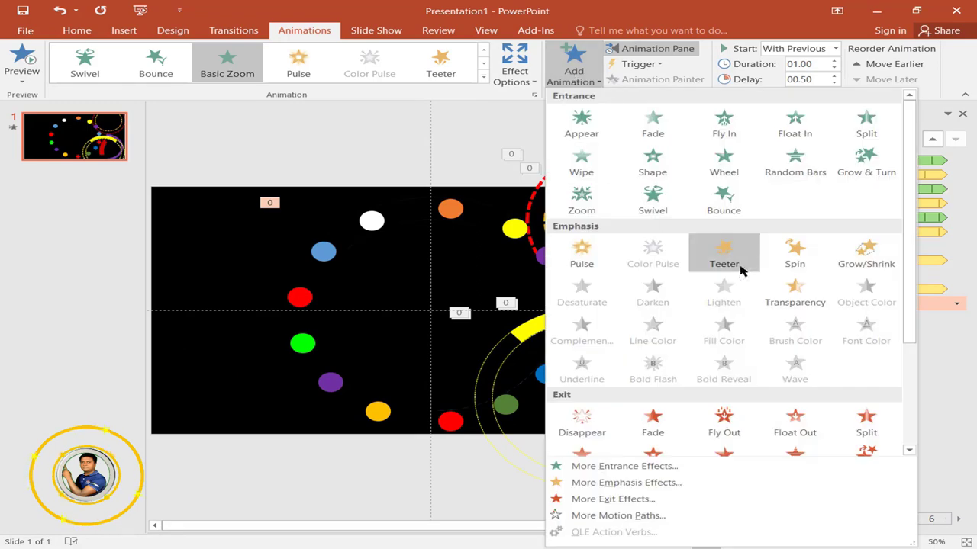
left_click(782, 255)
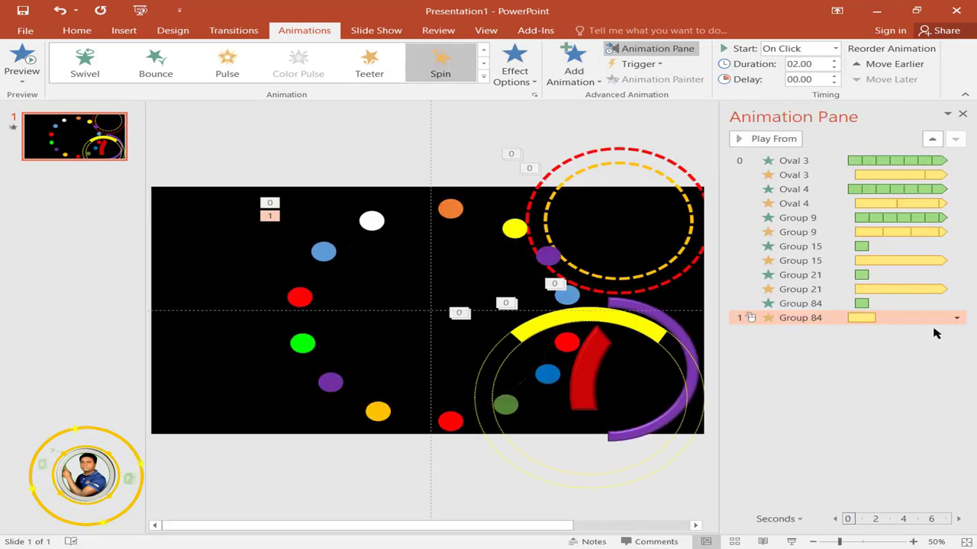
left_click(957, 317)
left_click(921, 347)
- Give the spin a 12-second duration repeating until slide end, then play the slide show
left_click(956, 317)
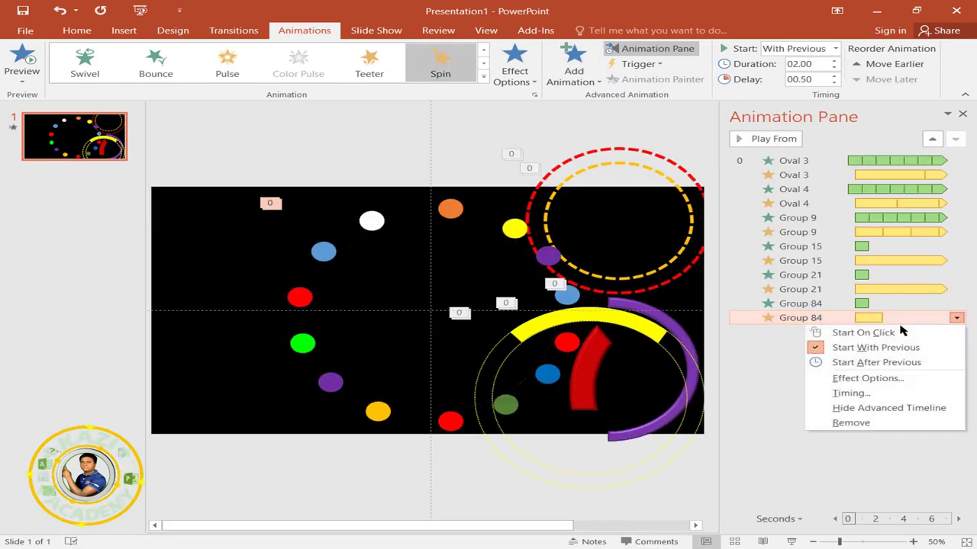
left_click(862, 377)
left_click(735, 118)
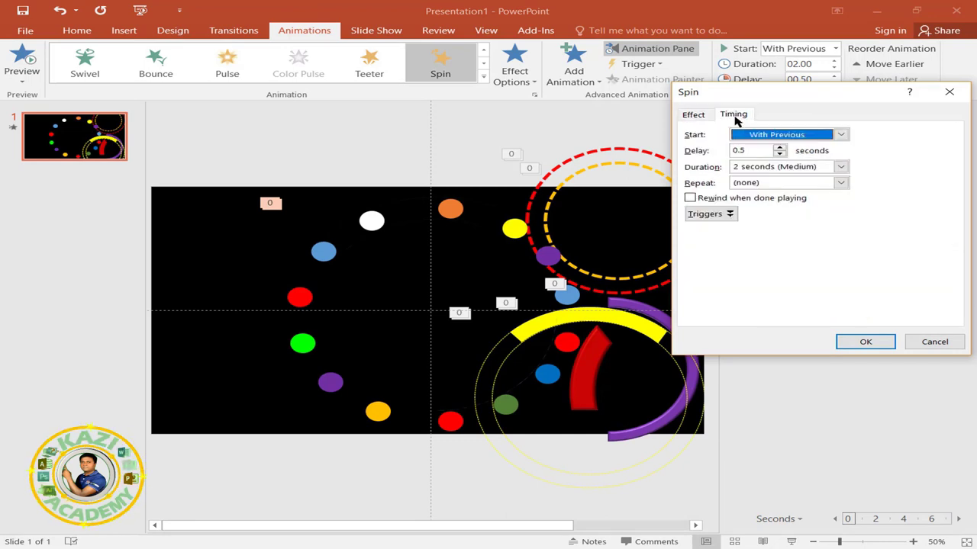
left_click(820, 167)
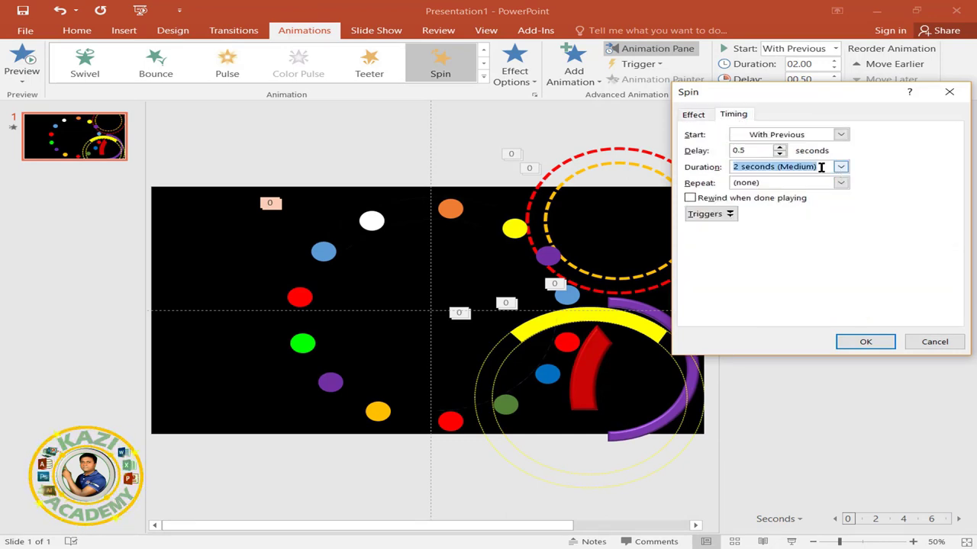
type("12")
left_click(840, 182)
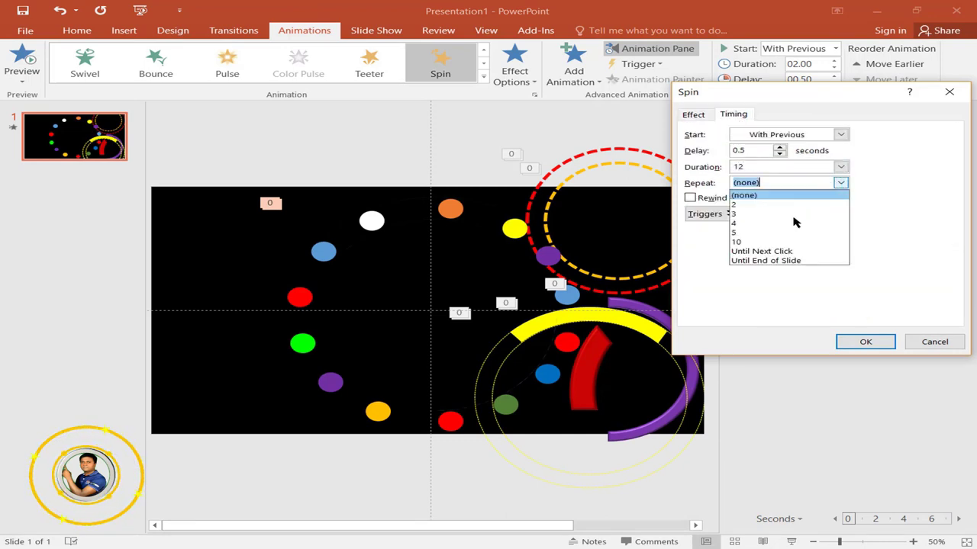
left_click(798, 264)
left_click(863, 342)
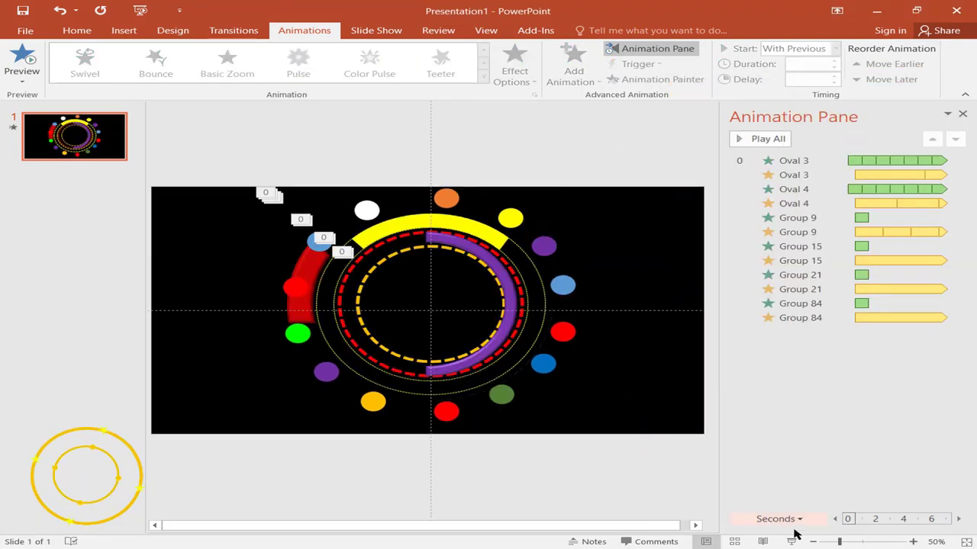
left_click(791, 542)
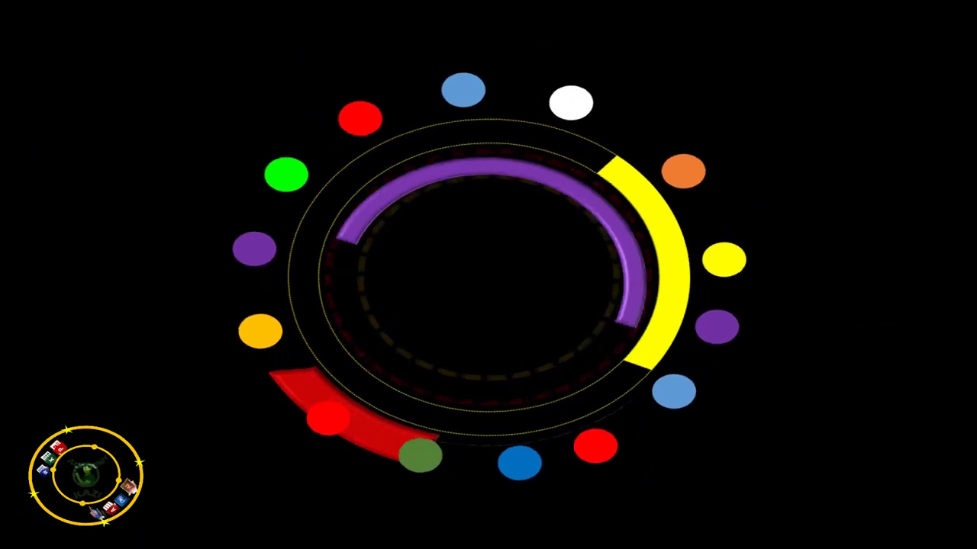
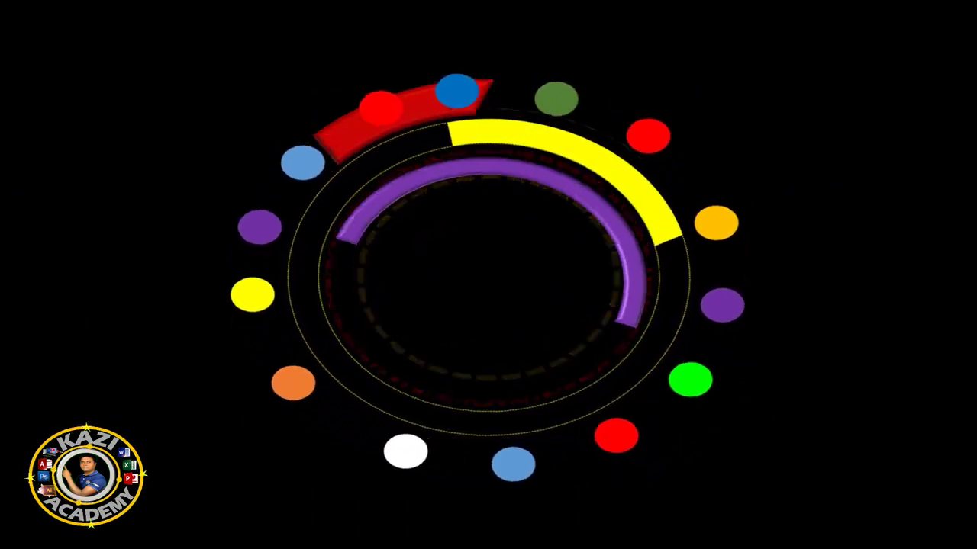
- End the slide show preview of the spinning ring design and return to Normal view
key("Escape")
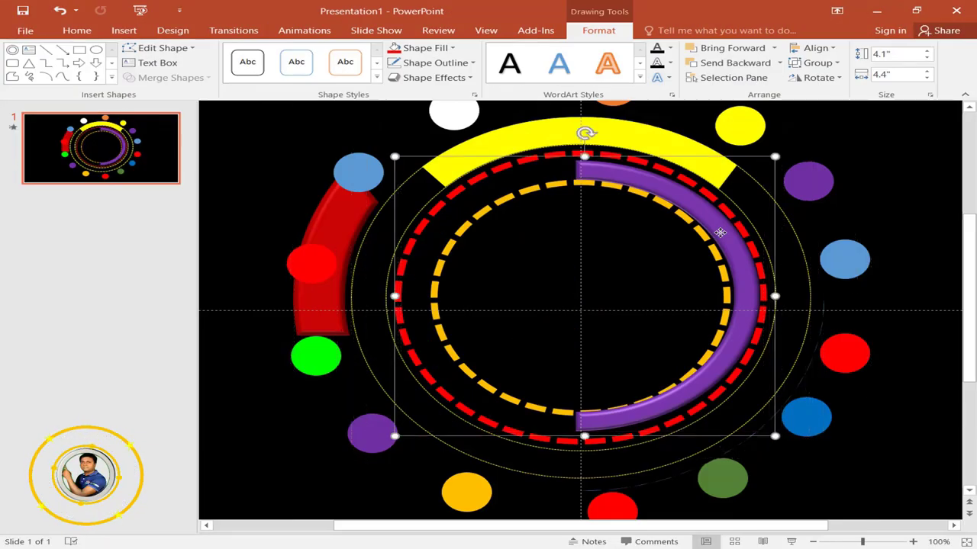
- Delete the purple arc and draw a blue donut shape over the rings
key("Delete")
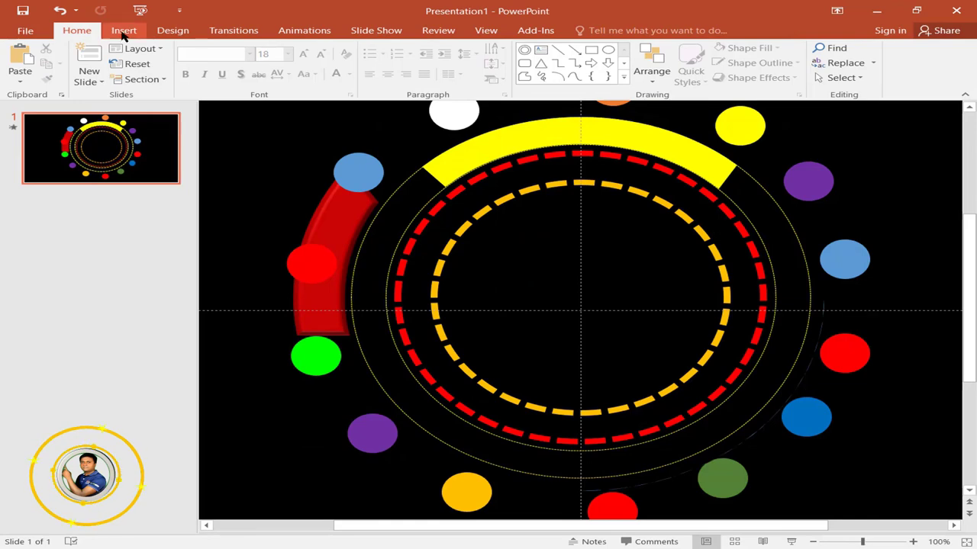
left_click(123, 29)
left_click(242, 61)
left_click(236, 111)
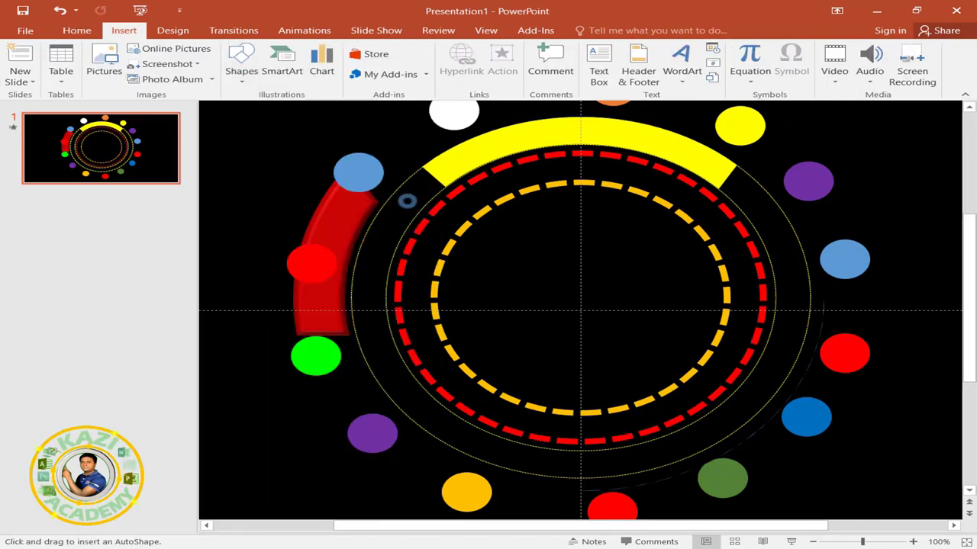
left_click_drag(406, 201, 614, 364)
left_click_drag(512, 273, 690, 366)
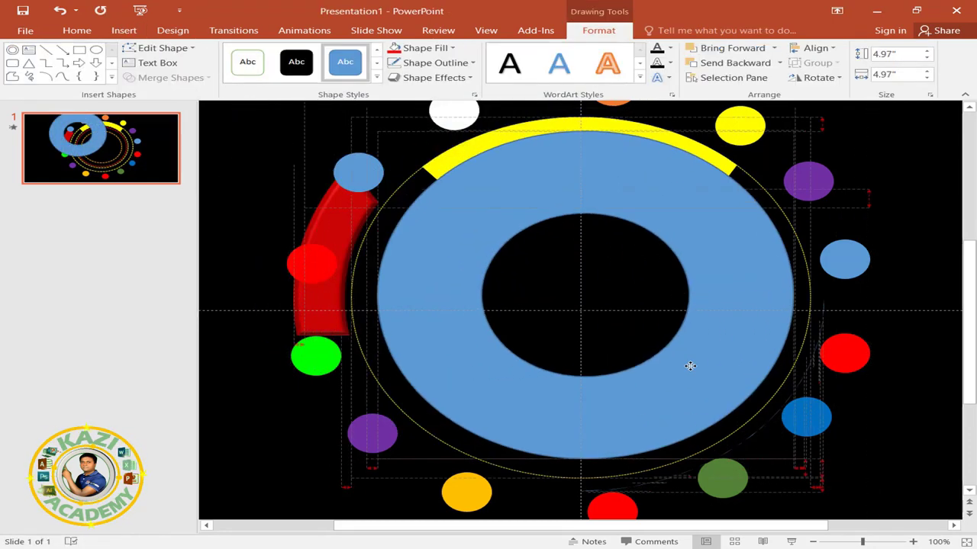
left_click(450, 48)
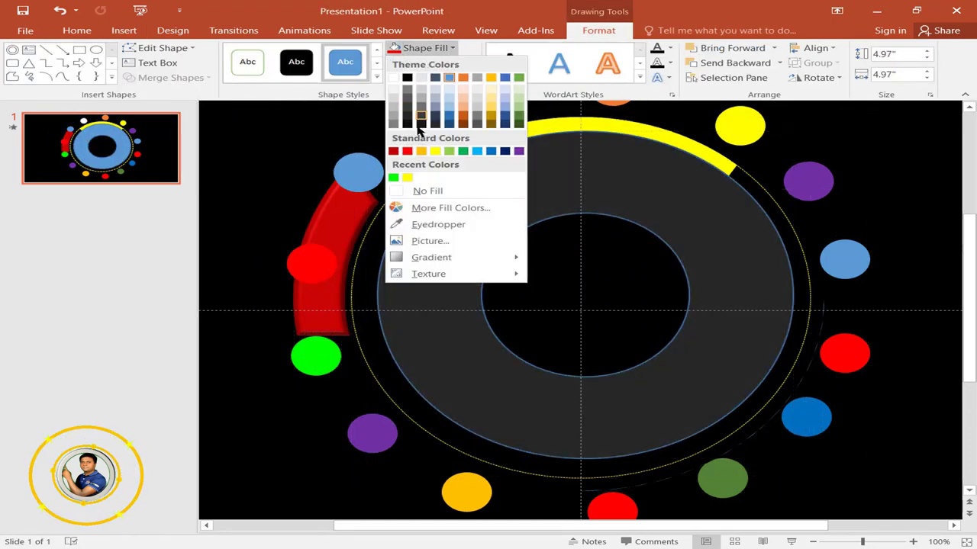
left_click(506, 26)
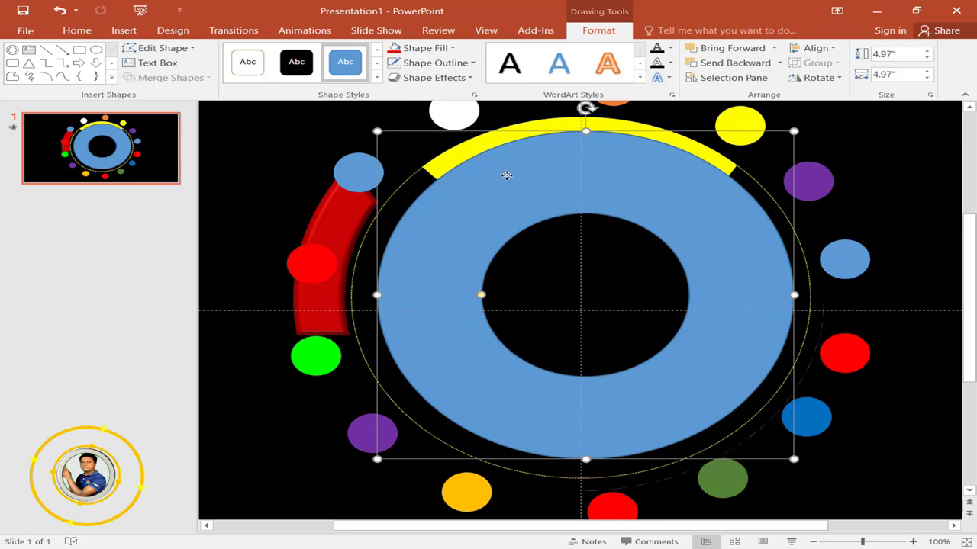
- Set the donut's fill transparency to 73%
right_click(507, 175)
left_click(576, 432)
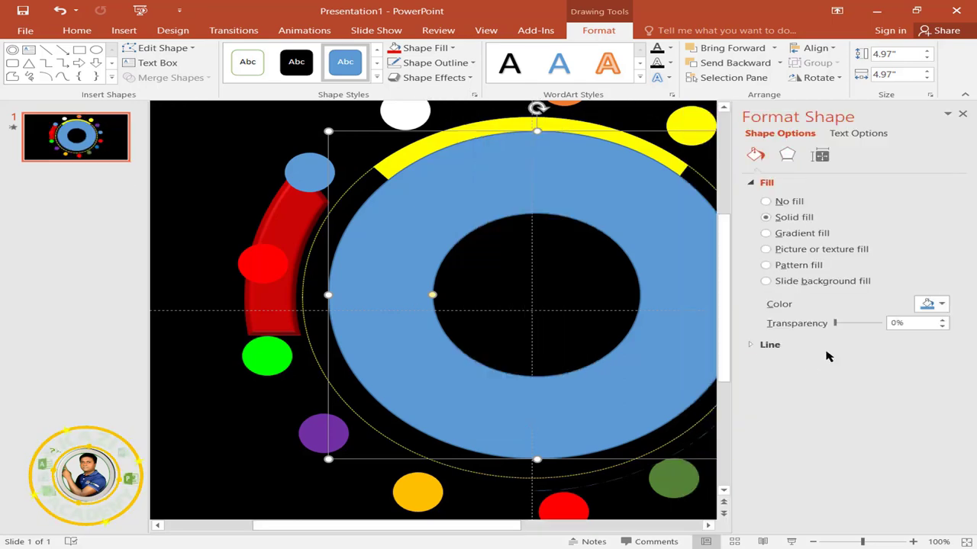
left_click_drag(835, 322, 868, 325)
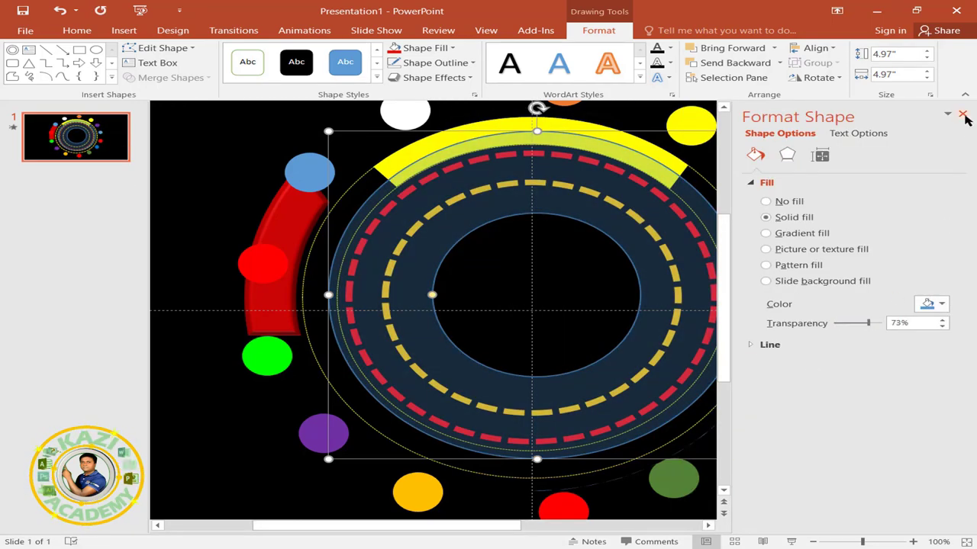
left_click(963, 114)
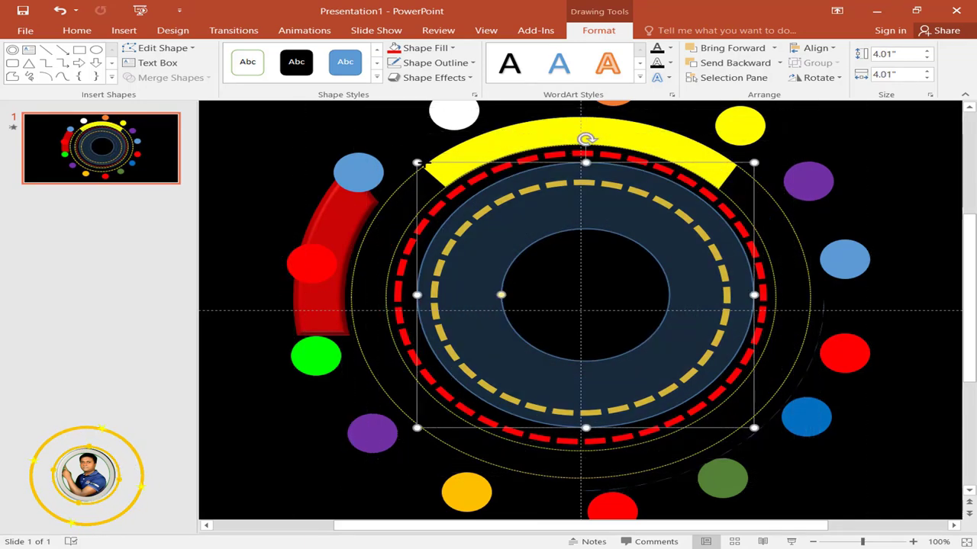
- Centre the donut and the red dashed ring horizontally and vertically on the slide
left_click(815, 47)
left_click(831, 81)
left_click(815, 48)
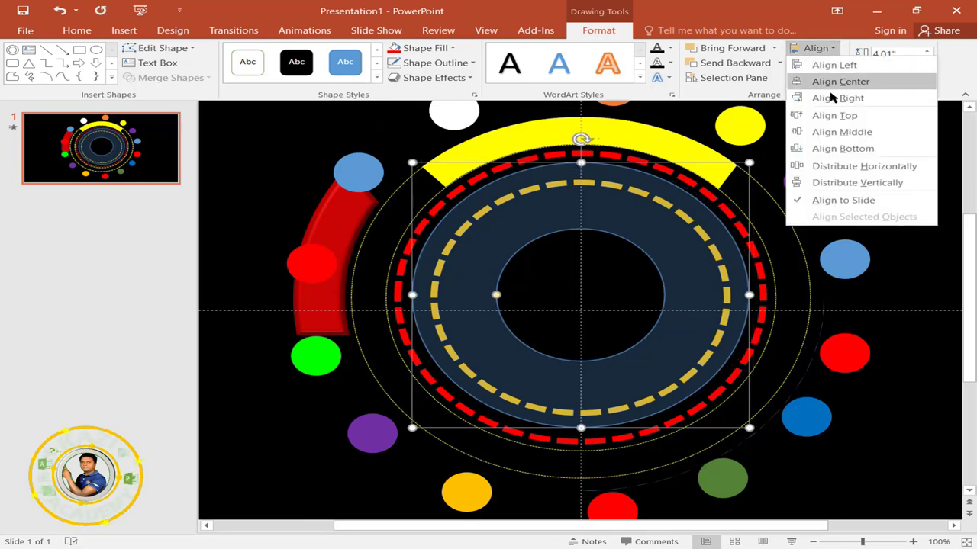
left_click(839, 132)
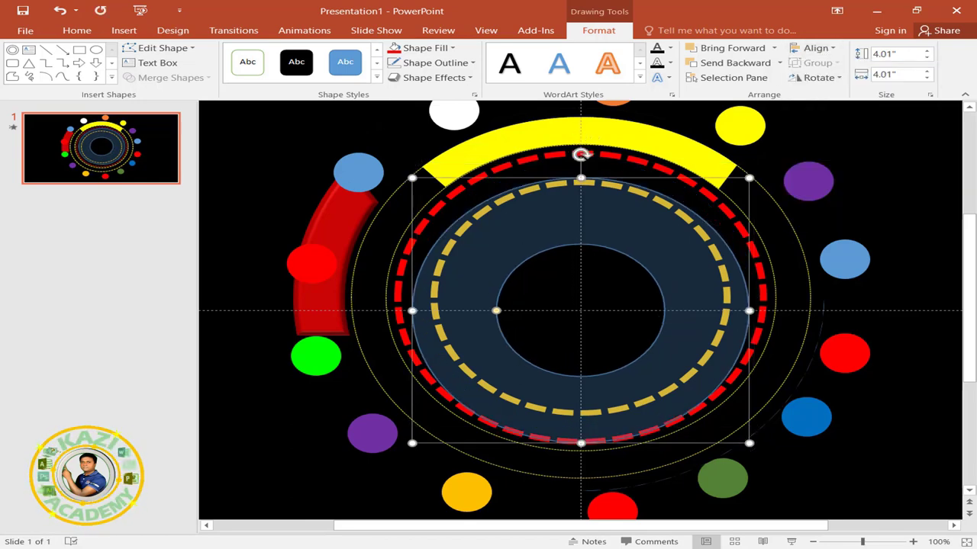
left_click(646, 167)
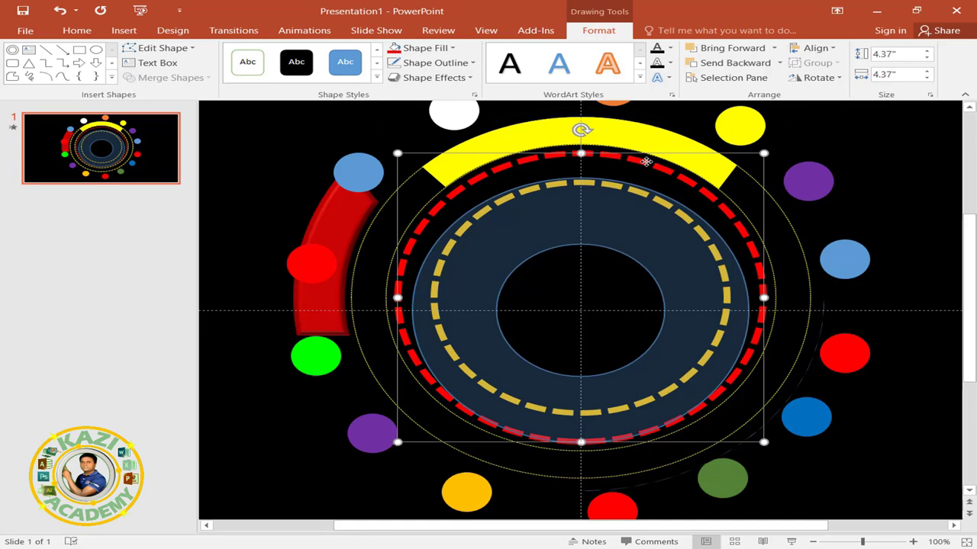
left_click(814, 48)
left_click(847, 81)
left_click(815, 47)
left_click(843, 132)
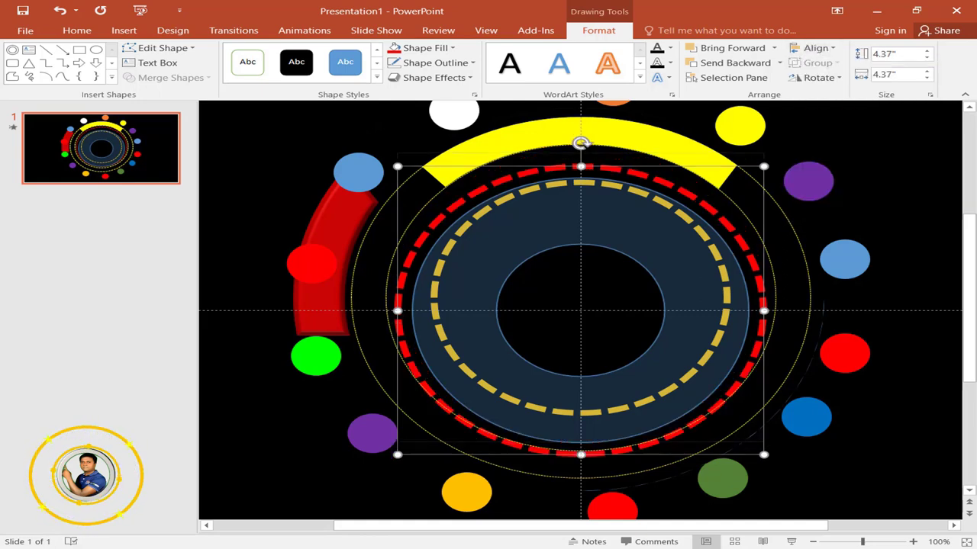
- Centre the inner yellow-dashed ring vertically on the slide
left_click(660, 203)
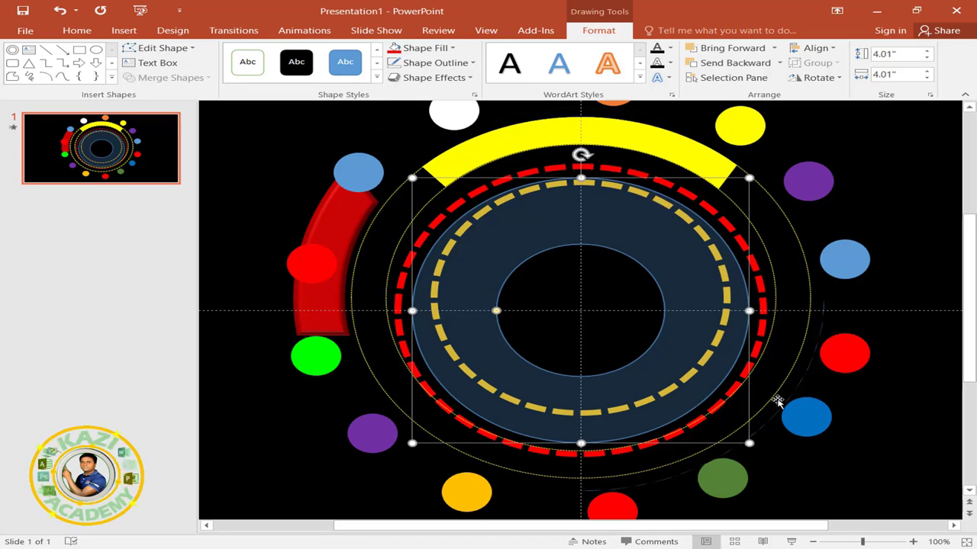
left_click(815, 47)
left_click(814, 47)
left_click(814, 47)
left_click(843, 132)
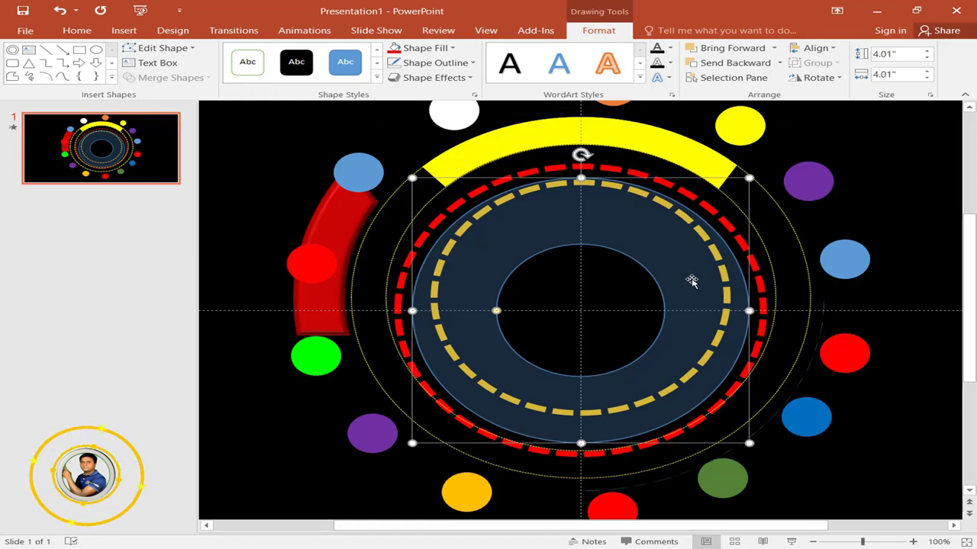
- Move the donut aside and centre the yellow dashed ring vertically
left_click_drag(691, 280, 371, 323)
left_click(721, 266)
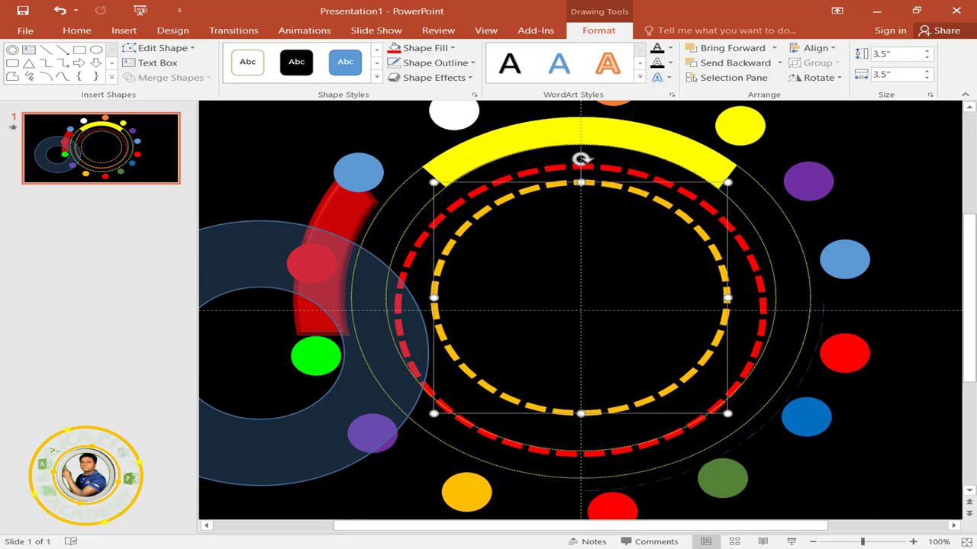
left_click(814, 48)
left_click(815, 48)
left_click(814, 47)
left_click(845, 133)
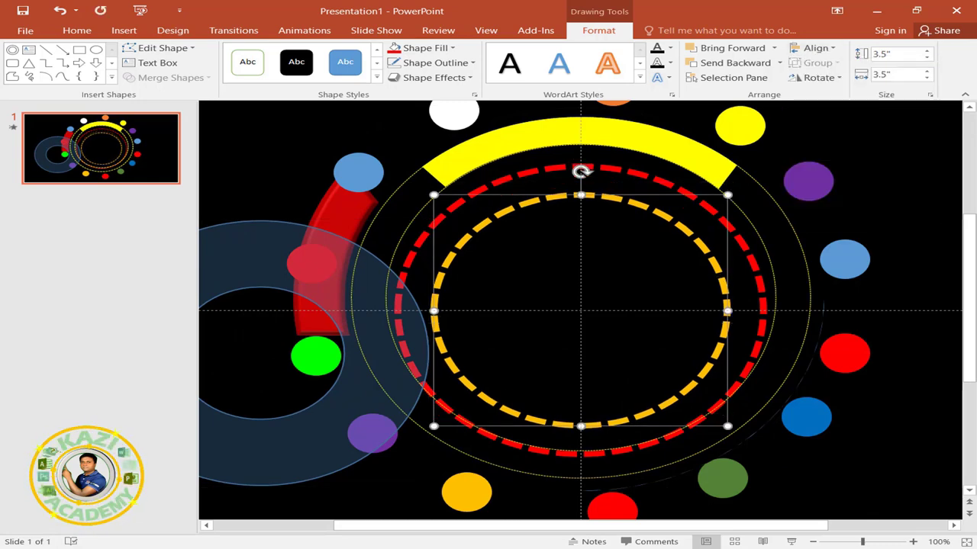
- Centre the yellow arc and the 7.11" group vertically on the slide
left_click(658, 145)
left_click(815, 47)
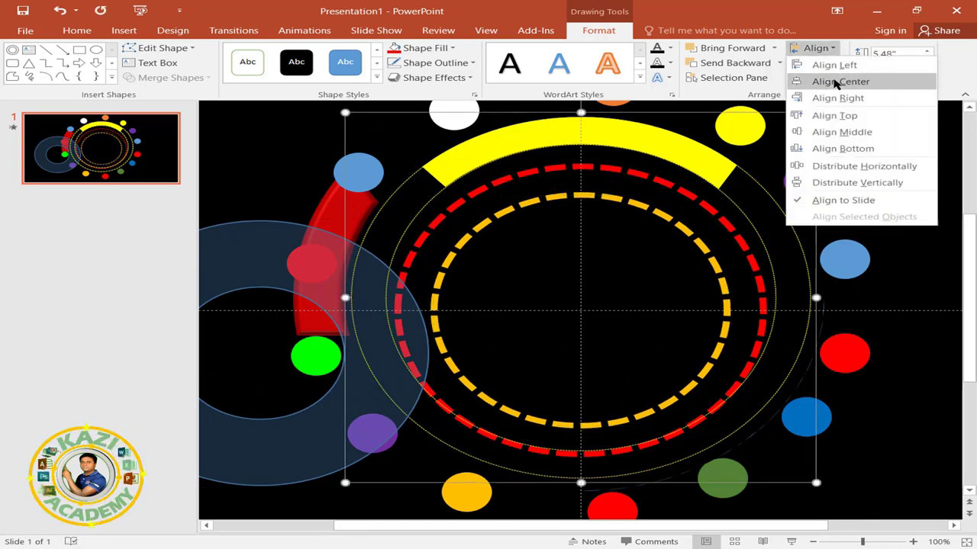
left_click(816, 47)
left_click(816, 48)
left_click(843, 134)
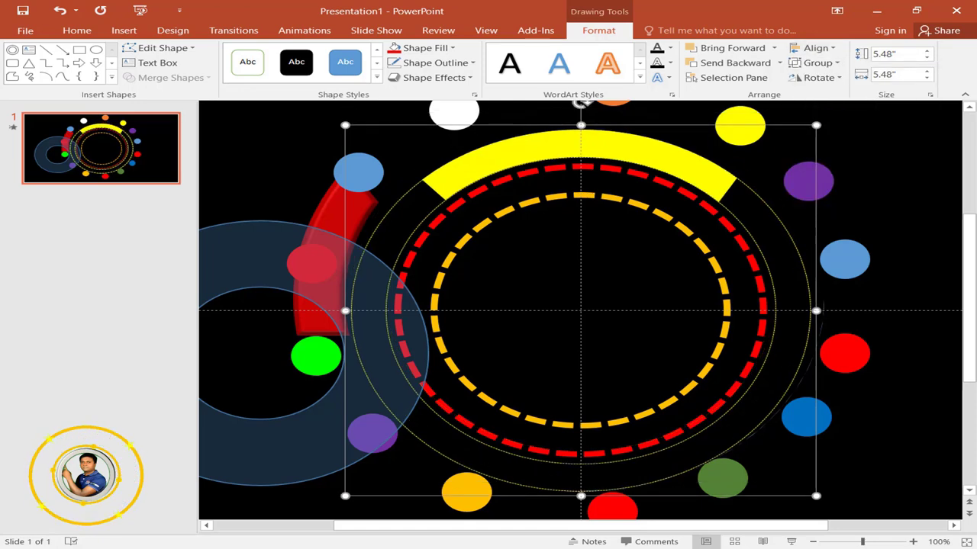
left_click(752, 137)
left_click(815, 48)
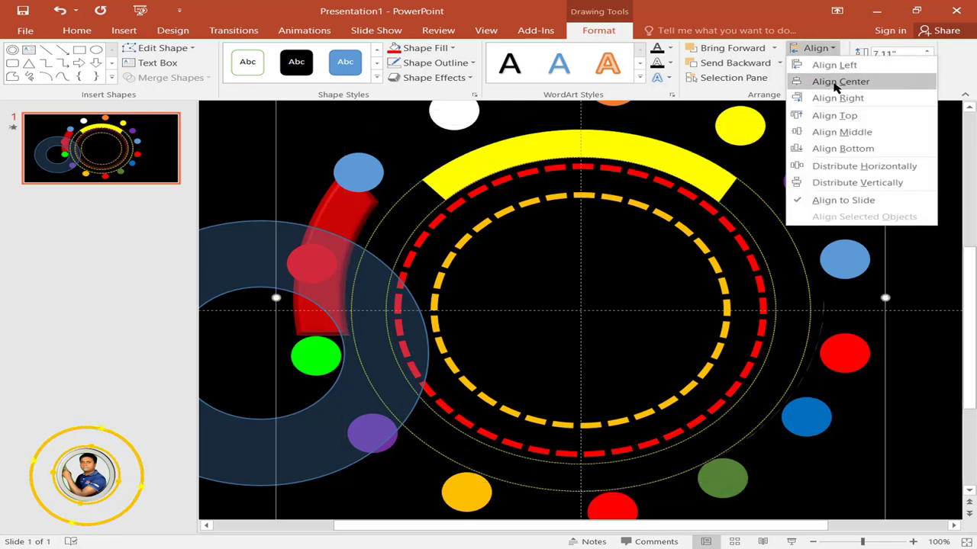
left_click(815, 47)
left_click(816, 47)
left_click(844, 134)
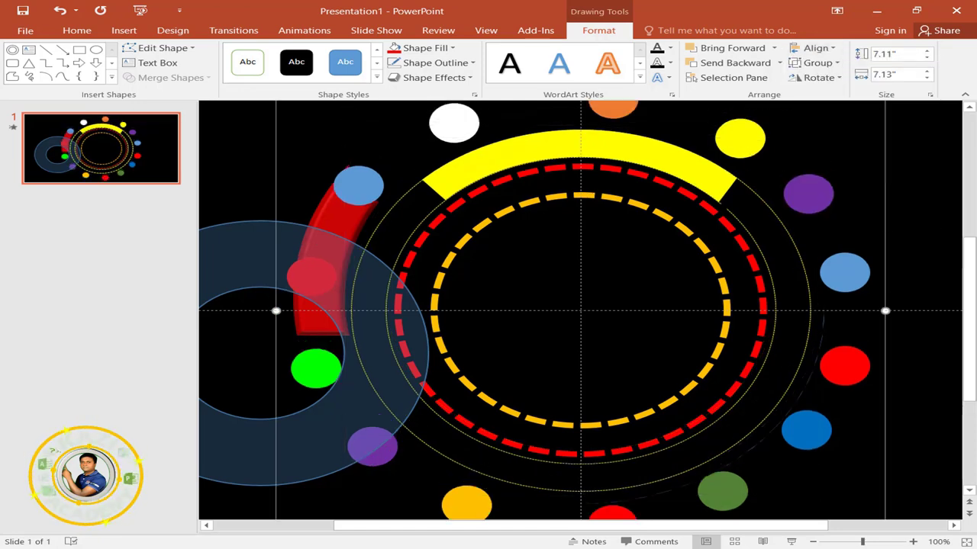
- Move the donut back into the rings, enlarge it slightly and centre it on the slide
left_click(742, 232)
mouse_move(375, 290)
left_mouse_down()
mouse_move(685, 234)
mouse_move(687, 245)
left_mouse_up()
left_click(815, 47)
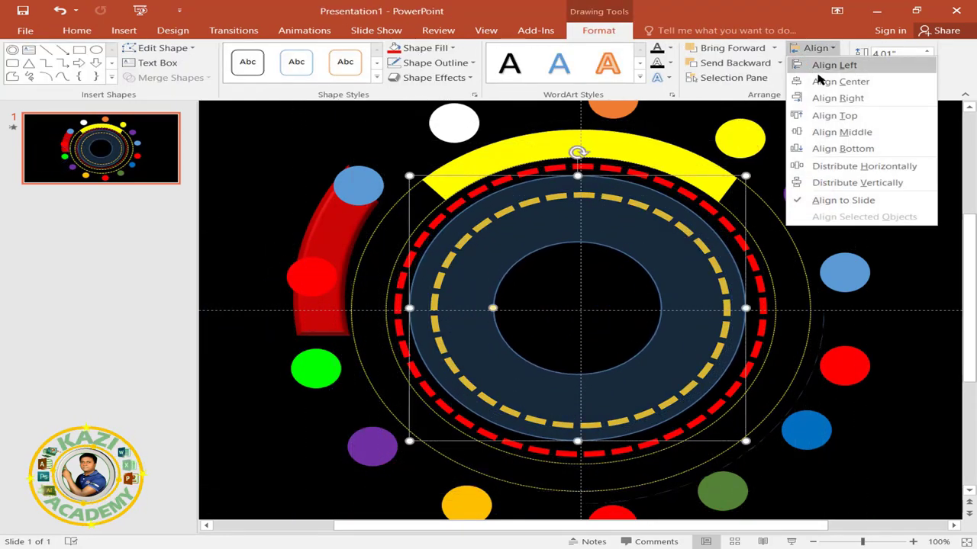
left_click(817, 48)
left_click(816, 48)
left_click(844, 133)
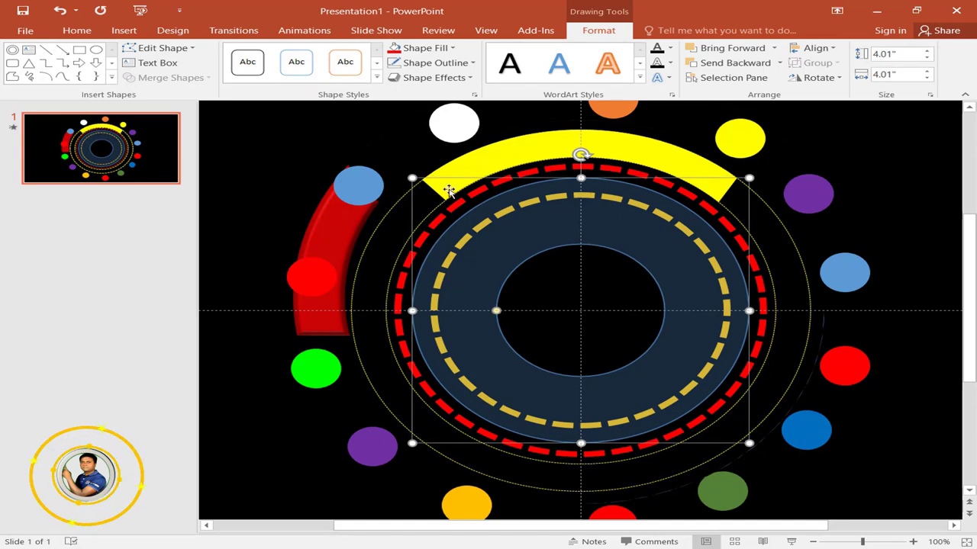
left_click_drag(412, 178, 404, 172)
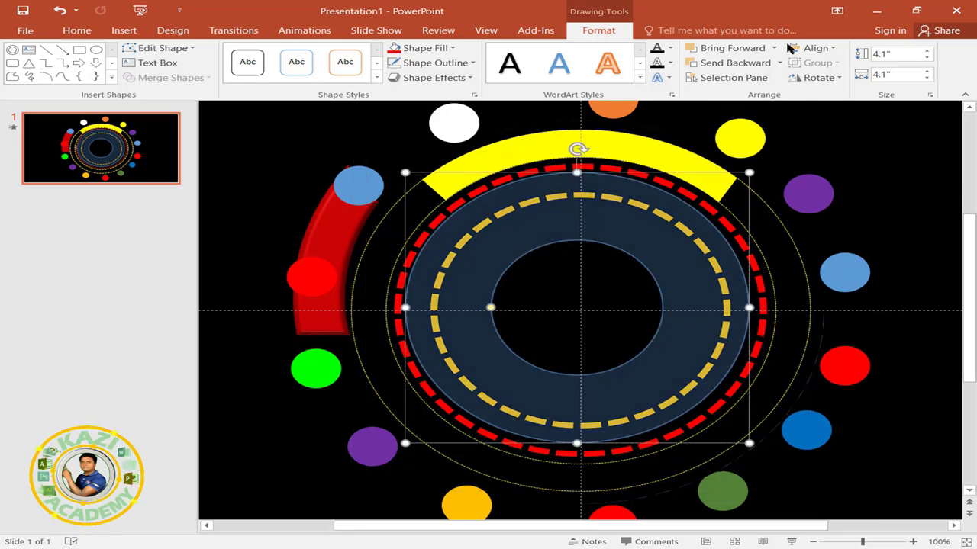
left_click(813, 48)
left_click(817, 81)
left_click(813, 48)
left_click(846, 130)
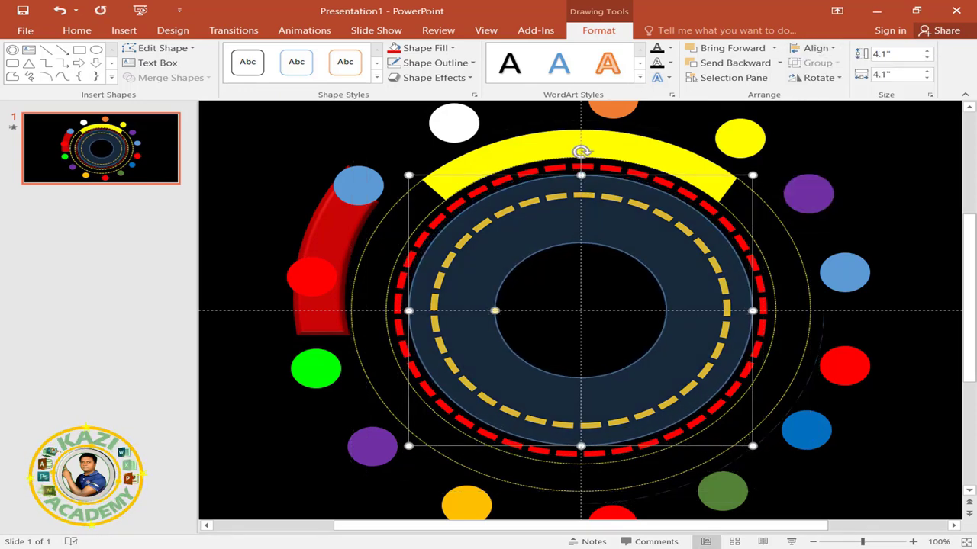
- Thin the donut into a narrow ring, enlarge it slightly and re-centre it vertically
left_click_drag(494, 311, 420, 317)
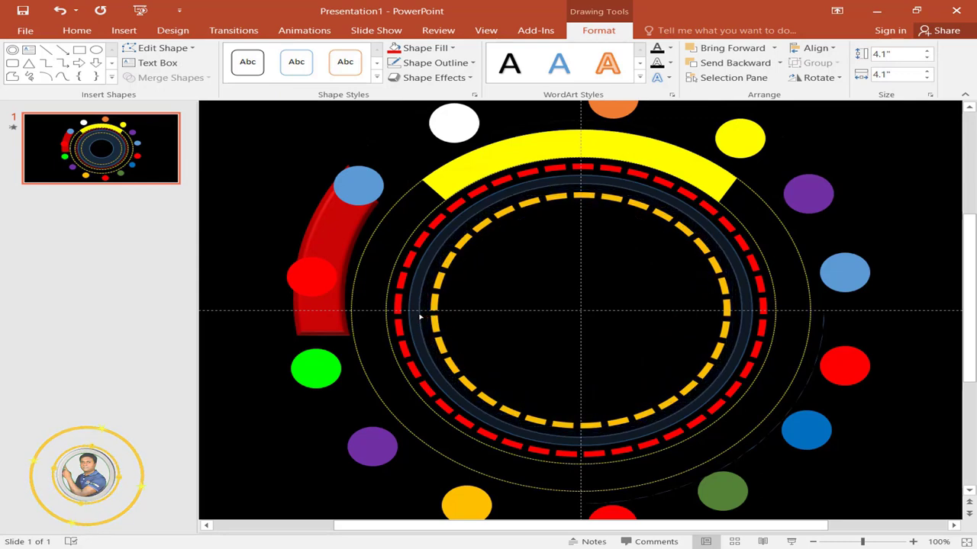
left_click_drag(419, 317, 423, 311)
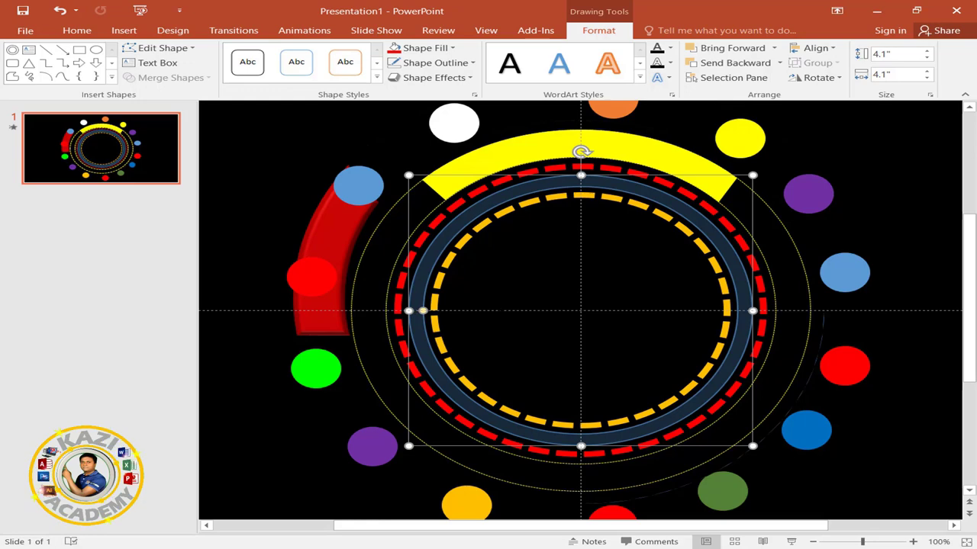
left_click_drag(409, 175, 400, 168)
left_click(828, 49)
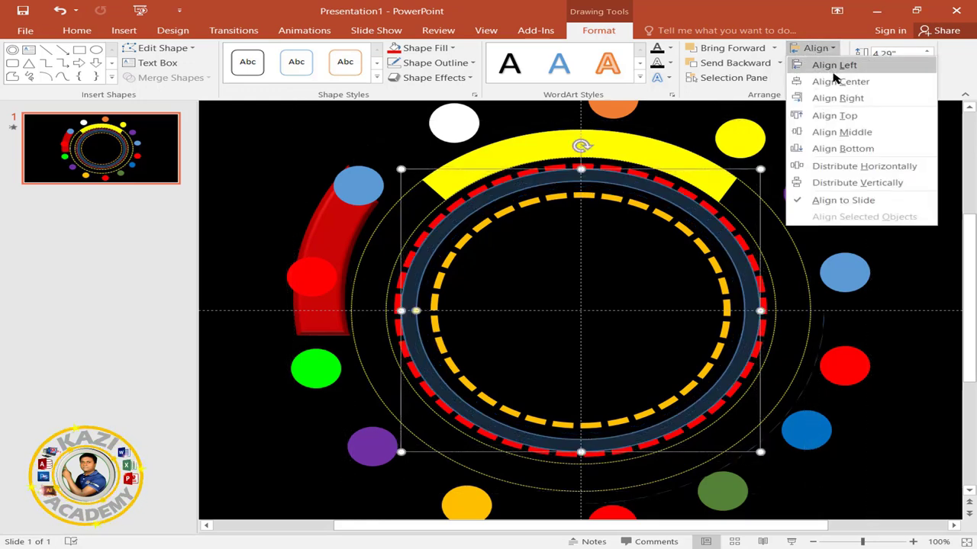
left_click(824, 50)
left_click(824, 50)
left_click(849, 132)
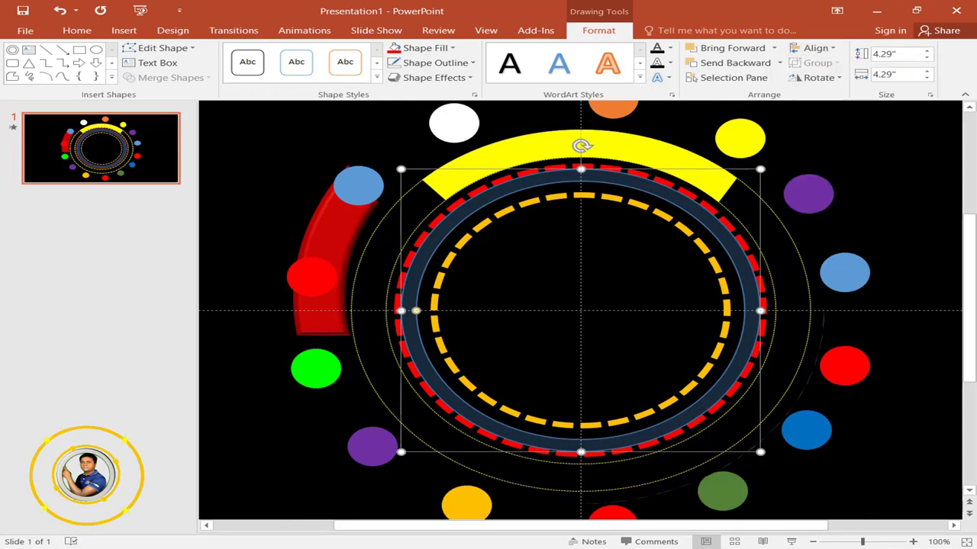
- Re-centre the ring vertically, resize it to 4.18" square and thicken its band
key("Escape")
left_click(737, 251)
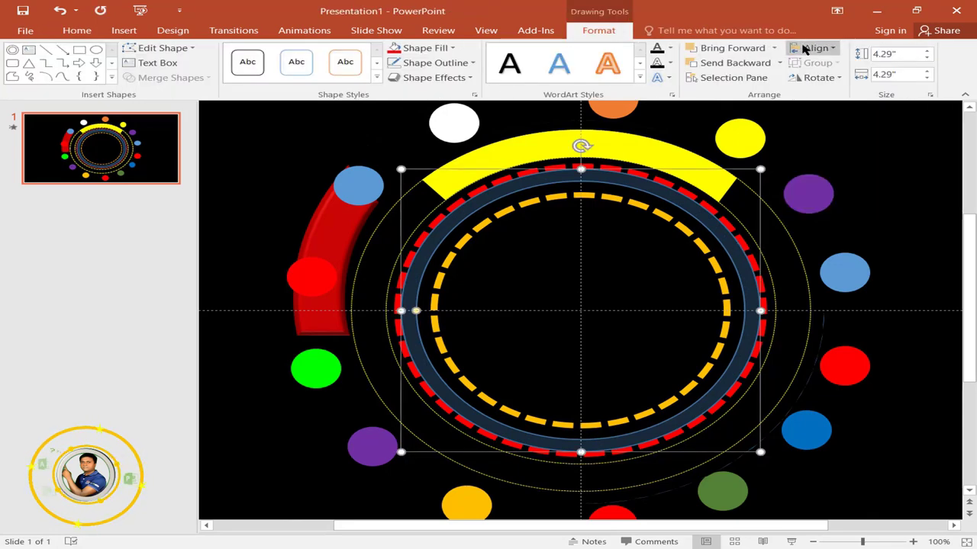
left_click(824, 49)
left_click(824, 49)
left_click(824, 49)
left_click(849, 133)
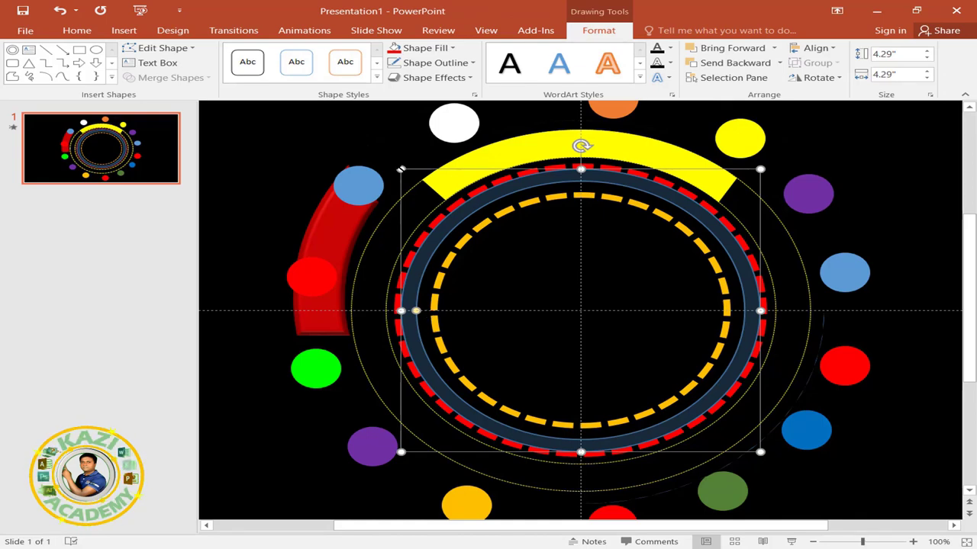
key("Escape")
left_click_drag(399, 168, 404, 173)
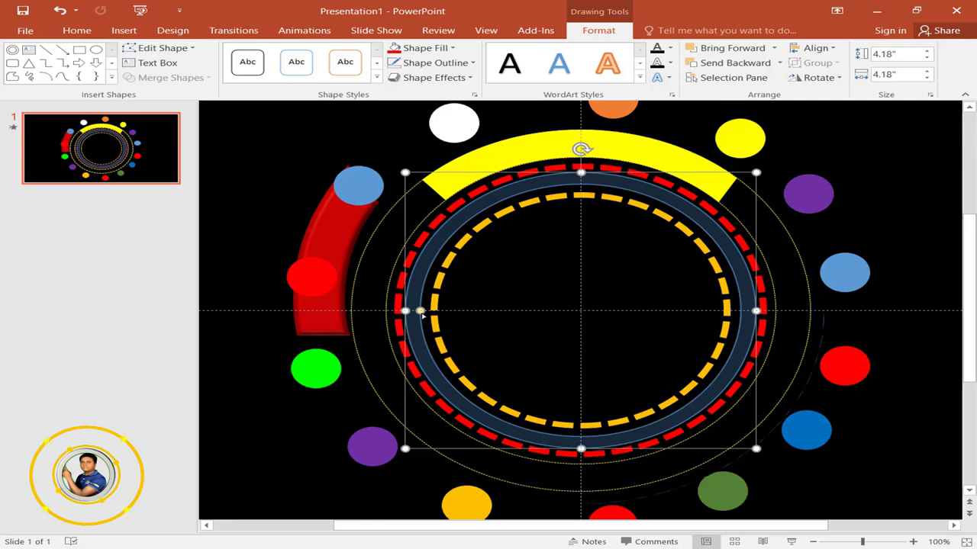
left_click_drag(421, 314, 427, 316)
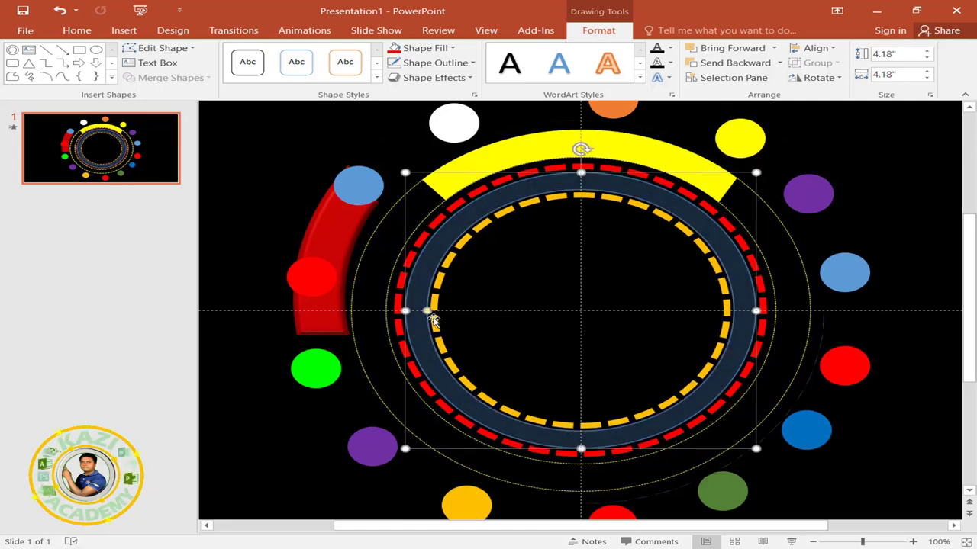
- Give the ring a fully opaque dark red fill and remove its outline
left_click(395, 50)
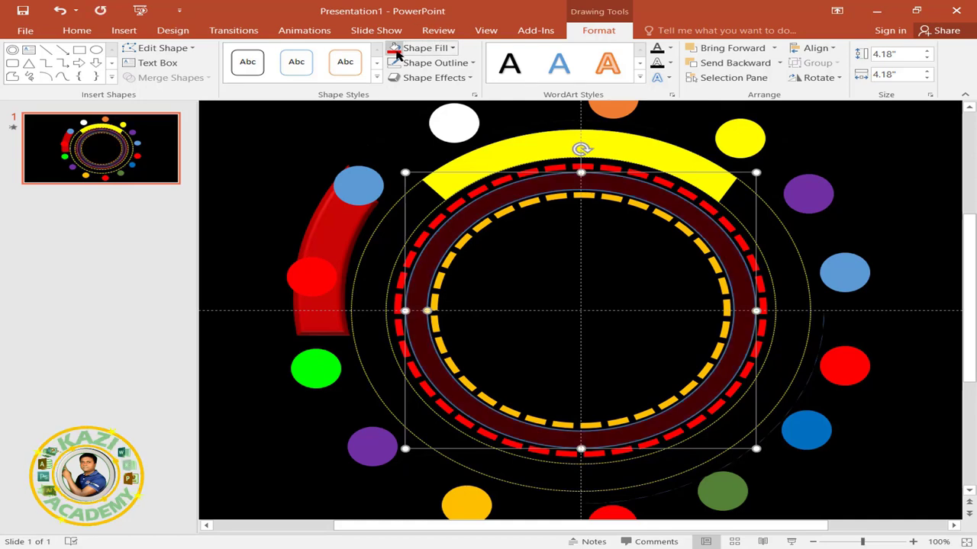
left_click(474, 94)
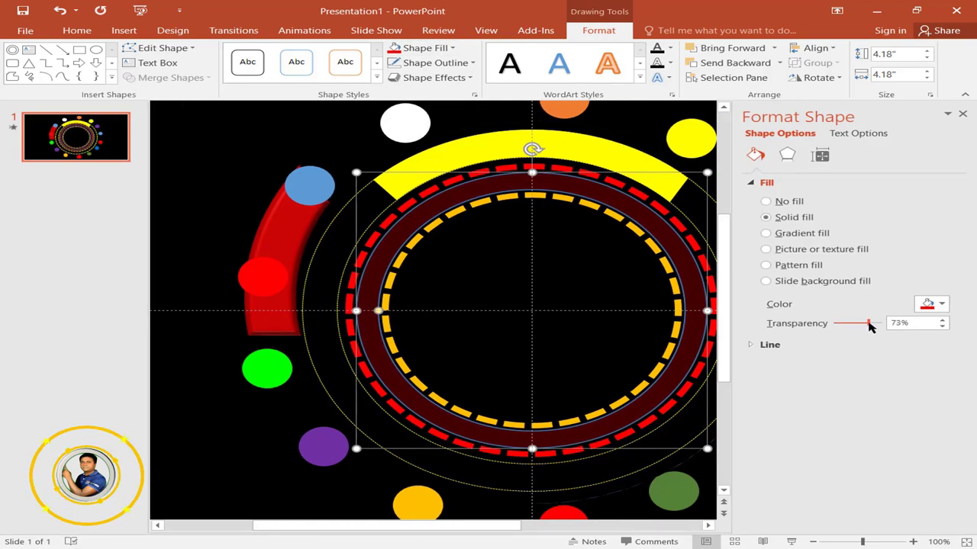
left_click_drag(869, 323, 801, 325)
left_click(436, 63)
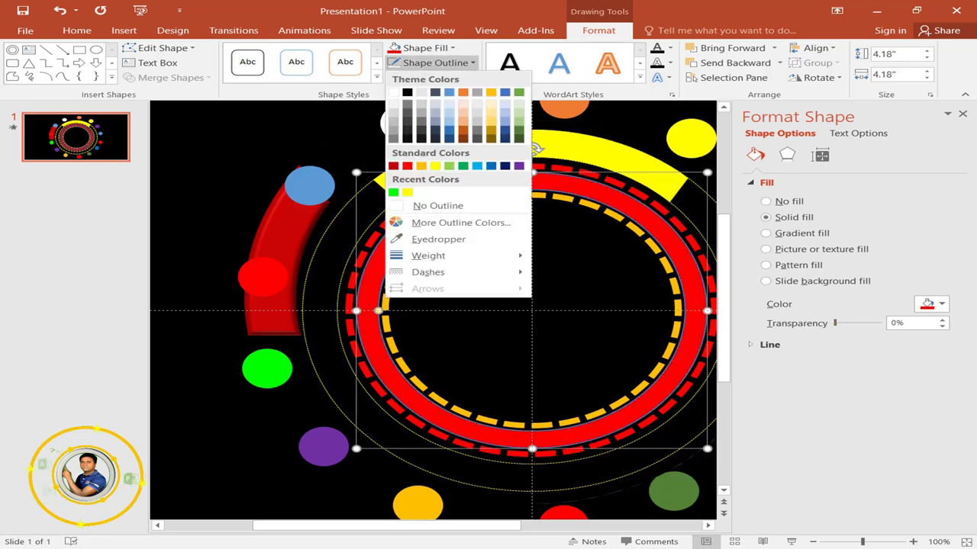
left_click(446, 206)
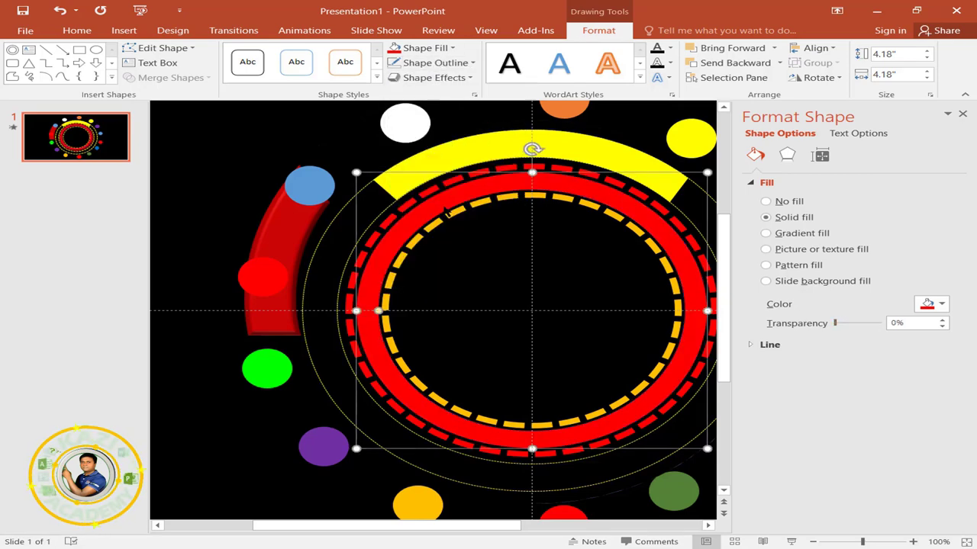
left_click(964, 115)
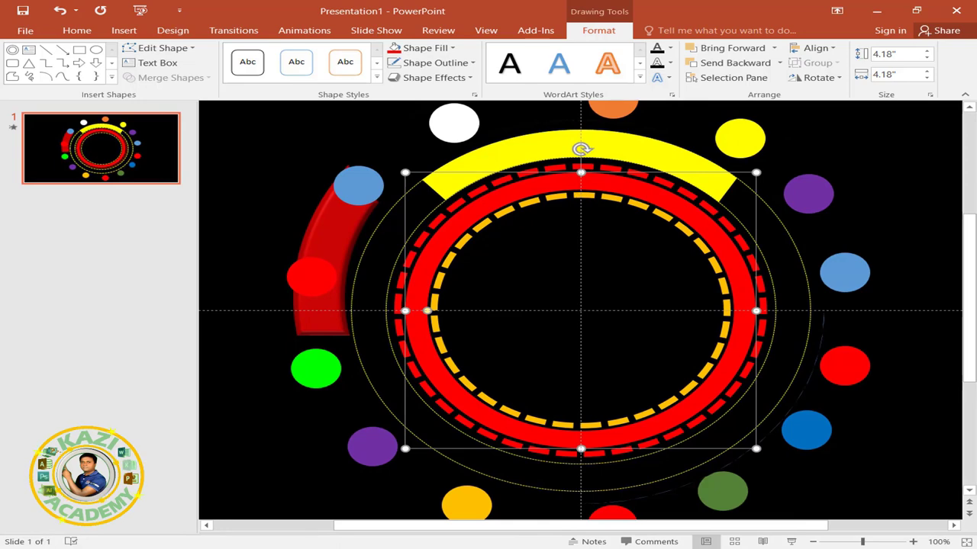
- Change the ring fill to purple and apply the first Bevel preset
left_click(418, 51)
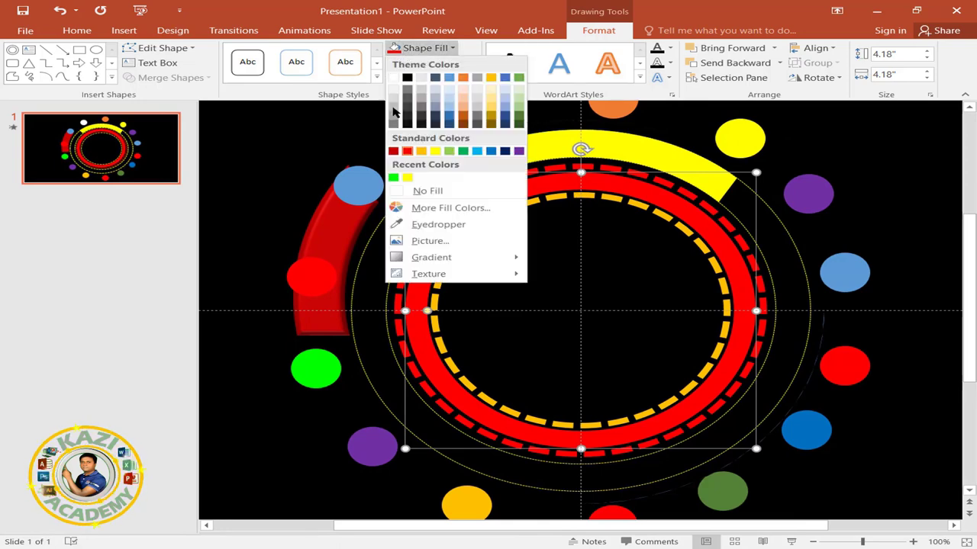
left_click(518, 151)
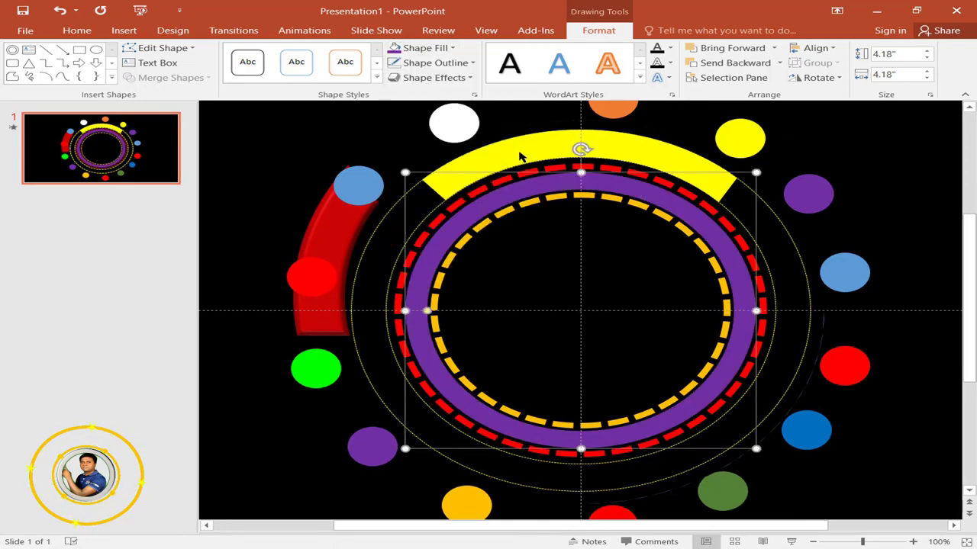
left_click(467, 78)
mouse_move(472, 250)
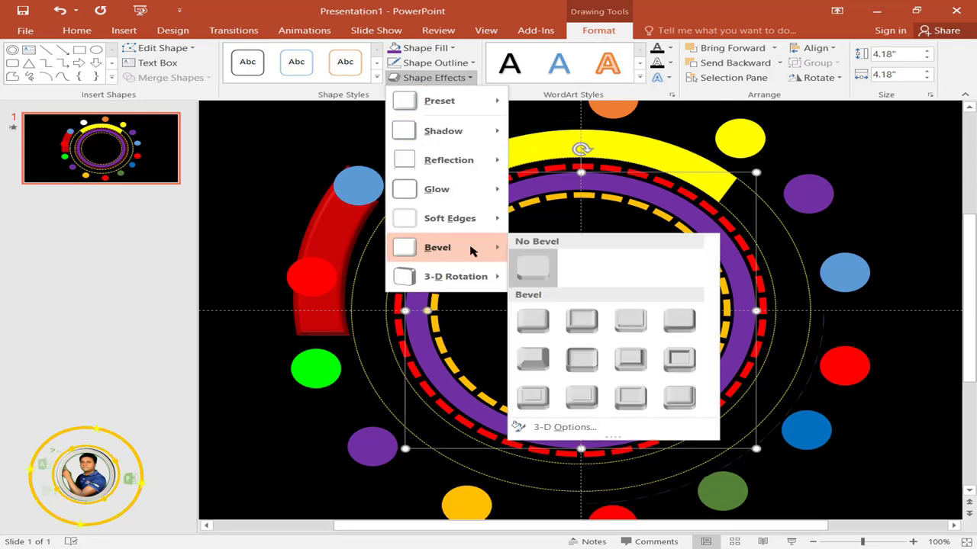
left_click(543, 316)
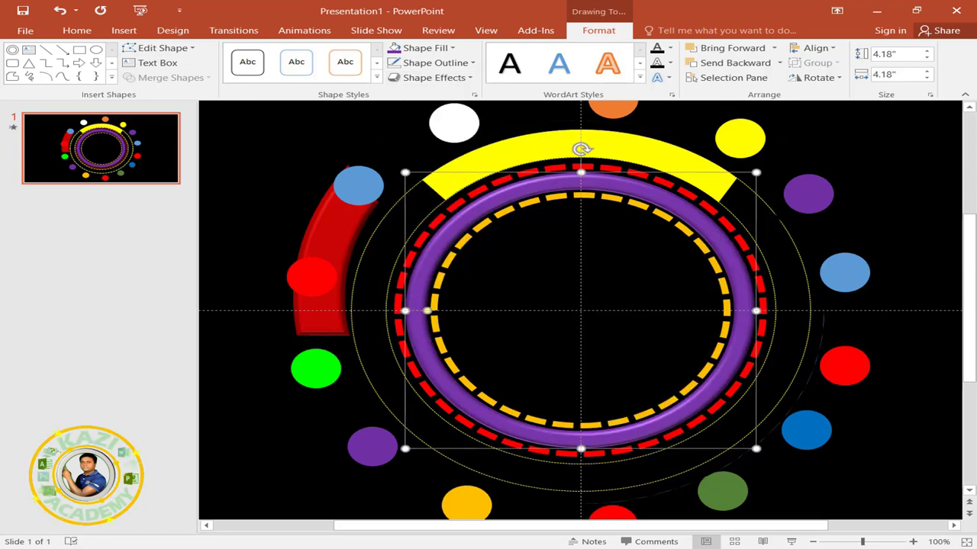
- Zoom out and drag a purple ring copy to the slide's left edge
key("Escape")
scroll(662, 241, "down", 3, "ctrl")
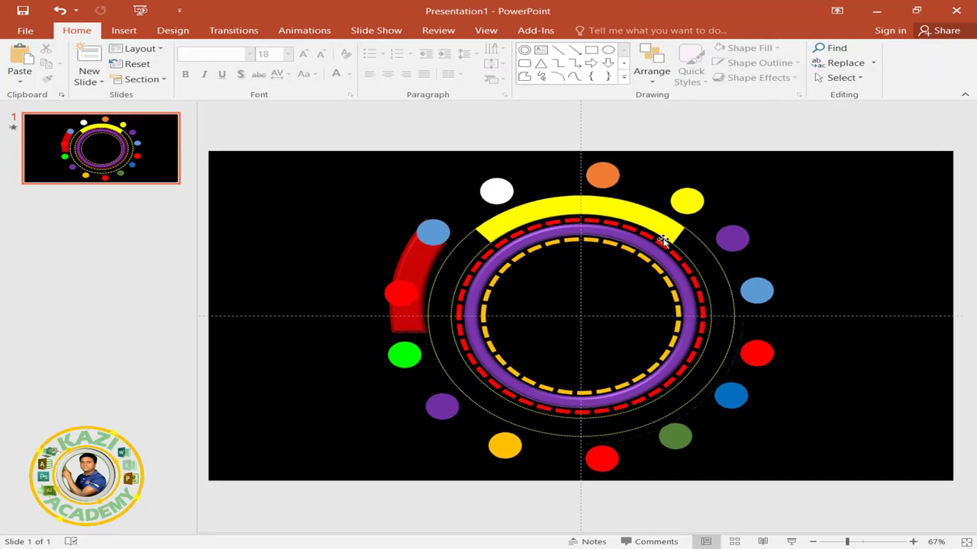
left_click_drag(646, 242, 326, 237)
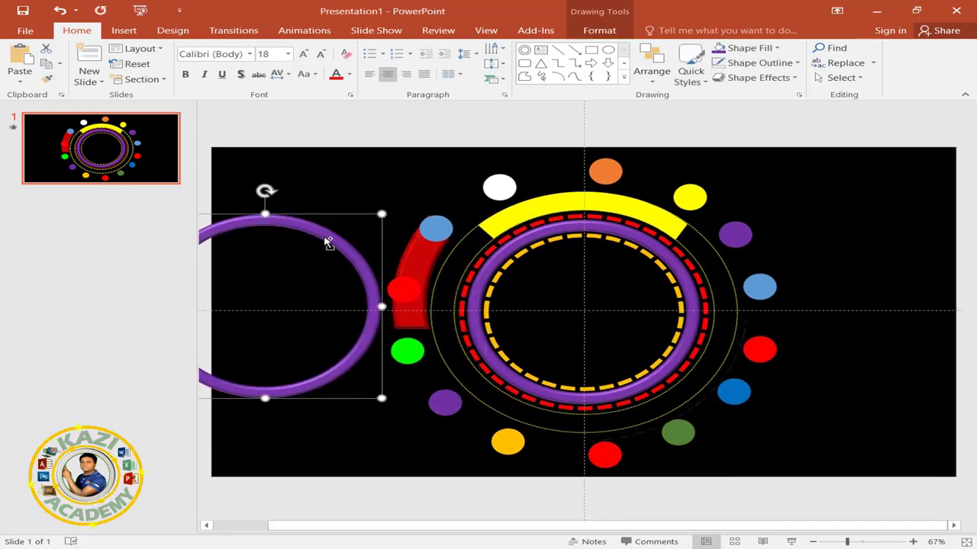
left_click(123, 31)
left_click(238, 70)
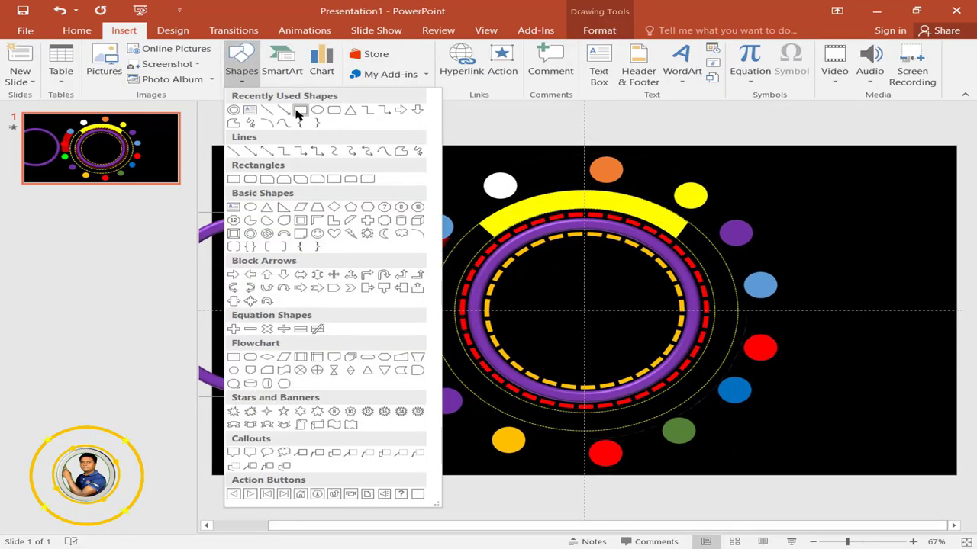
- Draw a rotated 3.57"-wide rectangle and a copy covering most of the centre ring
left_click(299, 112)
left_click_drag(449, 190, 610, 494)
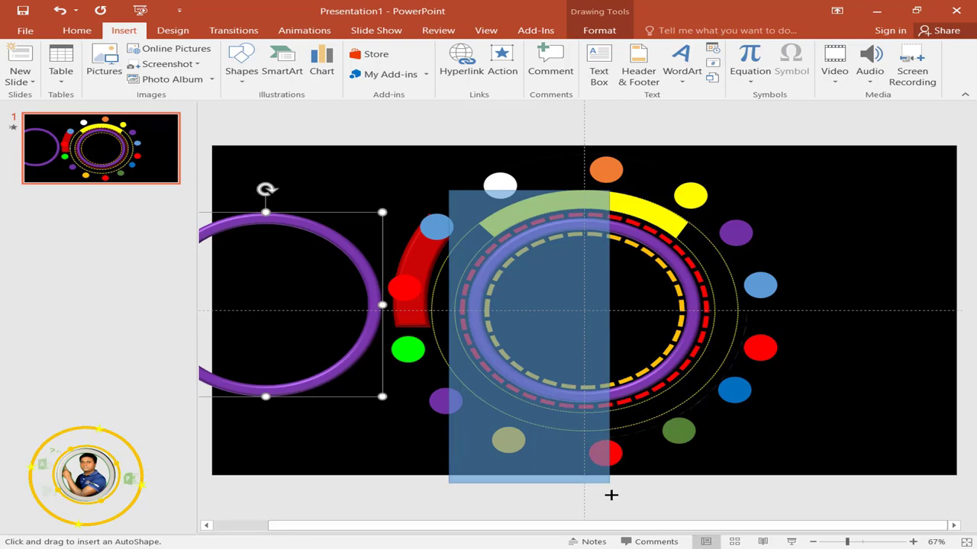
mouse_move(531, 167)
left_mouse_down()
mouse_move(302, 236)
mouse_move(607, 174)
mouse_move(652, 196)
left_mouse_up()
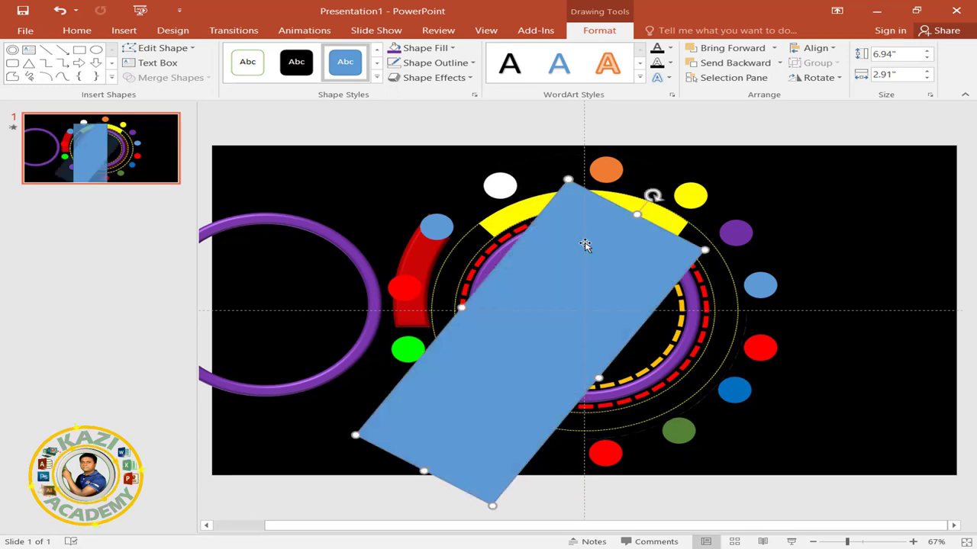
left_click_drag(461, 307, 431, 292)
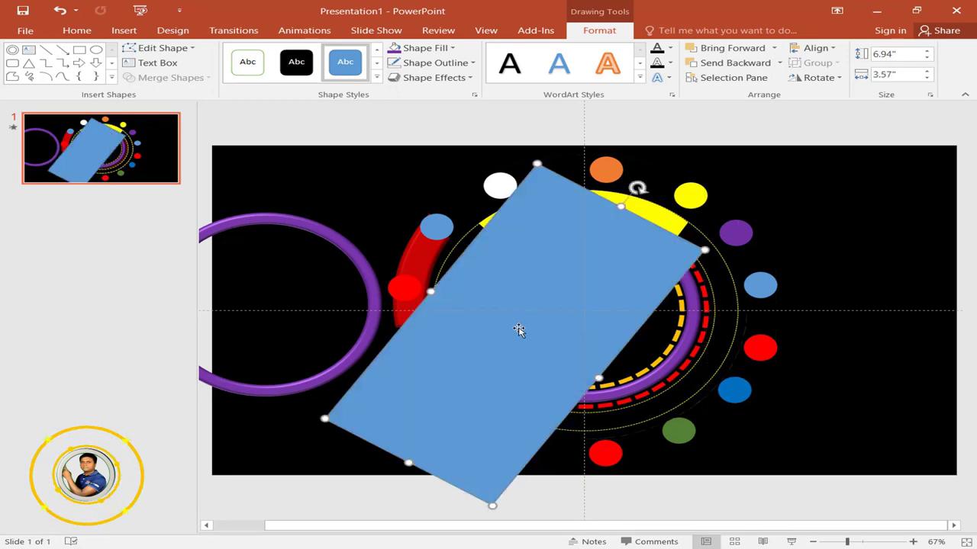
mouse_move(518, 329)
left_mouse_down()
mouse_move(508, 307)
mouse_move(663, 387)
mouse_move(752, 257)
left_mouse_up()
mouse_move(824, 221)
left_mouse_down()
mouse_move(839, 428)
mouse_move(699, 443)
left_mouse_up()
- Subtract both rectangles from the purple ring, leaving a short right-side arc
left_click(692, 298)
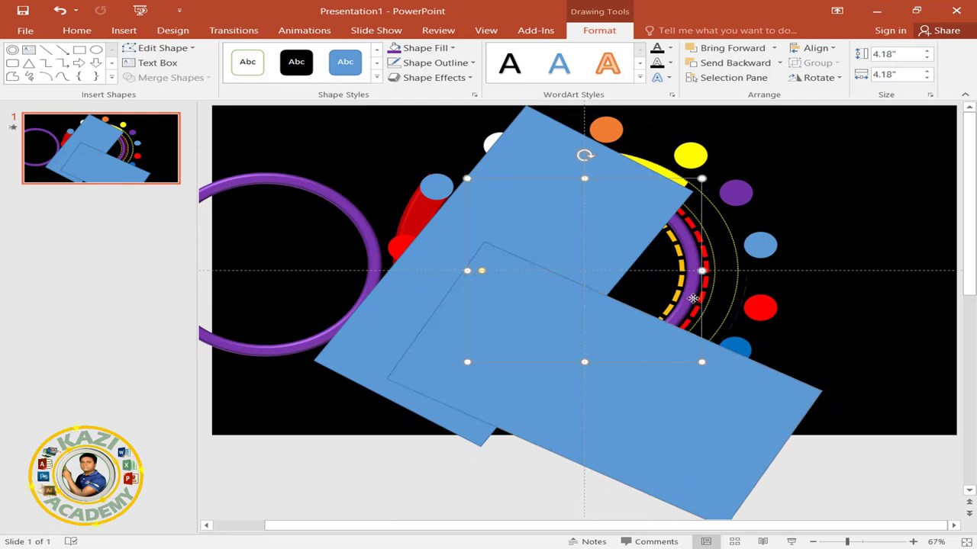
left_click(692, 398, "shift")
left_click(512, 148, "shift")
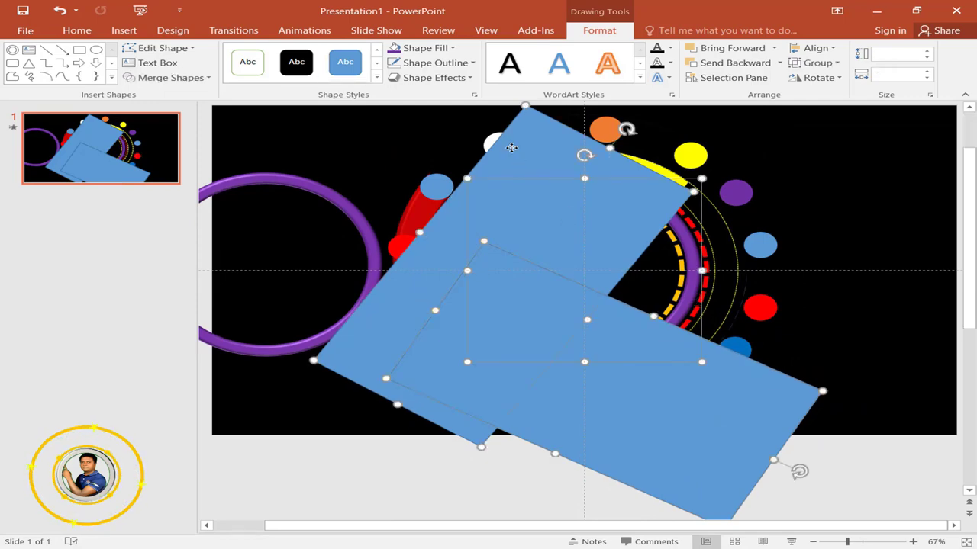
left_click(202, 78)
left_click(162, 154)
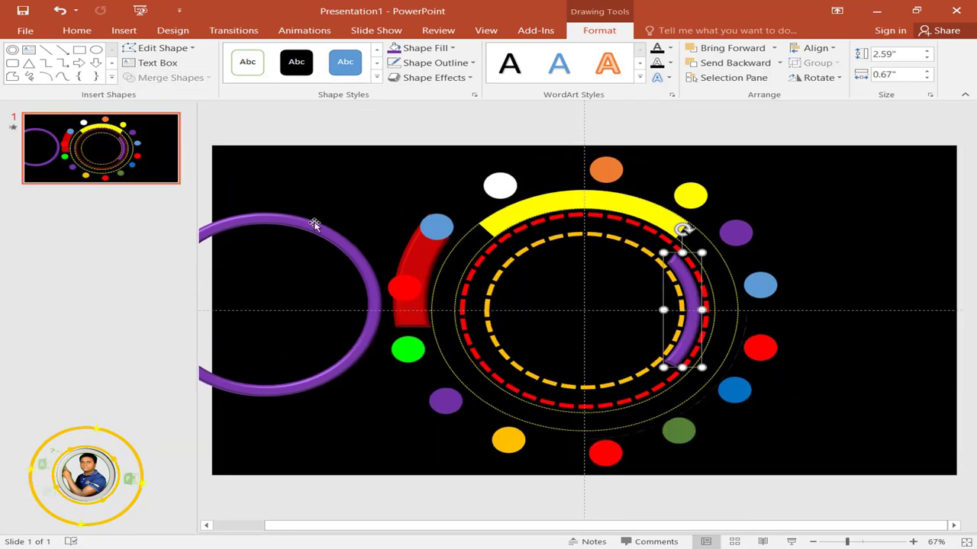
- Centre the left-edge purple ring horizontally and vertically on the slide
left_click(315, 225)
left_click(814, 48)
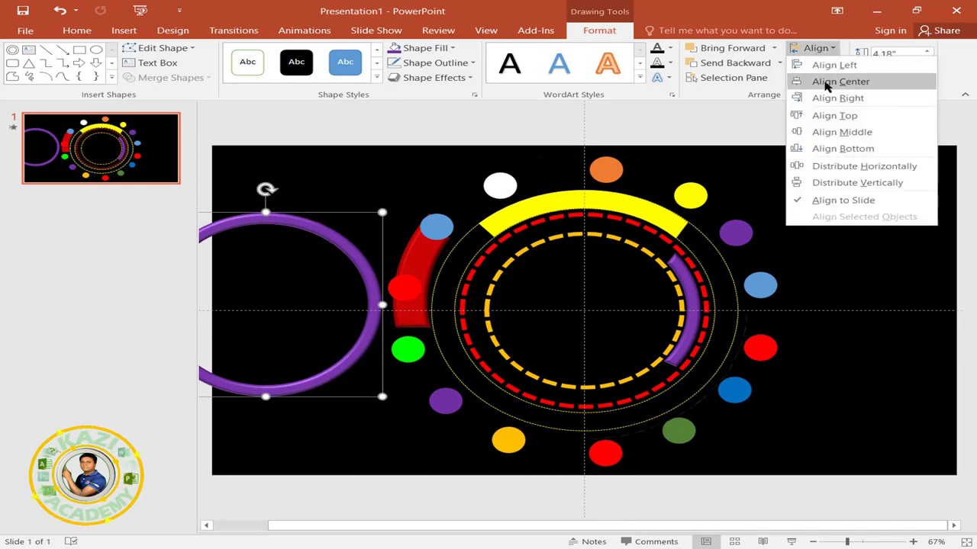
left_click(840, 81)
left_click(814, 48)
left_click(842, 132)
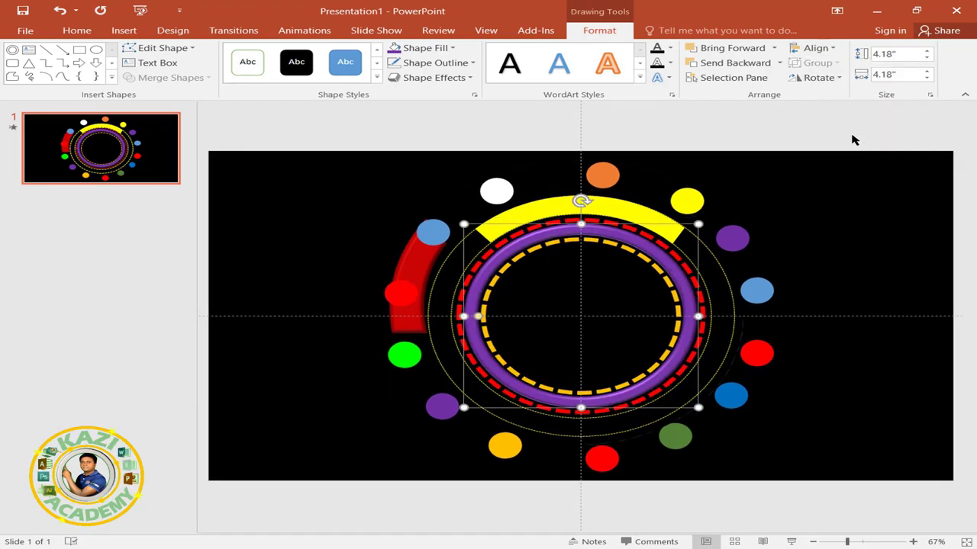
- Send that ring to the back and give it no fill and no outline
scroll(533, 239, "up", 4, "ctrl")
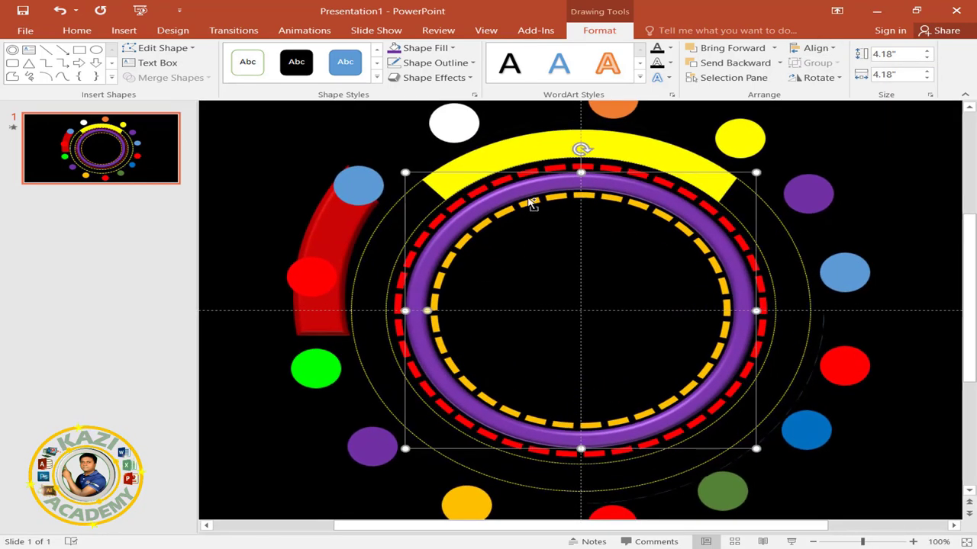
right_click(526, 195)
mouse_move(571, 338)
left_click(724, 338)
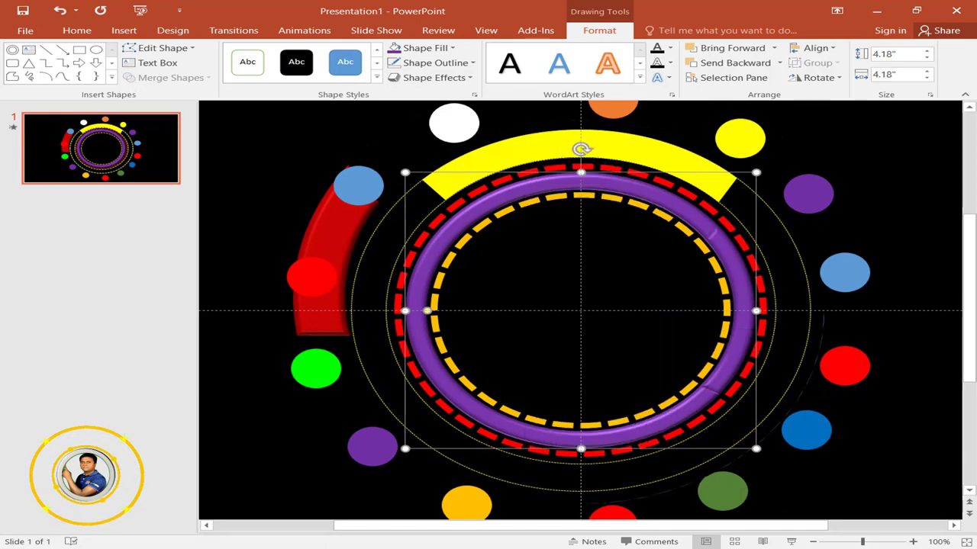
left_click(439, 48)
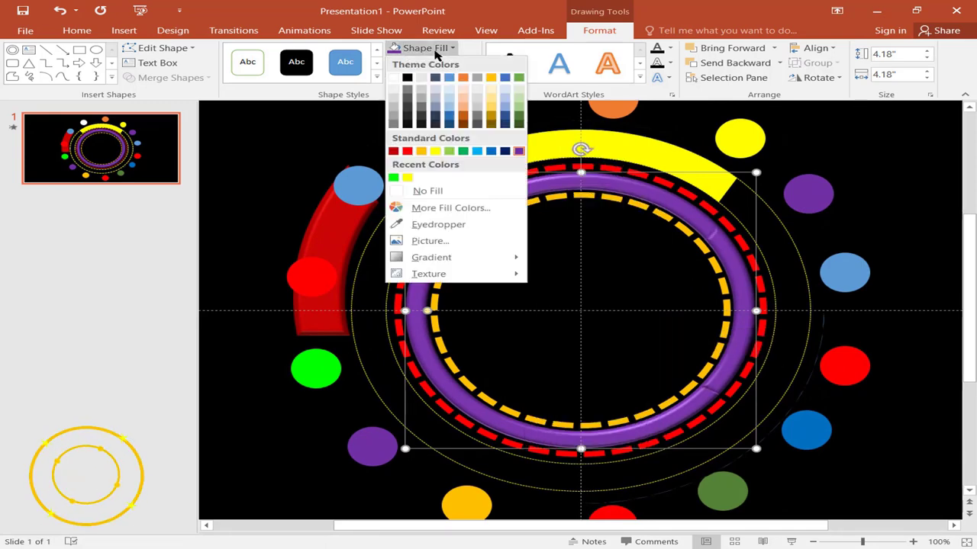
left_click(425, 191)
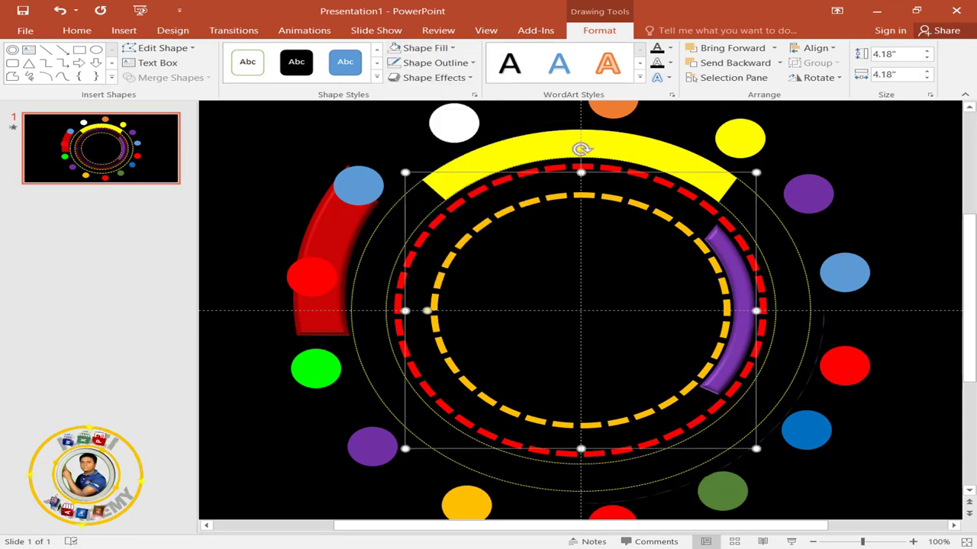
left_click(462, 64)
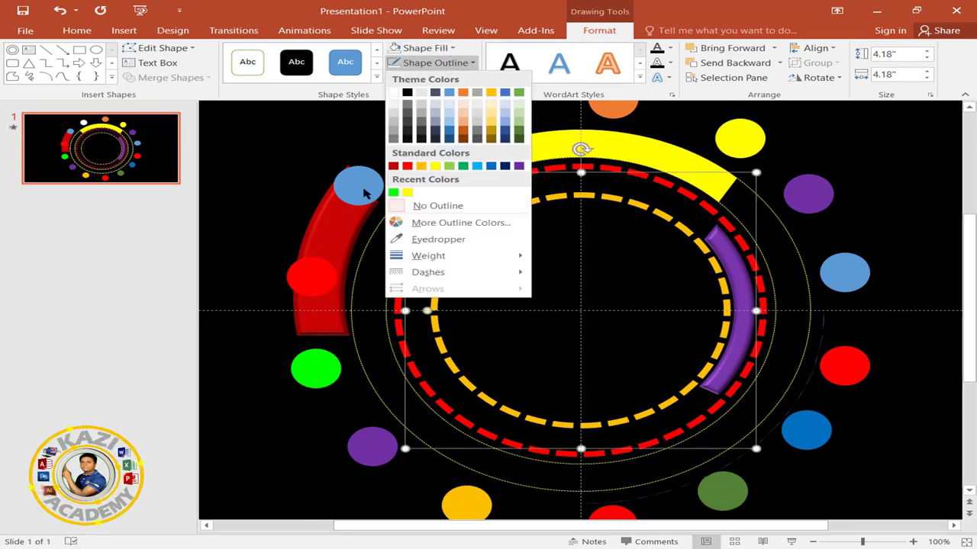
left_click(427, 205)
- Group the invisible ring with the purple arc
left_click(731, 254, "shift")
right_click(729, 249)
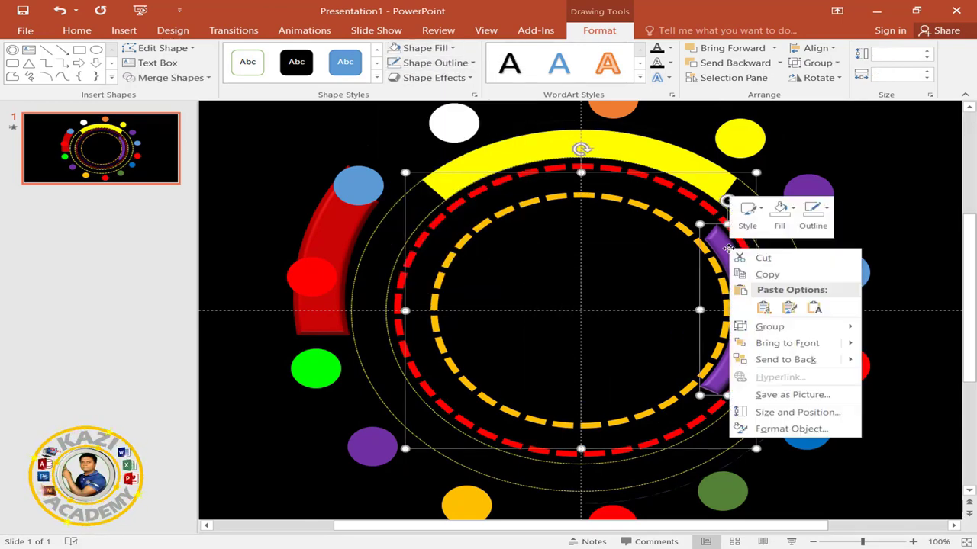
mouse_move(757, 328)
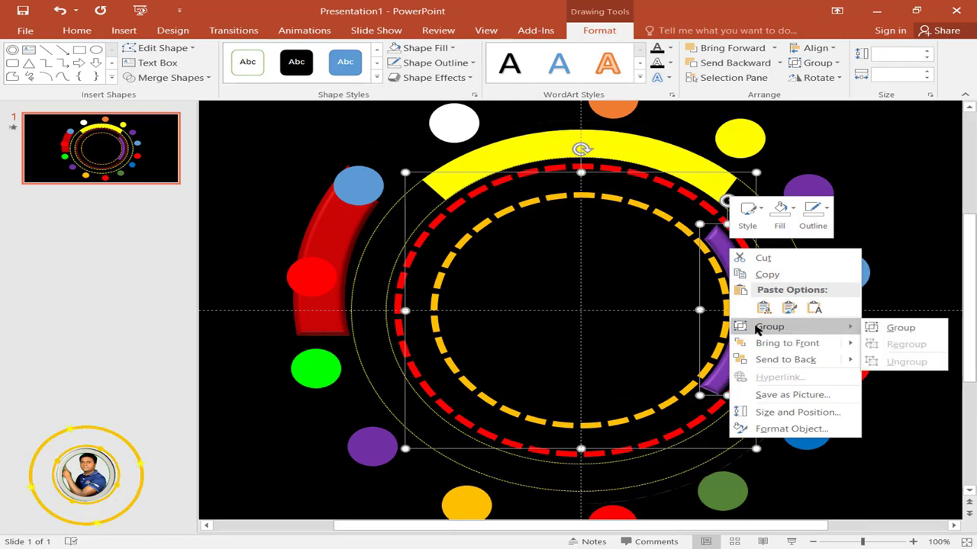
left_click(820, 62)
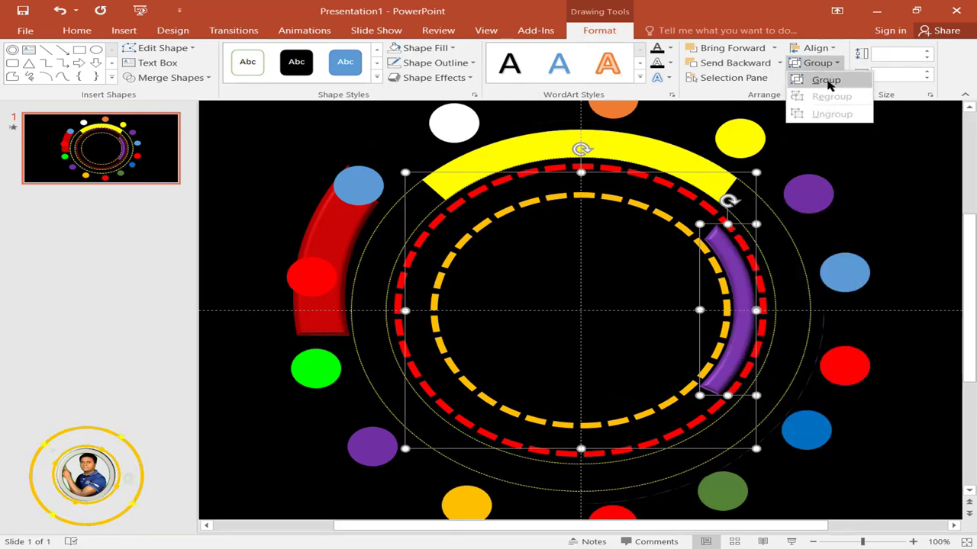
left_click(828, 82)
- Apply a Basic Zoom entrance with the Out variant to the ring group
left_click(292, 34)
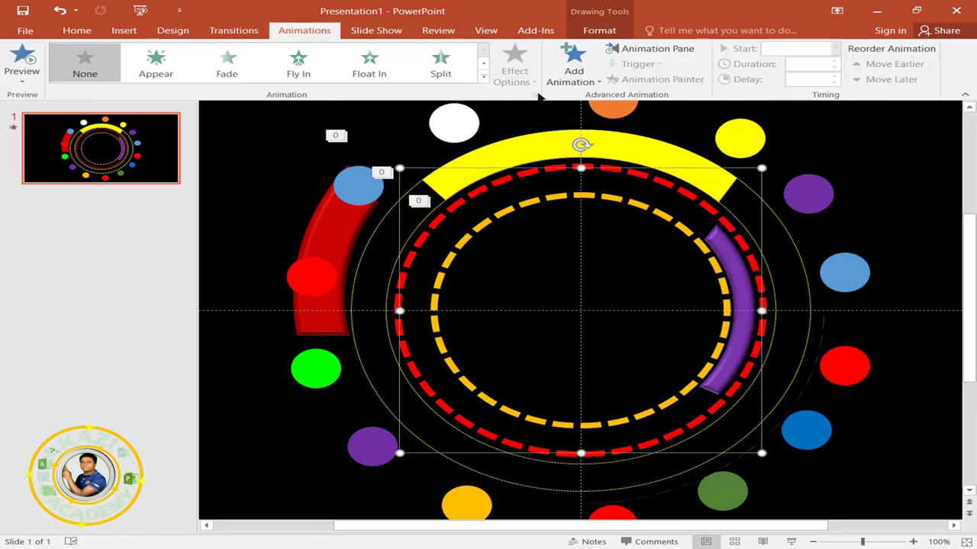
left_click(592, 80)
left_click(593, 482)
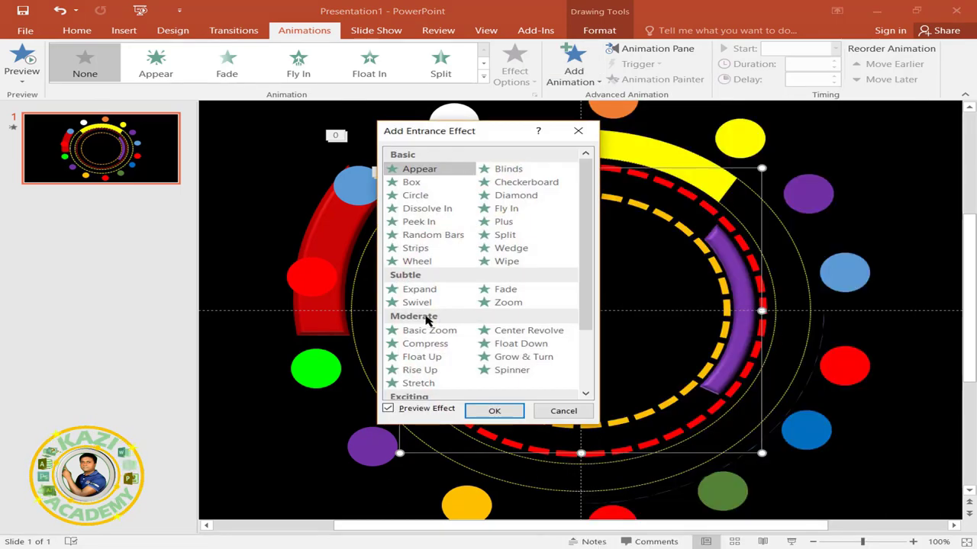
left_click(414, 331)
left_click(493, 411)
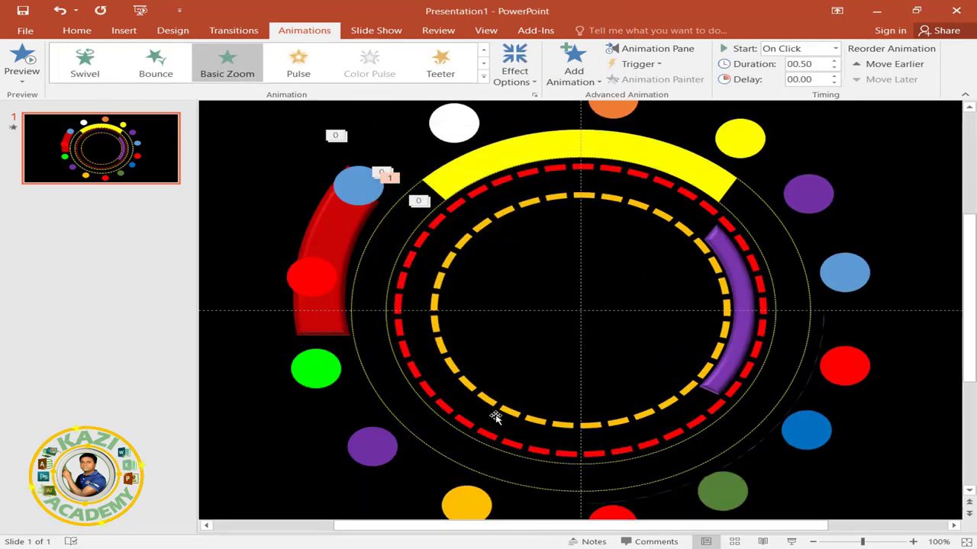
left_click(514, 72)
left_click(549, 206)
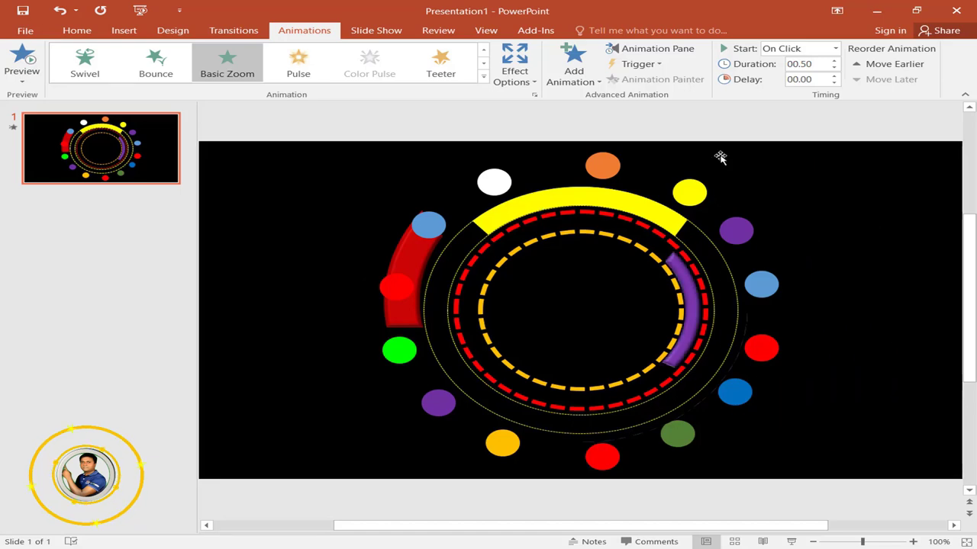
- Make Group 90's zoom start With Previous and last 1 second
left_click(614, 48)
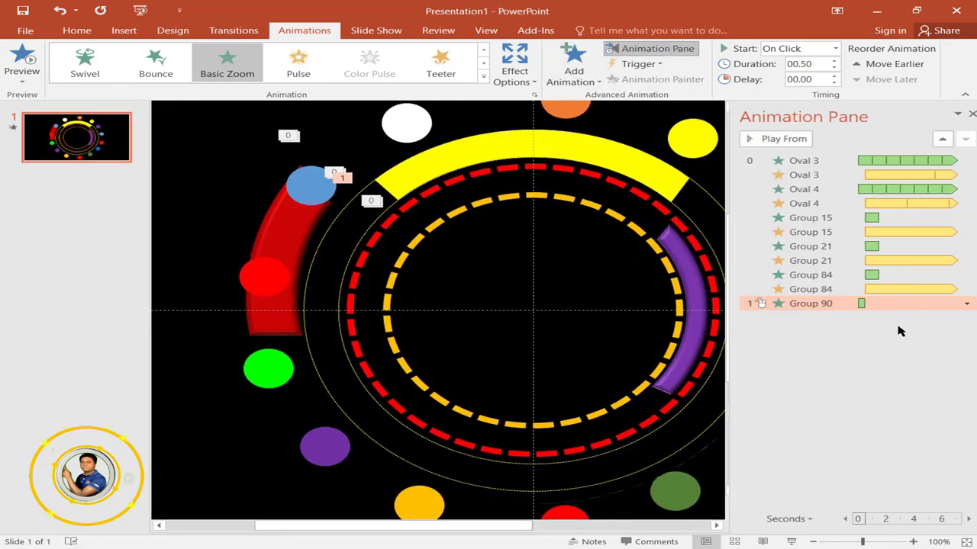
left_click(956, 303)
left_click(875, 332)
left_click(956, 304)
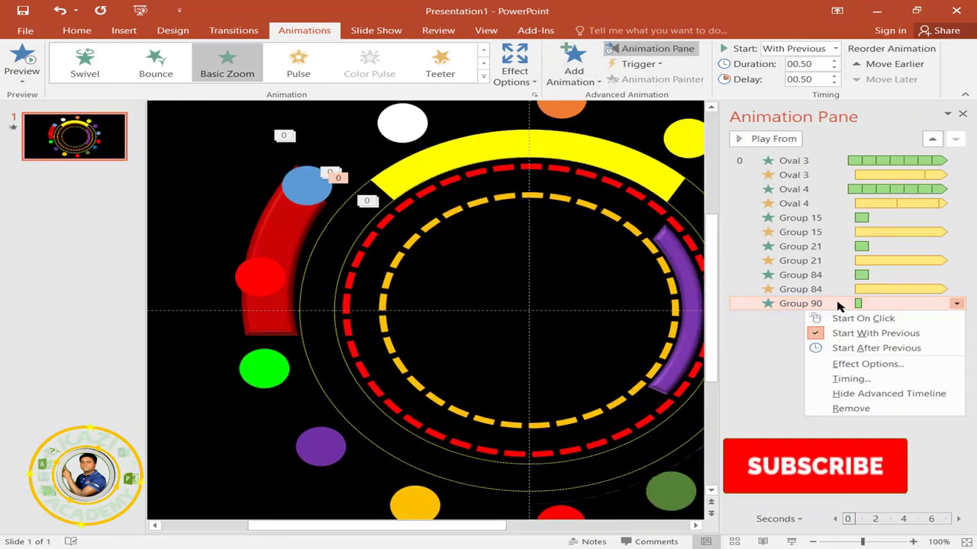
left_click(878, 367)
left_click(738, 140)
left_click(845, 193)
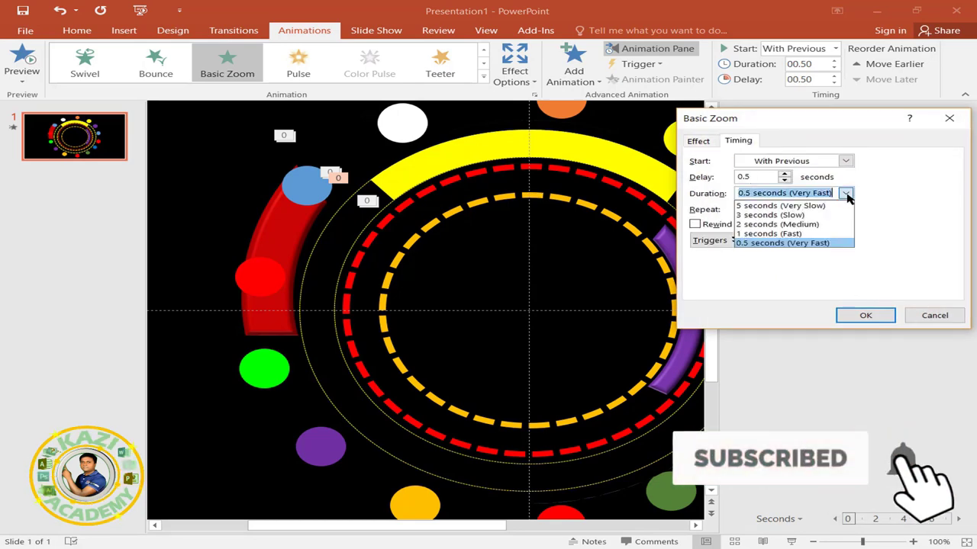
left_click(786, 235)
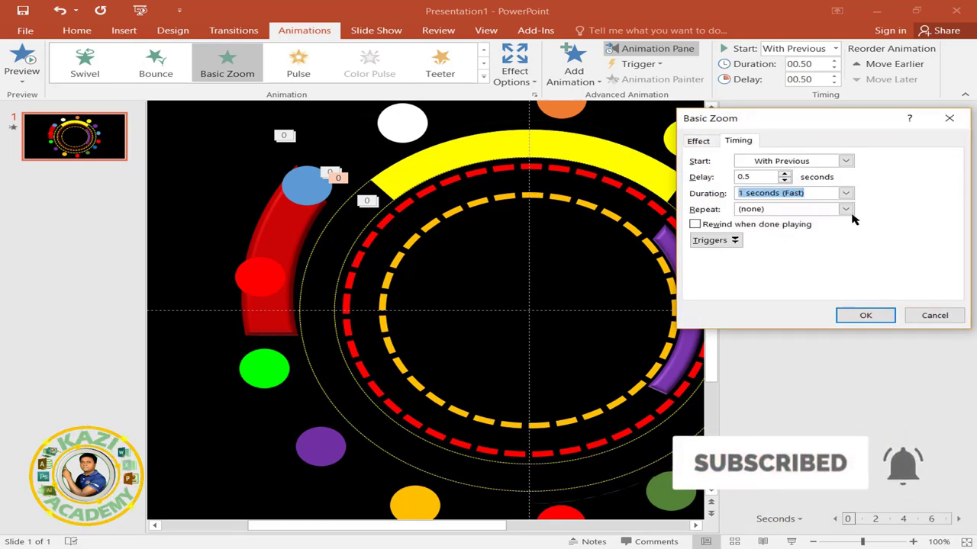
left_click(854, 316)
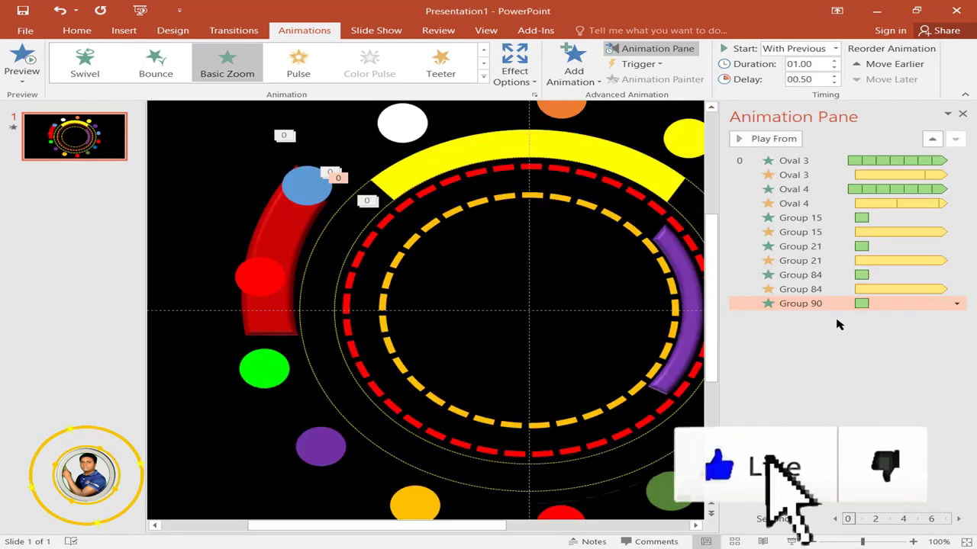
- Add a Spin animation to the ring group, starting With Previous
left_click(680, 262)
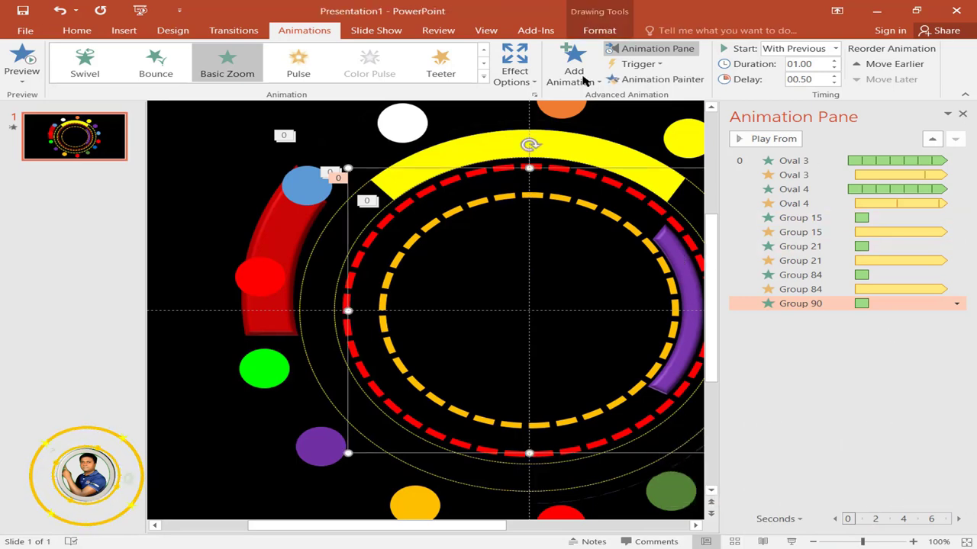
left_click(563, 76)
left_click(799, 259)
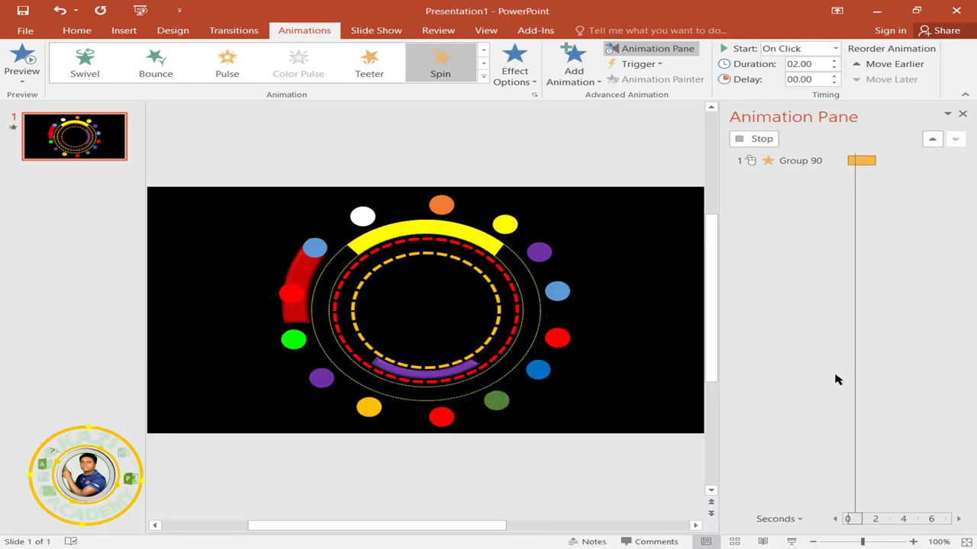
left_click(956, 318)
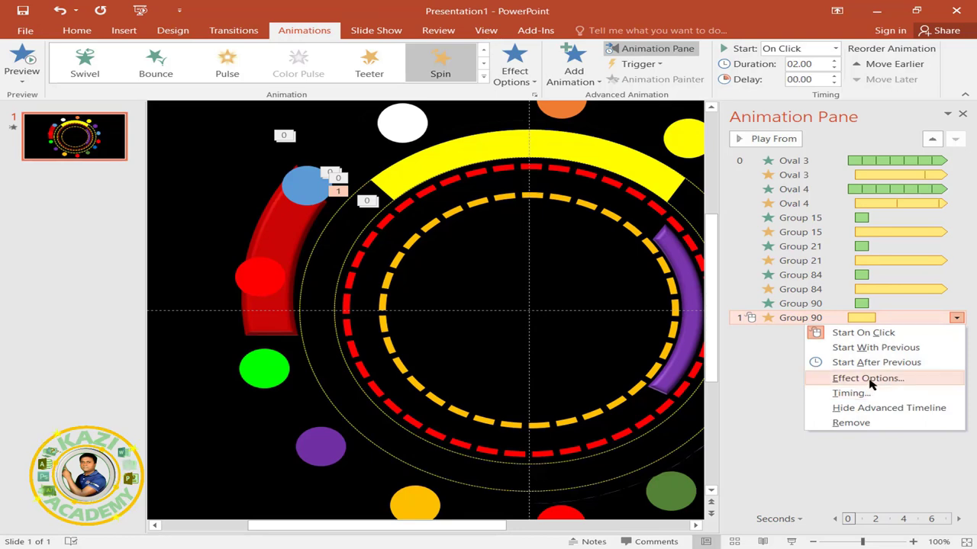
left_click(870, 350)
- Make the spin repeat until end of slide with a 1-second duration
left_click(956, 318)
left_click(828, 377)
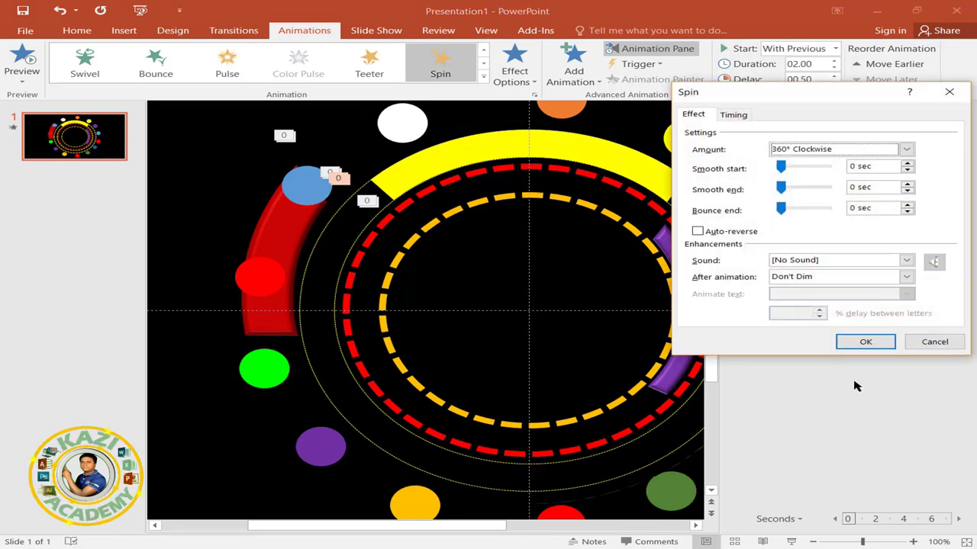
left_click(733, 116)
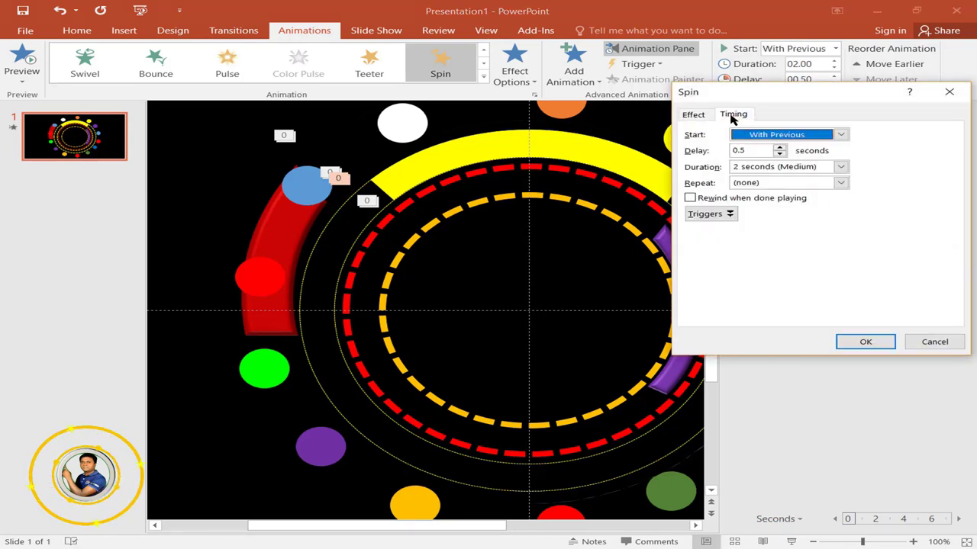
left_click(839, 183)
left_click(813, 267)
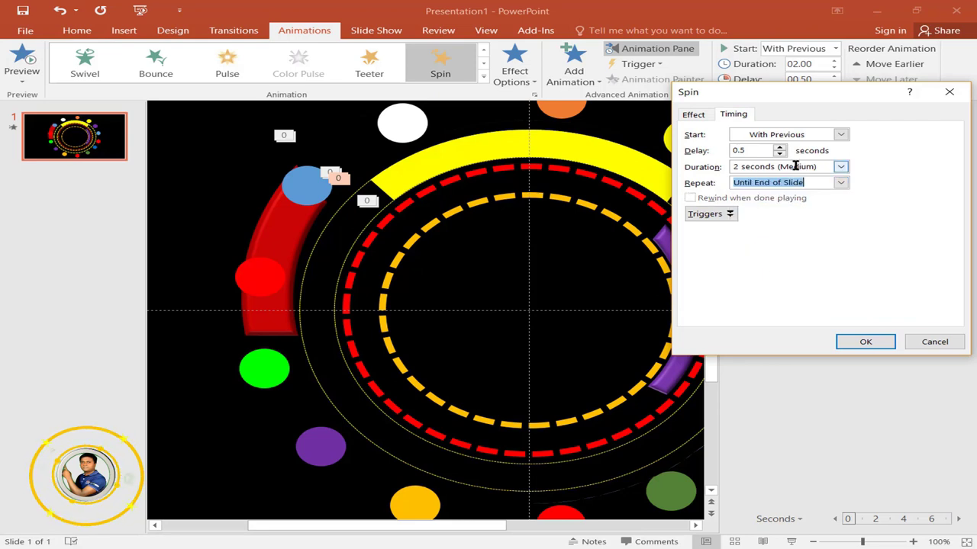
left_click(795, 166)
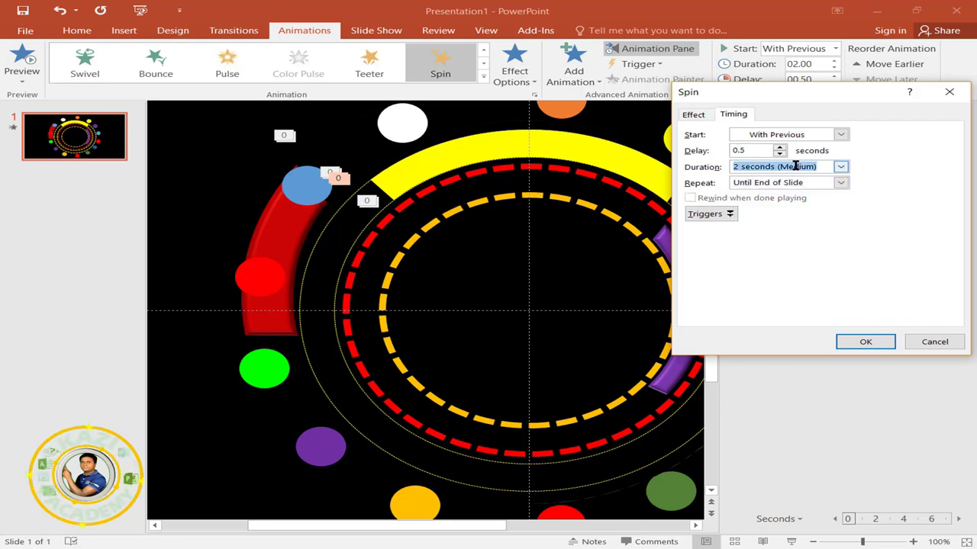
type("1")
left_click(856, 342)
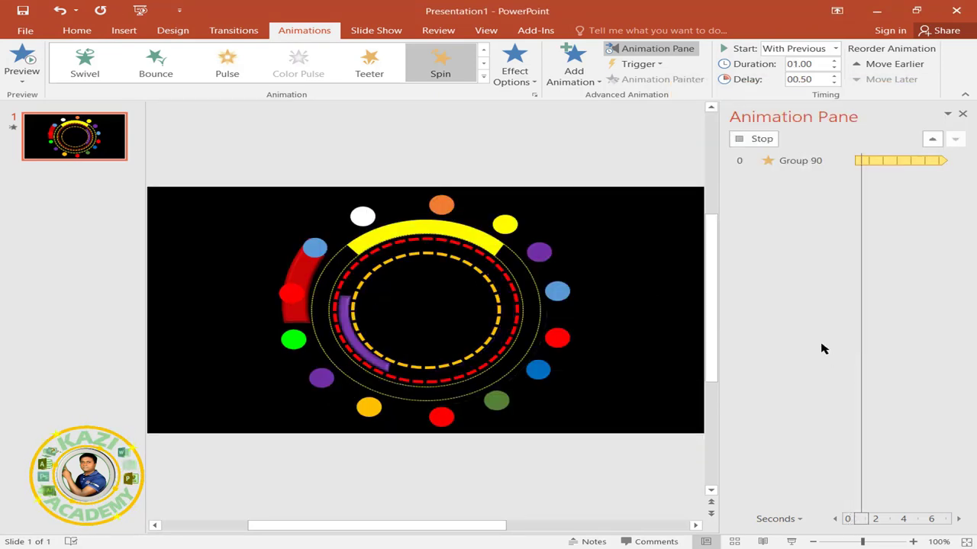
left_click(961, 114)
scroll(915, 266, "down", 5)
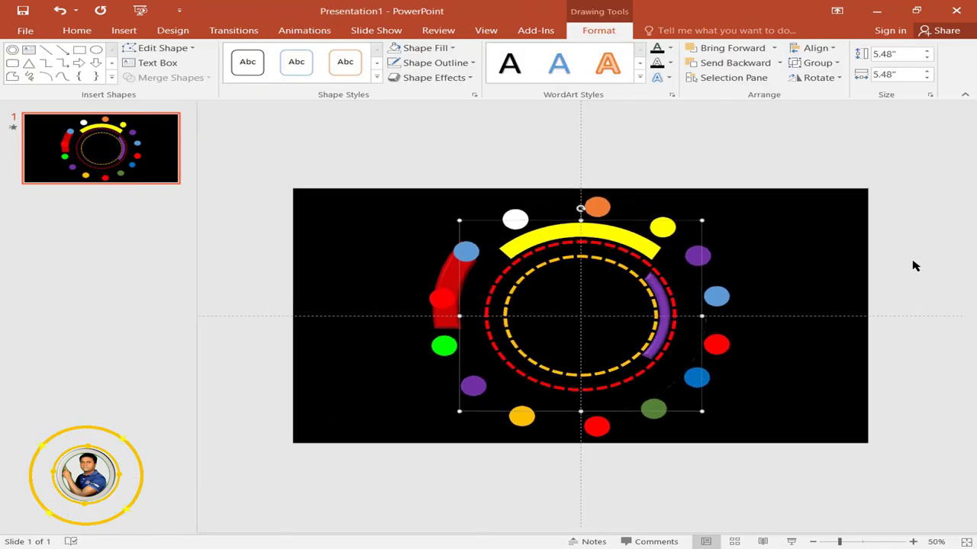
- Shrink the orange dashed circle, red dashed circle and faint ring around their centres
left_click(846, 461)
scroll(693, 375, "up", 5)
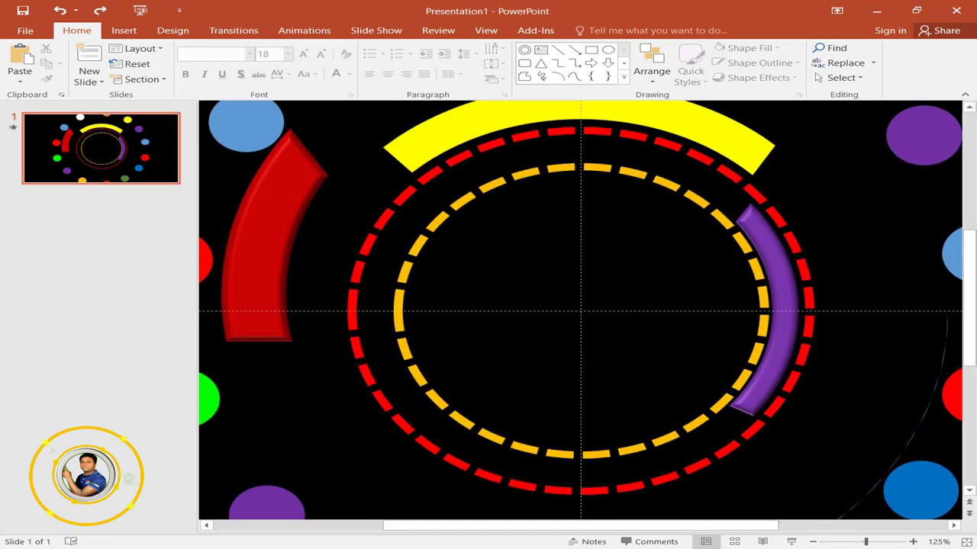
left_click(523, 449)
left_click_drag(763, 455, 707, 410)
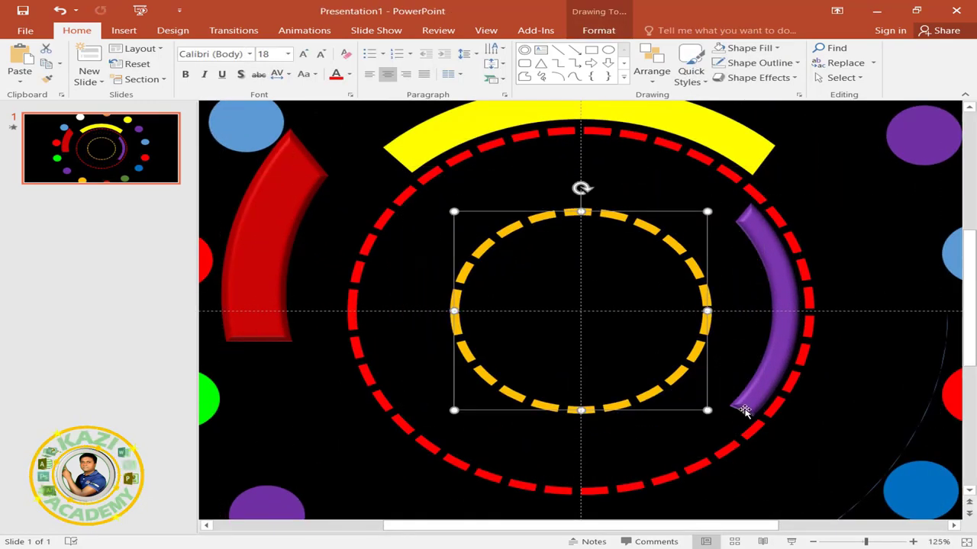
key("Tab")
key("shift+Up")
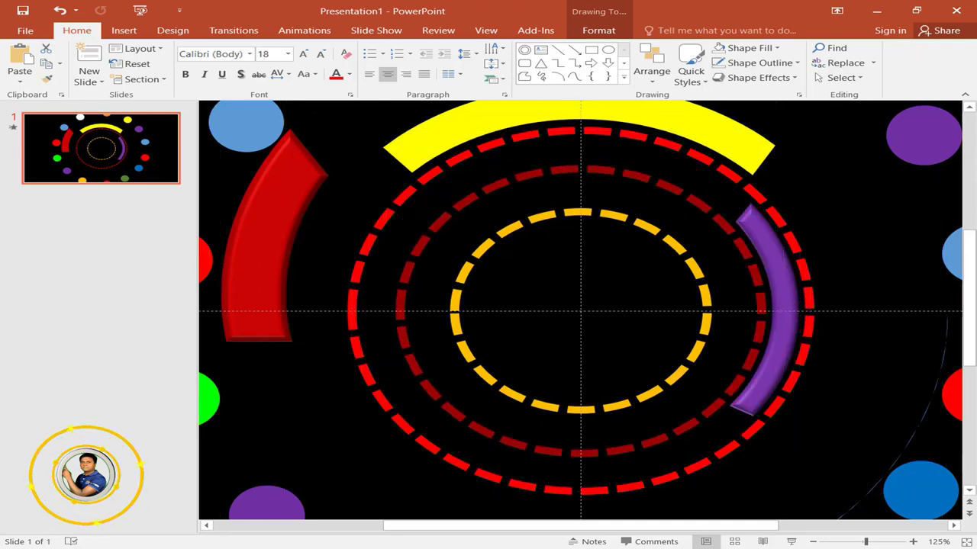
left_click_drag(810, 492, 761, 452)
key("Tab")
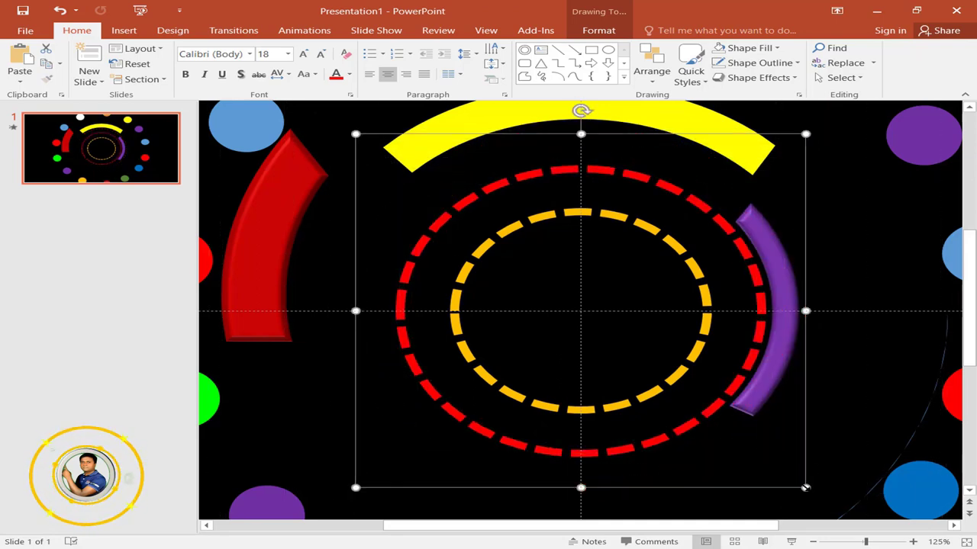
left_click_drag(805, 487, 747, 441)
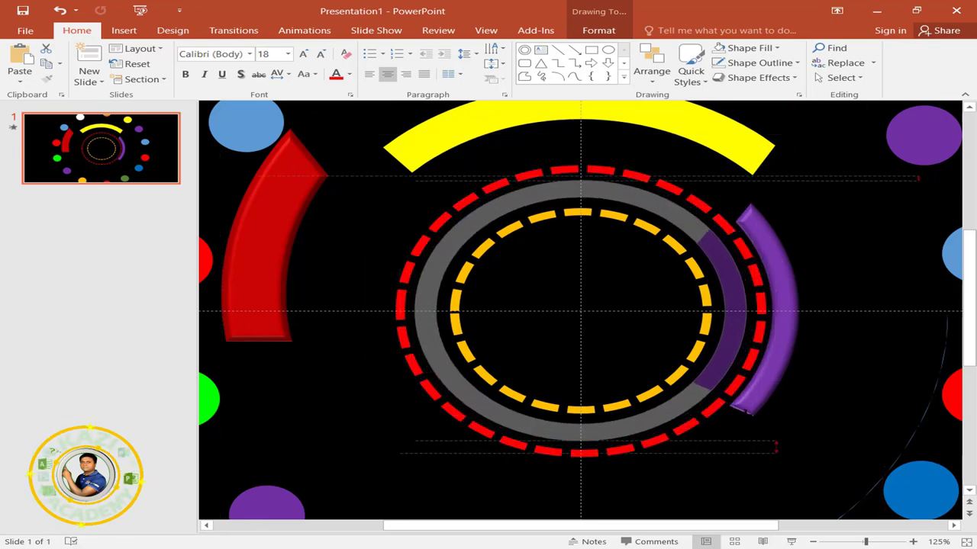
key("Escape")
scroll(746, 509, "down", 5)
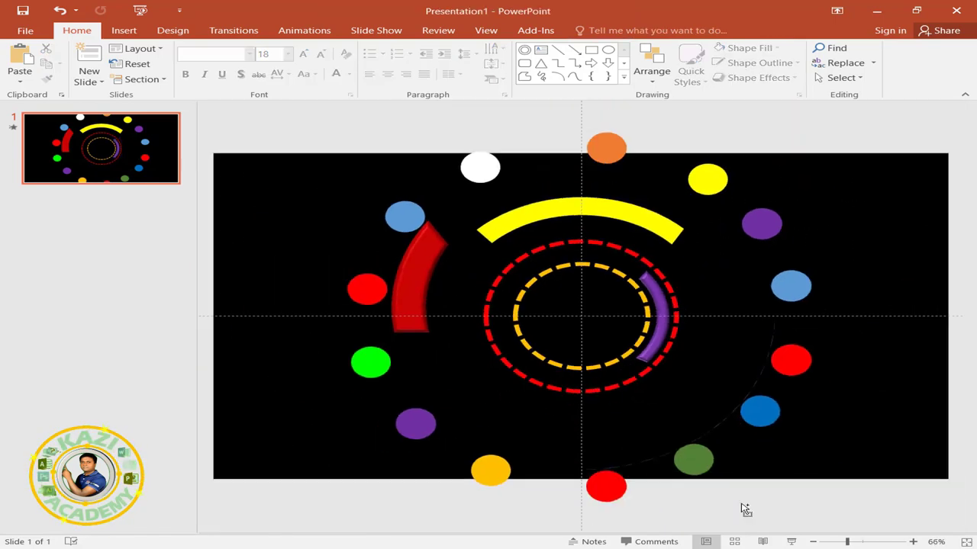
- Shrink the ring group to fit inside the dots and centre it vertically
left_click(632, 228)
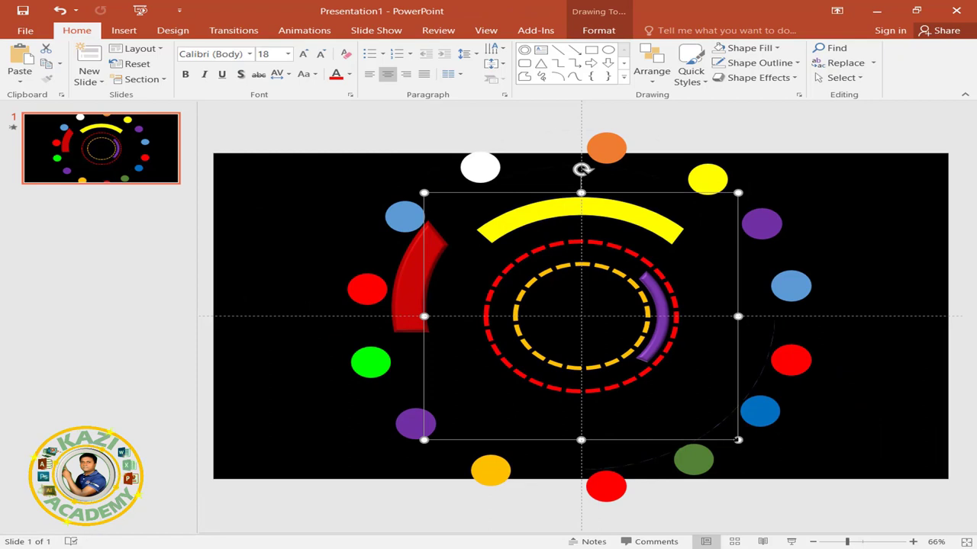
left_click_drag(738, 440, 706, 414)
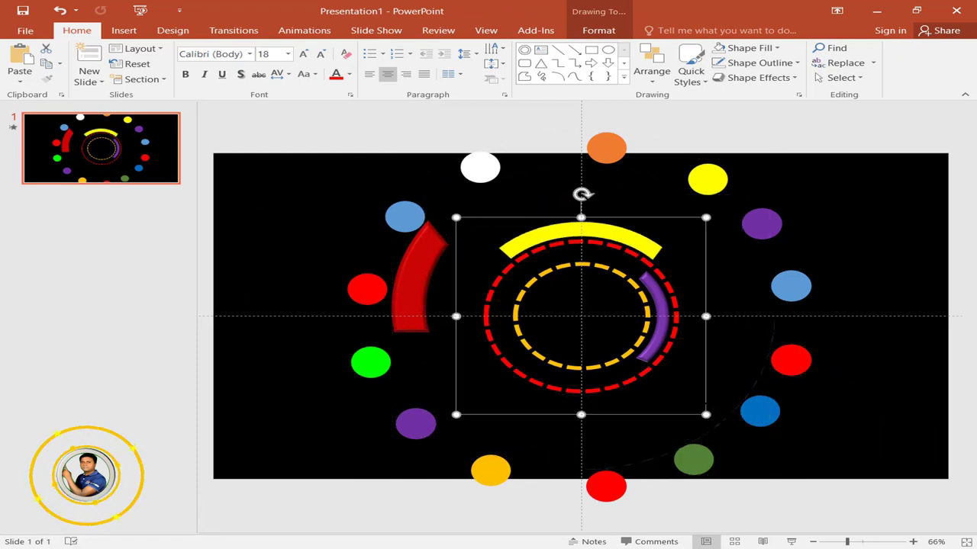
left_click(413, 292)
left_click(546, 238)
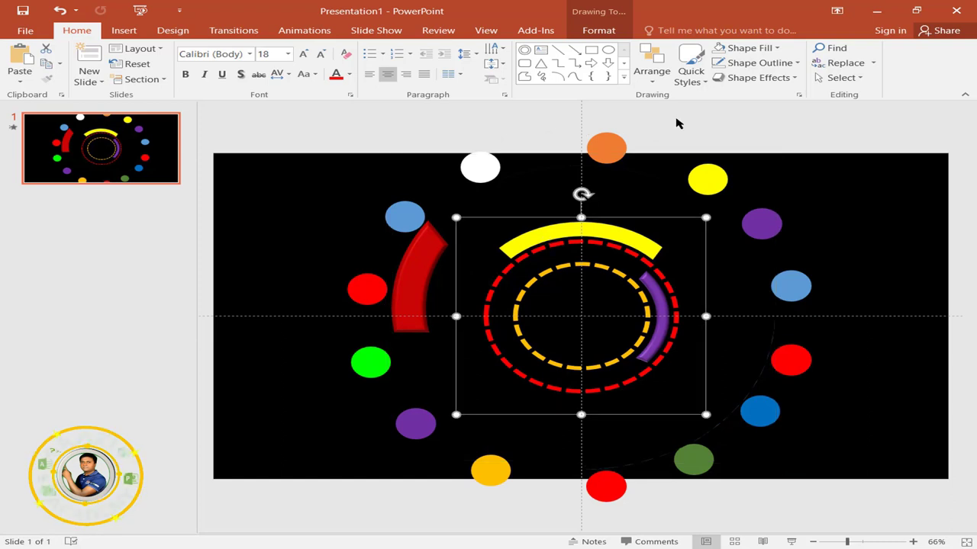
left_click(599, 30)
left_click(814, 47)
left_click(835, 81)
left_click(815, 48)
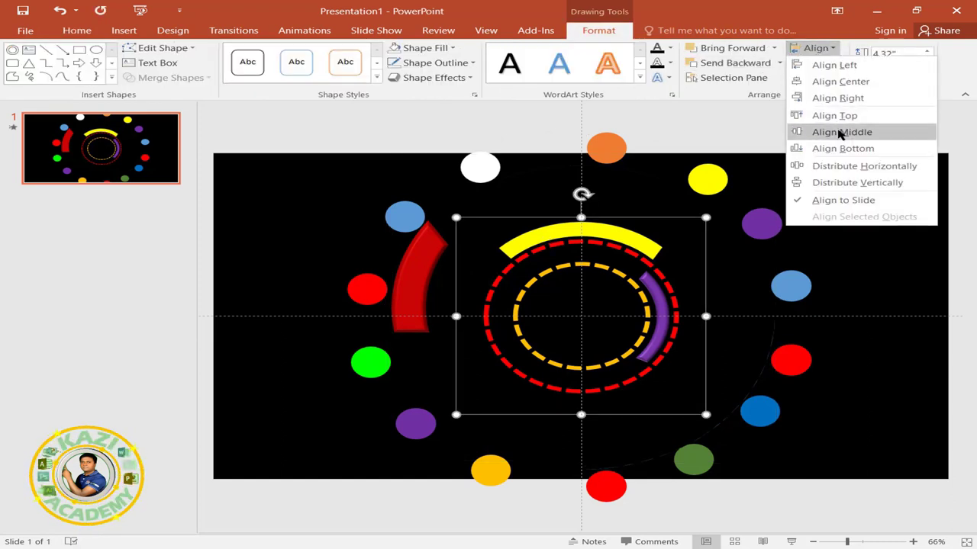
left_click(840, 133)
- Resize the inner arc graphic to 4.98" and centre it horizontally and vertically
left_click(428, 266)
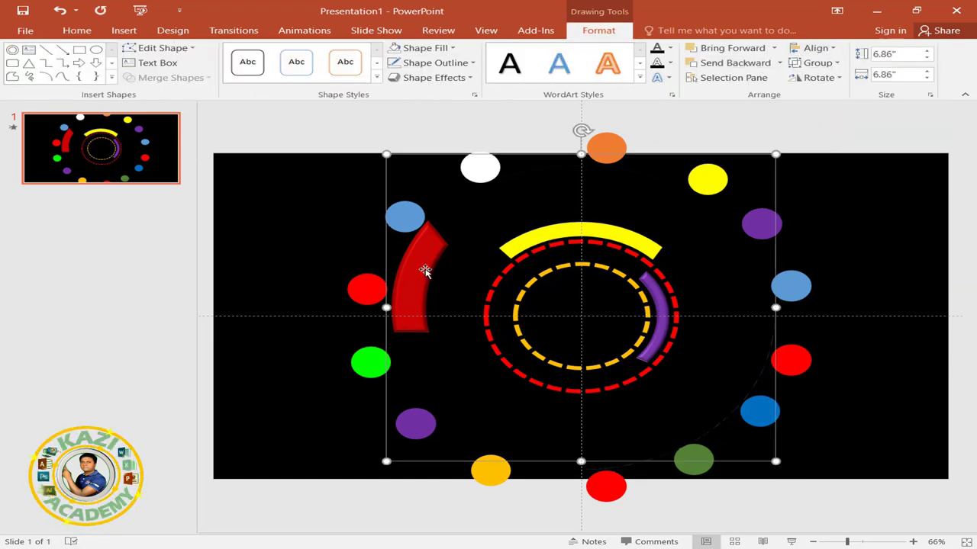
left_click_drag(775, 461, 718, 418)
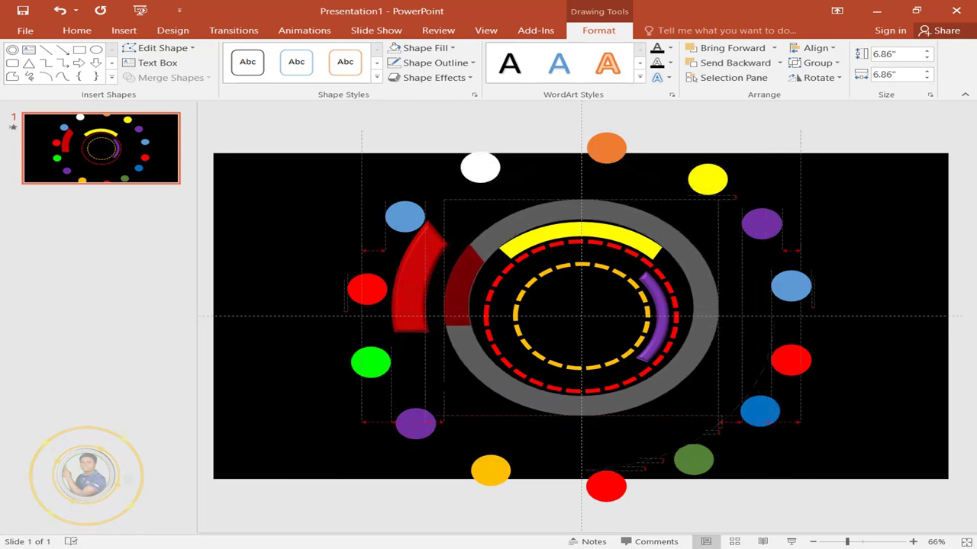
left_click_drag(717, 418, 723, 419)
left_click(814, 48)
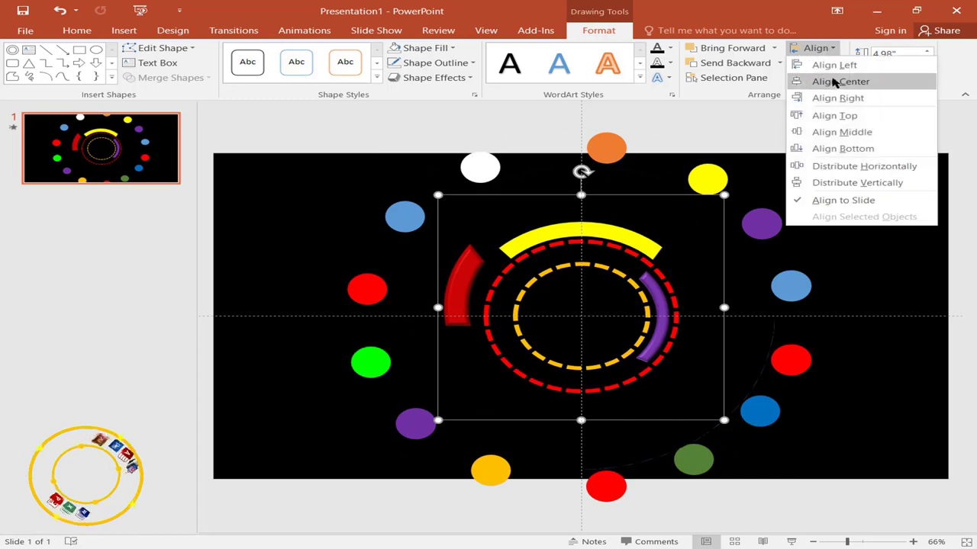
left_click(833, 81)
left_click(827, 51)
left_click(845, 131)
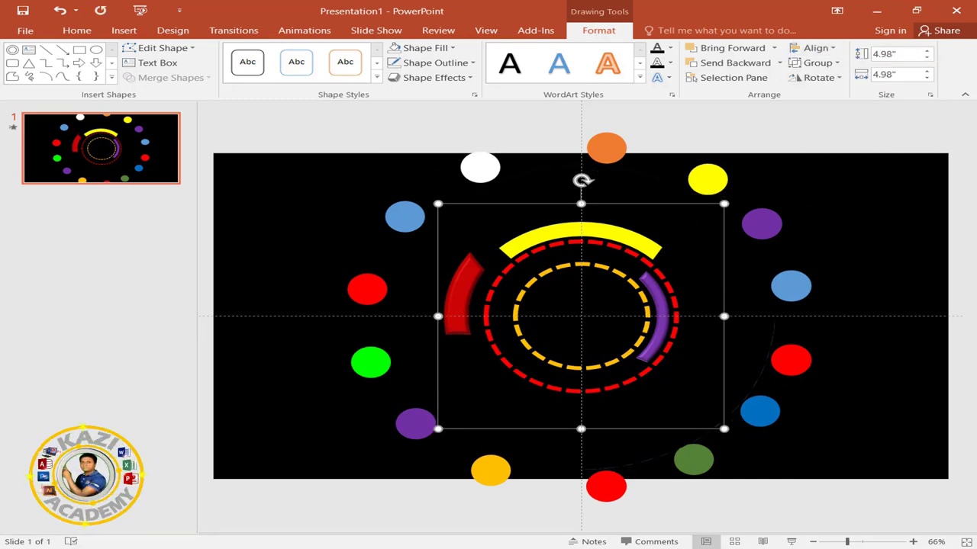
- Resize the circle of coloured dots to 7.53" and centre it on the slide
left_click(773, 412)
mouse_move(822, 517)
left_mouse_down()
mouse_move(787, 477)
mouse_move(795, 484)
left_mouse_up()
left_click(815, 48)
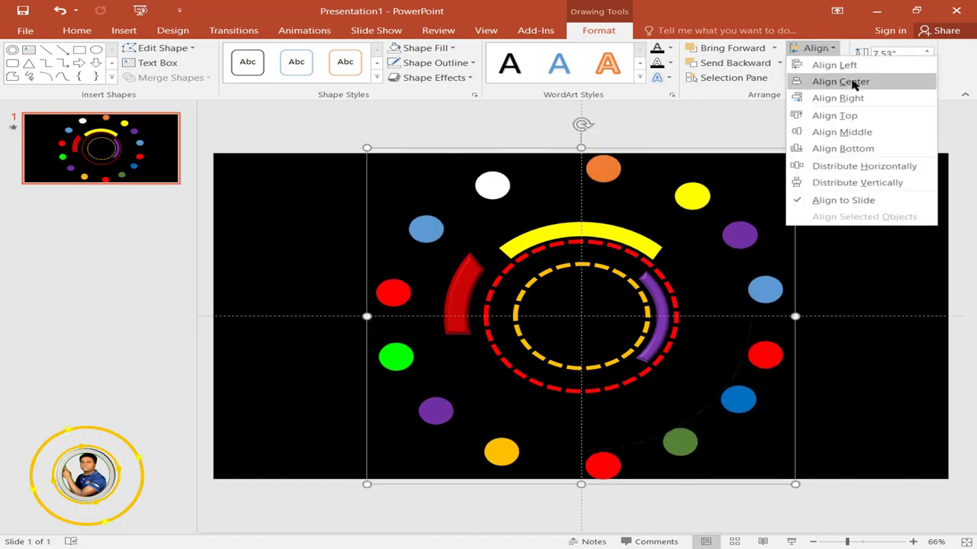
left_click(841, 131)
key("Escape")
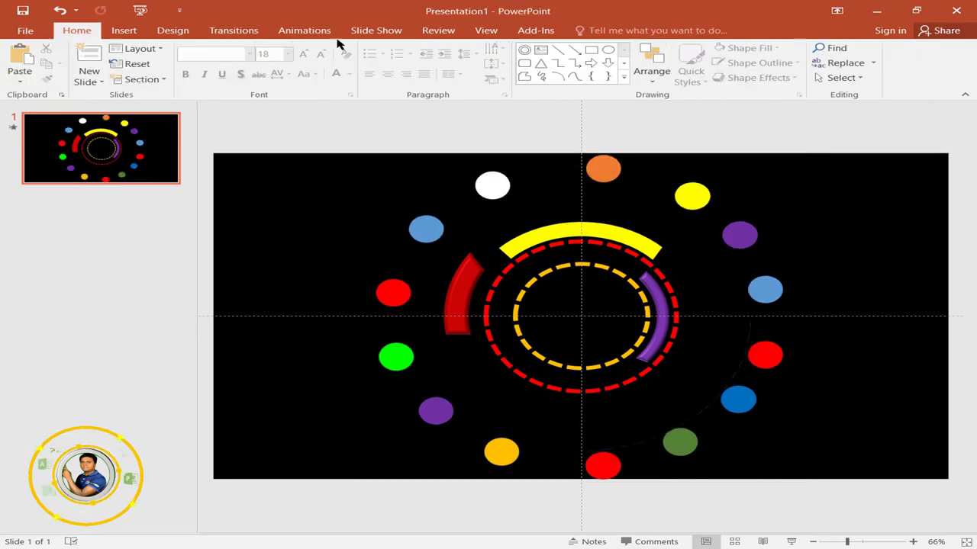
left_click(139, 34)
- Draw a blue donut, size it to 6.06" and centre it on the slide
left_click(240, 69)
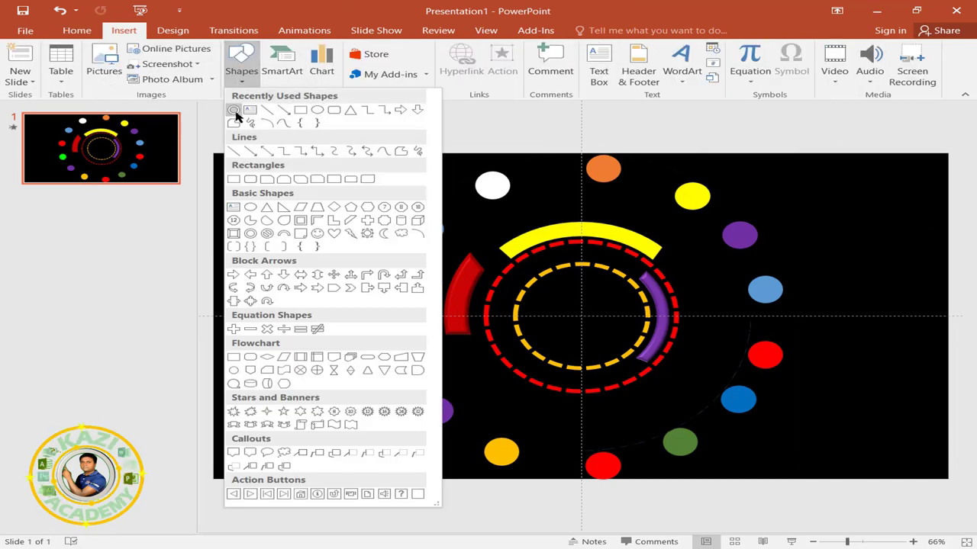
left_click(234, 111)
left_click_drag(261, 251, 390, 345)
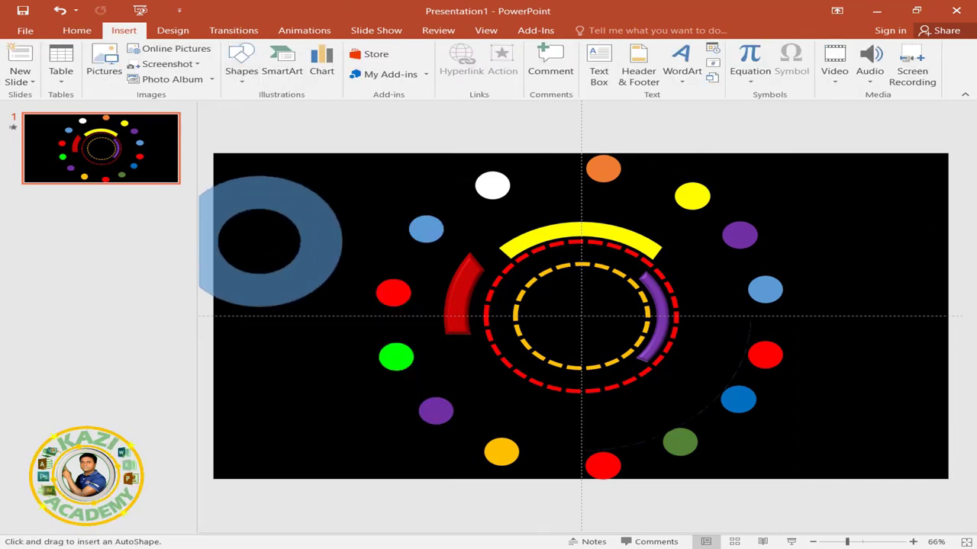
left_click_drag(327, 279, 647, 328)
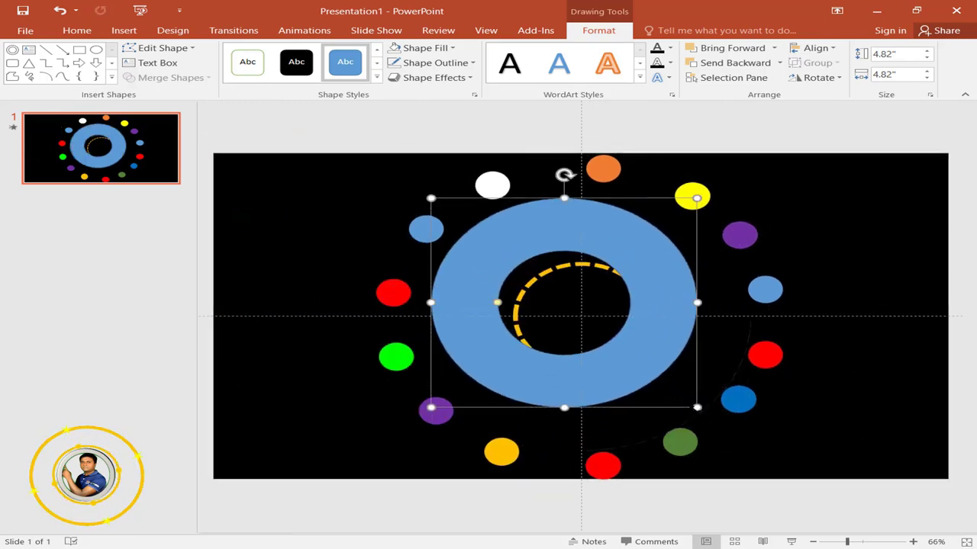
left_click_drag(697, 408, 731, 434)
left_click(816, 48)
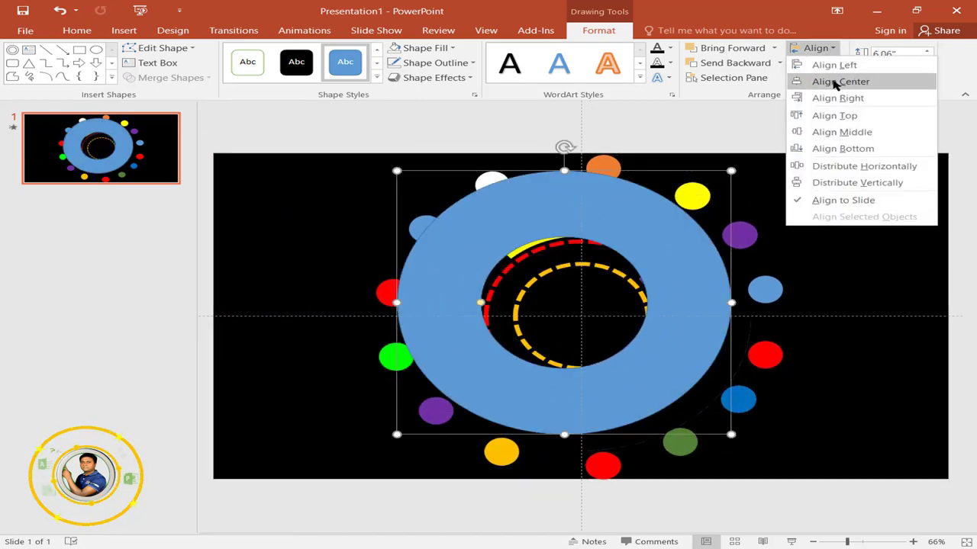
left_click(838, 81)
left_click(814, 48)
left_click(837, 132)
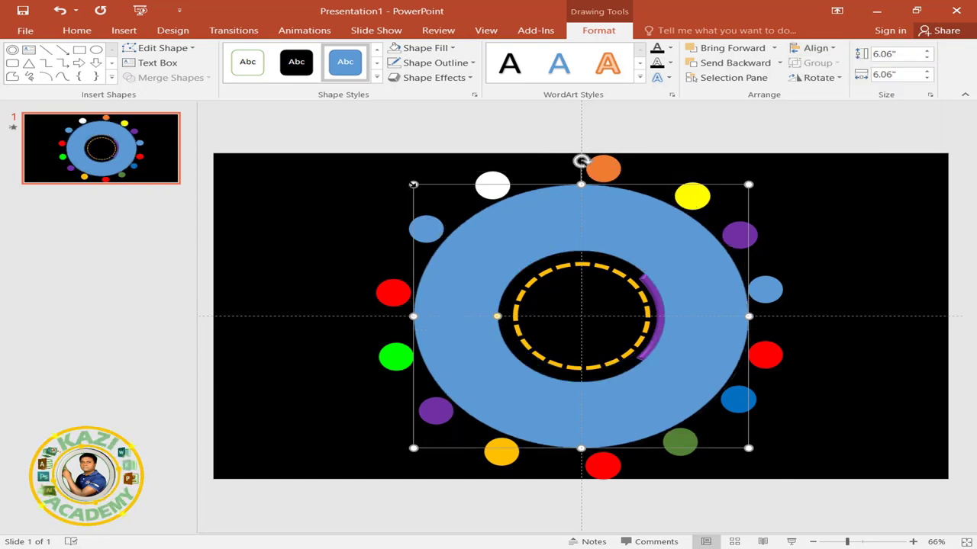
- Enlarge the donut to 6.17", thin its band, re-centre it, then move it partly off the left edge
left_click_drag(412, 185, 407, 180)
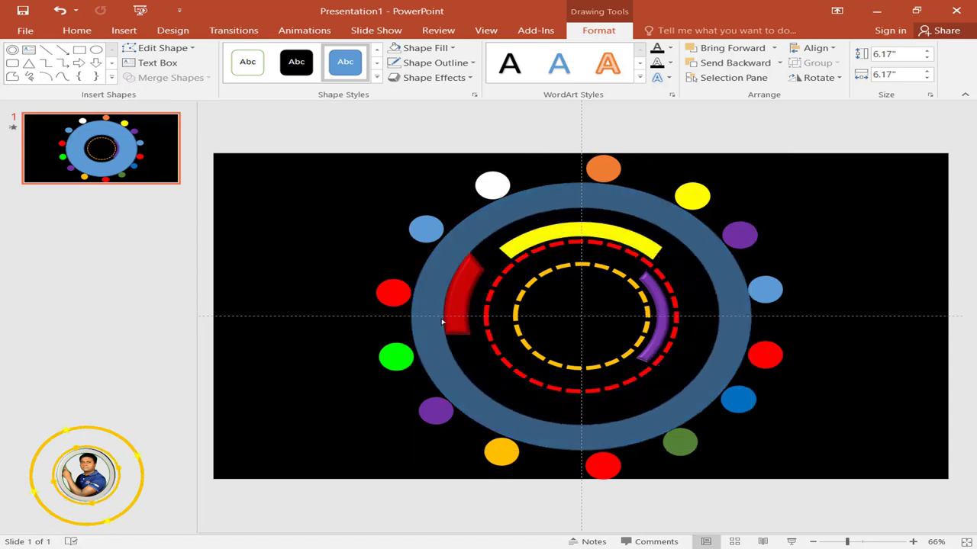
left_click_drag(442, 322, 440, 321)
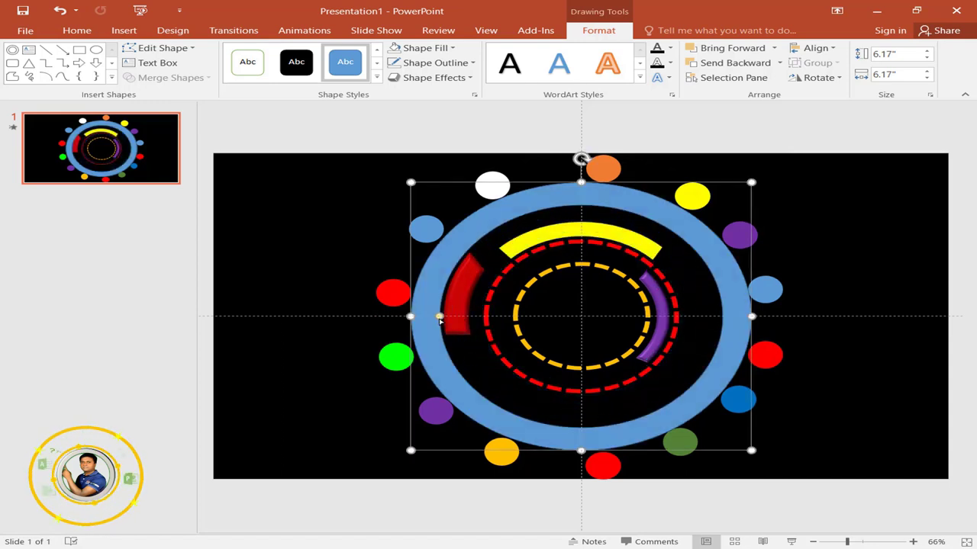
left_click(813, 48)
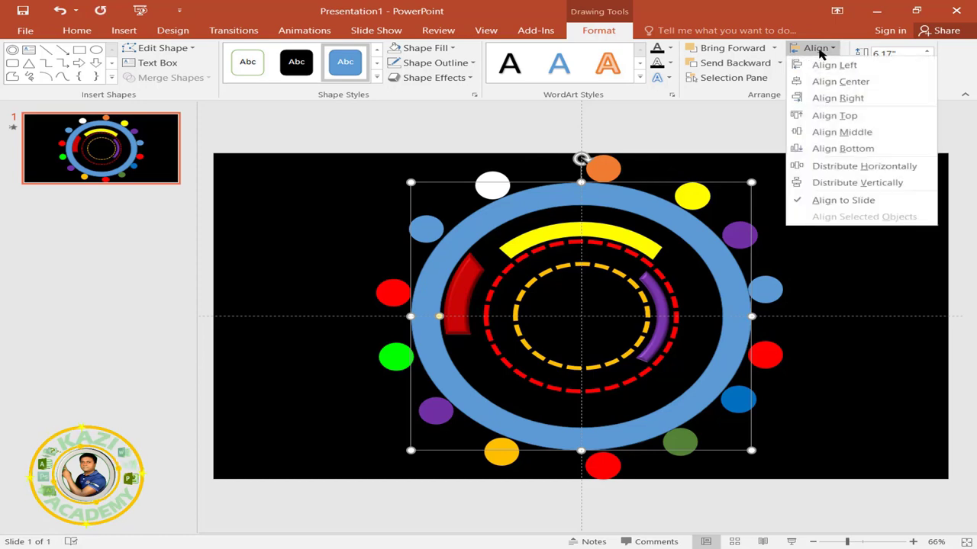
left_click(842, 134)
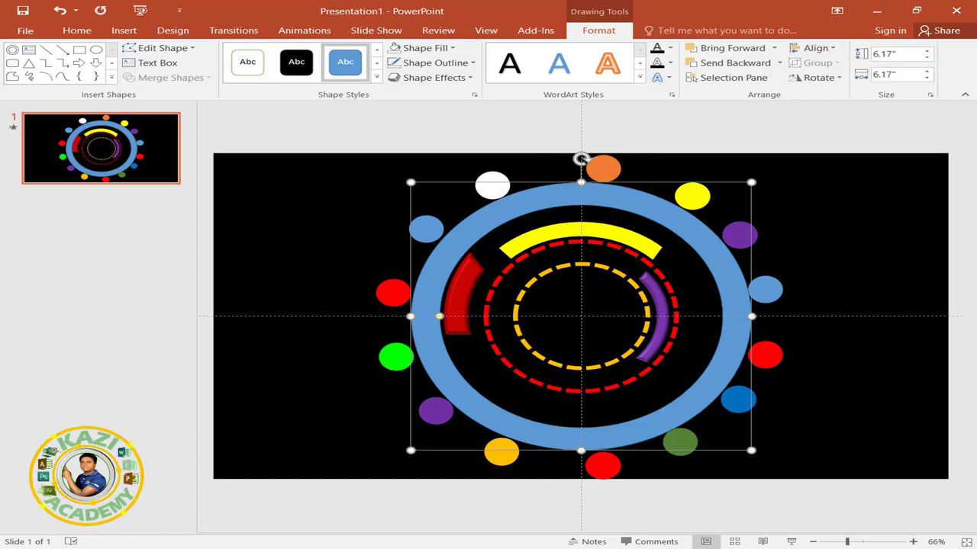
scroll(782, 203, "down", 3)
left_click_drag(560, 260, 392, 267)
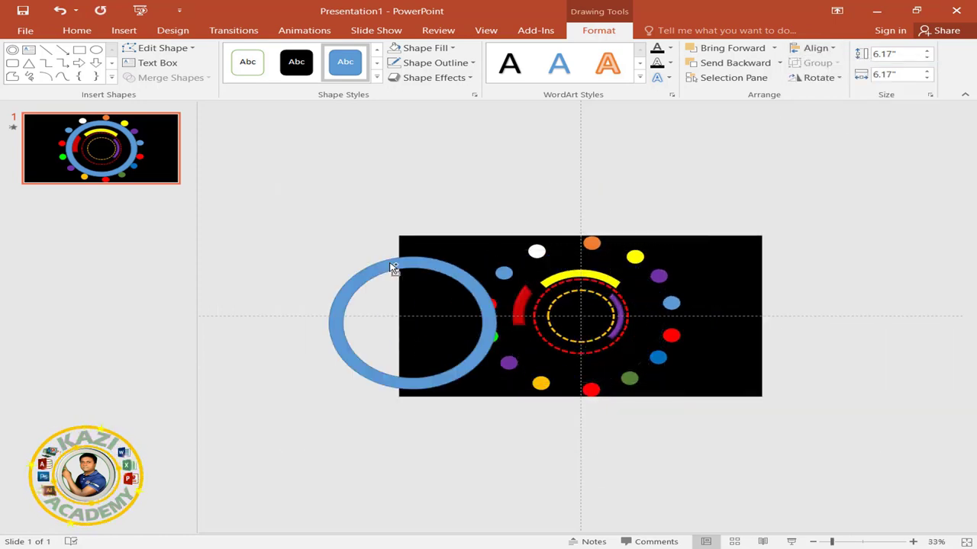
- Return the ring to centre and place a duplicate off the slide's left edge
key("ctrl+z")
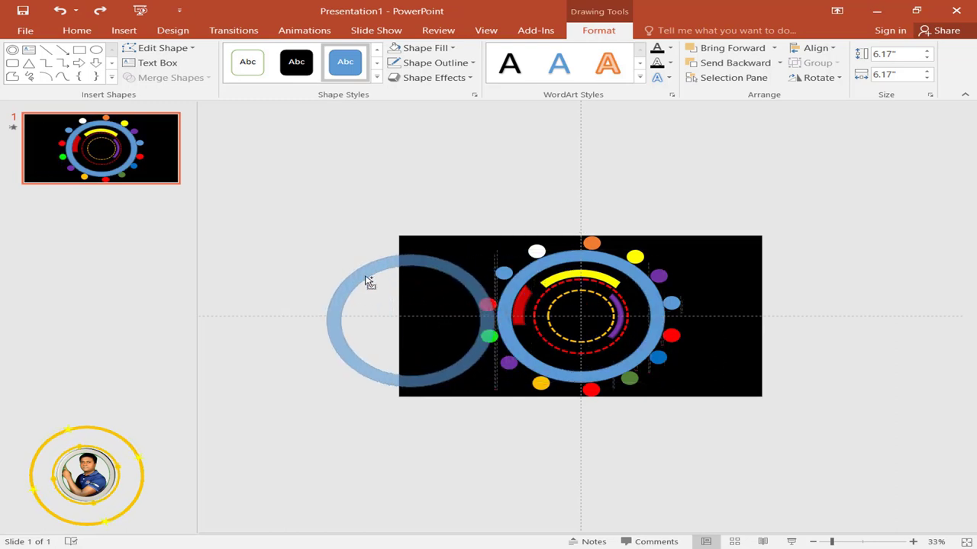
left_click_drag(538, 276, 370, 279, "ctrl")
left_click_drag(445, 272, 365, 272)
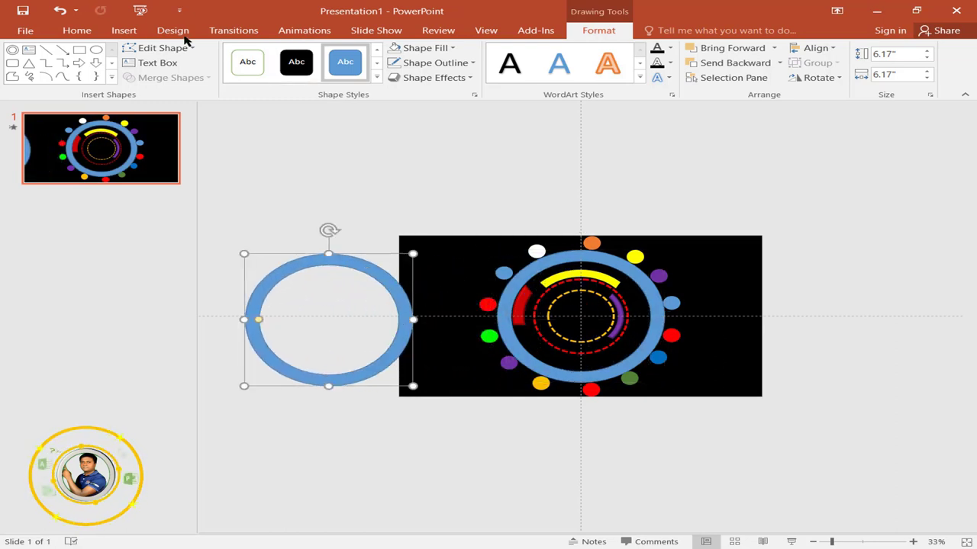
- Draw a blue rectangle and position it level over the ring's top
left_click(124, 31)
left_click(241, 64)
left_click(311, 112)
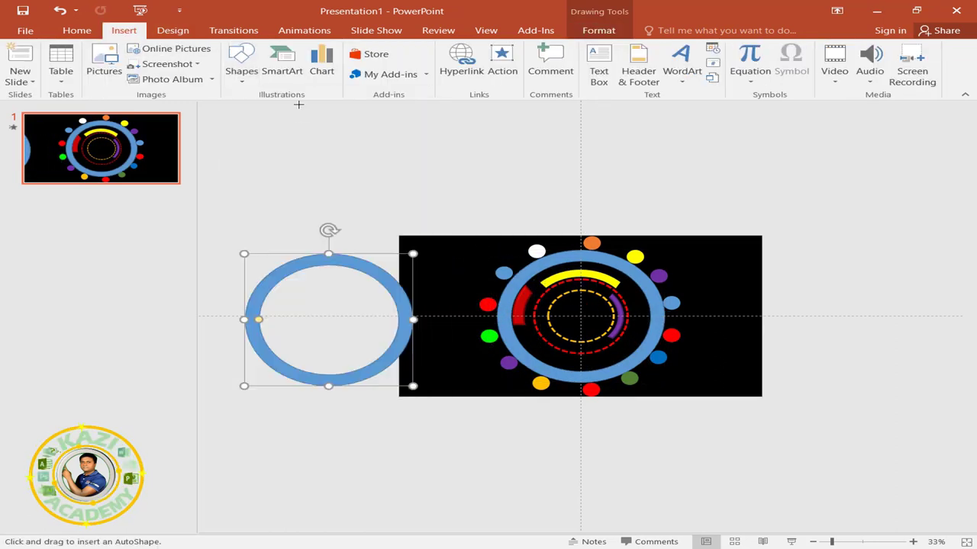
mouse_move(570, 186)
left_mouse_down()
mouse_move(729, 442)
mouse_move(725, 426)
left_mouse_up()
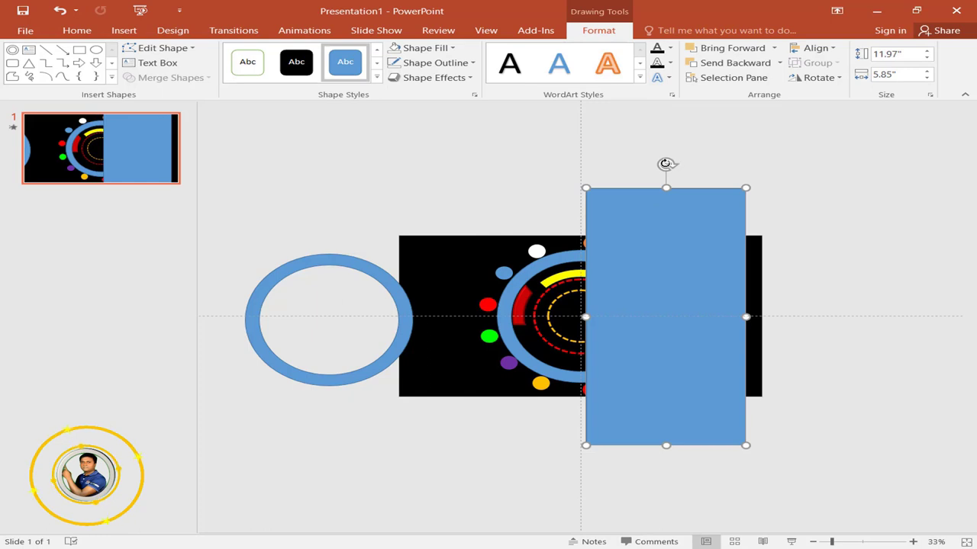
mouse_move(666, 163)
left_mouse_down()
mouse_move(455, 157)
mouse_move(372, 179)
left_mouse_up()
left_click_drag(698, 302, 697, 267)
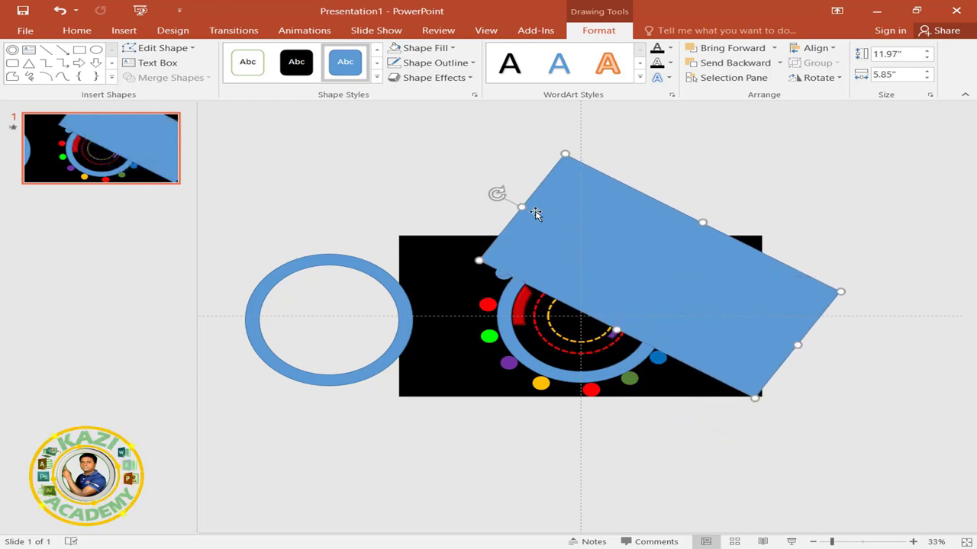
left_click_drag(497, 195, 460, 269)
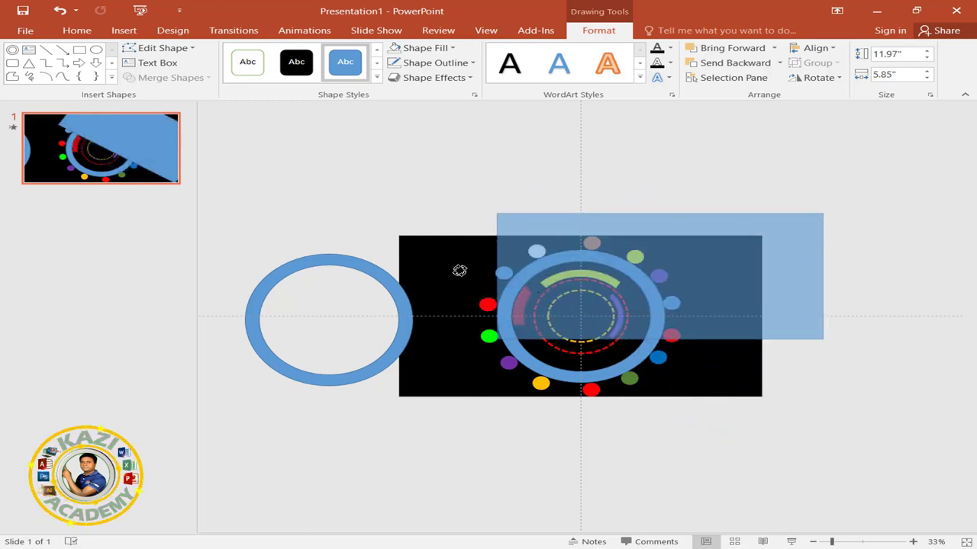
left_click_drag(459, 271, 464, 274)
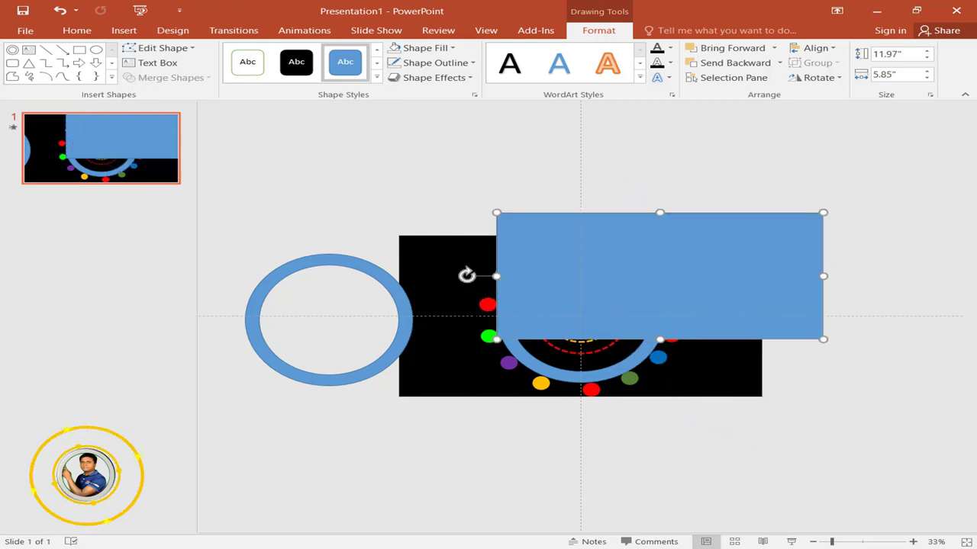
- Duplicate the rectangle as an upright tall one and tilt the wide rectangle clockwise
left_click_drag(608, 305, 613, 408)
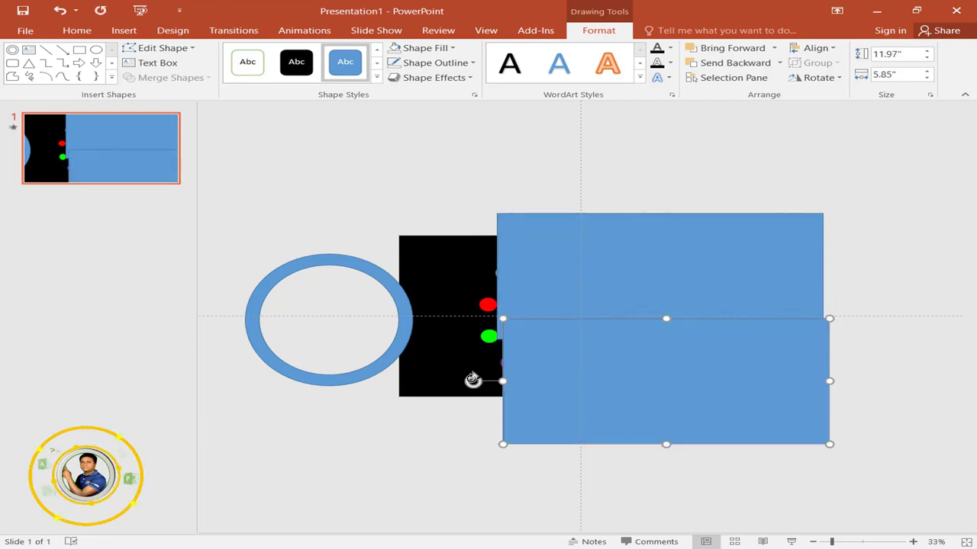
mouse_move(471, 380)
left_mouse_down()
mouse_move(467, 456)
mouse_move(443, 209)
left_mouse_up()
left_click_drag(708, 413, 569, 417)
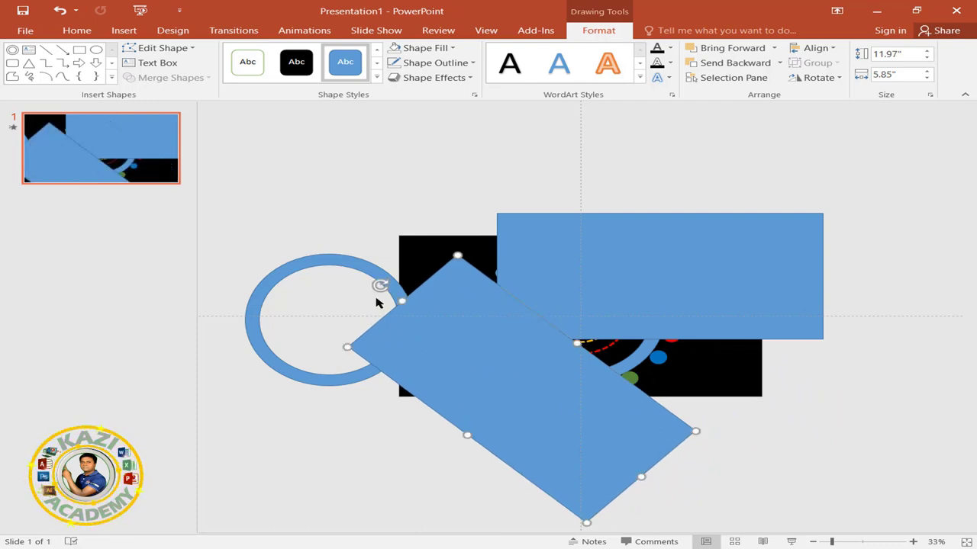
left_click_drag(381, 283, 523, 238)
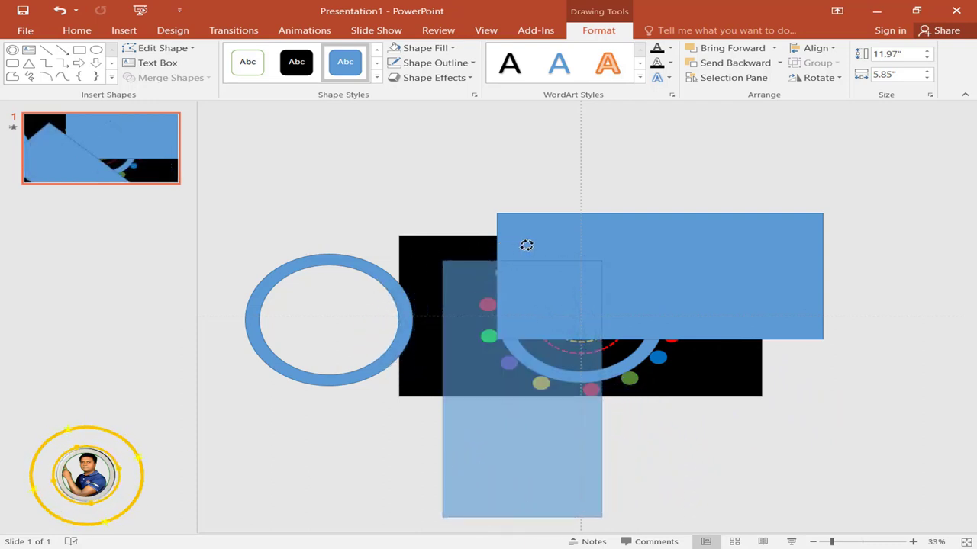
left_click_drag(523, 415, 502, 392)
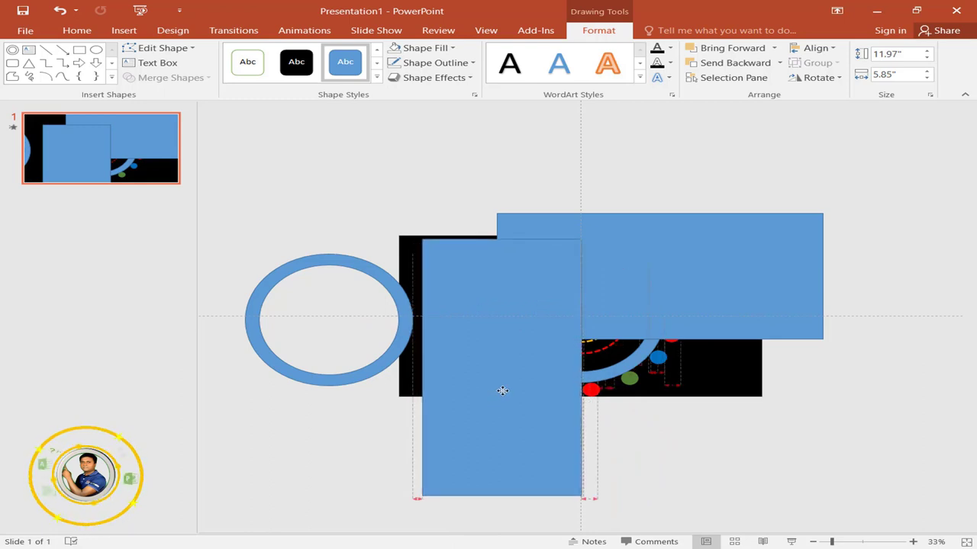
left_click(756, 317)
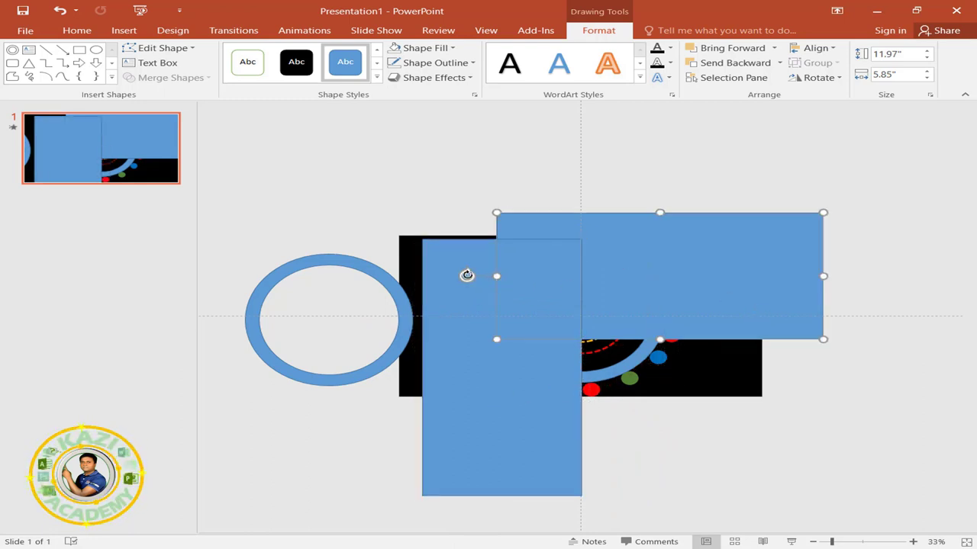
left_click_drag(467, 276, 533, 220)
- Subtract both rectangles from the blue ring with Merge Shapes, leaving a lower-right arc
left_click(610, 379, "shift")
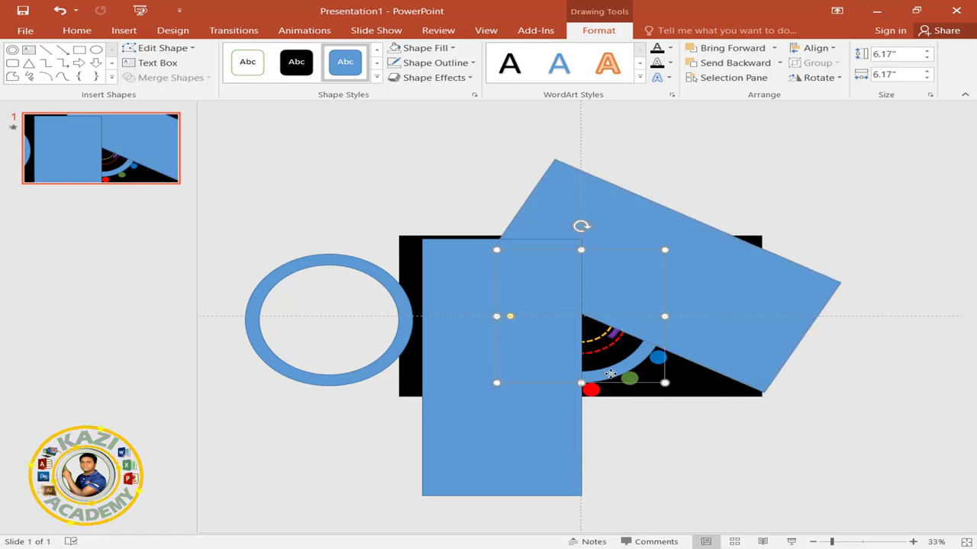
left_click(456, 280, "shift")
left_click(172, 77)
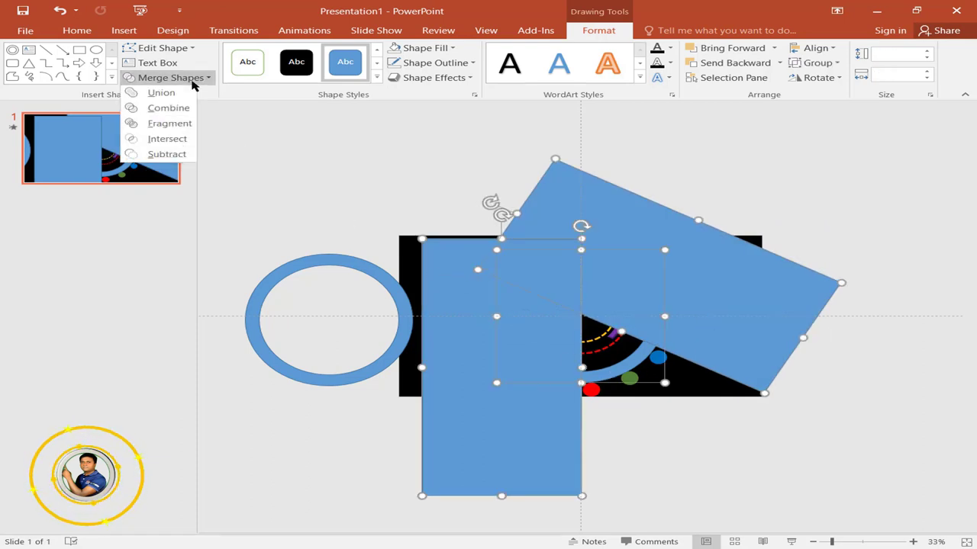
left_click(163, 155)
- Centre the spare blue ring on the slide and send it to the back
left_click(372, 262)
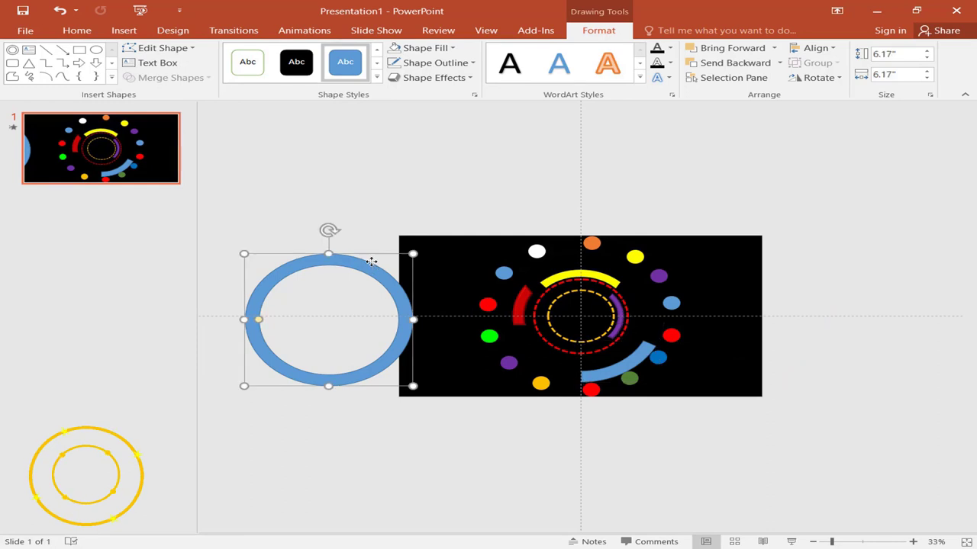
left_click(831, 50)
left_click(815, 81)
left_click(820, 50)
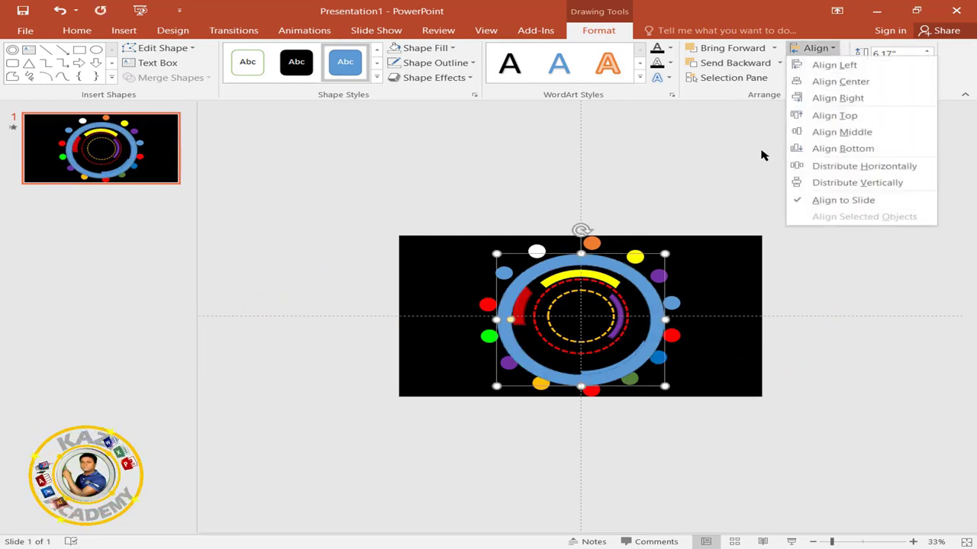
left_click(852, 136)
right_click(612, 259)
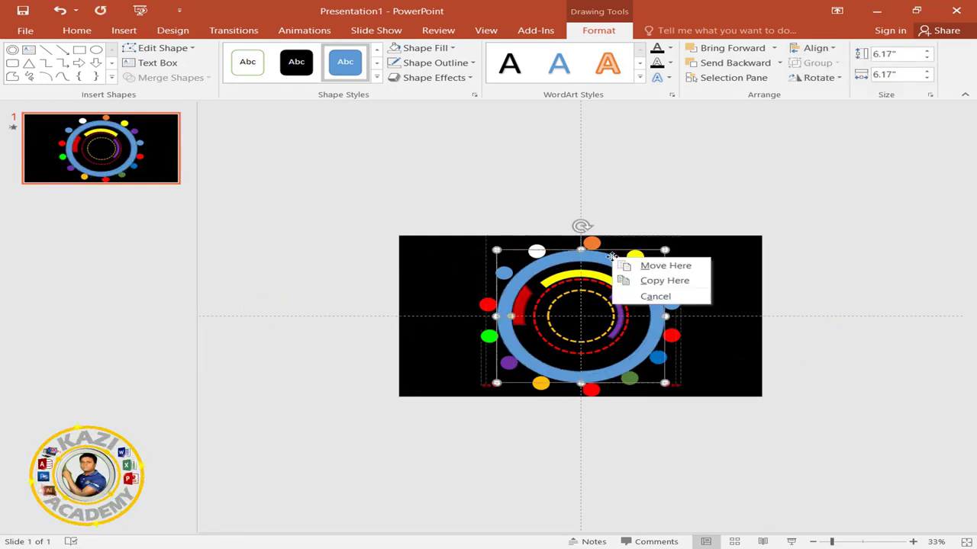
left_click(674, 179)
scroll(674, 179, "up", 3)
scroll(678, 168, "up", 4)
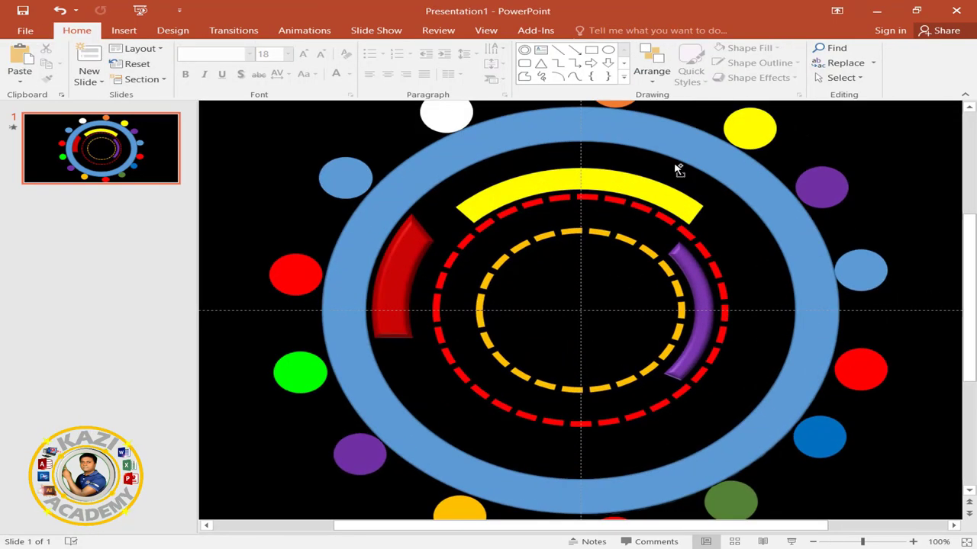
right_click(675, 138)
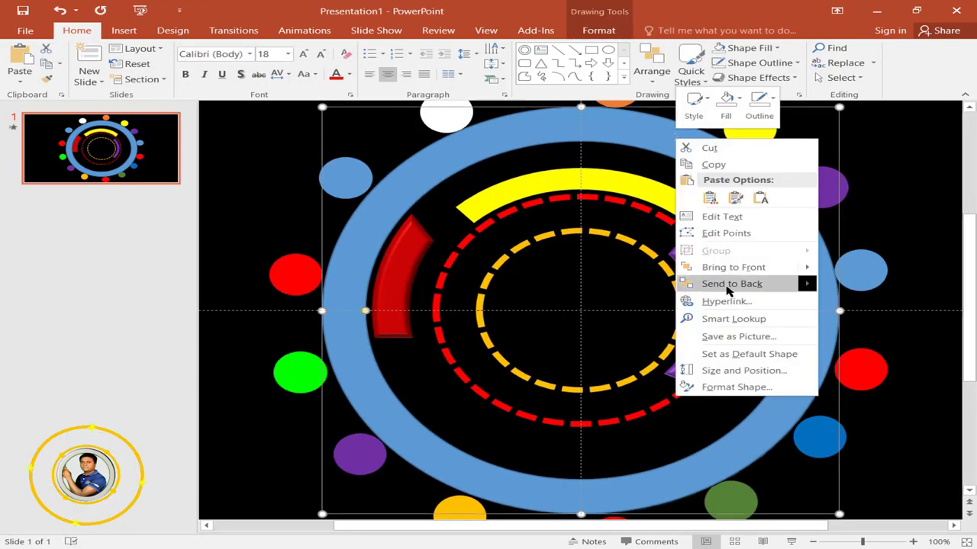
left_click(725, 283)
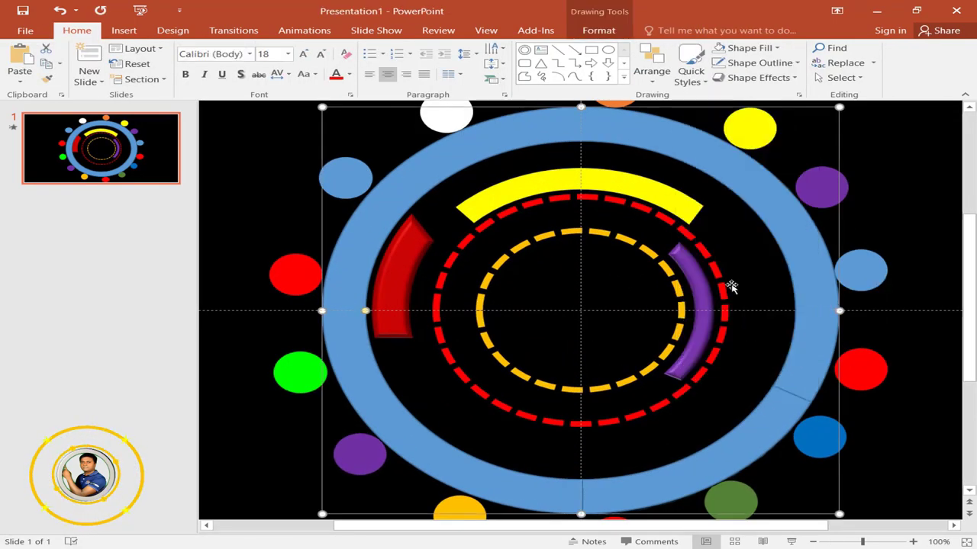
- Set the ring to no fill and no outline, then group it with the blue arc
left_click(599, 30)
left_click(425, 47)
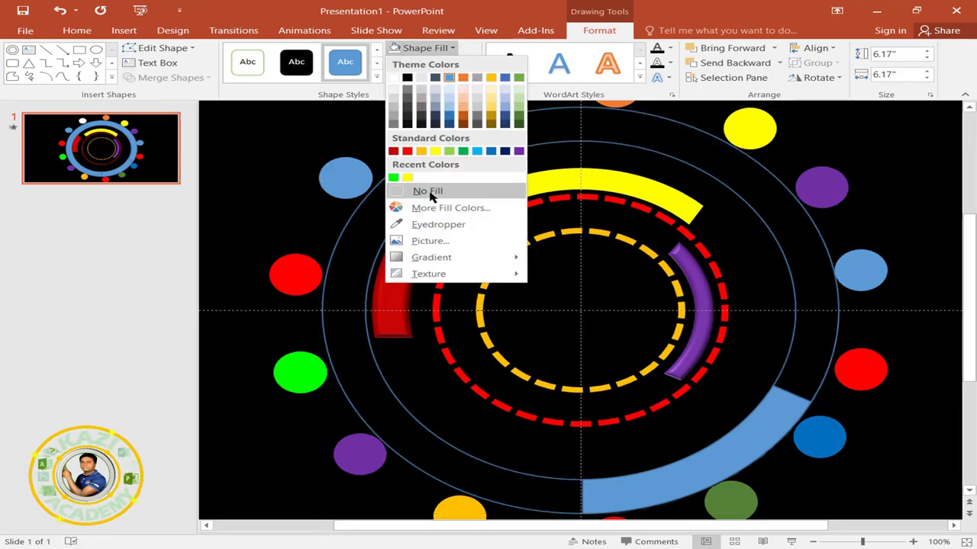
left_click(429, 192)
left_click(404, 62)
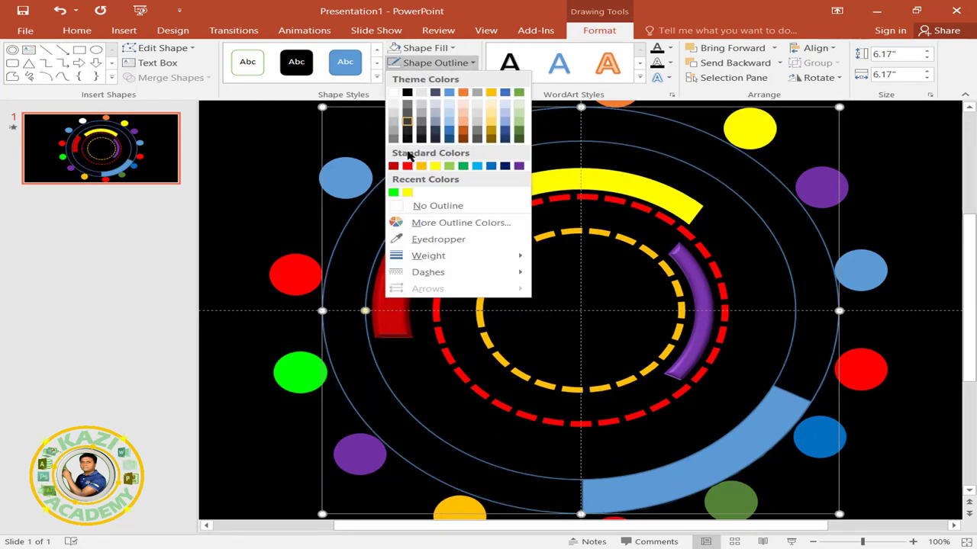
left_click(424, 204)
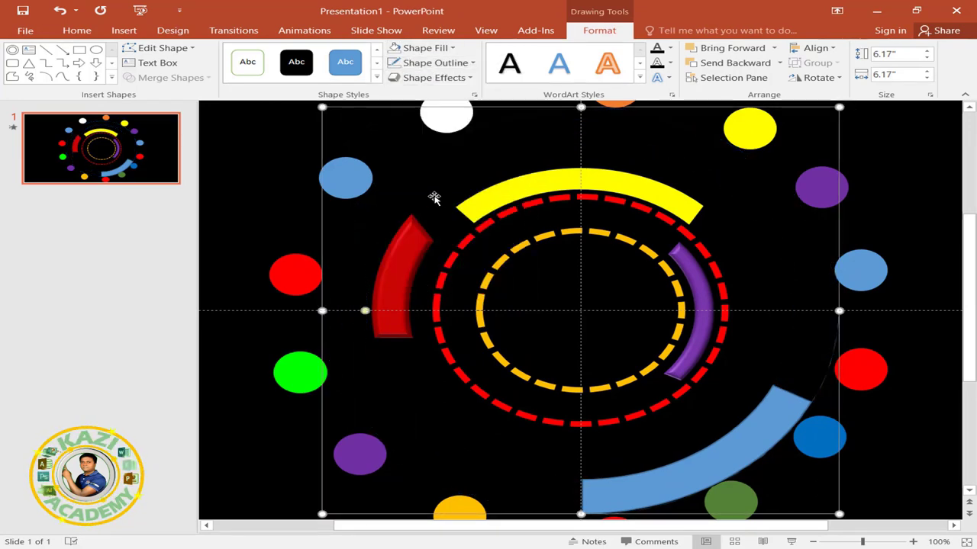
left_click(766, 424, "shift")
left_click(820, 63)
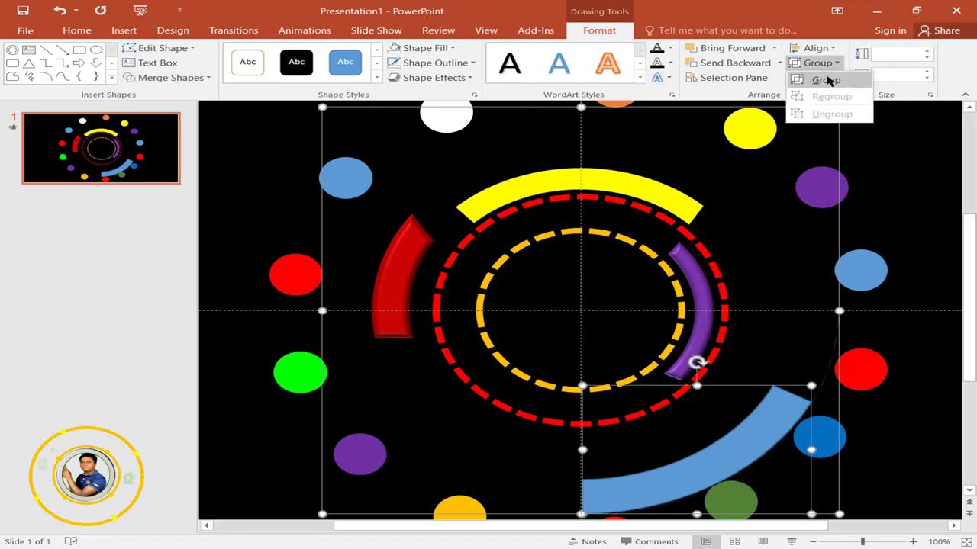
left_click(830, 80)
- Fill the arc with bright green from the Standard colour palette and set No Outline
left_click(432, 48)
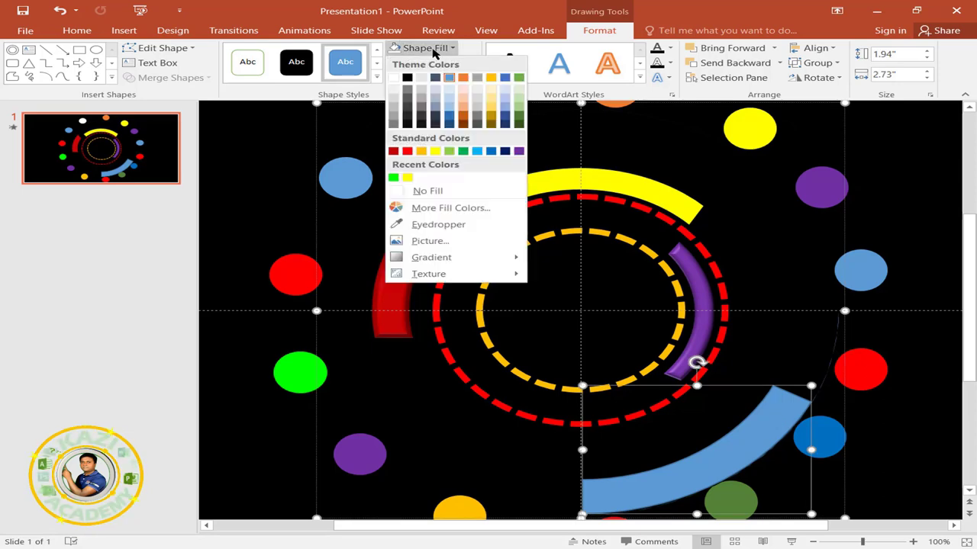
left_click(449, 208)
left_click_drag(799, 94, 284, 95)
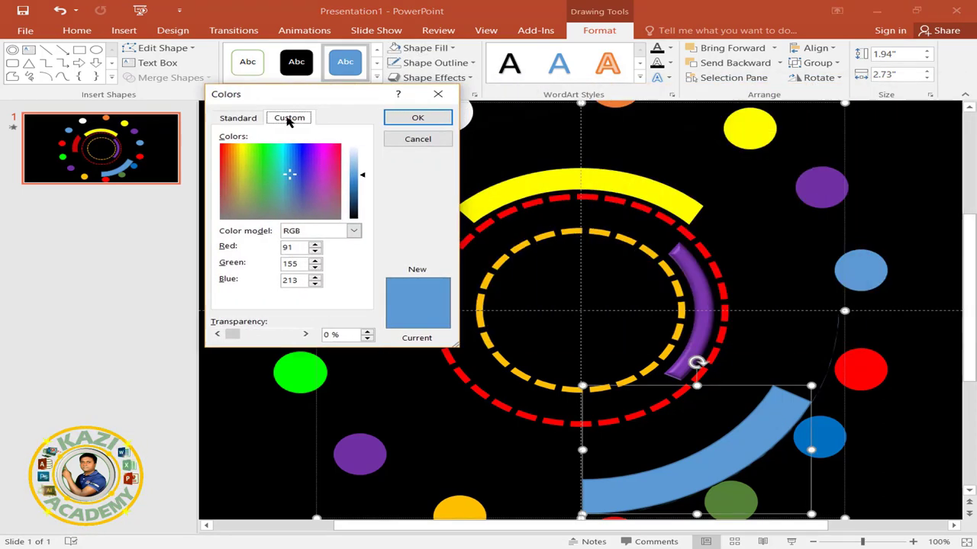
left_click(237, 117)
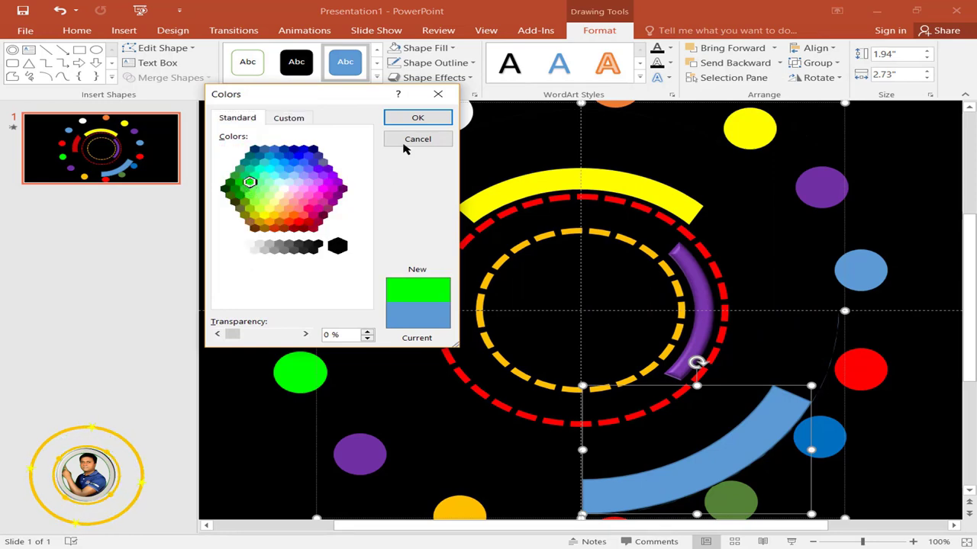
left_click(417, 118)
left_click(434, 62)
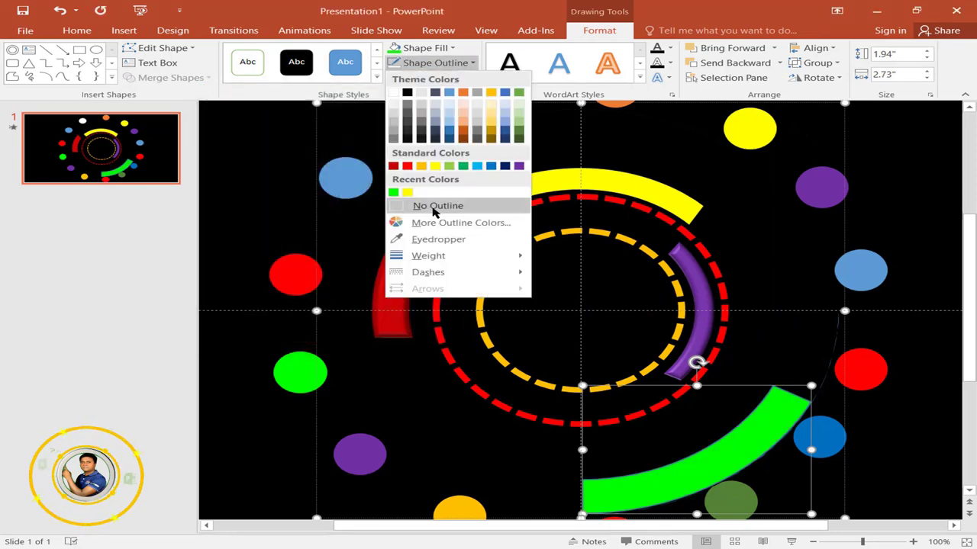
left_click(432, 212)
left_click(469, 77)
mouse_move(408, 247)
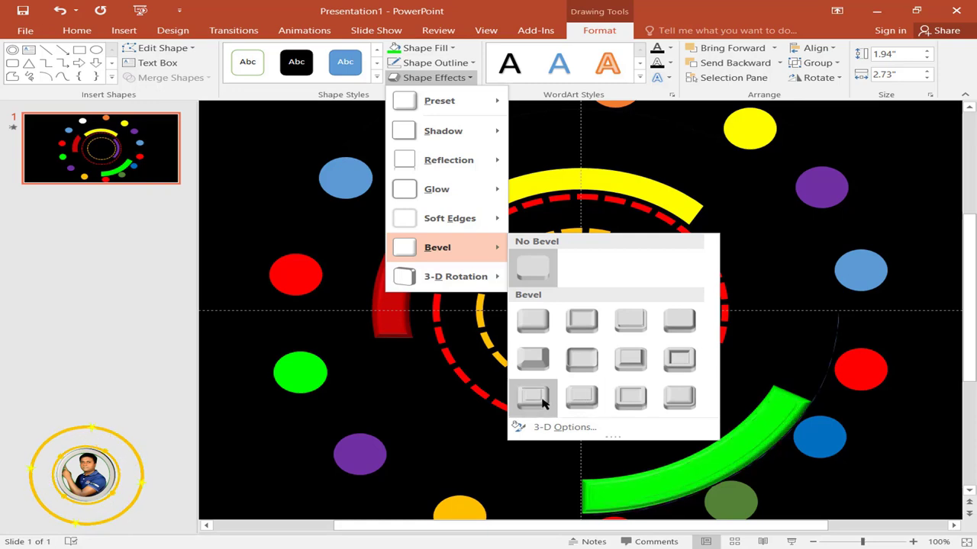
- Apply the Angle bevel to the green arc and select the ring-and-arc group
left_click(537, 366)
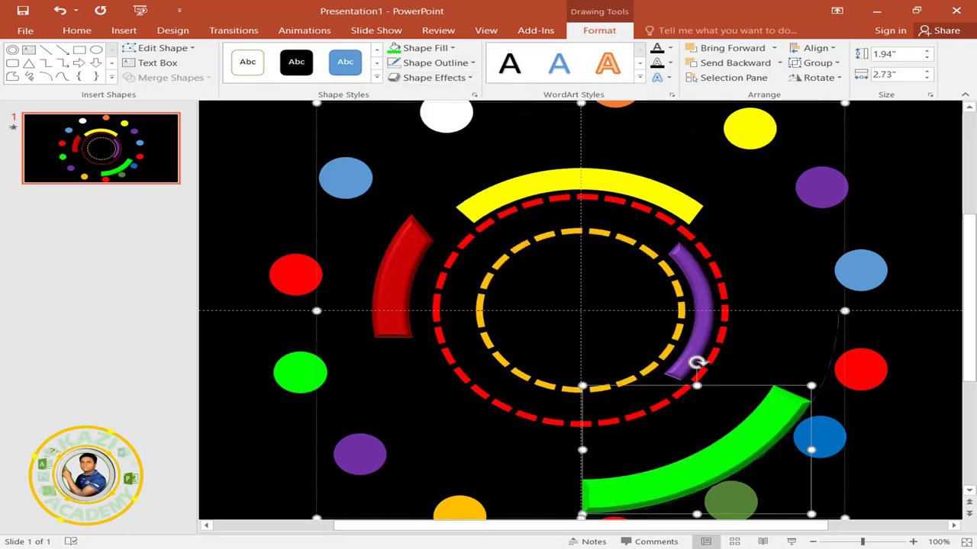
left_click(735, 447)
left_click(734, 447)
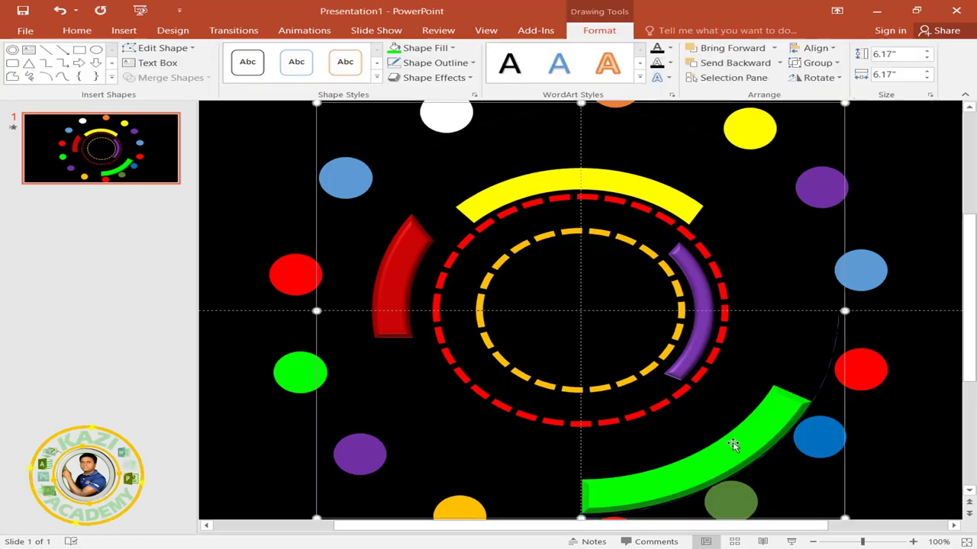
- Give the group a Basic Zoom entrance animation with the Out direction
left_click(324, 32)
left_click(576, 73)
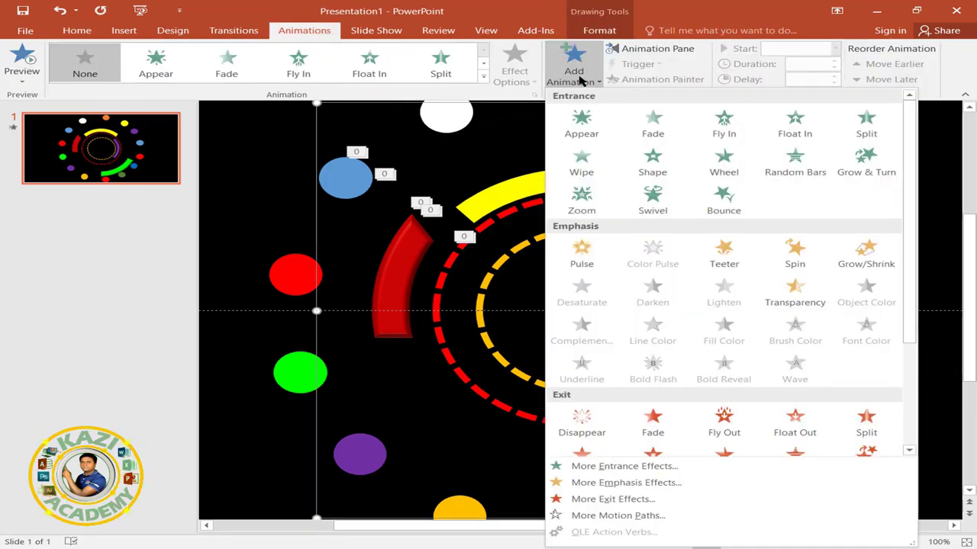
left_click(633, 466)
left_click(428, 333)
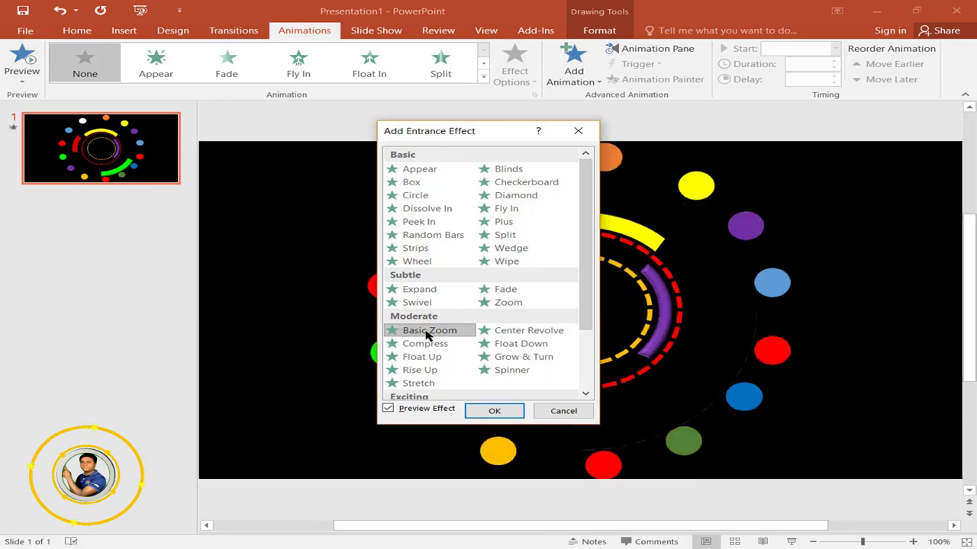
left_click(492, 410)
left_click(517, 70)
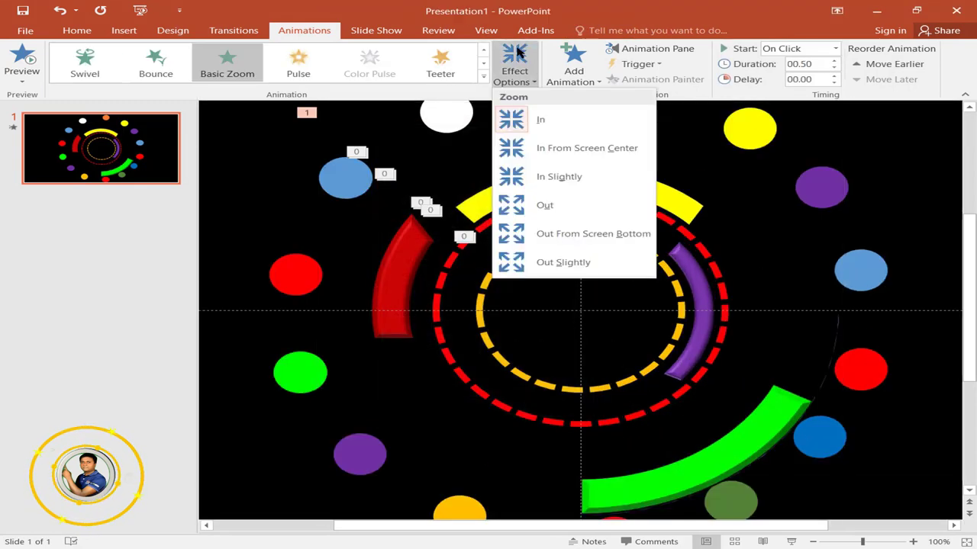
left_click(545, 206)
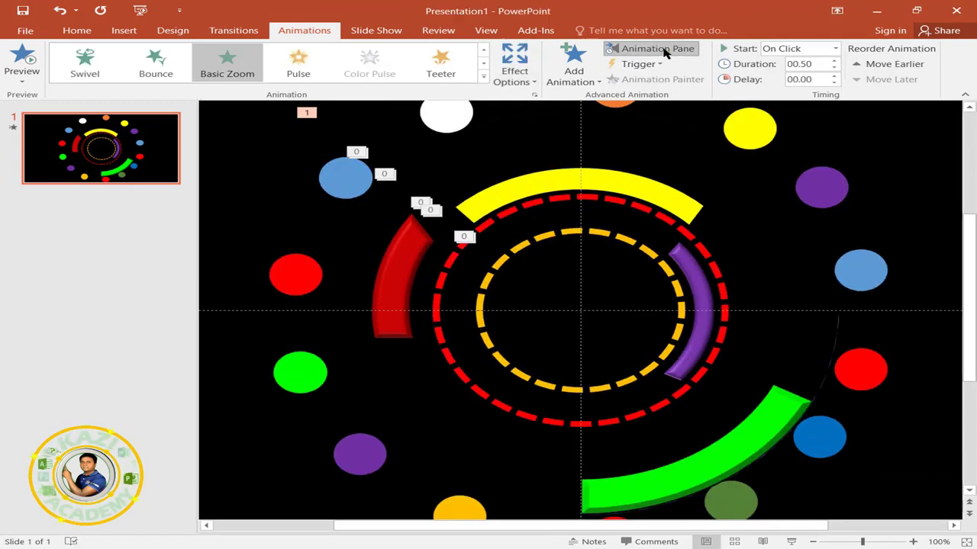
left_click(663, 49)
- Set Group 96's zoom to start With Previous, repeat until slide end, lasting 15 seconds
left_click(955, 332)
left_click(847, 362)
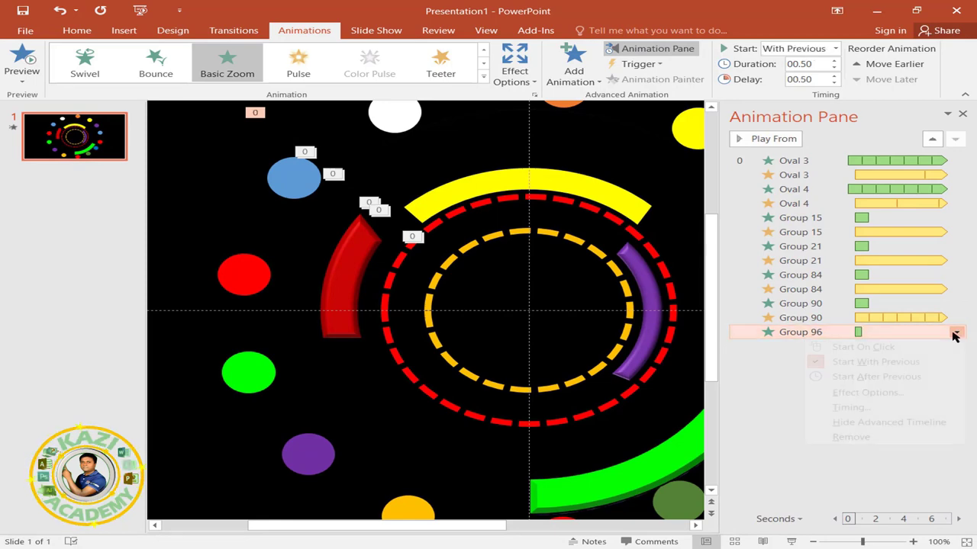
left_click(862, 392)
left_click(246, 146)
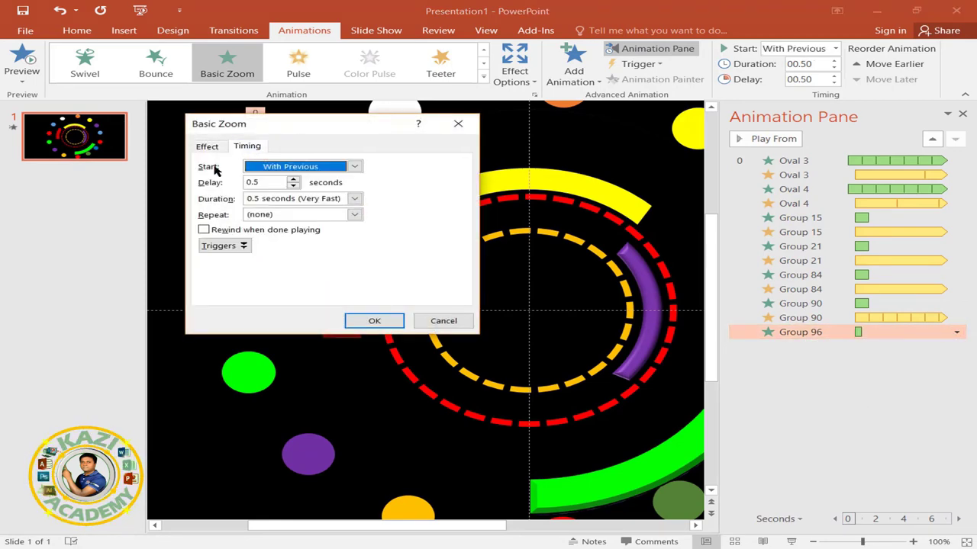
left_click(355, 215)
left_click(304, 297)
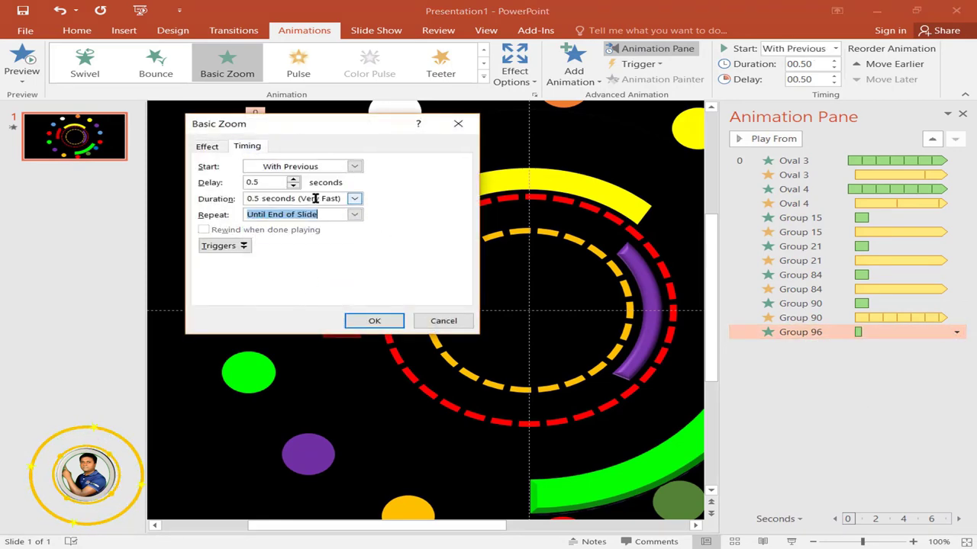
triple_click(315, 199)
type("15")
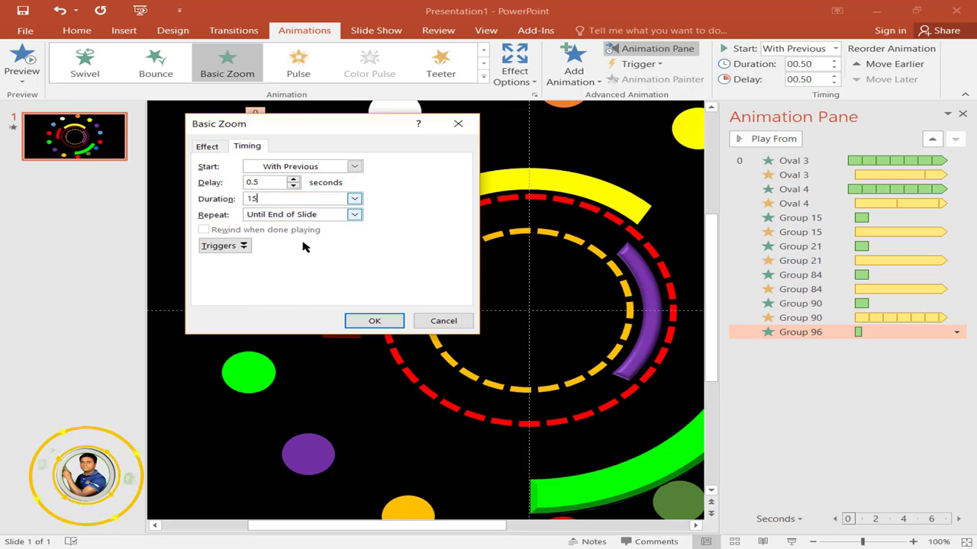
left_click(374, 320)
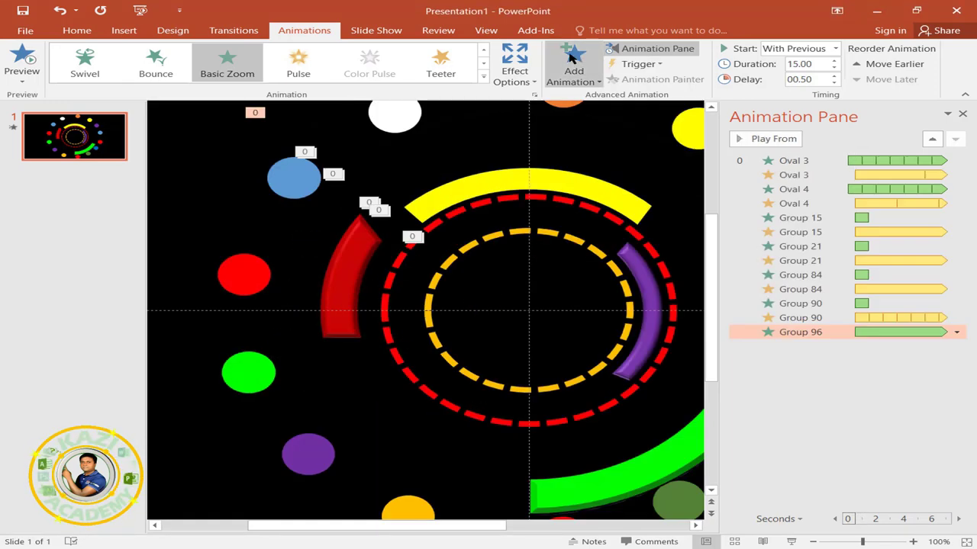
- Add a Spin emphasis to Group 96 and re-adjust the zoom entrance's timing
left_click(571, 59)
left_click(772, 276)
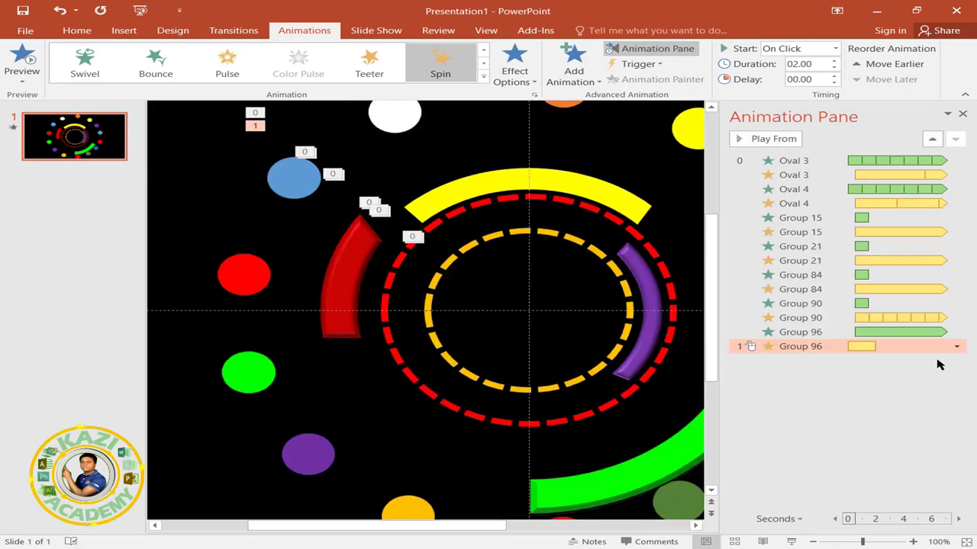
left_click(954, 332)
left_click(956, 332)
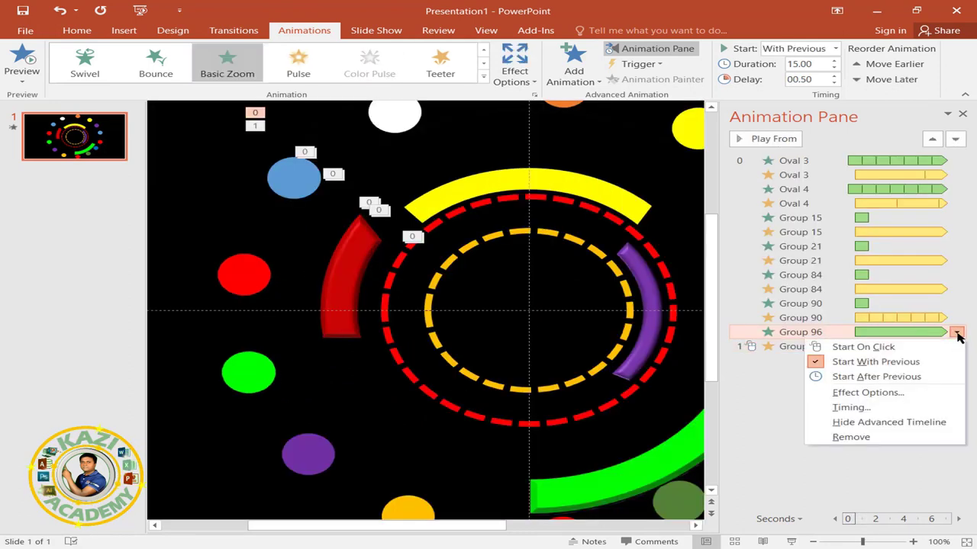
left_click(862, 412)
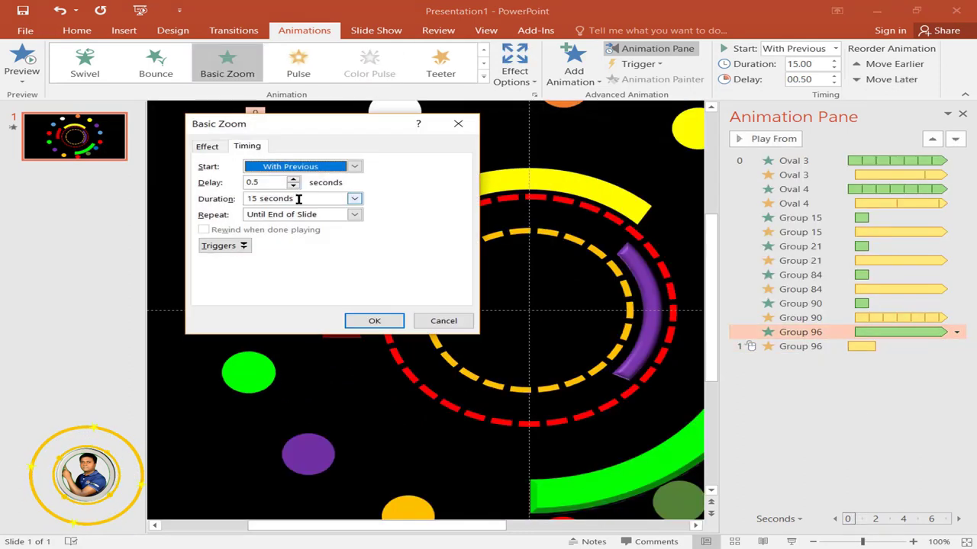
left_click(298, 198)
type("1")
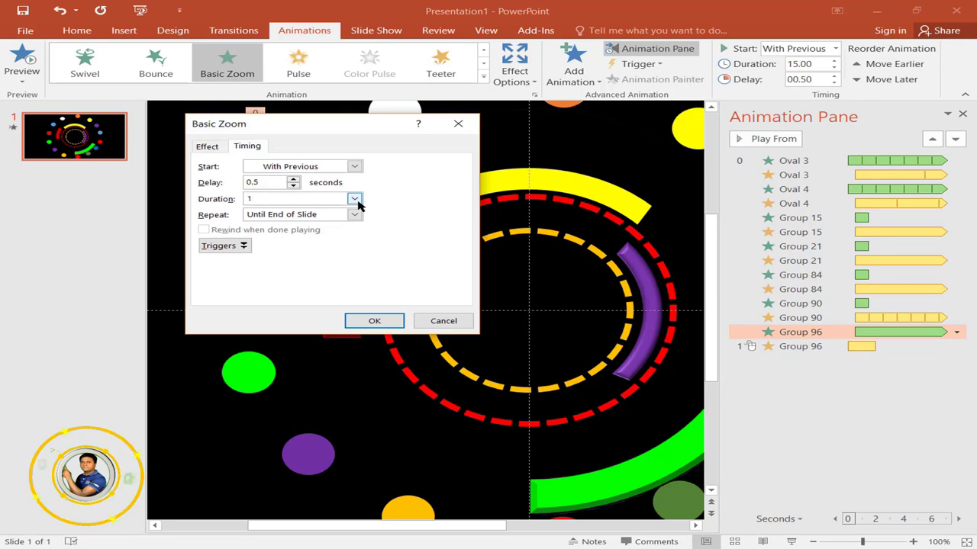
left_click(370, 321)
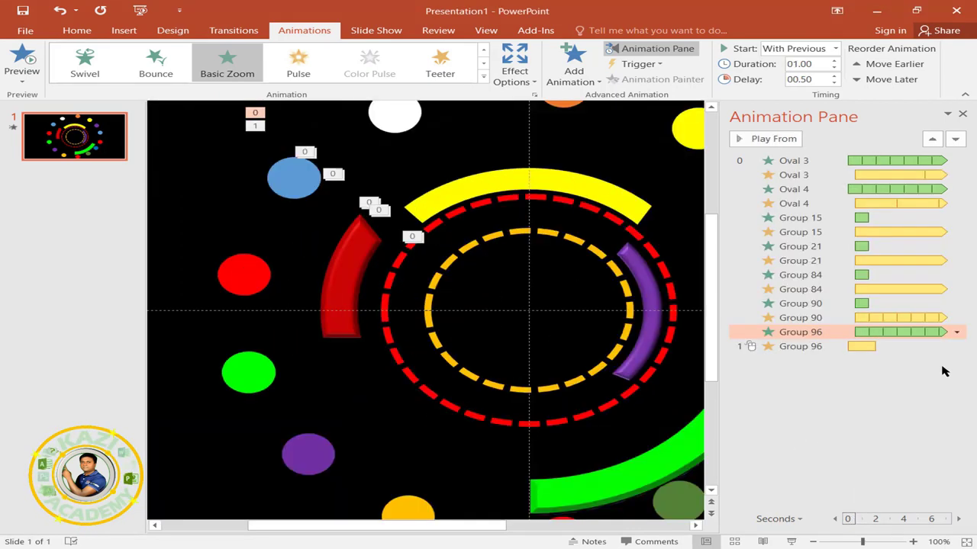
- Make Group 96's spin start With Previous and turn counterclockwise
left_click(950, 347)
left_click(956, 347)
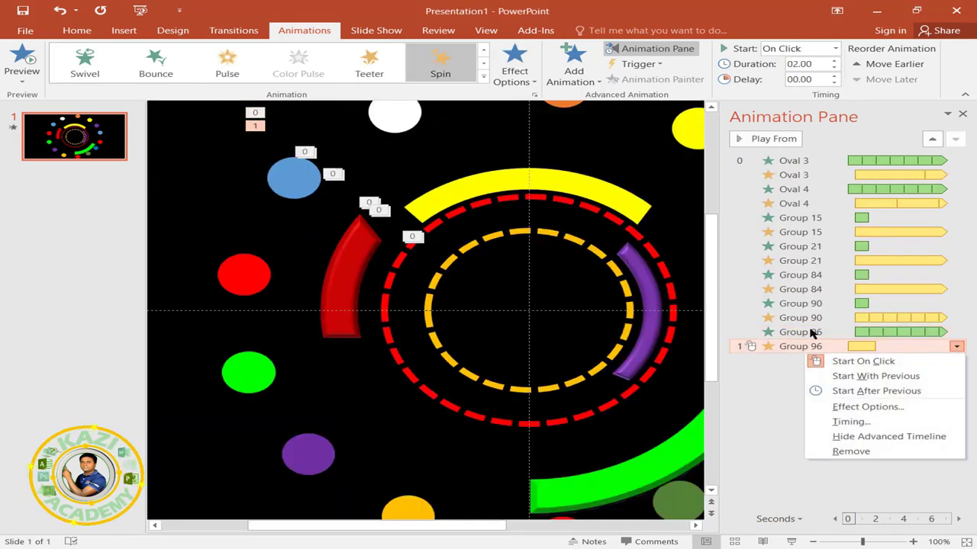
left_click(876, 376)
left_click(955, 347)
left_click(864, 412)
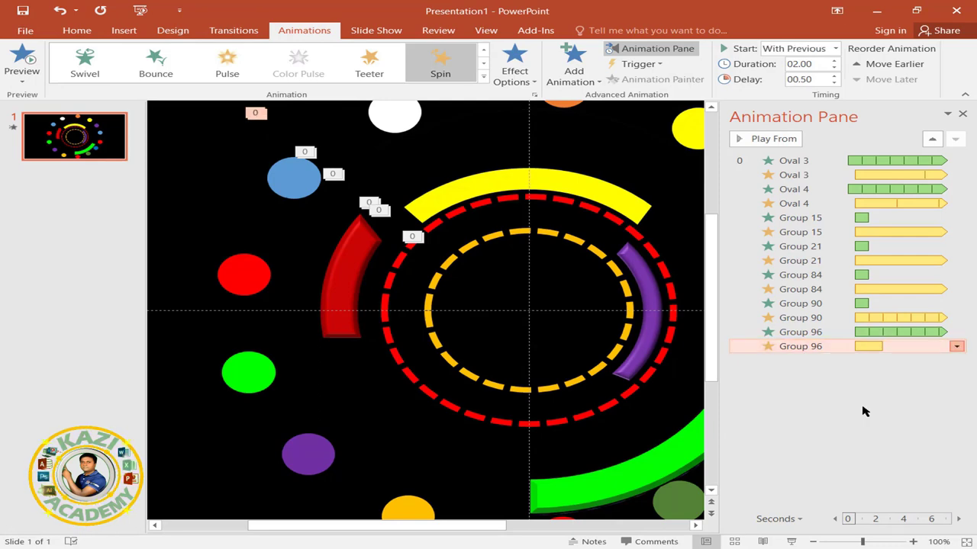
left_click(397, 155)
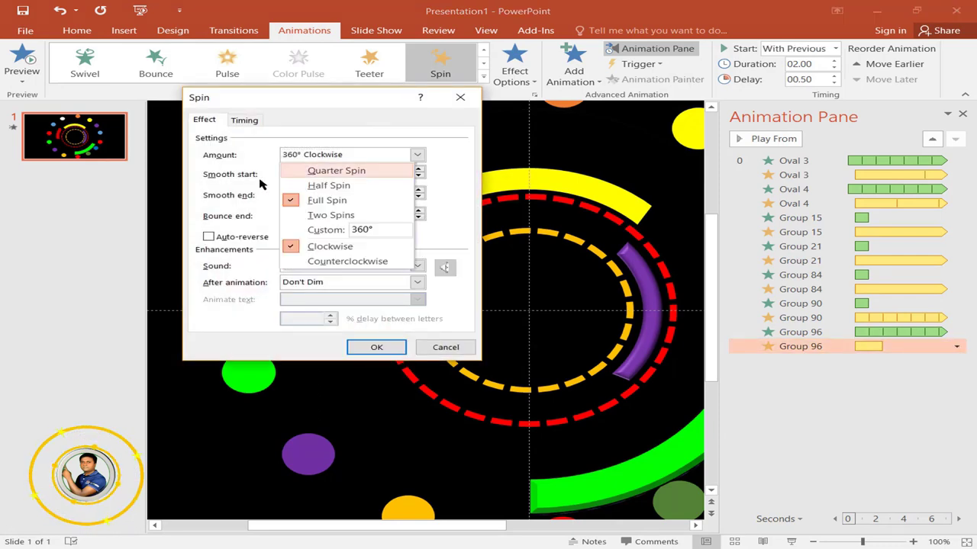
left_click(349, 262)
- Give the spin a 15-second duration repeating until slide end, then preview the show
left_click(246, 121)
left_click(340, 173)
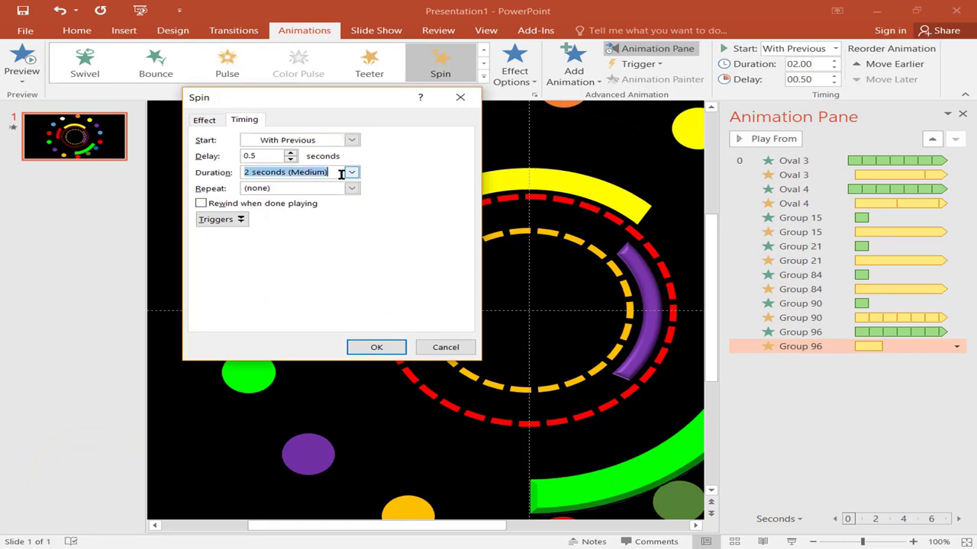
type("15")
left_click(351, 188)
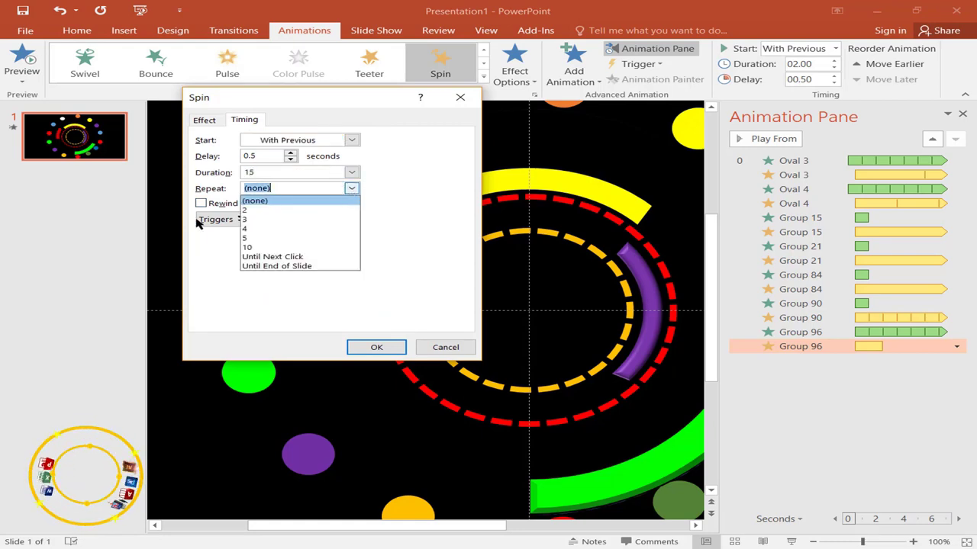
left_click(309, 267)
left_click(376, 347)
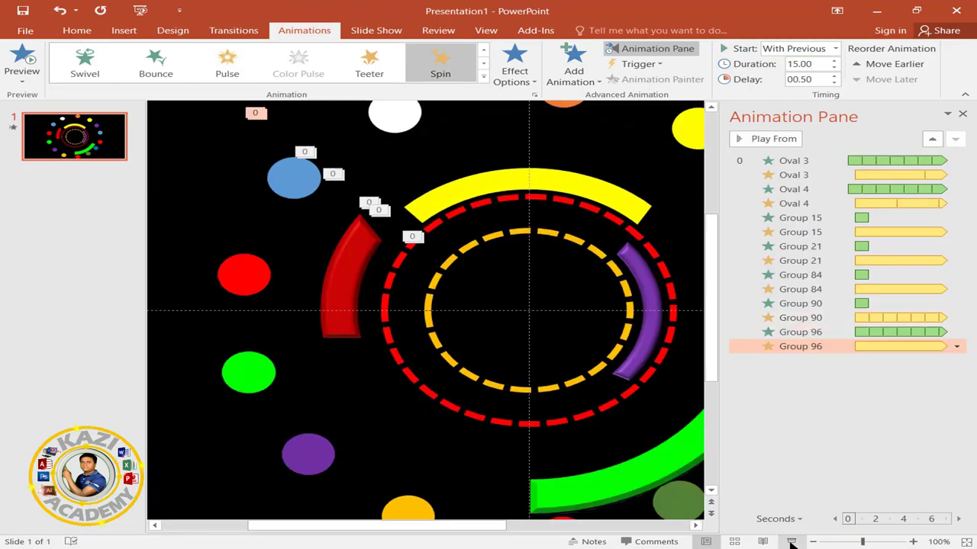
left_click(791, 542)
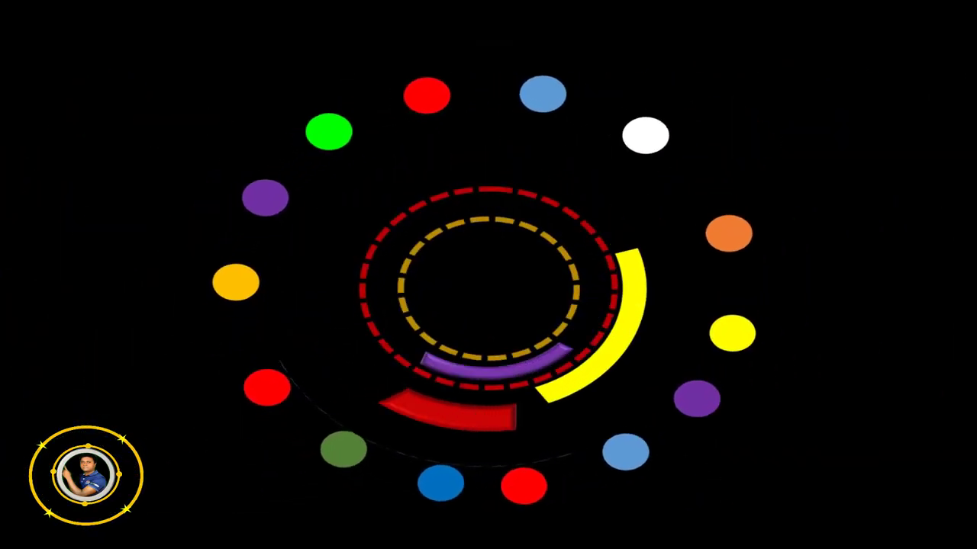
- Set the zoom entrance's Repeat to (none) and preview the slide show
key("Escape")
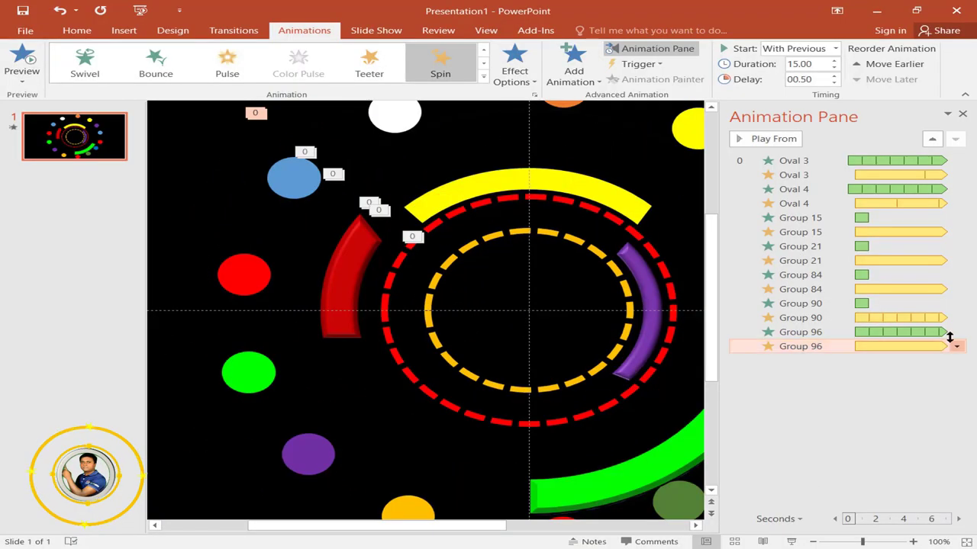
left_click(950, 333)
left_click(955, 332)
left_click(857, 410)
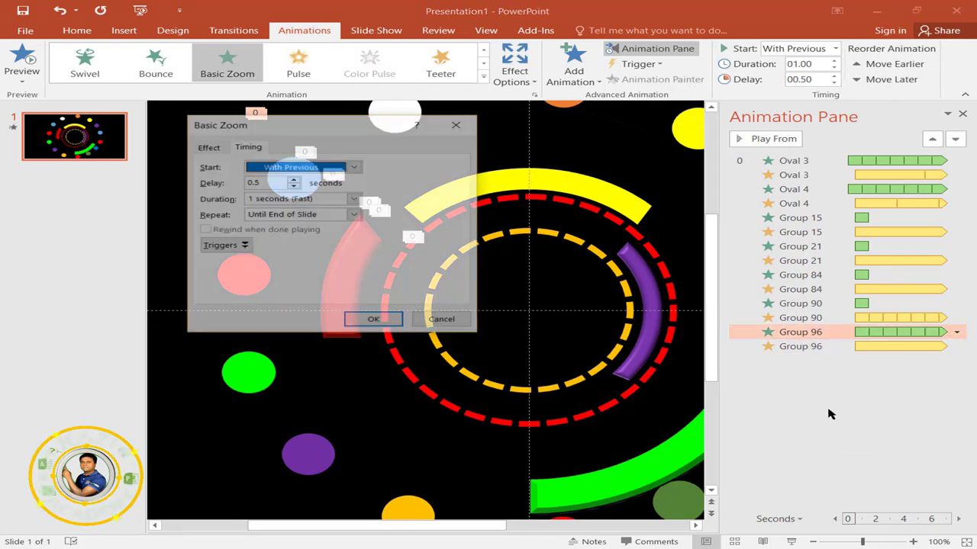
left_click(355, 215)
left_click(257, 233)
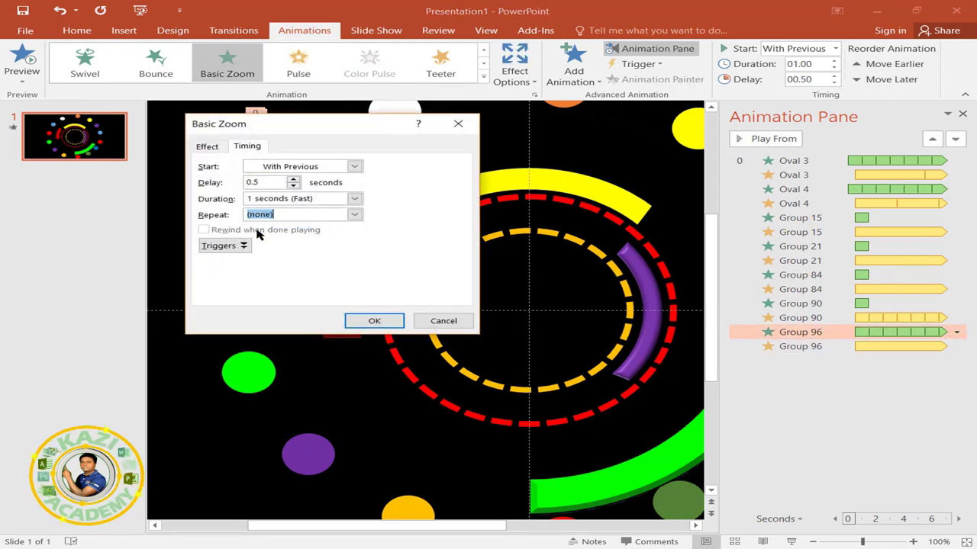
left_click(373, 321)
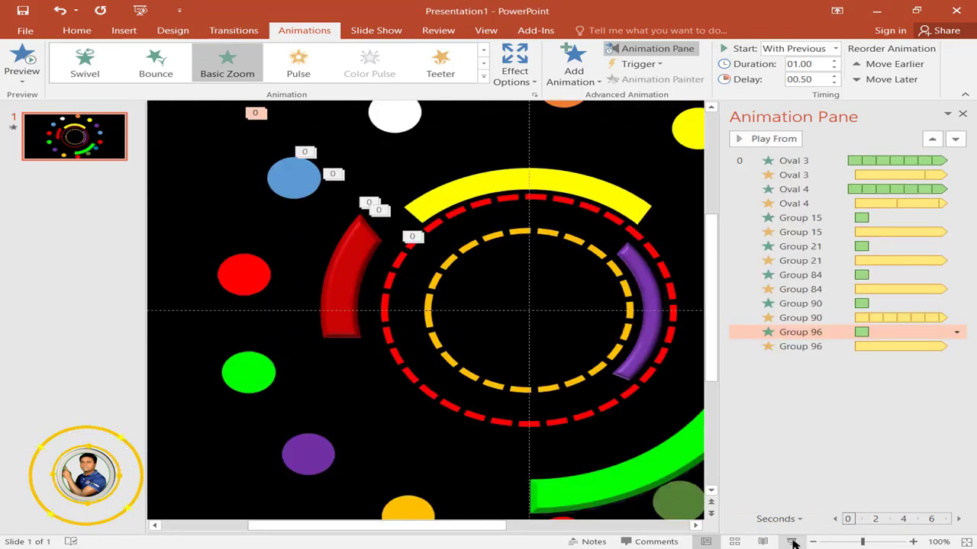
left_click(792, 542)
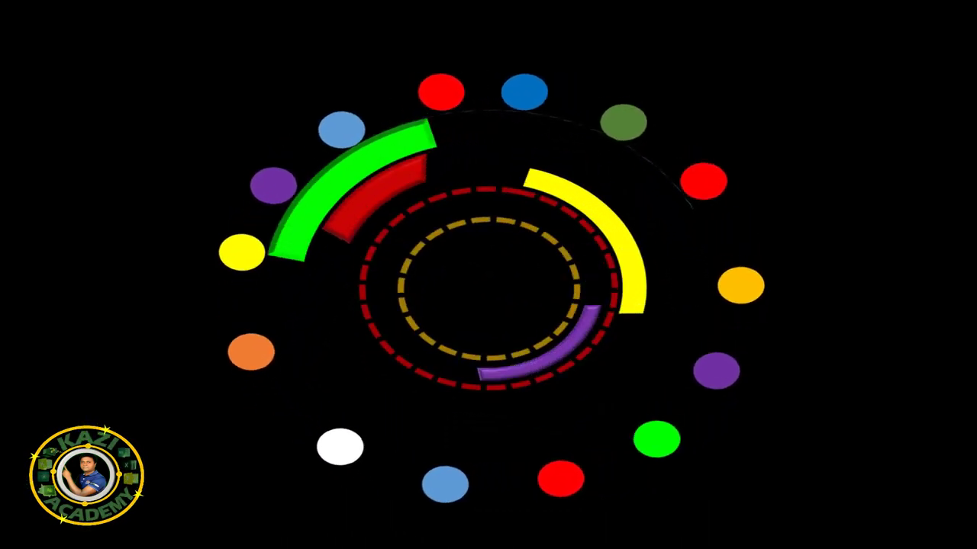
- Shorten the spin's duration from 15 to 2 seconds and preview it again
key("Escape")
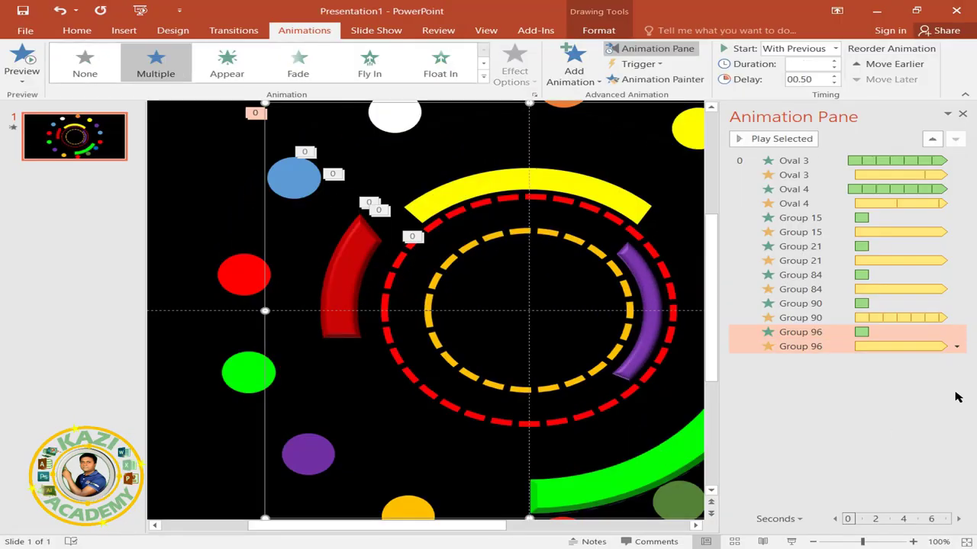
left_click(949, 382)
right_click(955, 348)
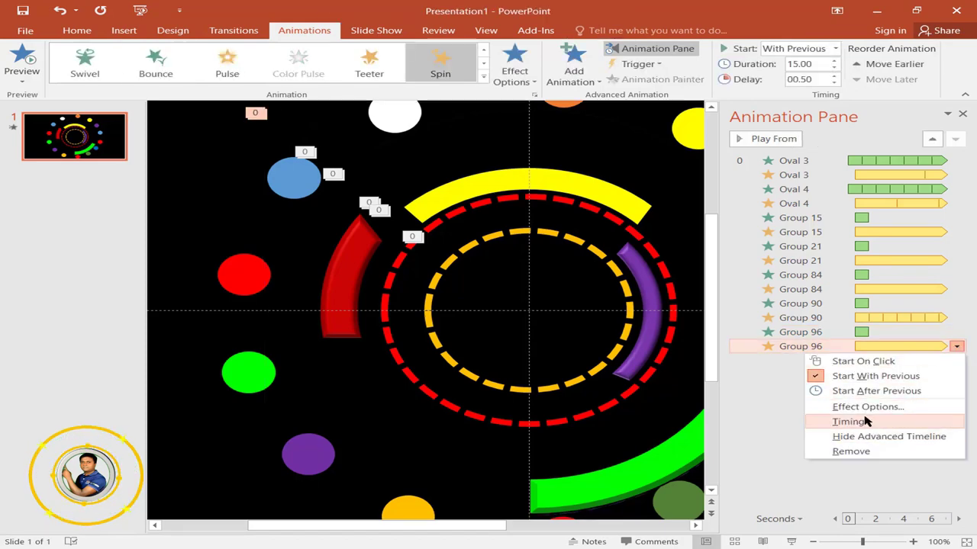
left_click(839, 421)
left_click(311, 174)
type("2")
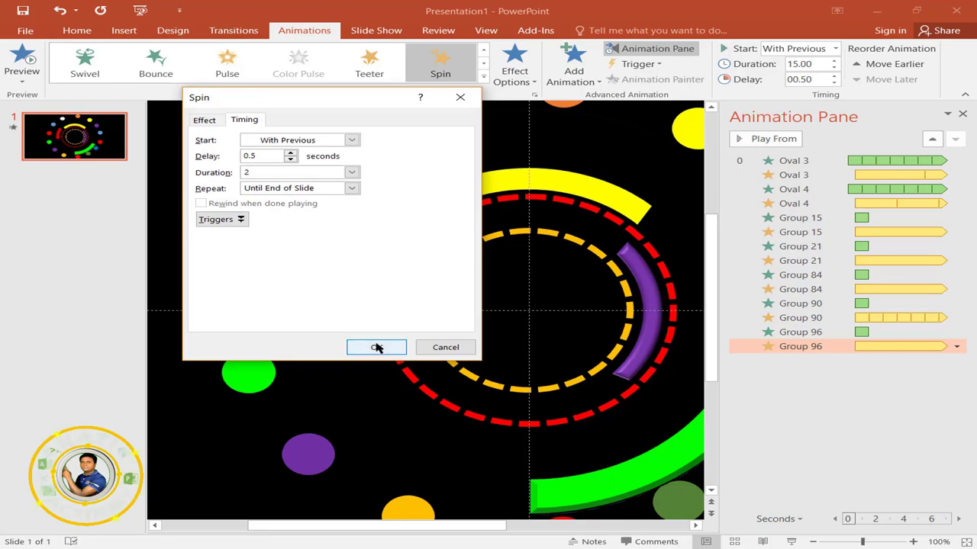
left_click(376, 347)
left_click(792, 537)
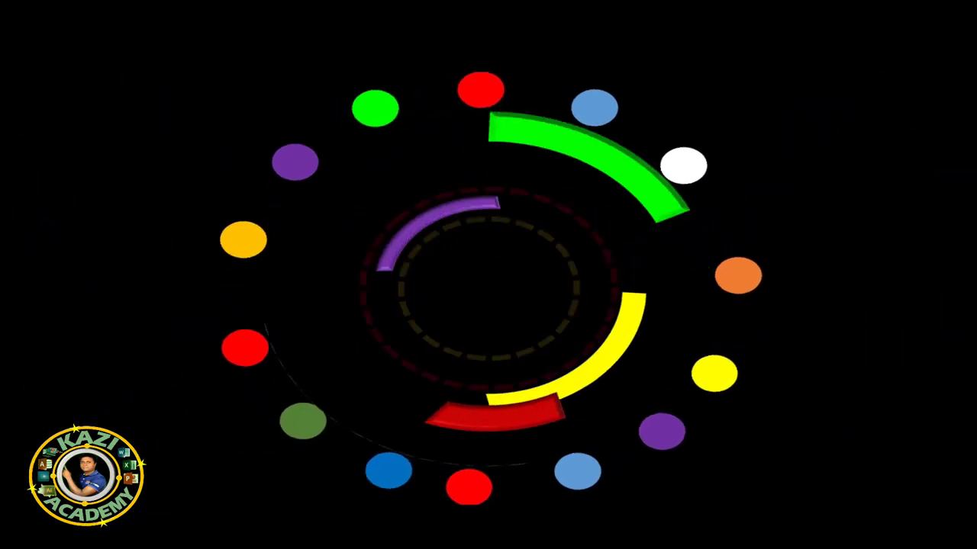
key("Escape")
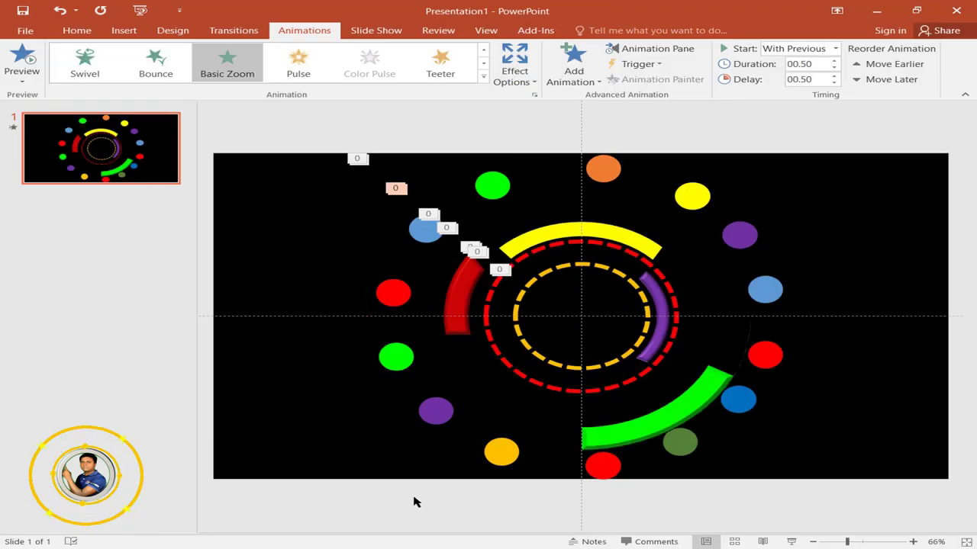
left_click(414, 501)
- Add a second slide with the Blank layout
left_click(76, 30)
left_click(89, 80)
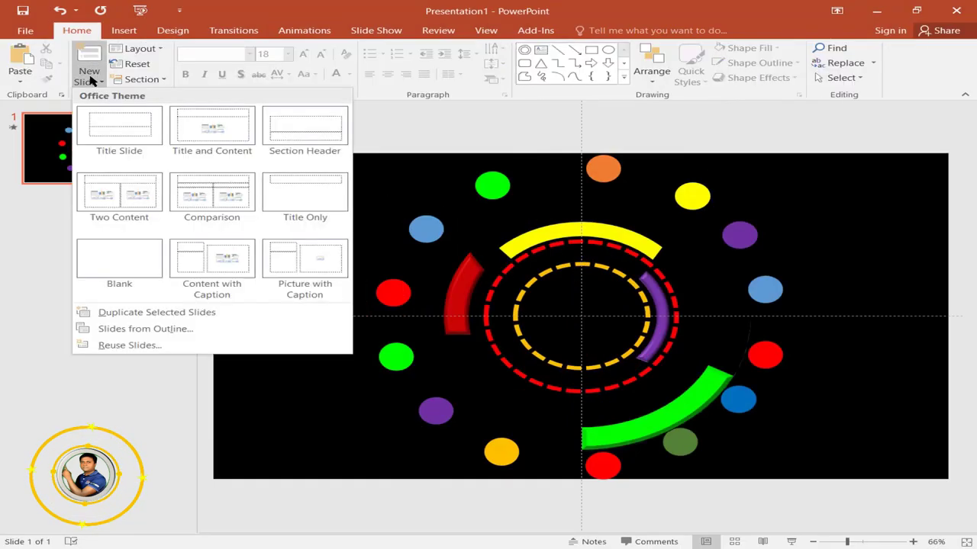
left_click(124, 264)
left_click(124, 30)
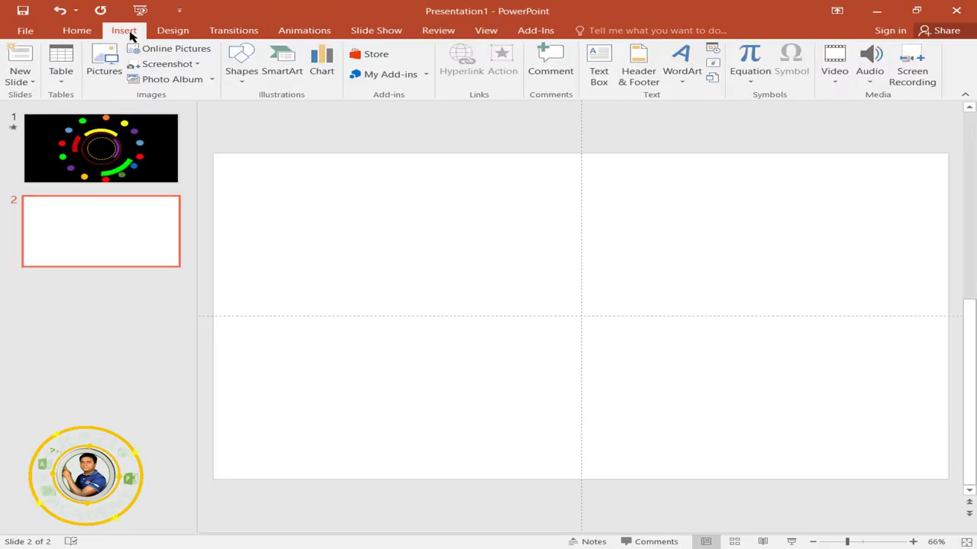
left_click(241, 72)
left_click(331, 15)
- Fill slide 2's background with solid black
left_click(195, 34)
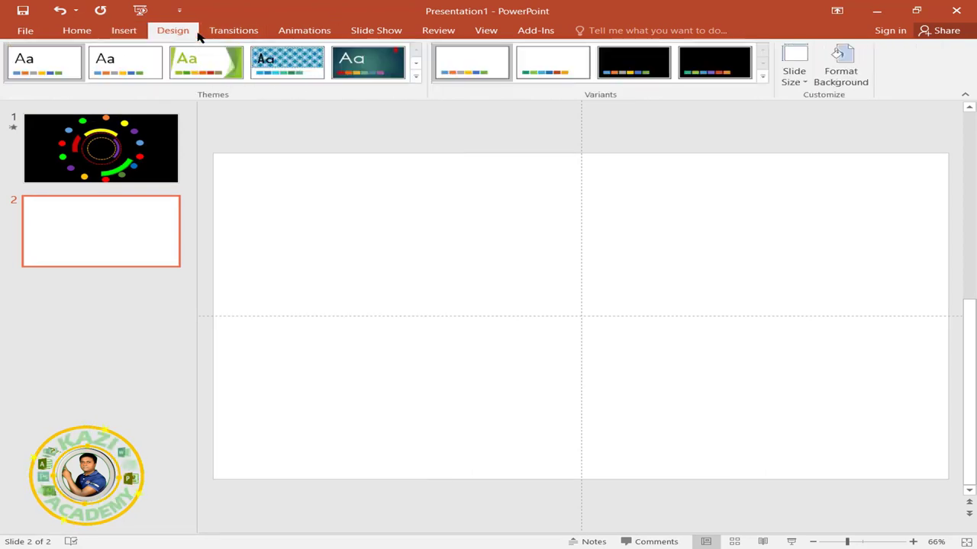
left_click(836, 84)
left_click(938, 273)
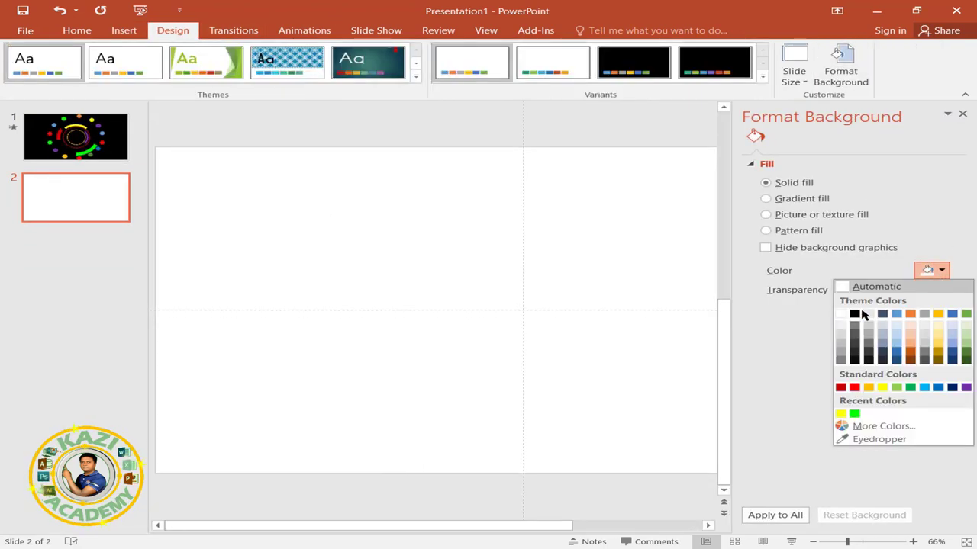
left_click(860, 313)
left_click(962, 113)
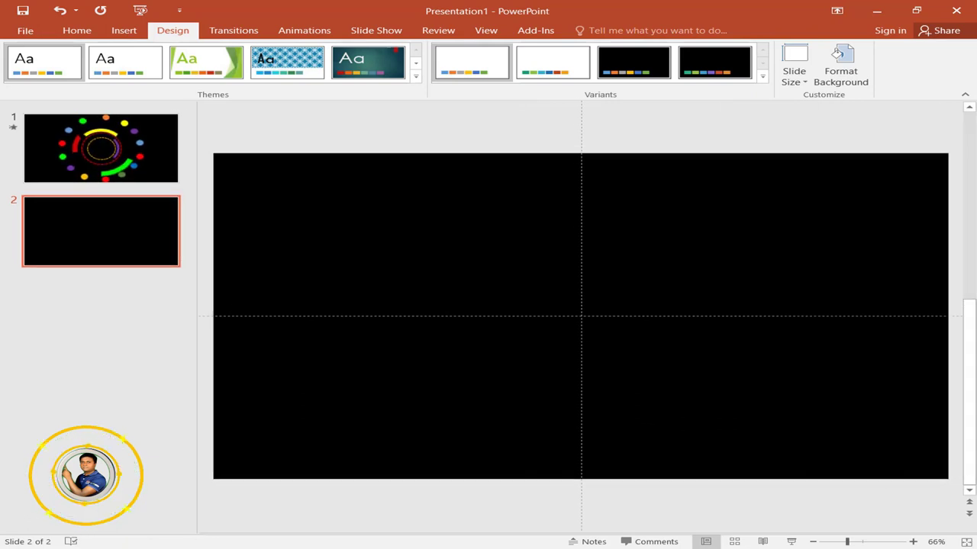
left_click(125, 30)
left_click(599, 65)
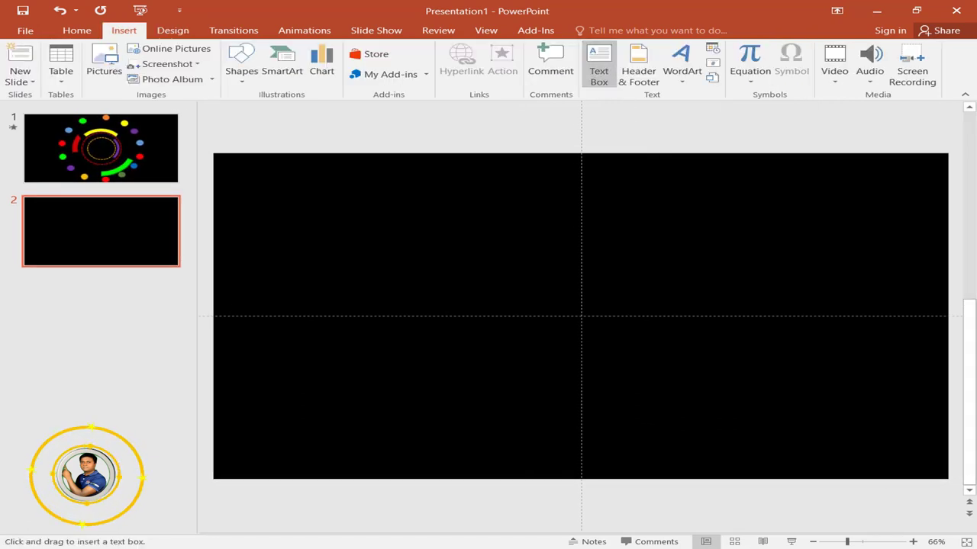
- Draw a text box near slide centre and make its 10 white
left_click_drag(706, 405, 513, 281)
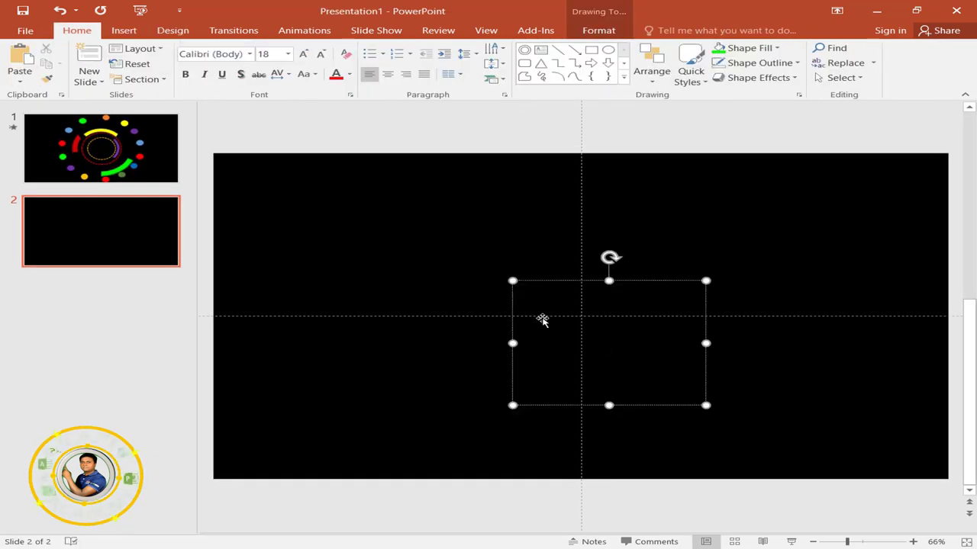
left_click(604, 405)
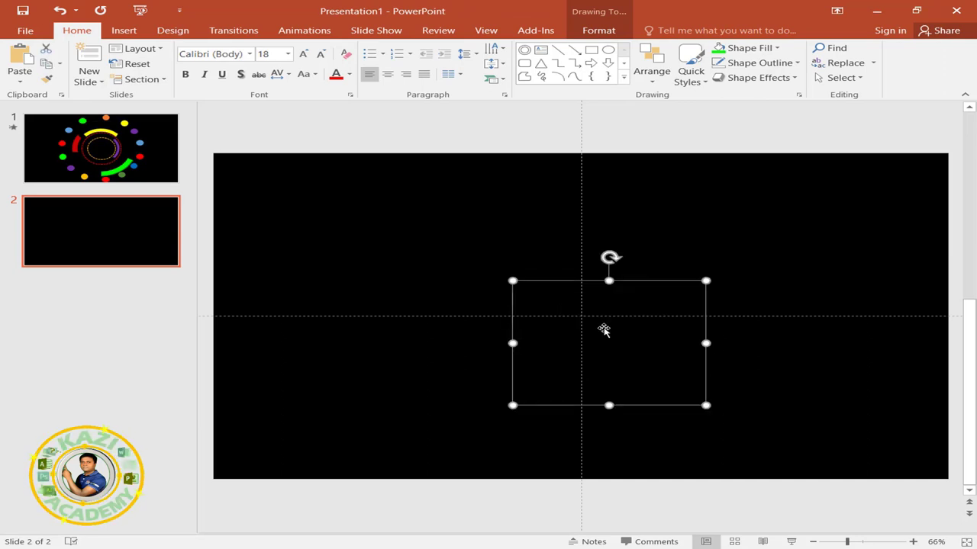
left_click(604, 329)
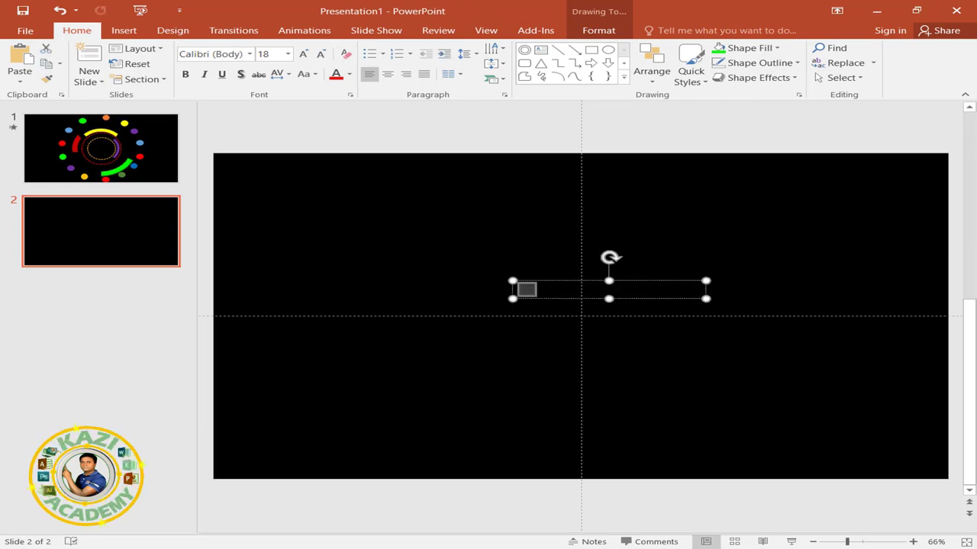
left_click(349, 75)
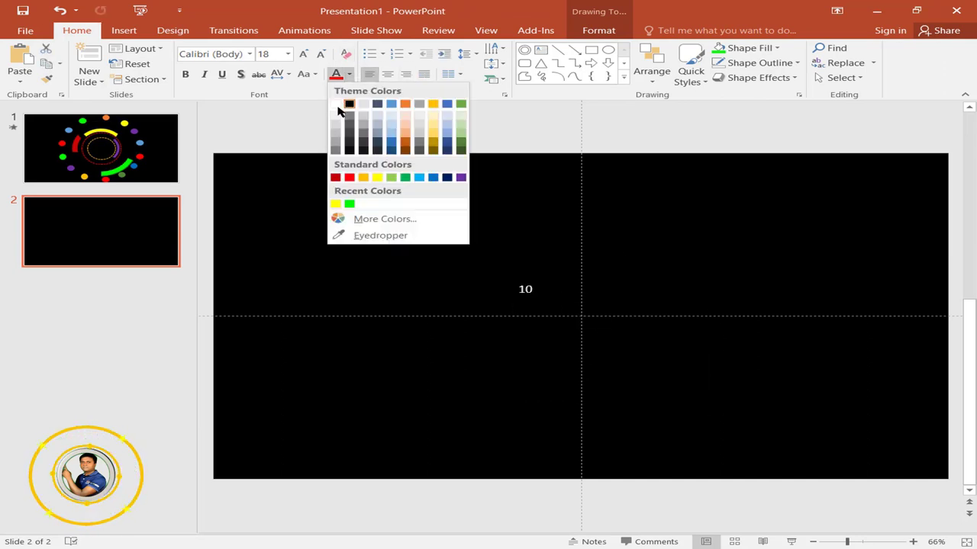
left_click(338, 109)
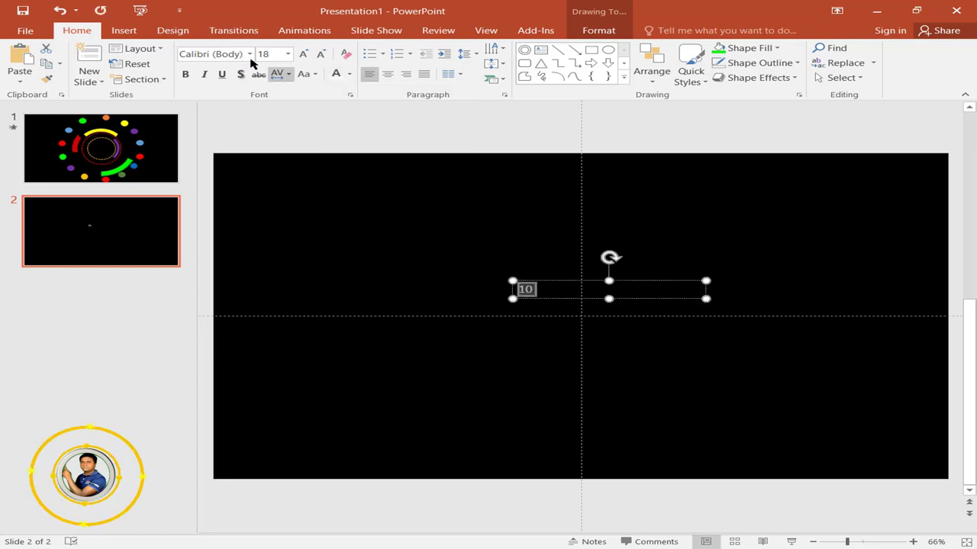
- Size the 10 to 115 pt and move its box up toward the vertical centre
left_click(287, 55)
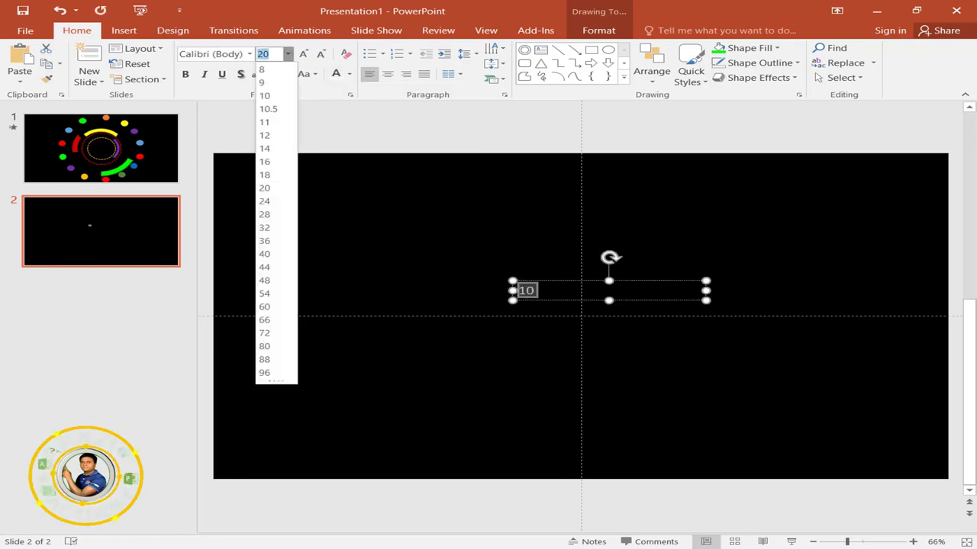
left_click(279, 375)
left_click(303, 54)
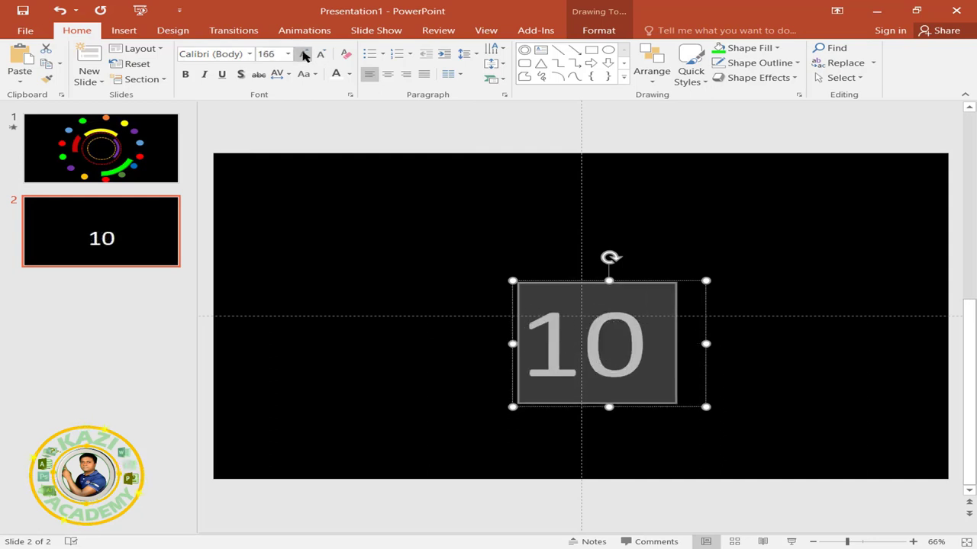
left_click(320, 55)
left_click(321, 55)
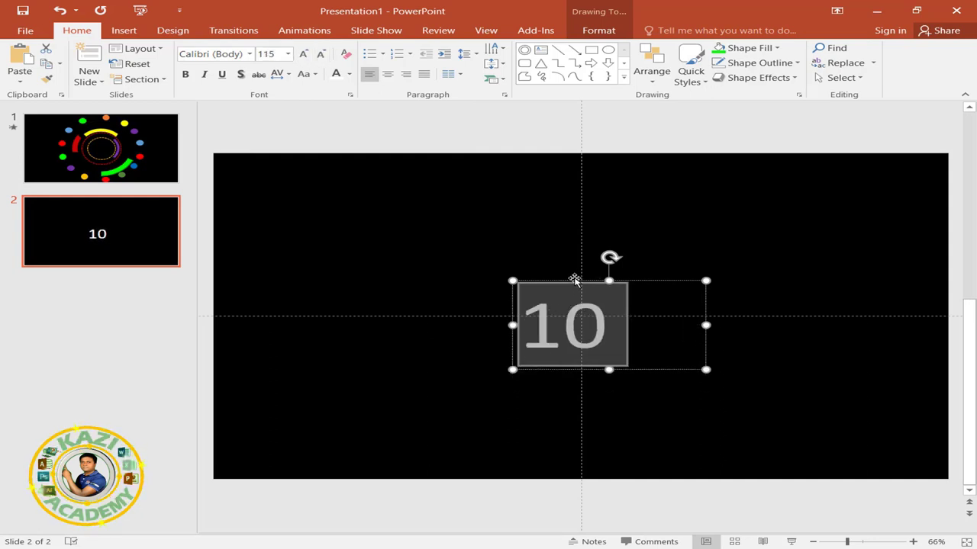
left_click_drag(575, 279, 575, 265)
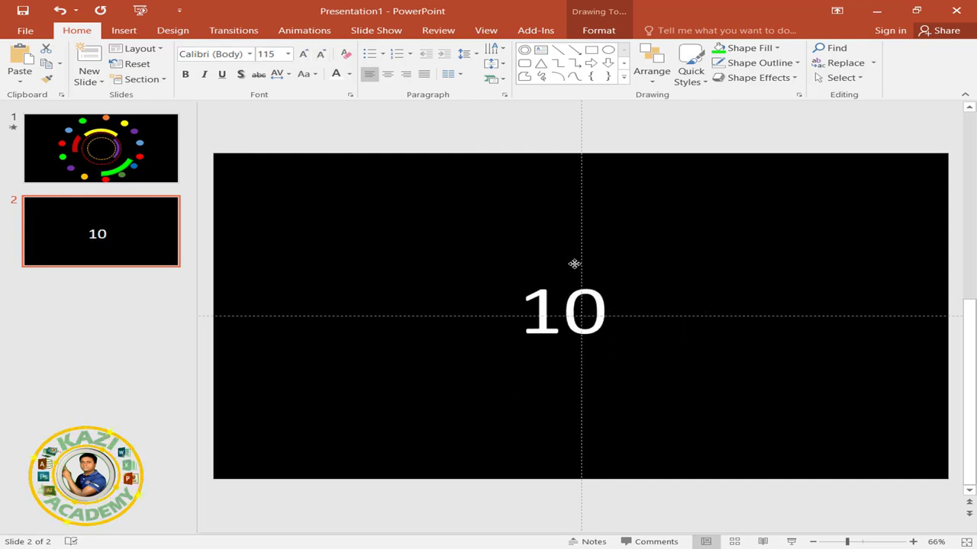
- Centre the 10 text and align its box to the slide's center and middle
left_click(618, 32)
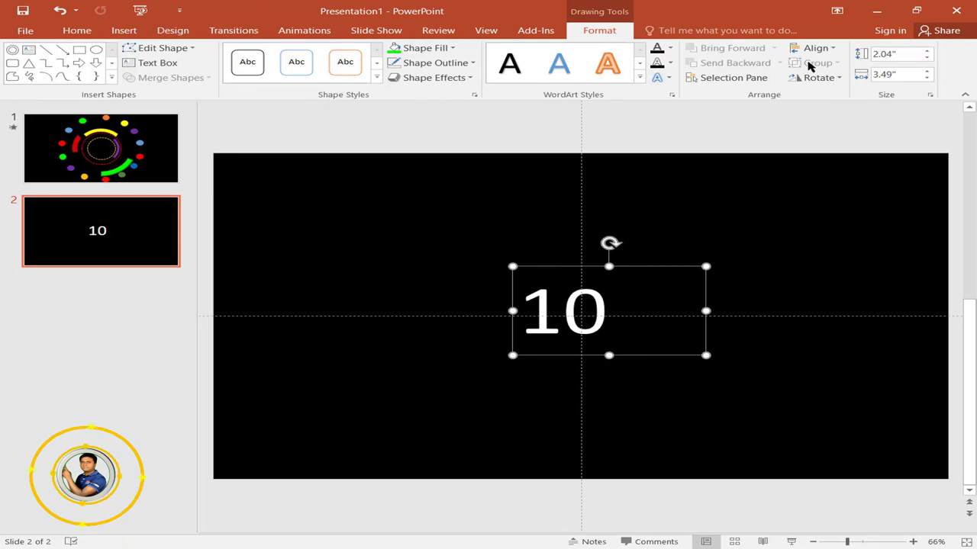
key("ctrl+e")
left_click(813, 49)
left_click(830, 81)
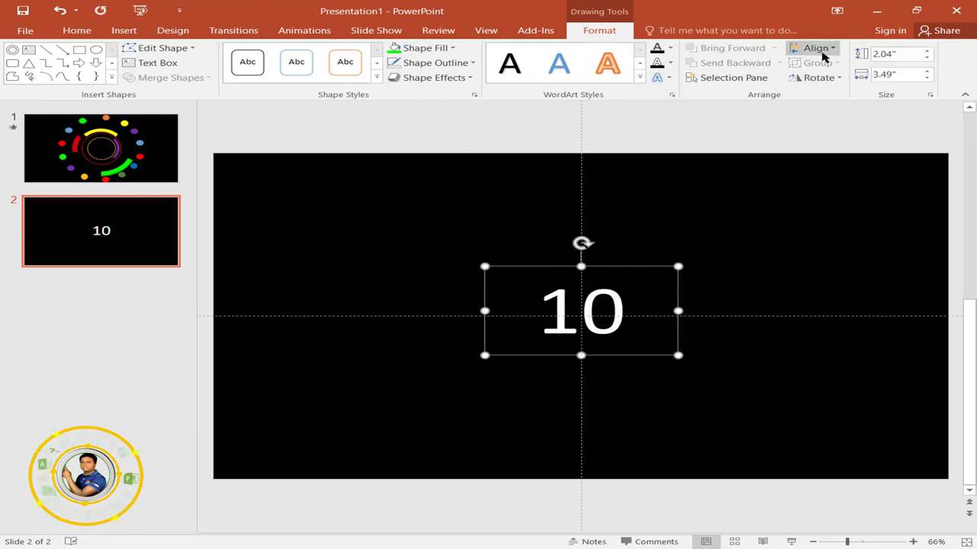
left_click(822, 51)
left_click(834, 132)
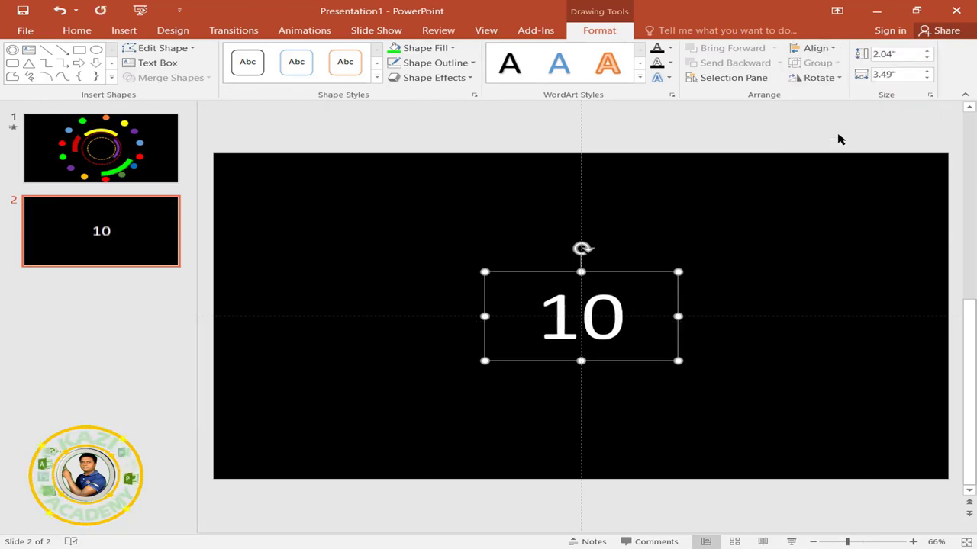
double_click(561, 324)
left_click(76, 30)
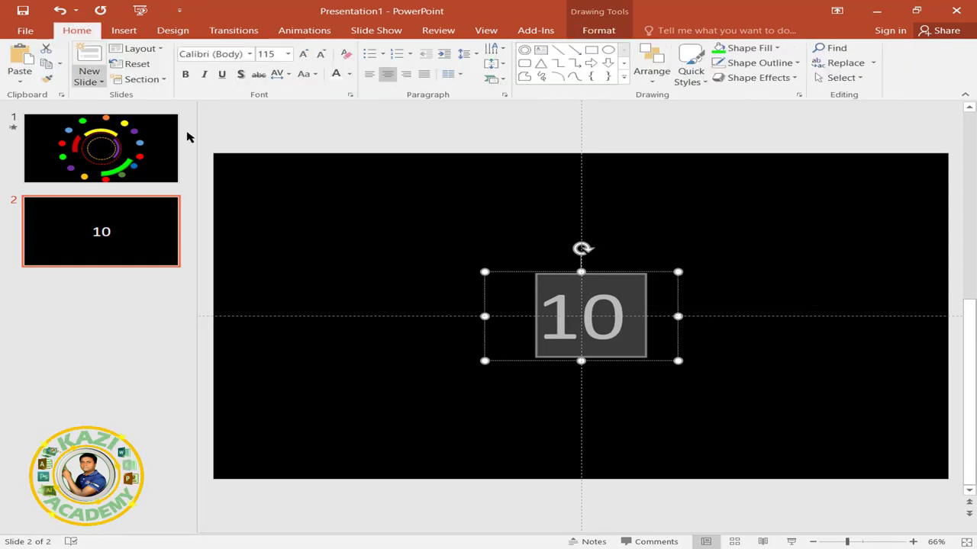
- Change the 10's font to TWENTY-SEVEN
left_click(249, 54)
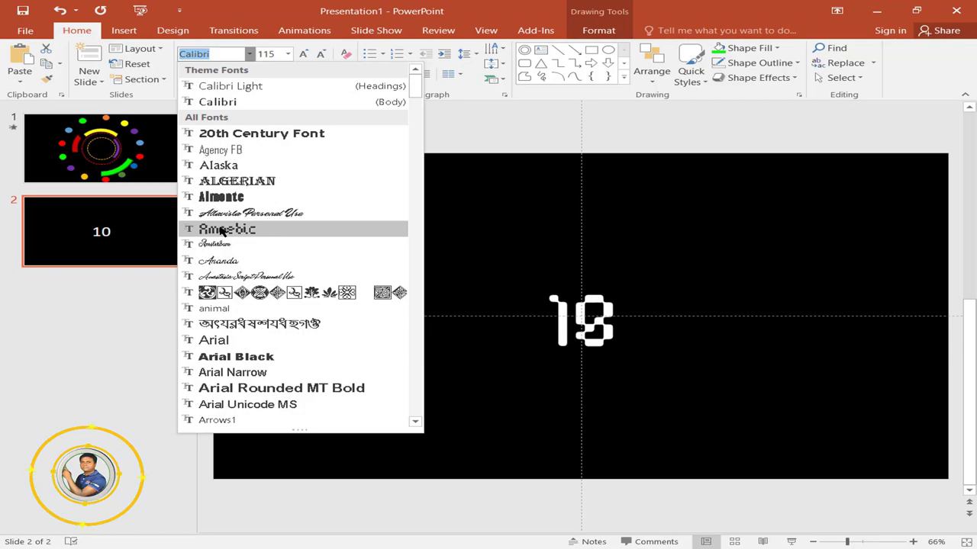
scroll(227, 255, "down", 10)
scroll(229, 279, "down", 7)
scroll(230, 281, "down", 8)
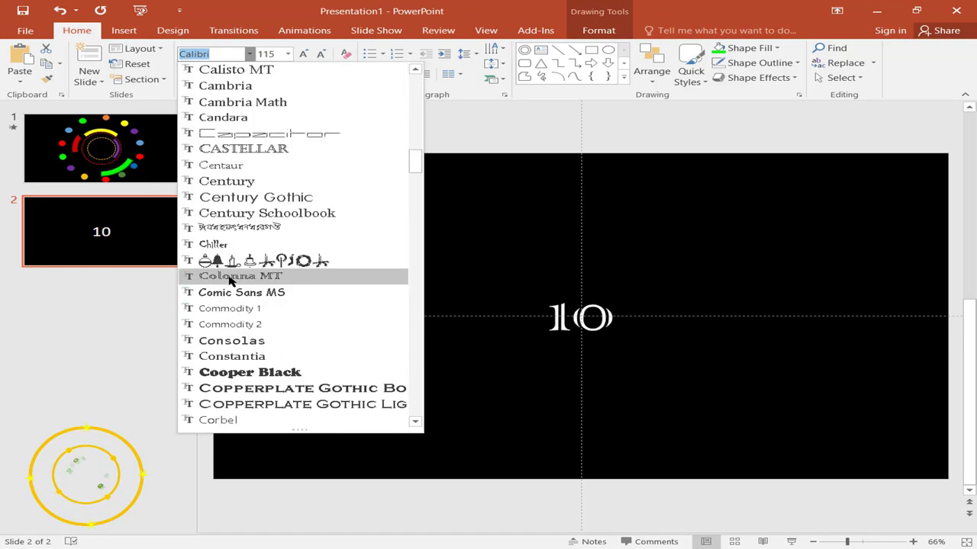
scroll(229, 279, "down", 7)
scroll(231, 279, "down", 7)
scroll(231, 280, "down", 7)
scroll(237, 281, "down", 7)
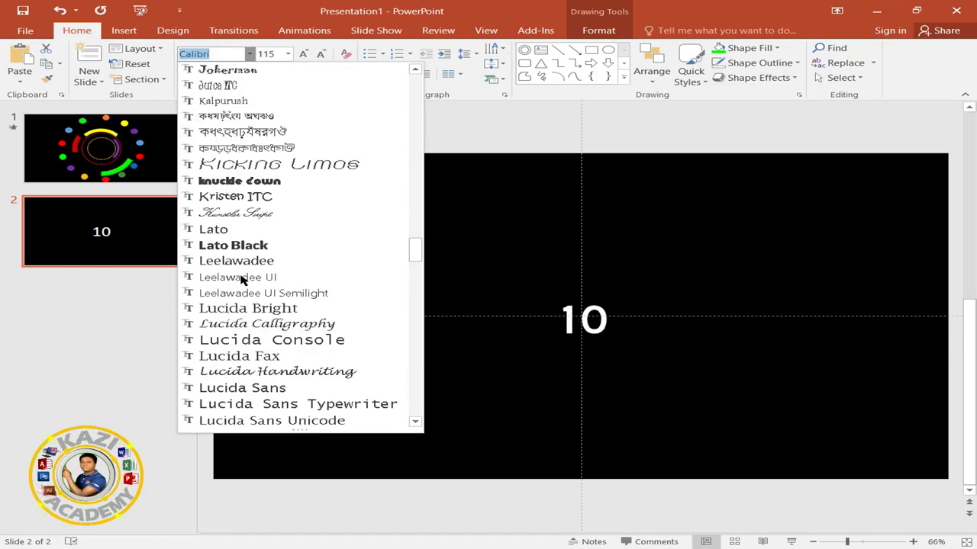
scroll(240, 281, "down", 7)
scroll(241, 286, "down", 7)
scroll(241, 288, "down", 7)
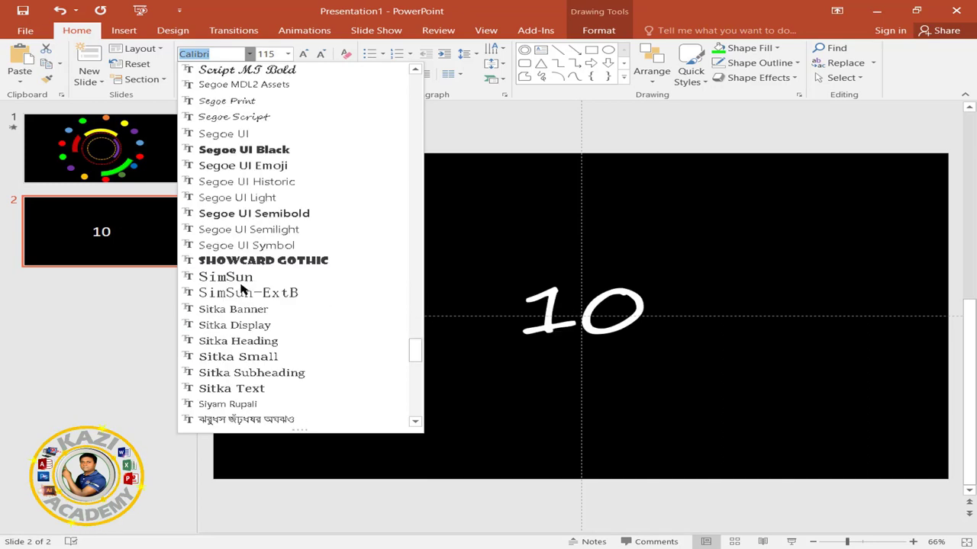
scroll(240, 289, "down", 7)
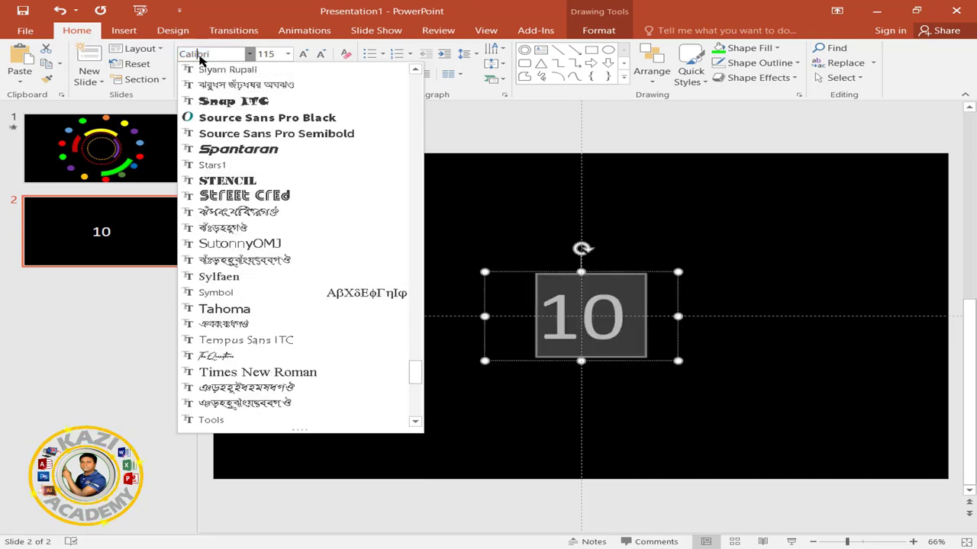
type("T")
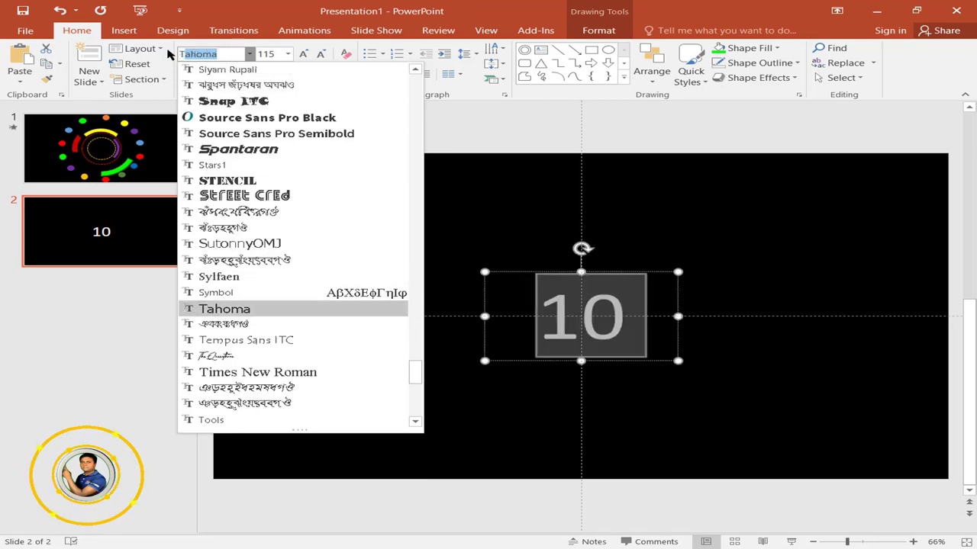
type("w Cen MT")
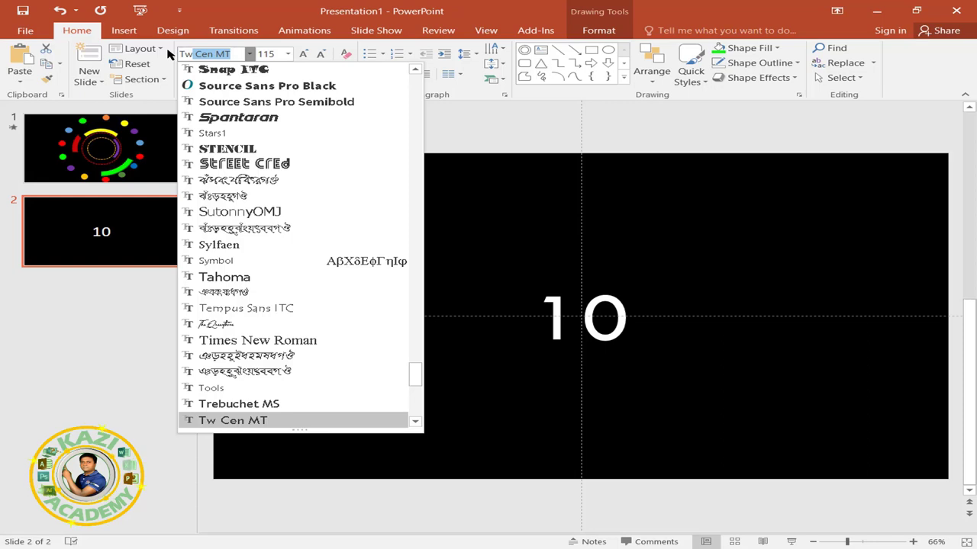
key("Down")
key("Down")
key("Down")
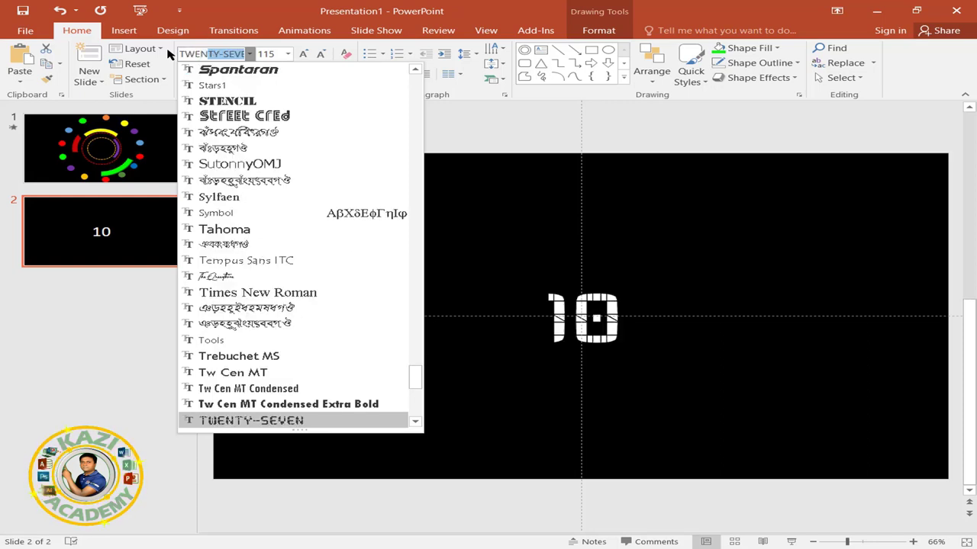
key("Return")
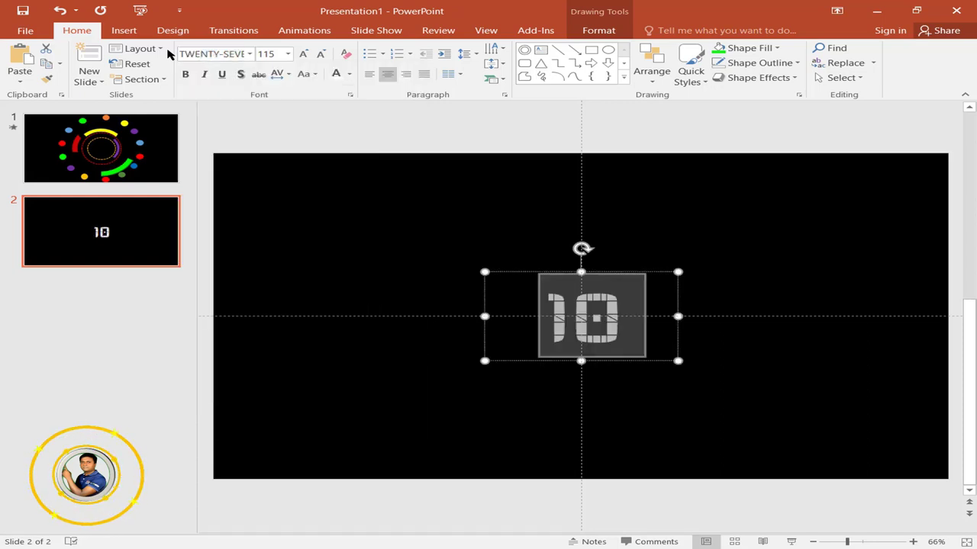
- Enlarge the 10 to 138 pt and re-centre its box on the slide
left_click(588, 320)
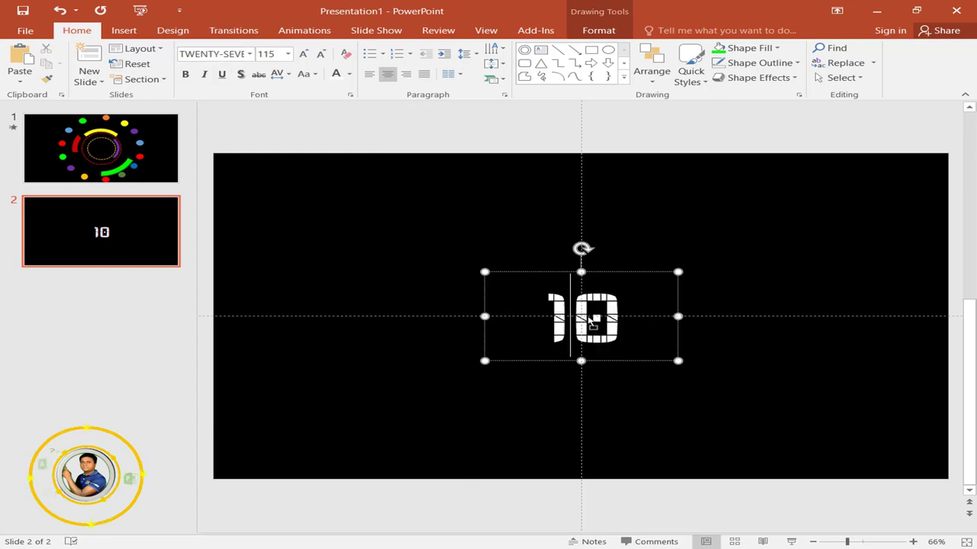
key("ctrl+shift+period")
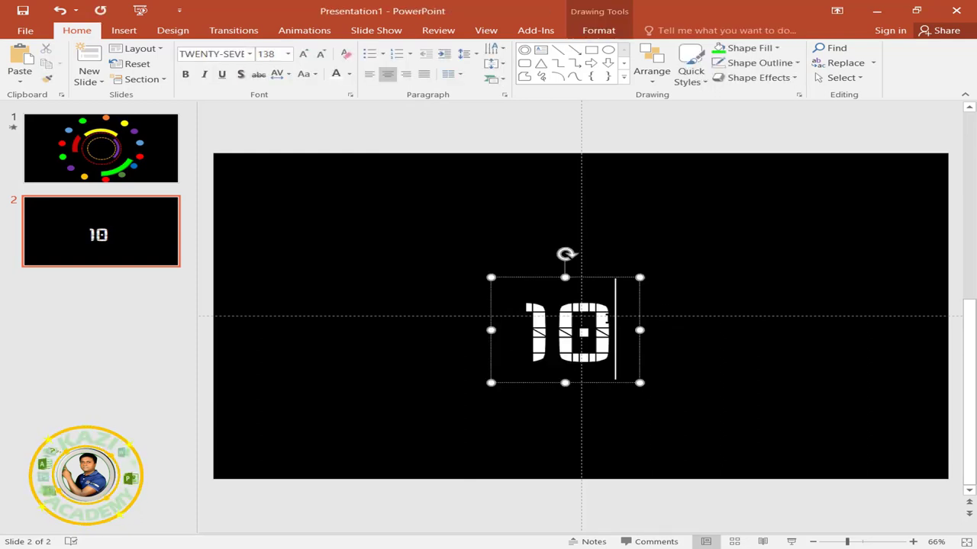
left_click(599, 30)
left_click(813, 48)
left_click(840, 81)
left_click(830, 49)
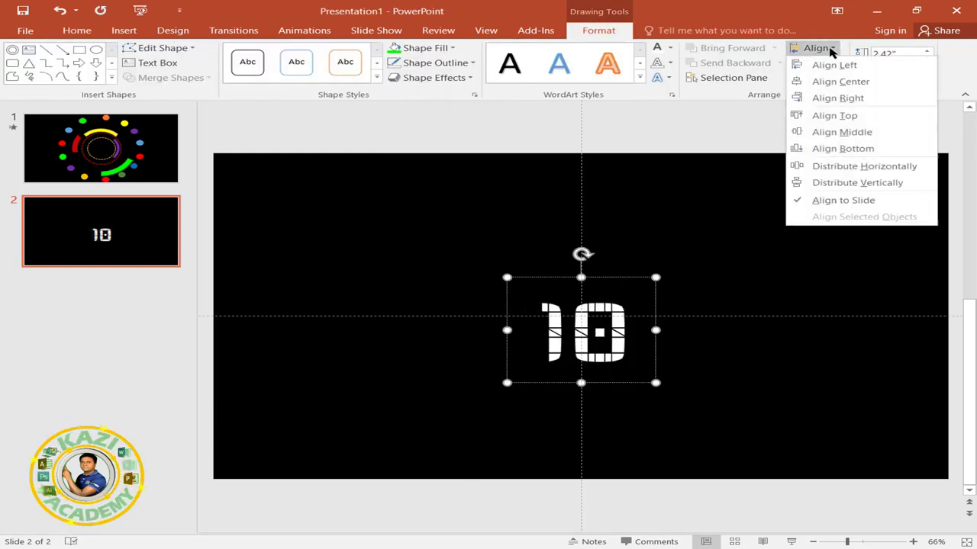
left_click(843, 132)
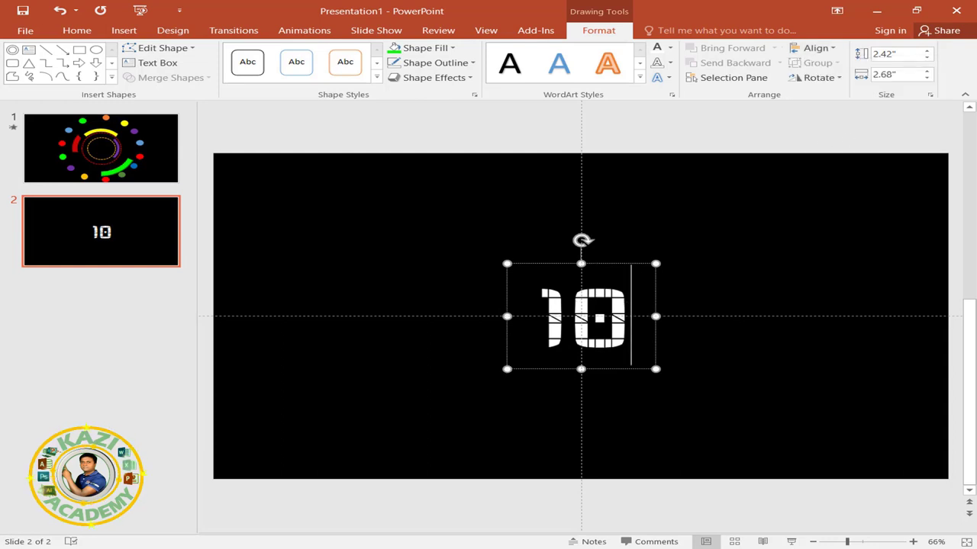
- Give the 10 box an Appear entrance starting With Previous after a 1-second delay
left_click(315, 31)
left_click(160, 61)
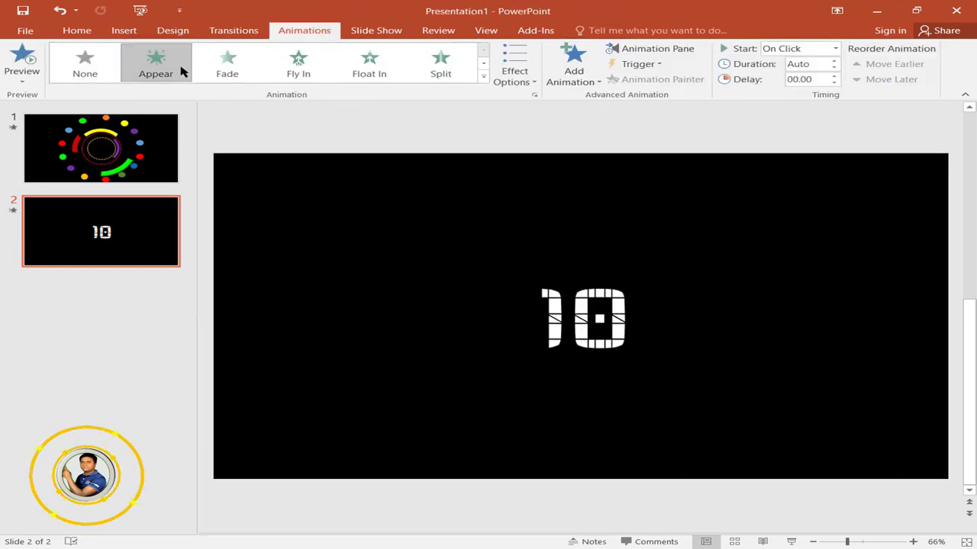
left_click(655, 48)
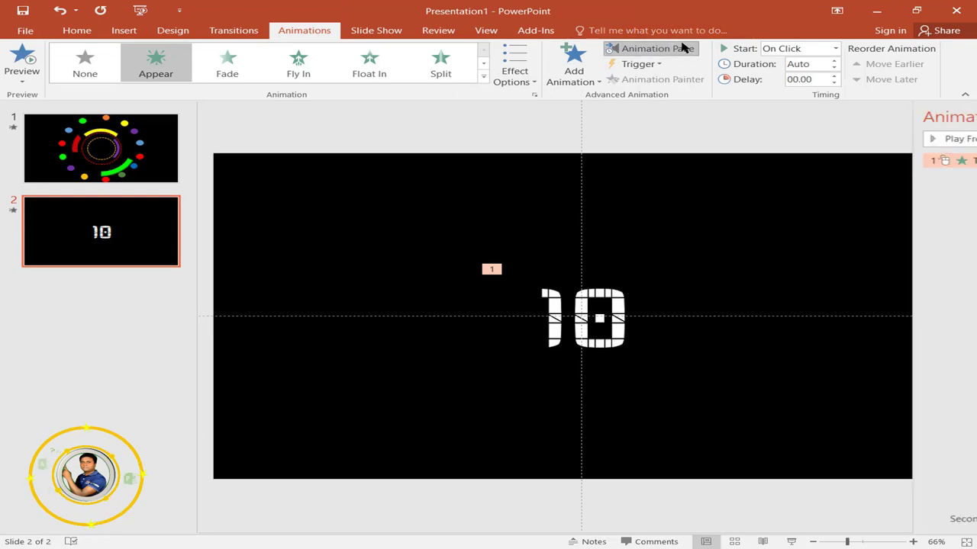
left_click(957, 160)
left_click(877, 190)
left_click(956, 160)
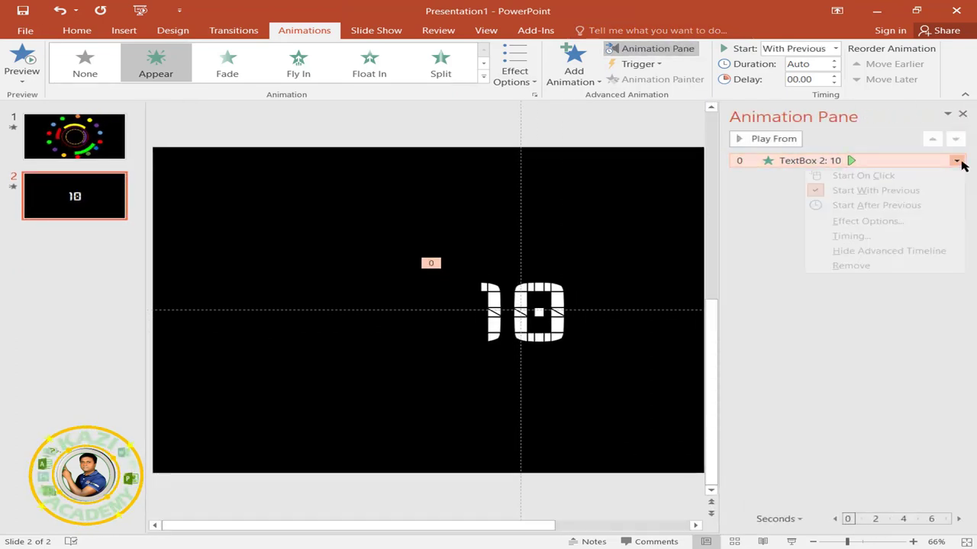
left_click(856, 223)
left_click(538, 150)
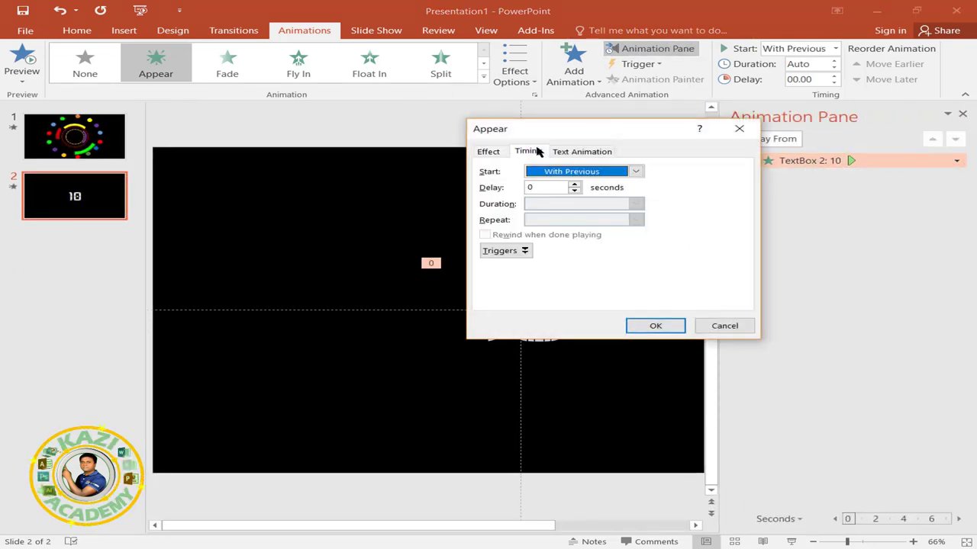
left_click(489, 151)
left_click(526, 152)
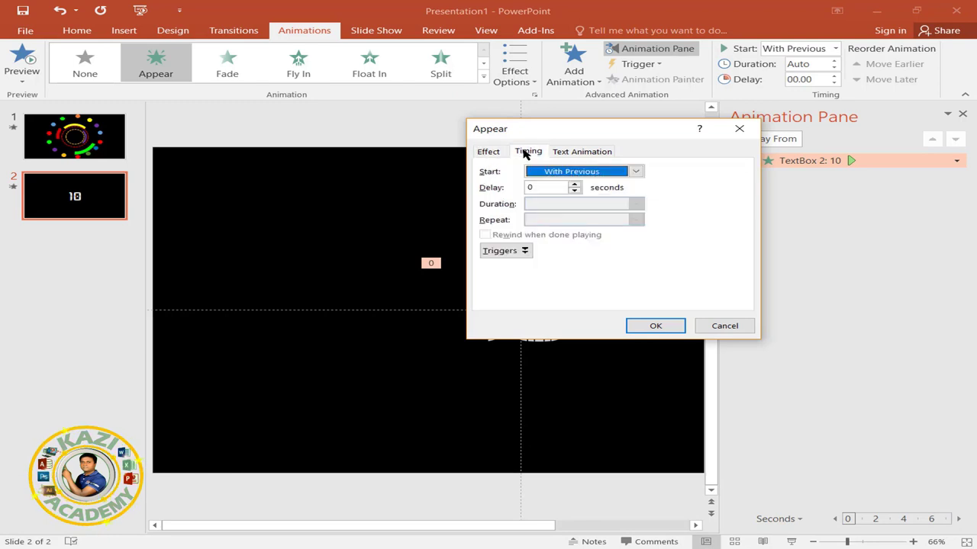
left_click(575, 186)
left_click(654, 326)
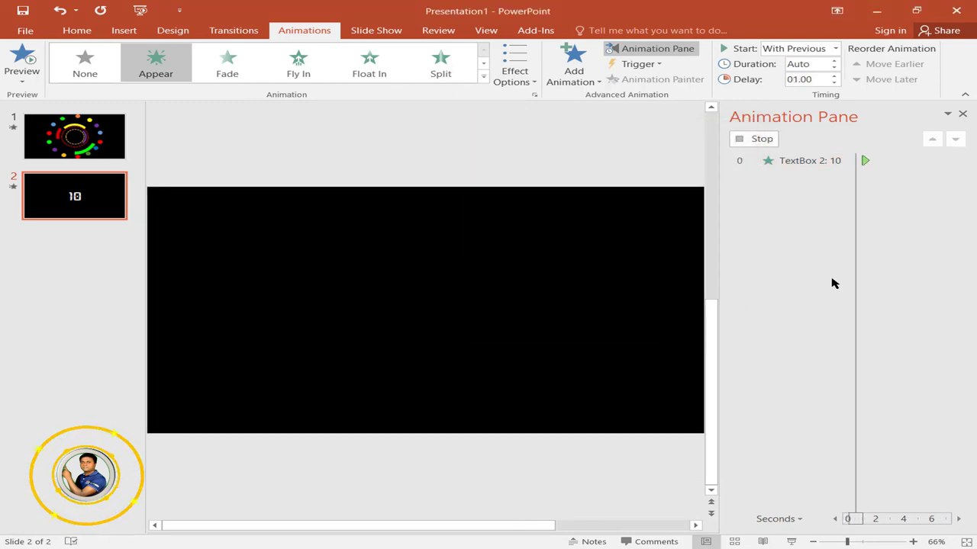
- Colour the 10 text black to match the background using the eyedropper
left_click(549, 305)
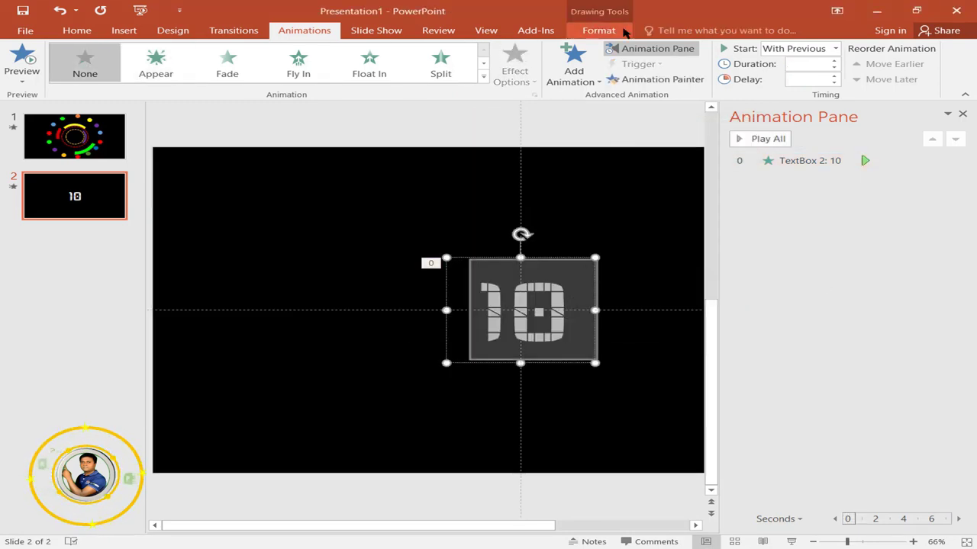
left_click(615, 31)
left_click(669, 47)
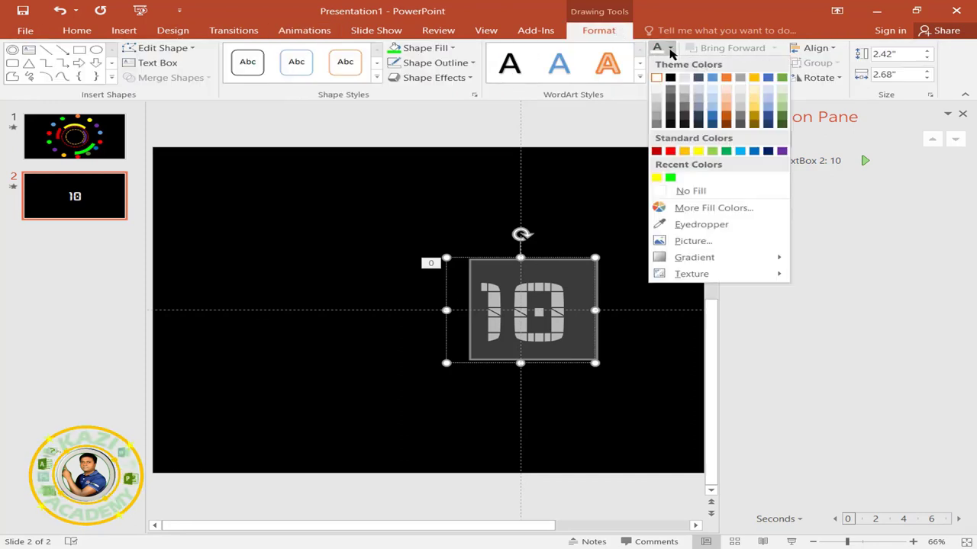
left_click(693, 222)
left_click(630, 216)
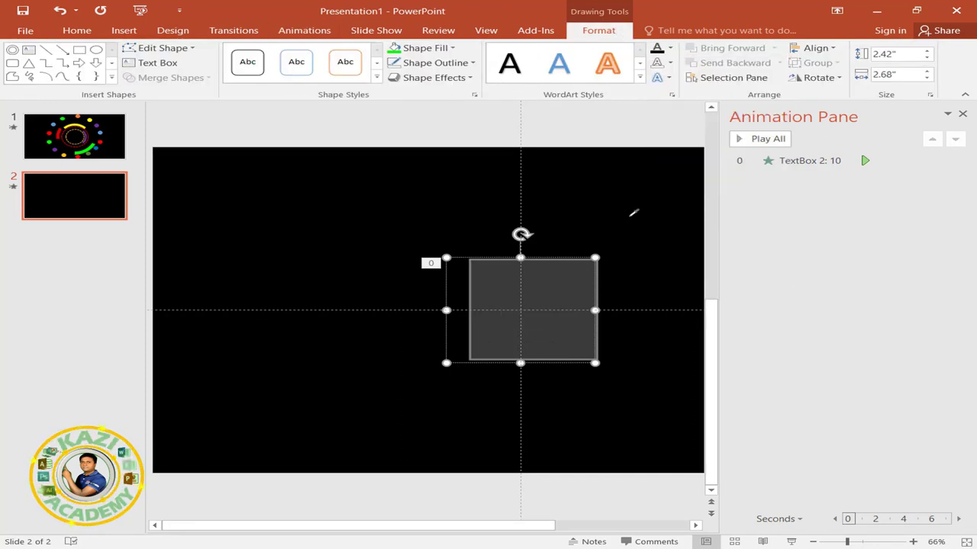
- Add a Disappear exit to the 10 box, starting With Previous
left_click(304, 31)
left_click(580, 84)
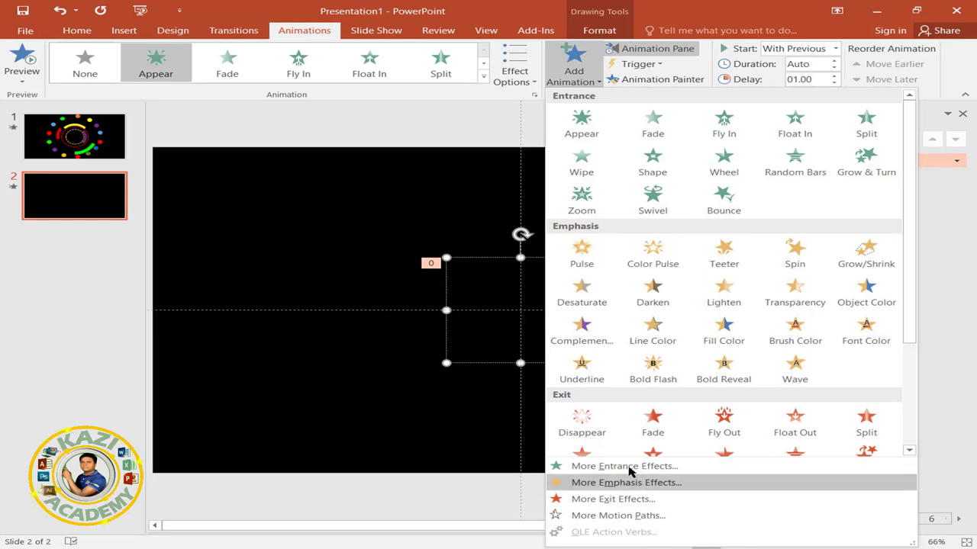
scroll(612, 431, "down", 5)
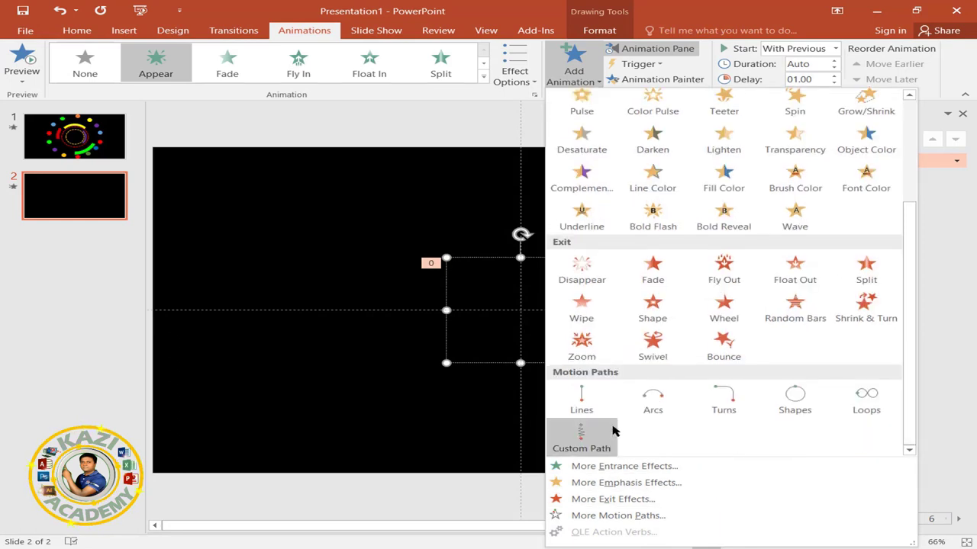
left_click(588, 271)
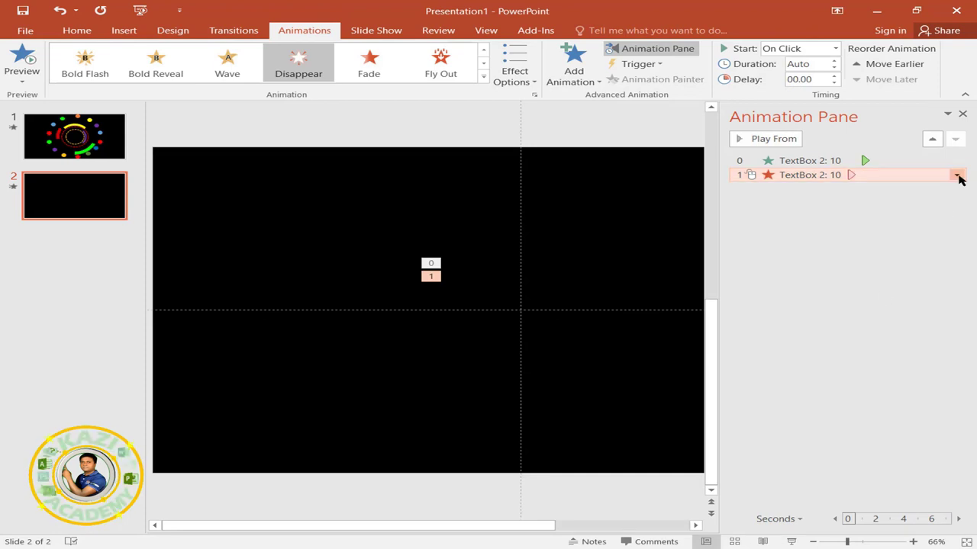
left_click(957, 175)
left_click(869, 203)
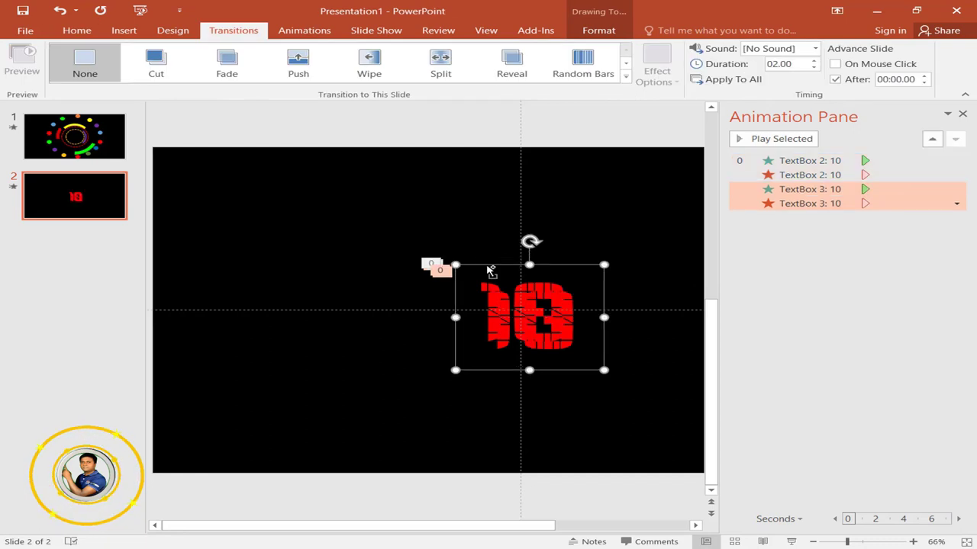
- Duplicate the red 10 twice and change the copies to 9 and 8
left_click_drag(490, 271, 348, 237)
double_click(428, 290)
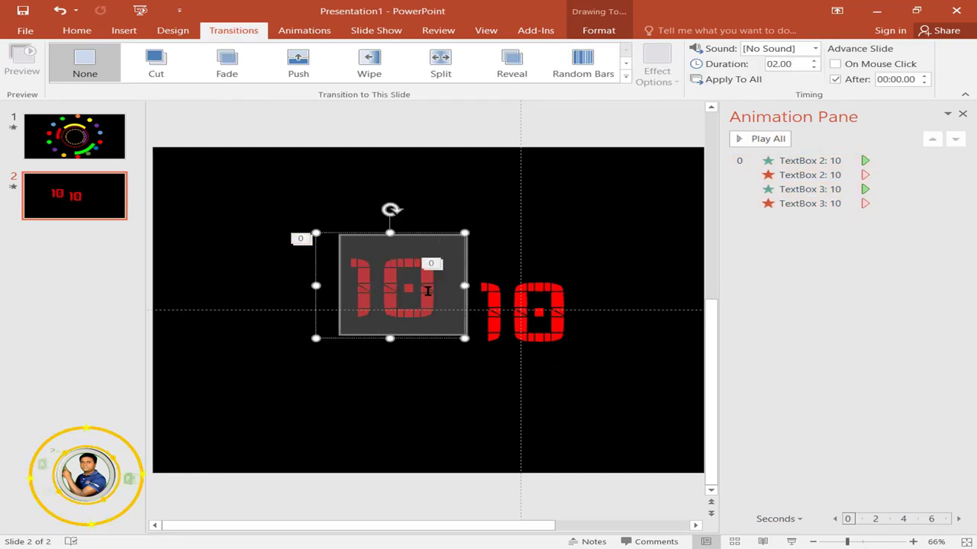
type("9")
mouse_move(347, 236)
left_mouse_down()
mouse_move(419, 207)
mouse_move(261, 180)
left_mouse_up()
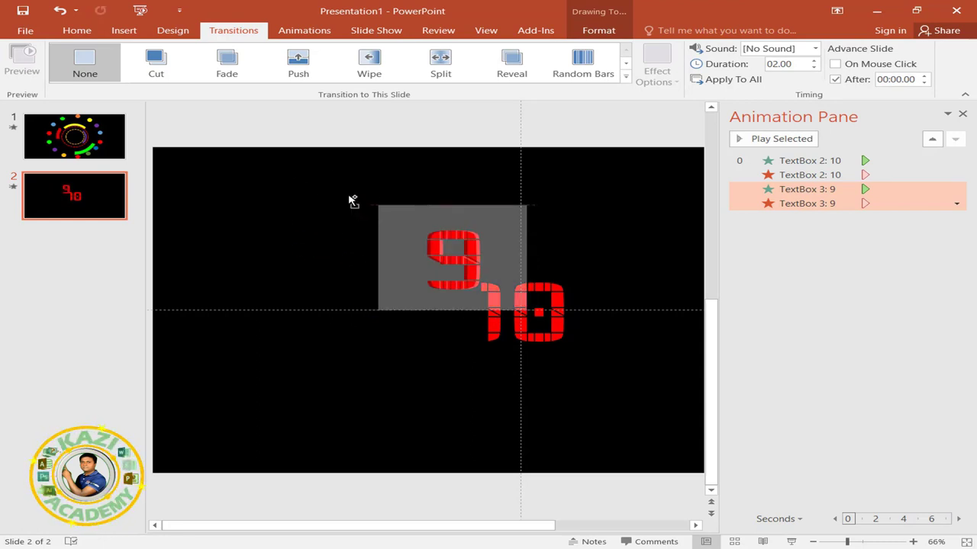
double_click(297, 229)
type("8")
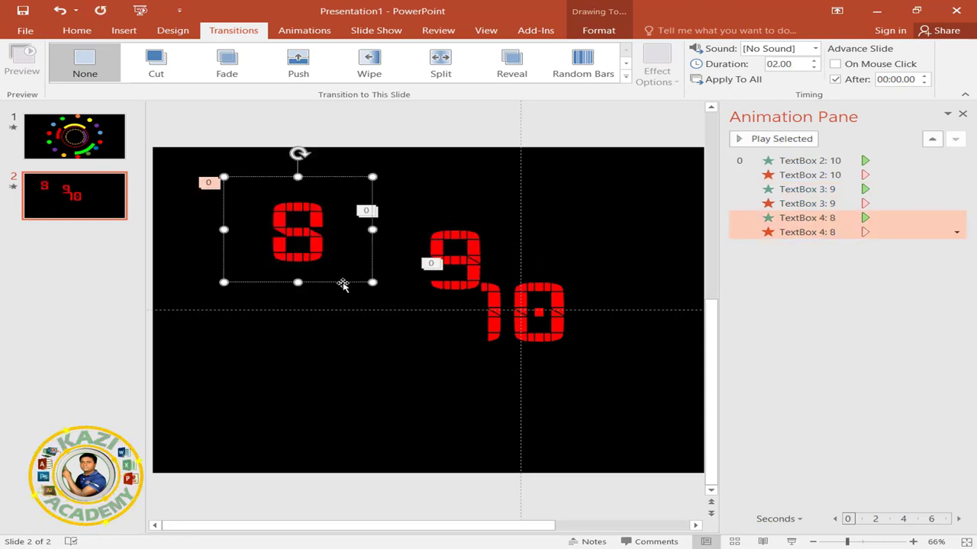
- Place more copies around the slide and renumber them 7 down to 1
left_click_drag(343, 285, 339, 363)
type("7")
type("6")
mouse_move(316, 301)
left_mouse_down()
mouse_move(337, 377)
mouse_move(416, 396)
mouse_move(546, 397)
left_mouse_up()
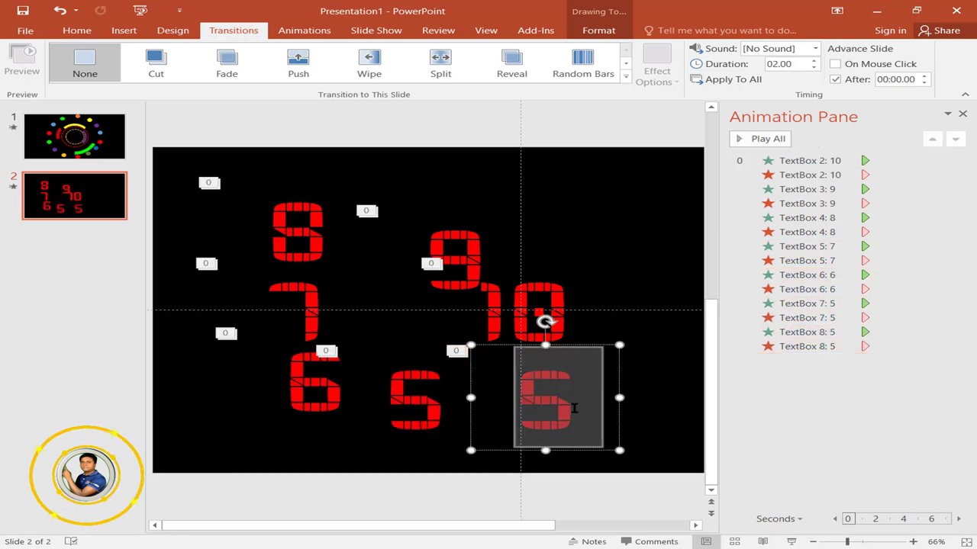
type("4")
type("3")
mouse_move(657, 452)
left_mouse_down()
mouse_move(807, 427)
mouse_move(806, 332)
left_mouse_up()
type("2")
left_click_drag(776, 301, 695, 243)
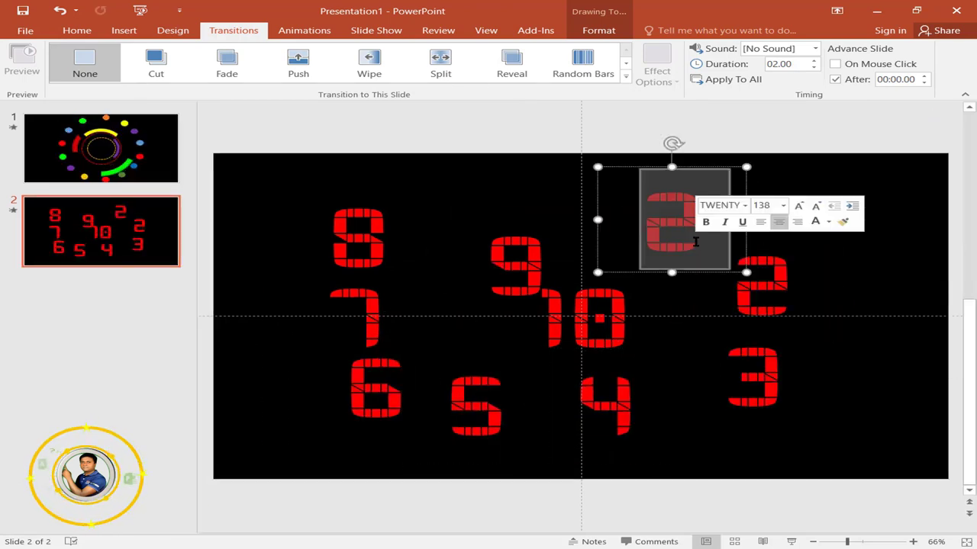
type("1")
key("Escape")
key("Escape")
- Select all ten numbers and apply Align Center and Align Middle to stack them
key("ctrl+a")
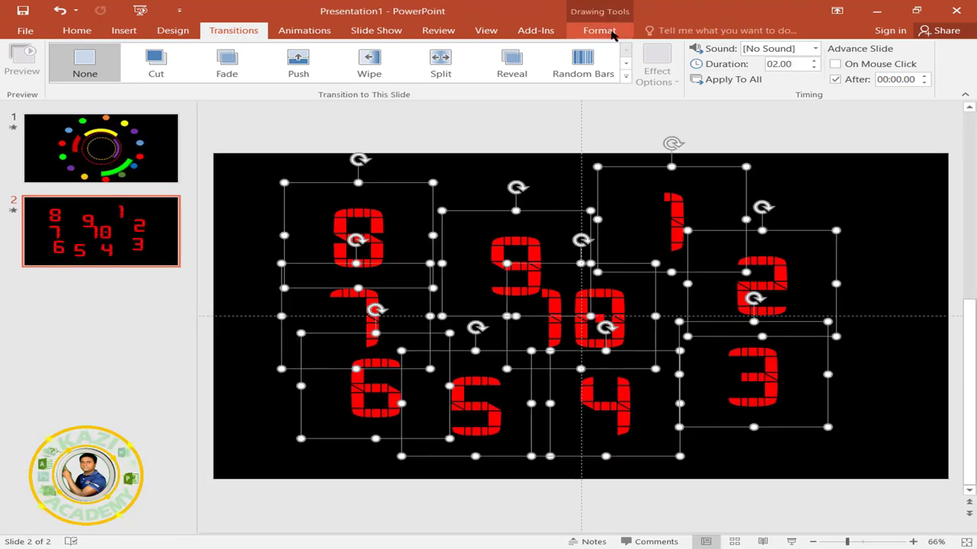
left_click(603, 32)
left_click(816, 48)
left_click(818, 80)
left_click(813, 48)
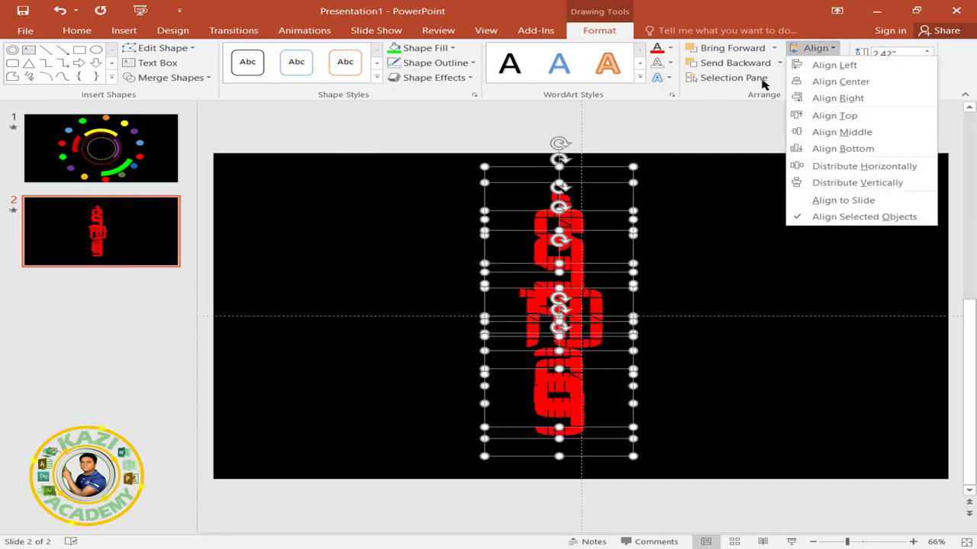
left_click(837, 133)
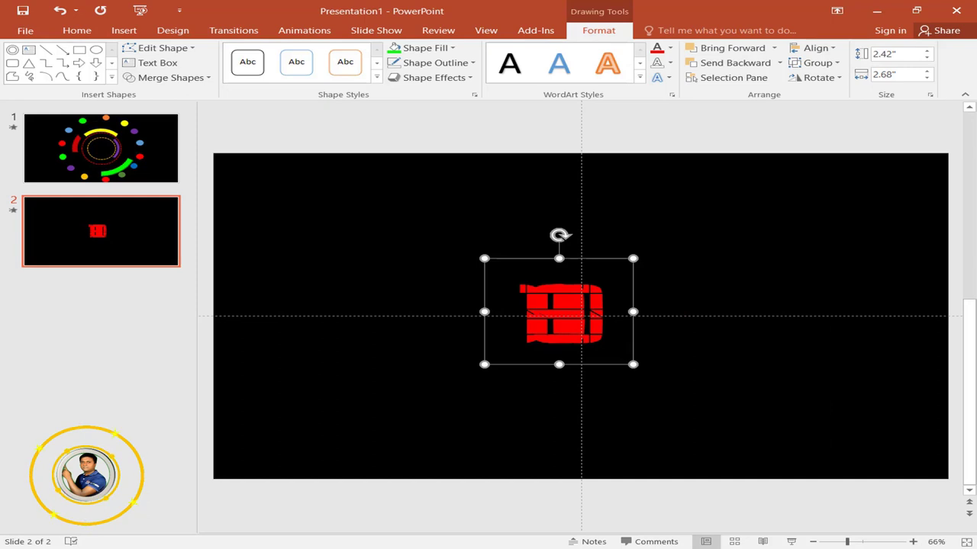
- Paste the red number stack onto slide 1 and centre it inside the circle's rings
key("ctrl+v")
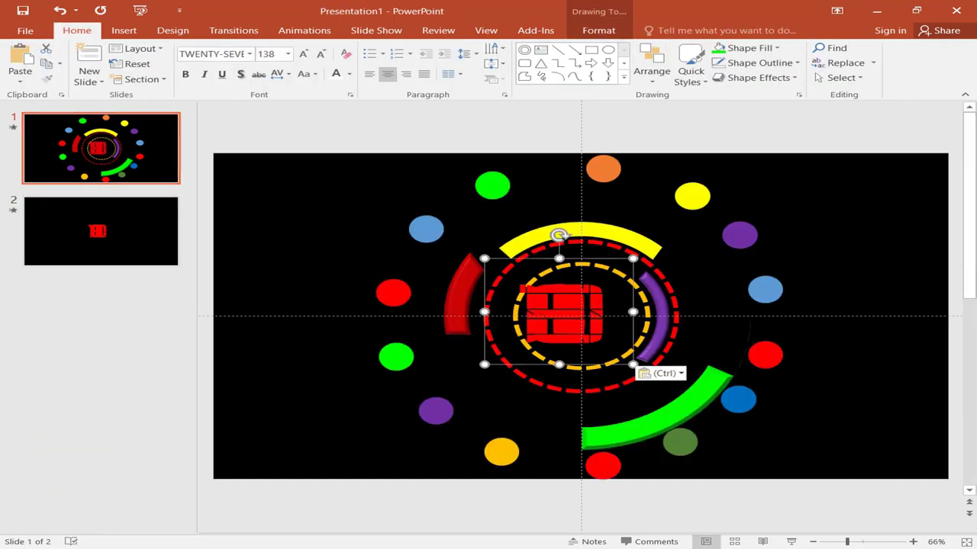
left_click(600, 30)
left_click(815, 48)
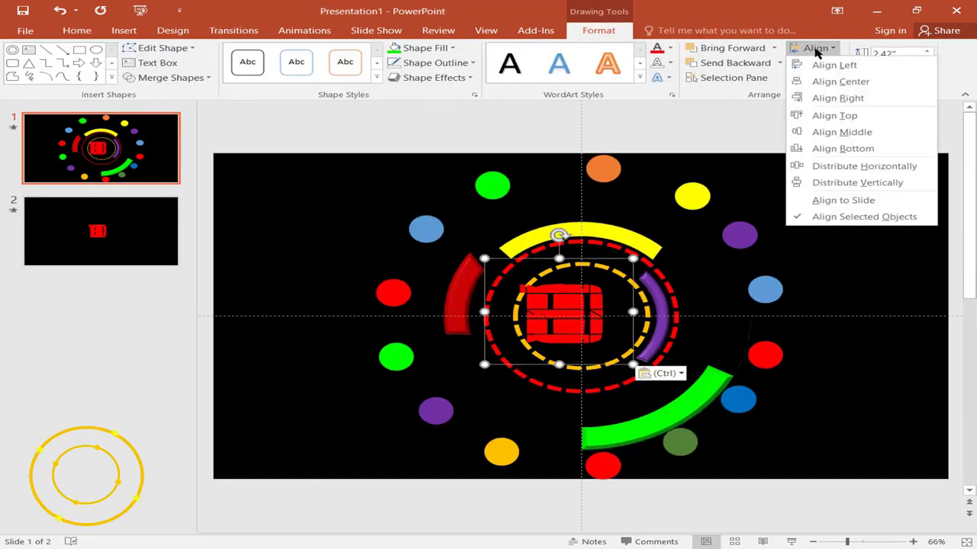
left_click(862, 90)
left_click(815, 48)
left_click(830, 132)
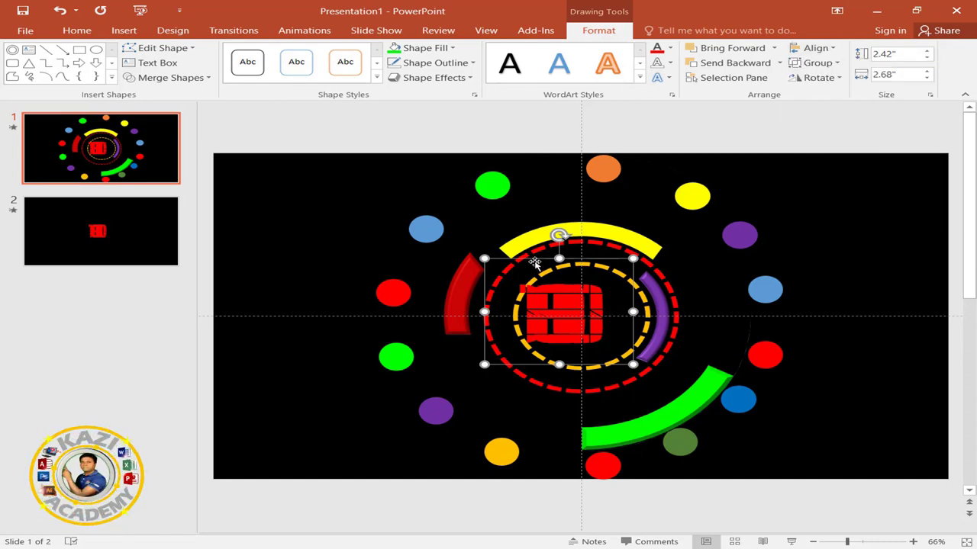
left_click_drag(535, 264, 554, 264)
left_click(798, 518)
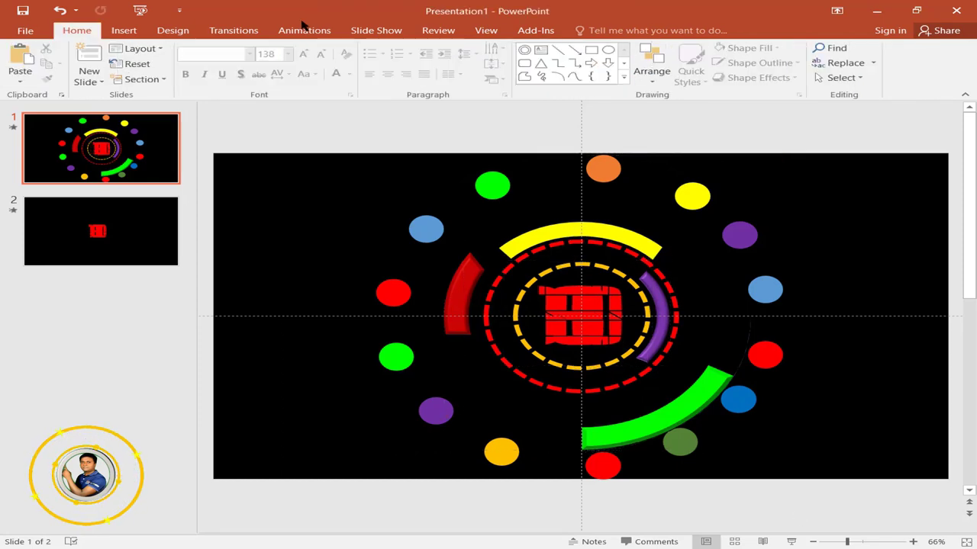
left_click(303, 30)
- Set the selected countdown animation rows to start With Previous with a 01.25 delay
left_click(663, 49)
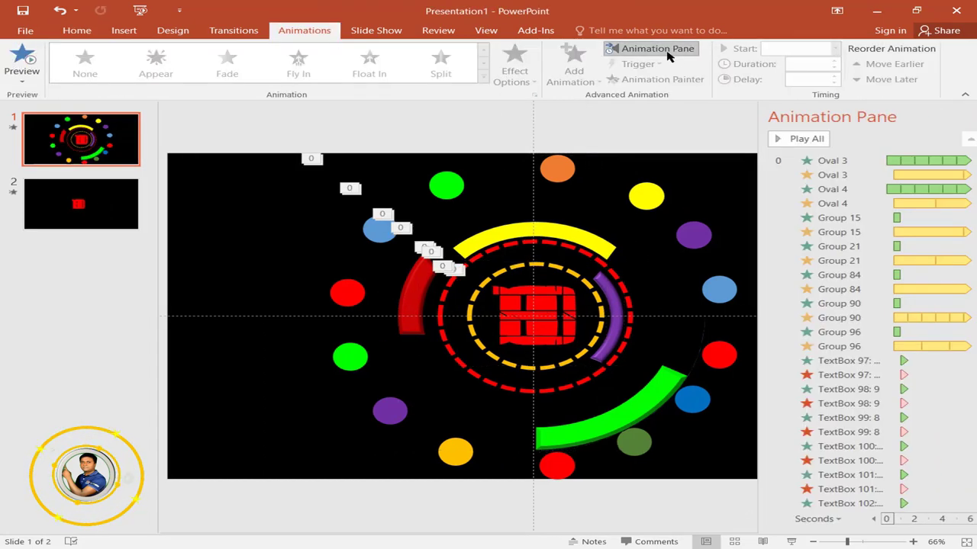
scroll(959, 344, "down", 2)
left_click(919, 315)
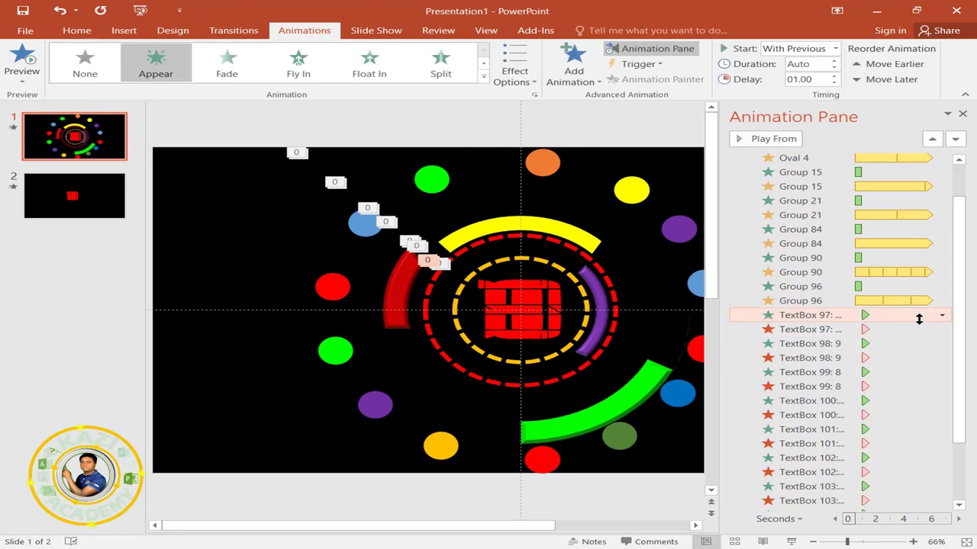
left_click(940, 318)
left_click(885, 343)
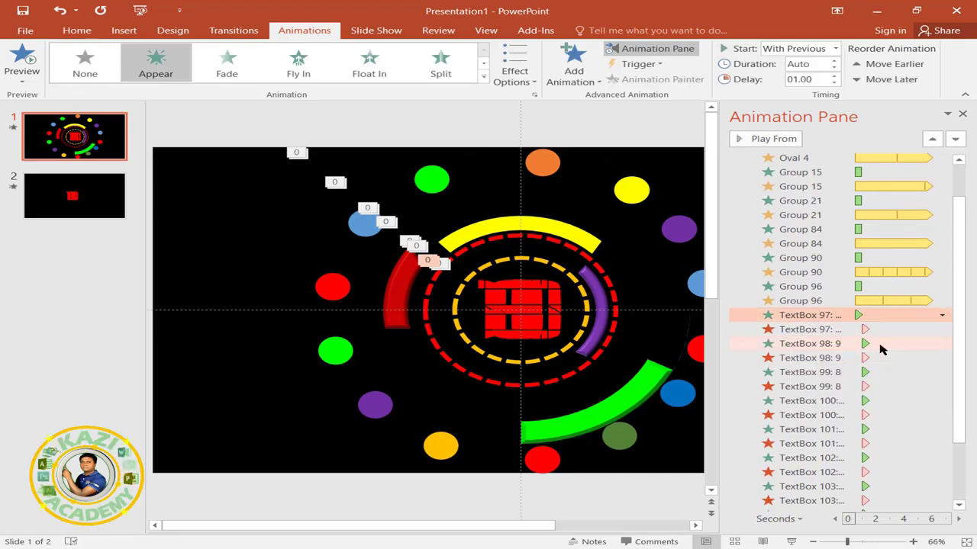
left_click_drag(839, 329, 810, 505)
left_click(834, 48)
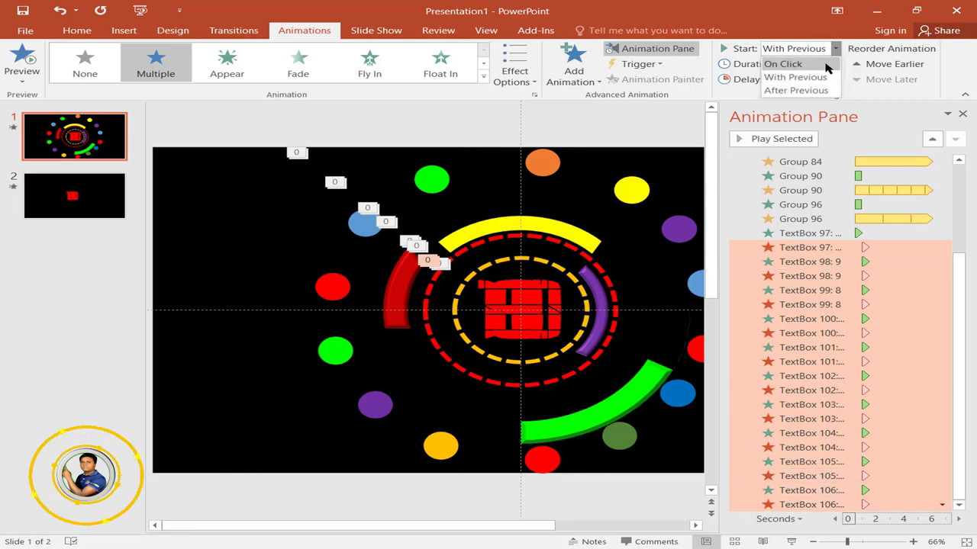
left_click(820, 78)
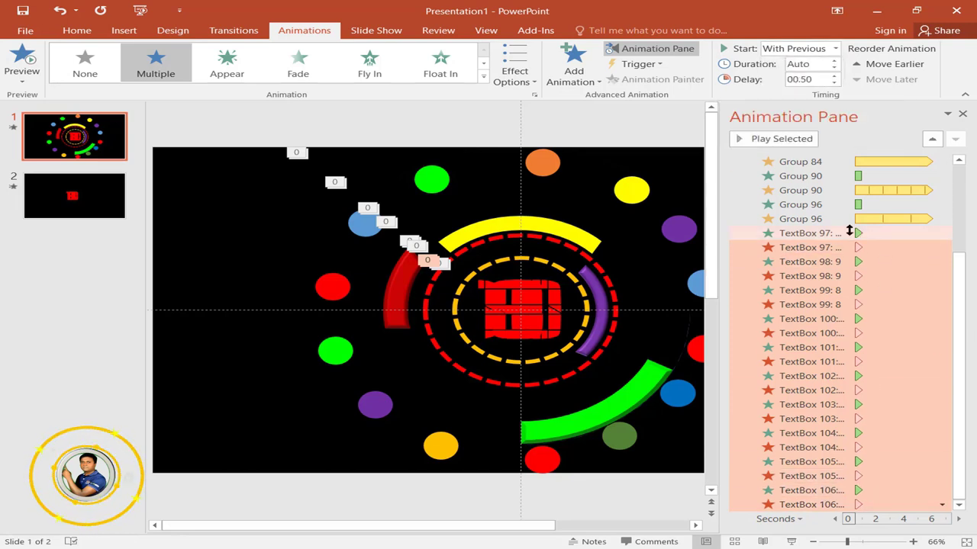
left_click(834, 49)
left_click(809, 76)
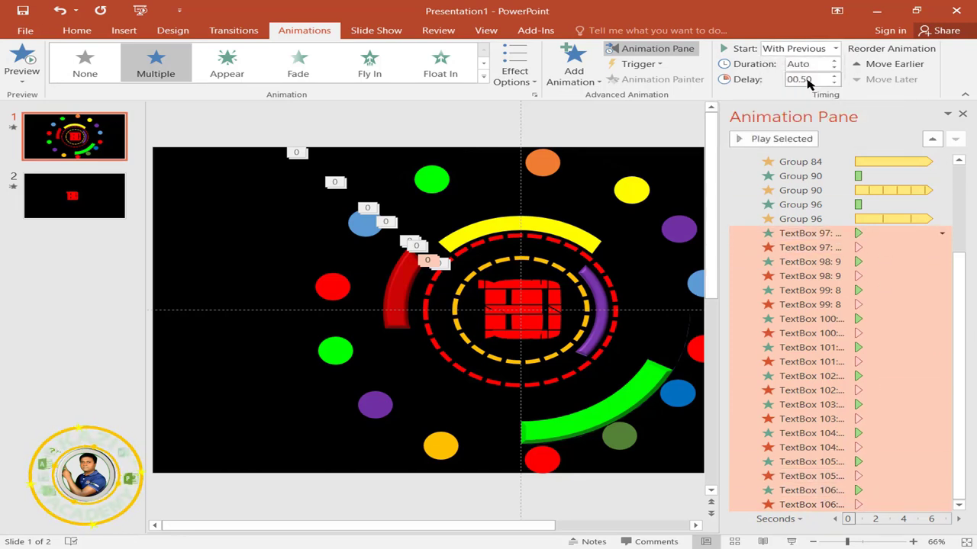
left_click(834, 76)
left_click(835, 76)
left_click(835, 75)
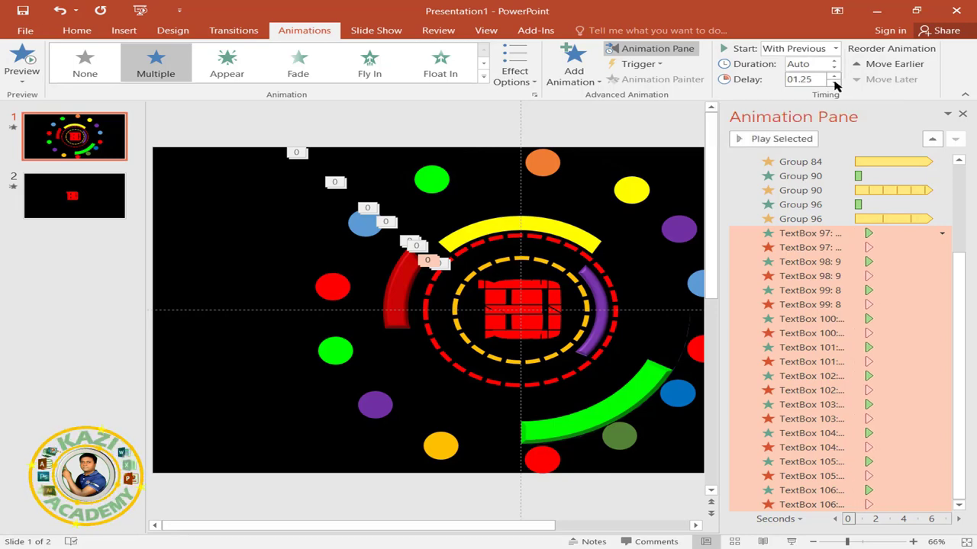
- Stagger the 10, 9 and 8 entrance and exit animations by raising their delays
left_click(935, 263)
left_click(934, 247)
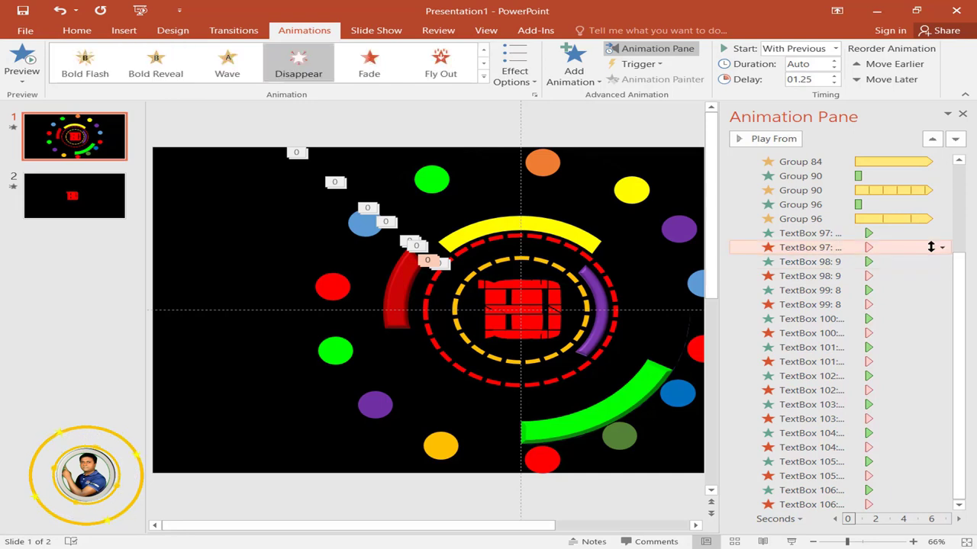
left_click(882, 262)
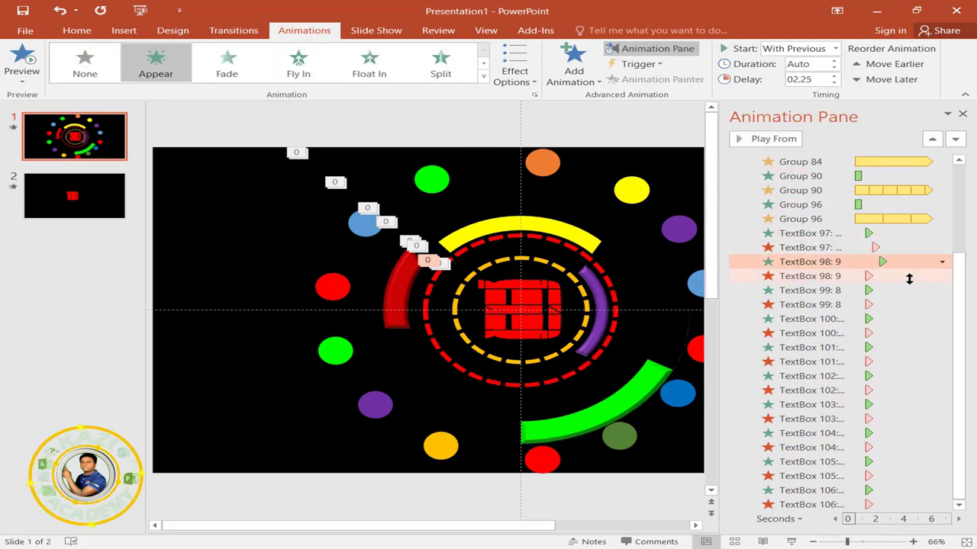
left_click(909, 277)
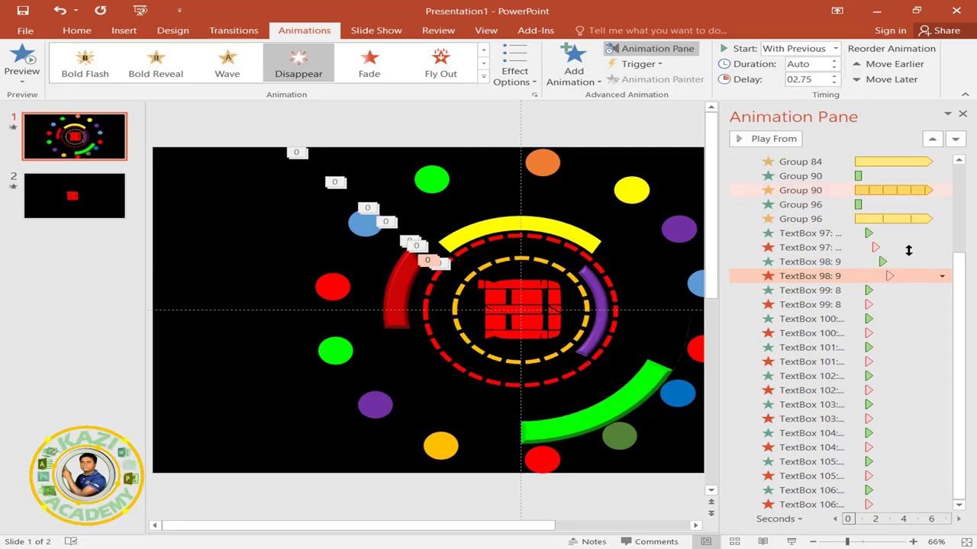
left_click(912, 290)
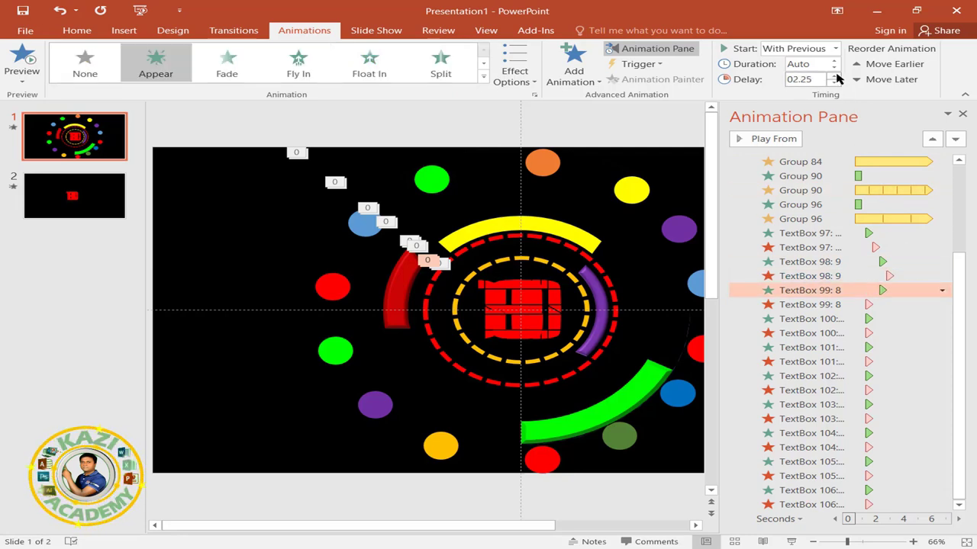
mouse_move(869, 304)
left_mouse_down()
mouse_move(904, 304)
mouse_move(910, 319)
left_mouse_up()
left_click(811, 333)
left_click(834, 75)
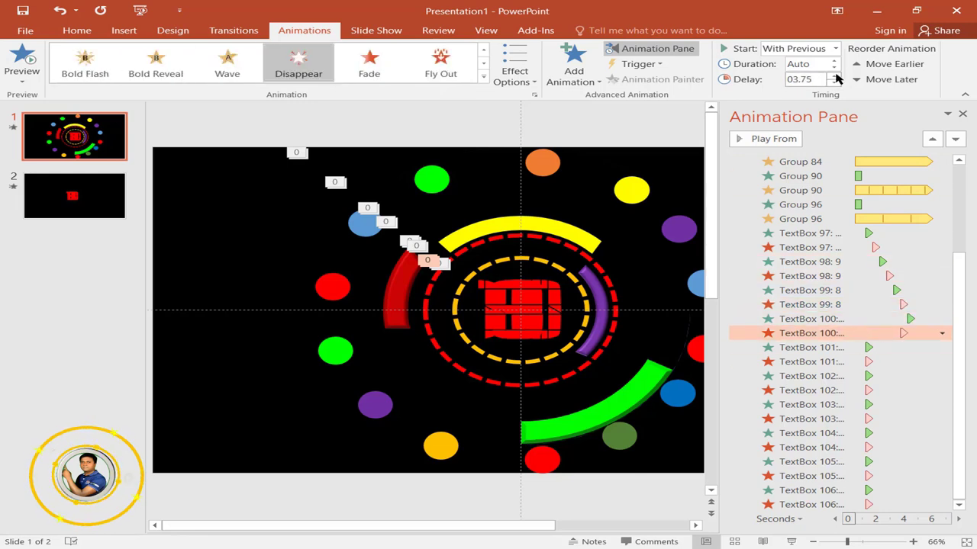
left_click(811, 347)
left_click(834, 74)
- Push the remaining exits and entrances down to the 3 later, with delays reaching 7.75 seconds
left_click_drag(868, 361, 931, 362)
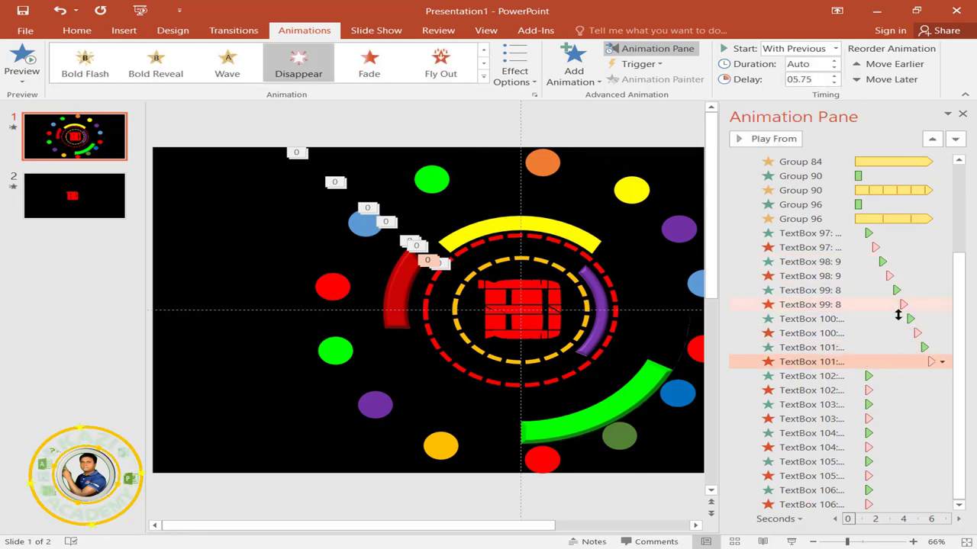
left_click_drag(868, 376, 938, 376)
left_click(810, 389)
left_click(835, 76)
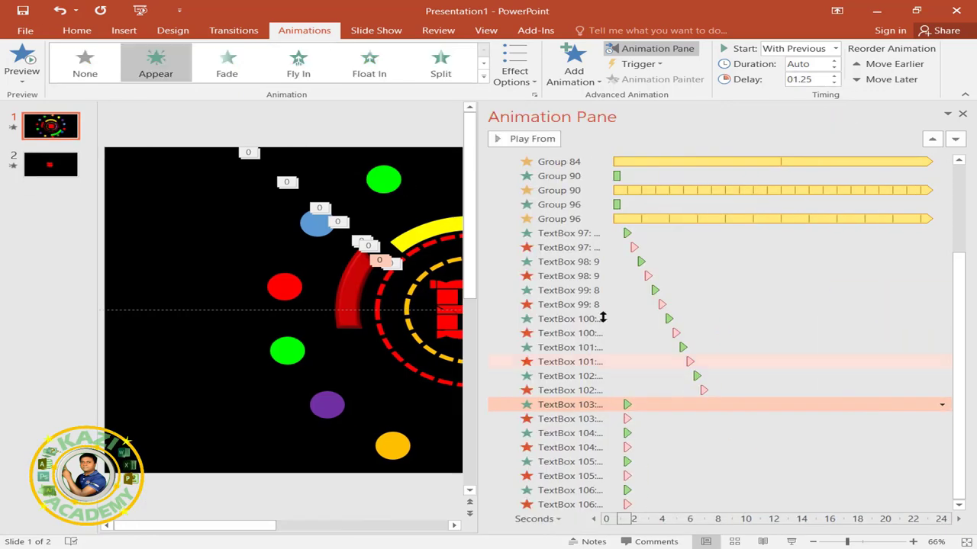
left_click(811, 419)
left_click(834, 75)
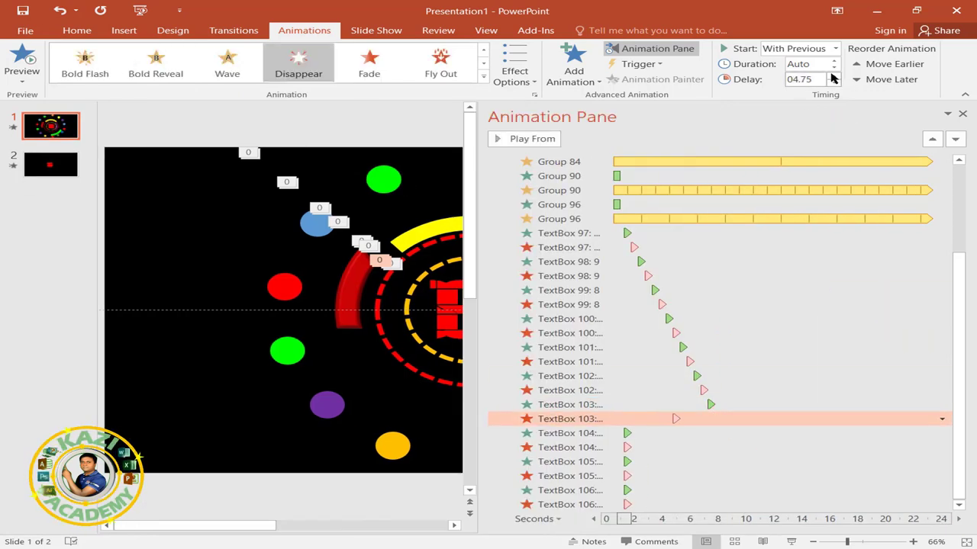
left_click(682, 433)
left_click(834, 76)
left_click(834, 83)
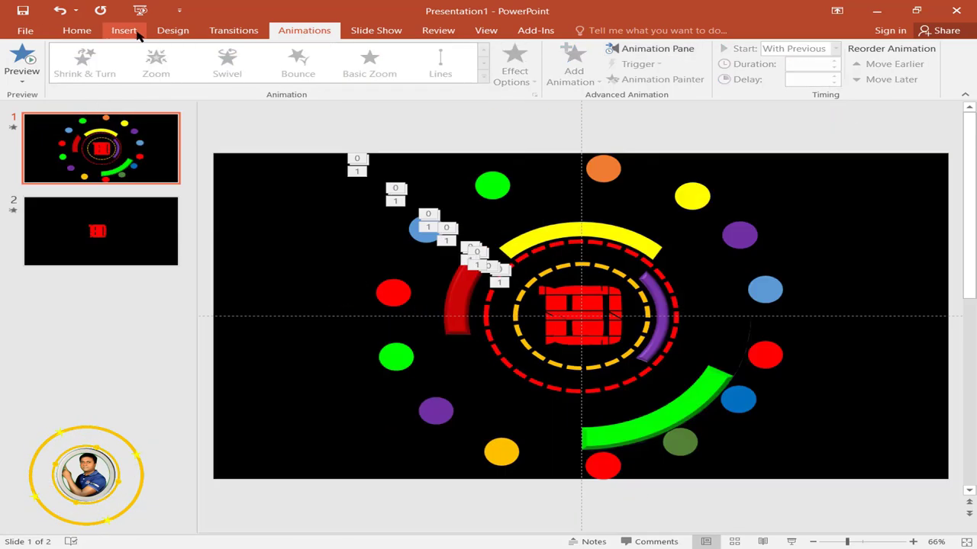
- Insert audio file '2' from the CLOCK folder onto the slide
left_click(124, 31)
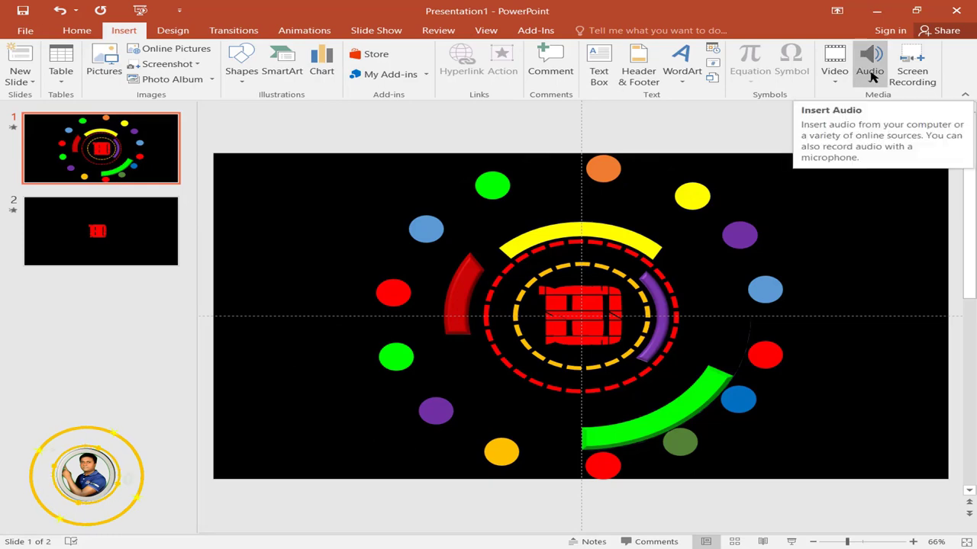
left_click(872, 76)
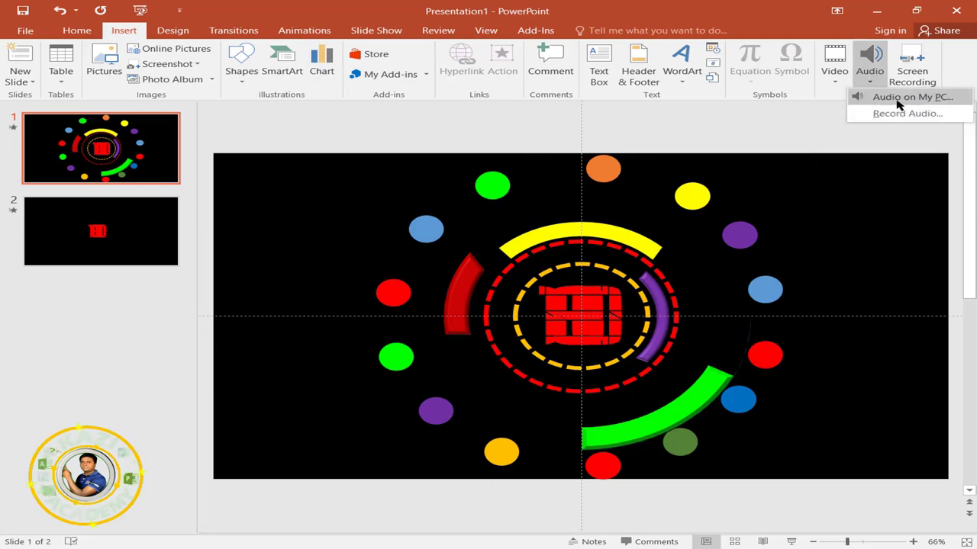
left_click(892, 97)
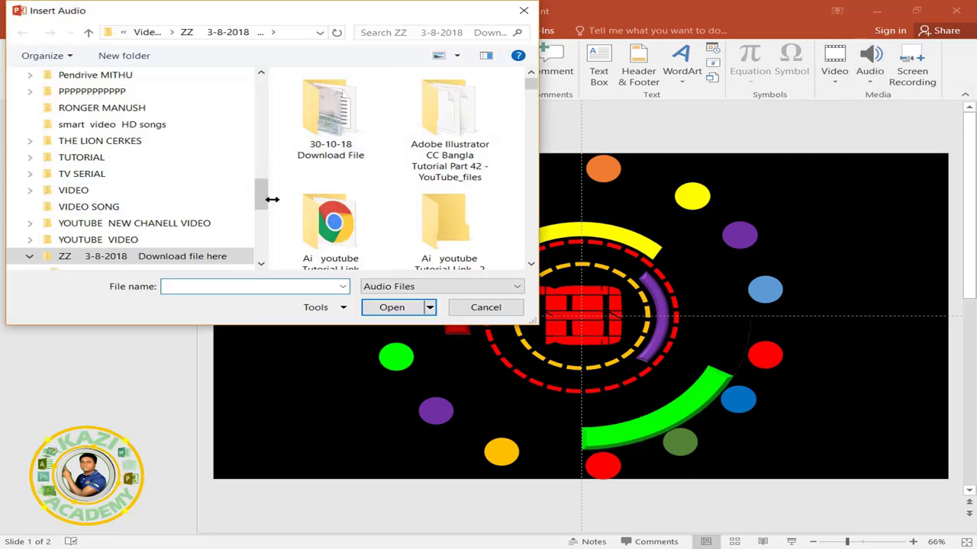
left_click(141, 240)
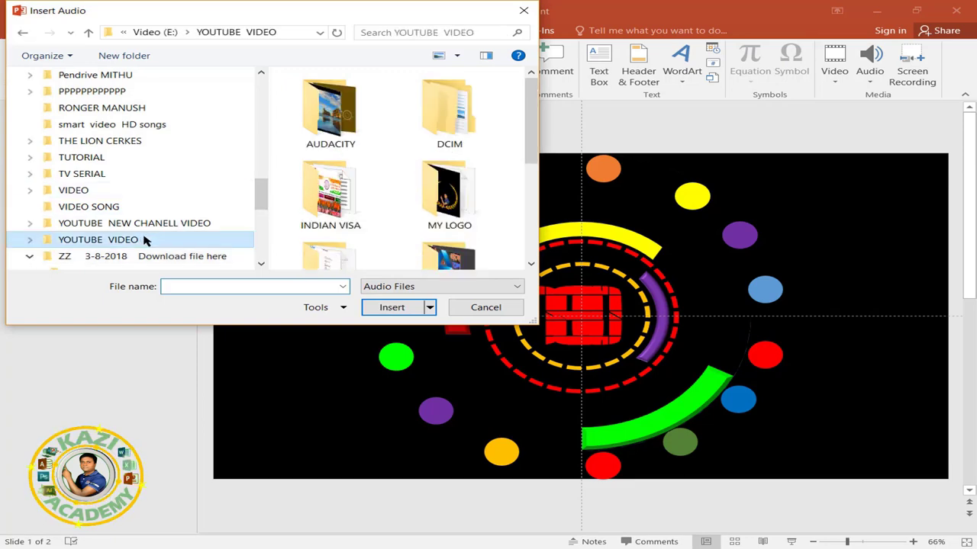
scroll(402, 232, "down", 2)
double_click(458, 221)
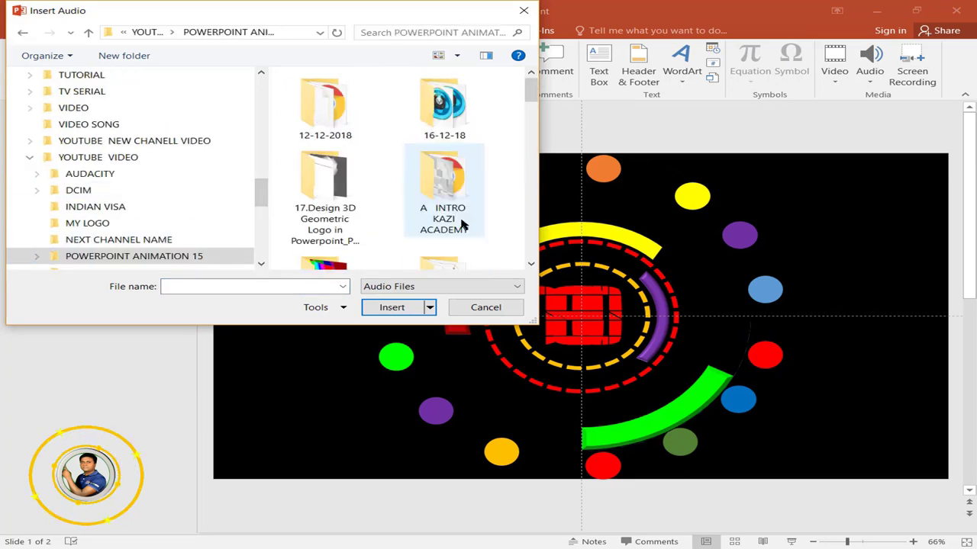
scroll(441, 246, "down", 2)
scroll(443, 229, "down", 2)
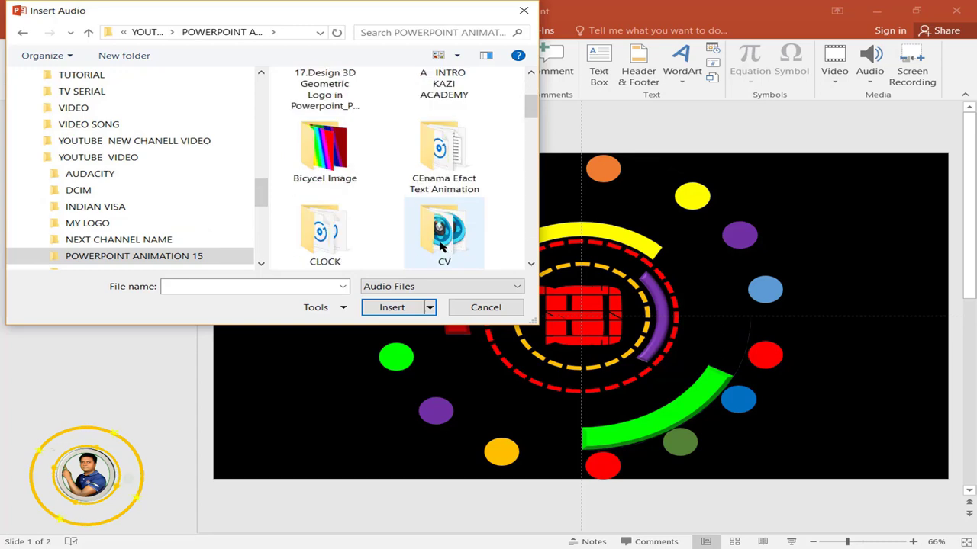
double_click(324, 229)
left_click(308, 96)
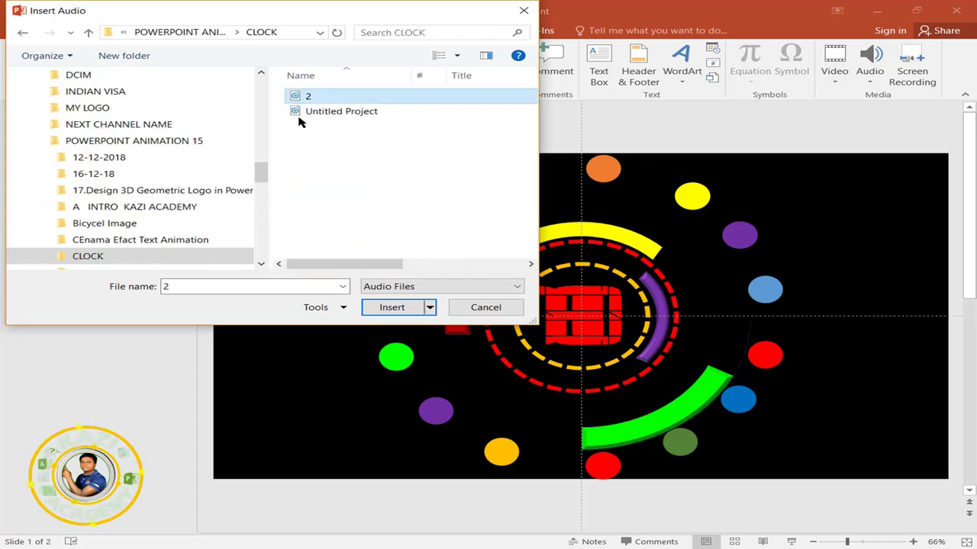
left_click(392, 307)
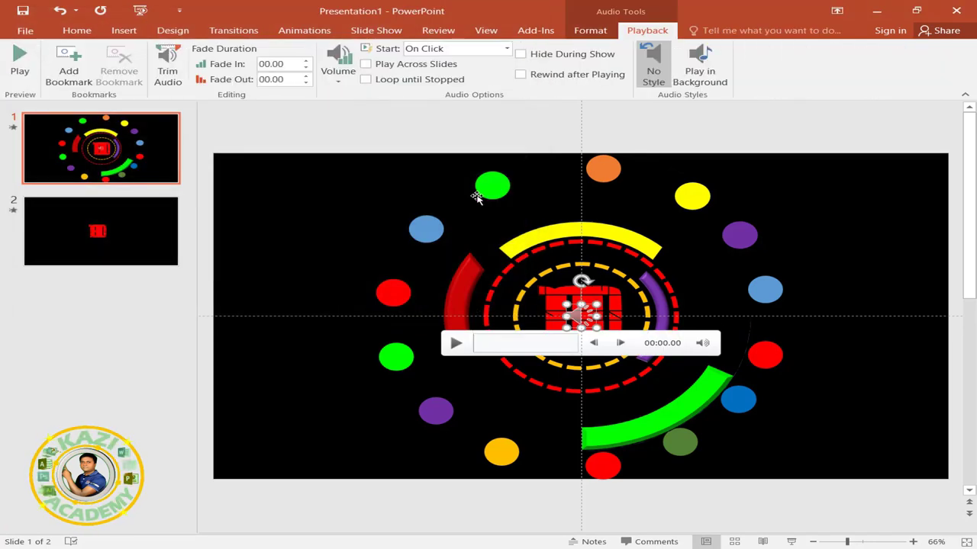
- Set the audio to start automatically, move its icon lower left, and make it Play in Background
left_click(506, 48)
left_click(473, 63)
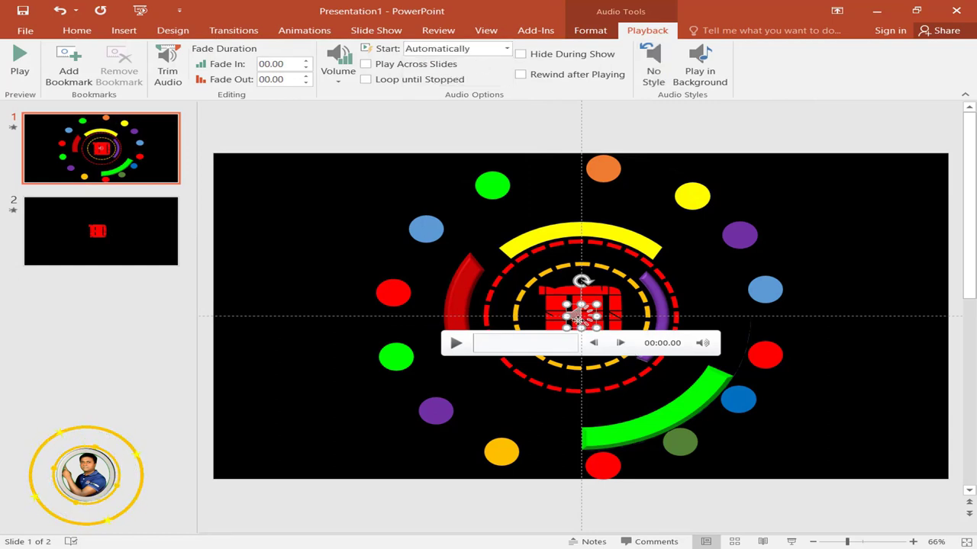
left_click_drag(577, 319, 309, 416)
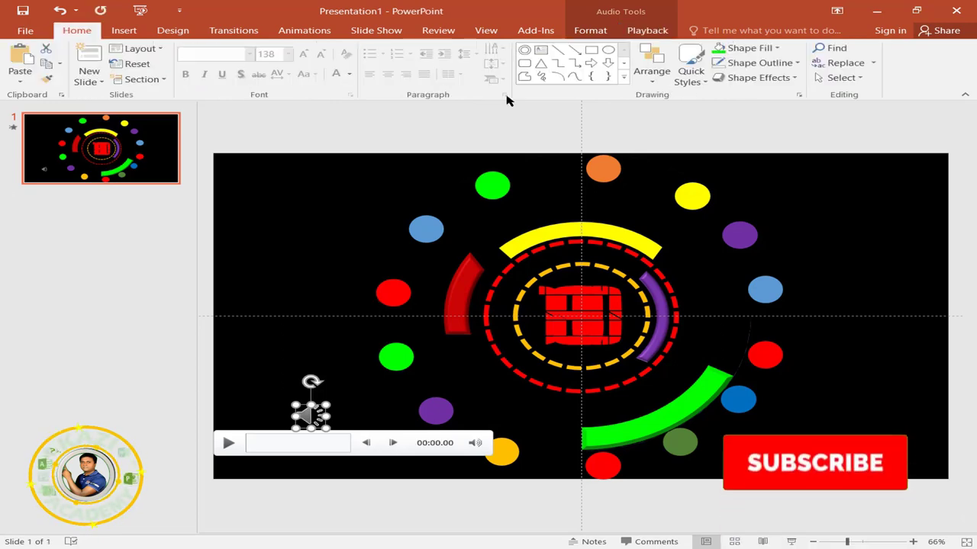
left_click(633, 32)
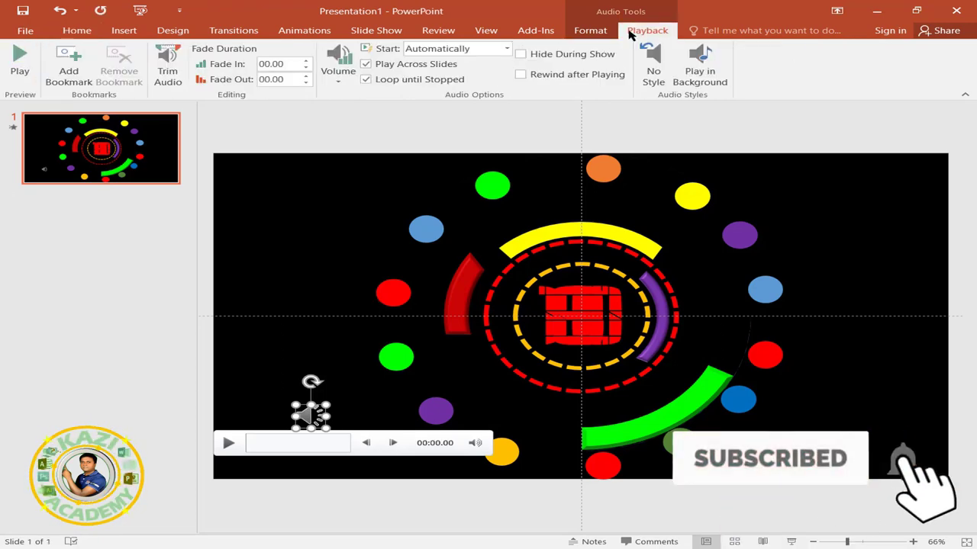
left_click(701, 79)
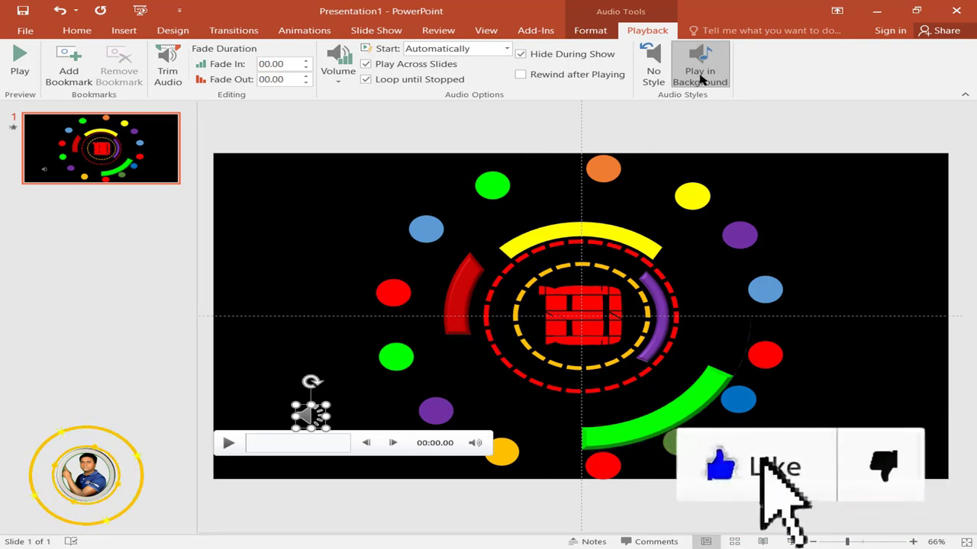
- Deselect the audio icon and open the Insert tab's Video dropdown
left_click(828, 116)
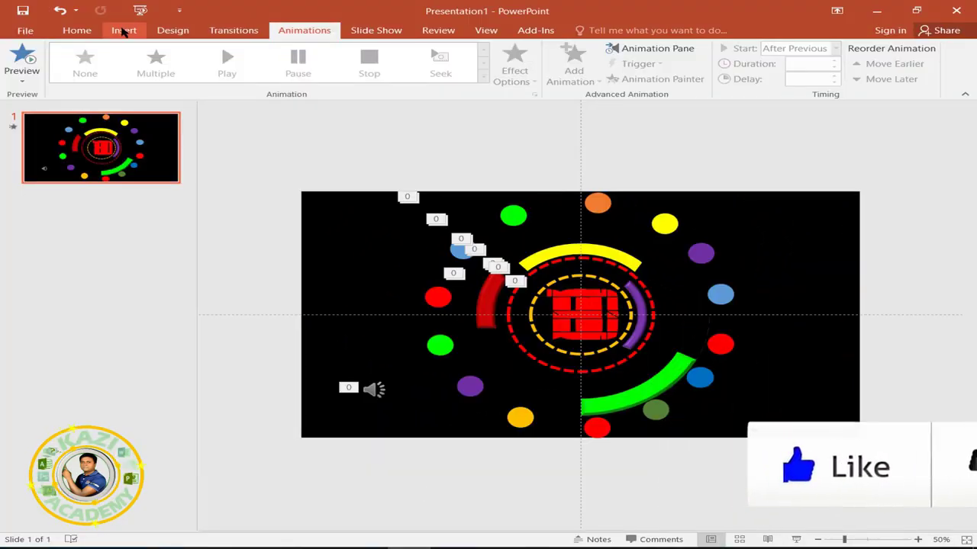
left_click(123, 31)
left_click(834, 79)
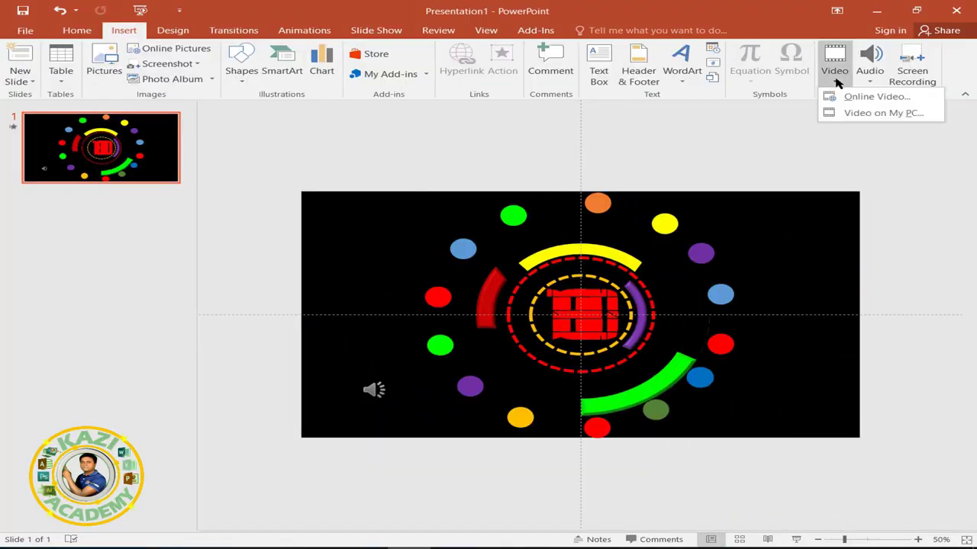
- Insert the Atoi video from the computer and send it behind all other objects
left_click(914, 114)
left_click(330, 112)
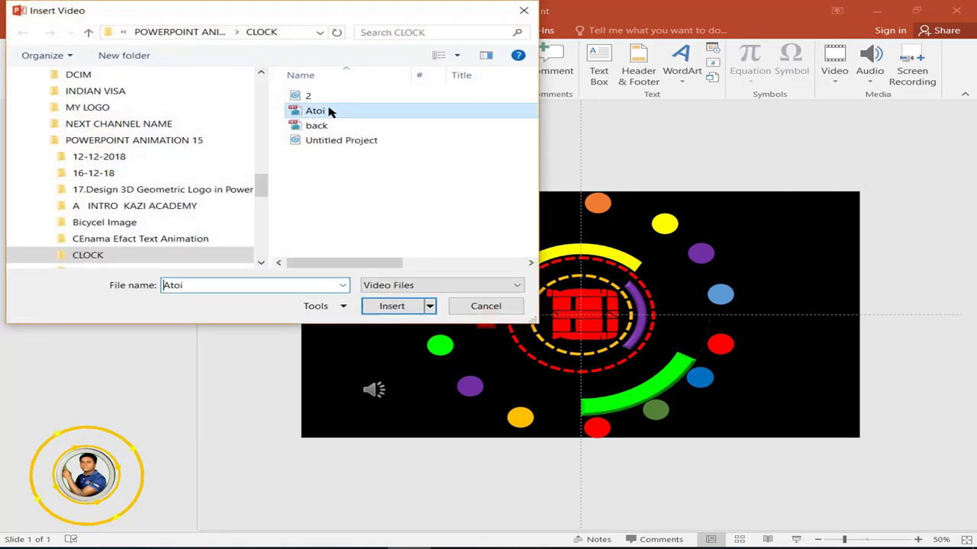
left_click(387, 305)
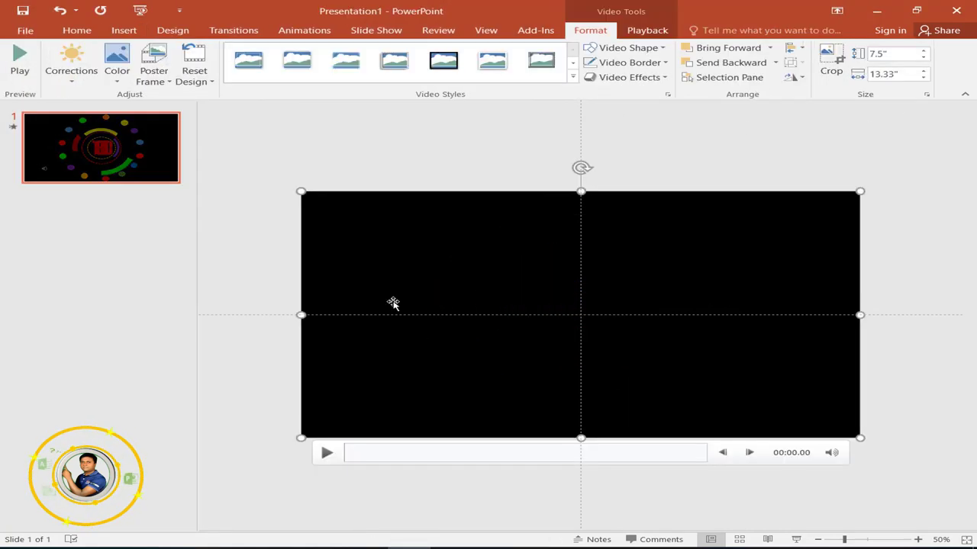
right_click(481, 247)
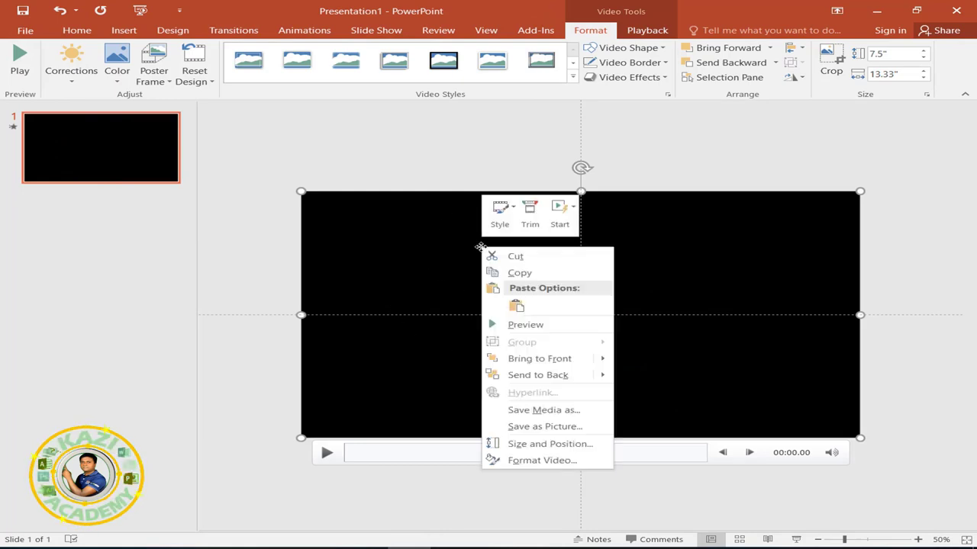
left_click(554, 375)
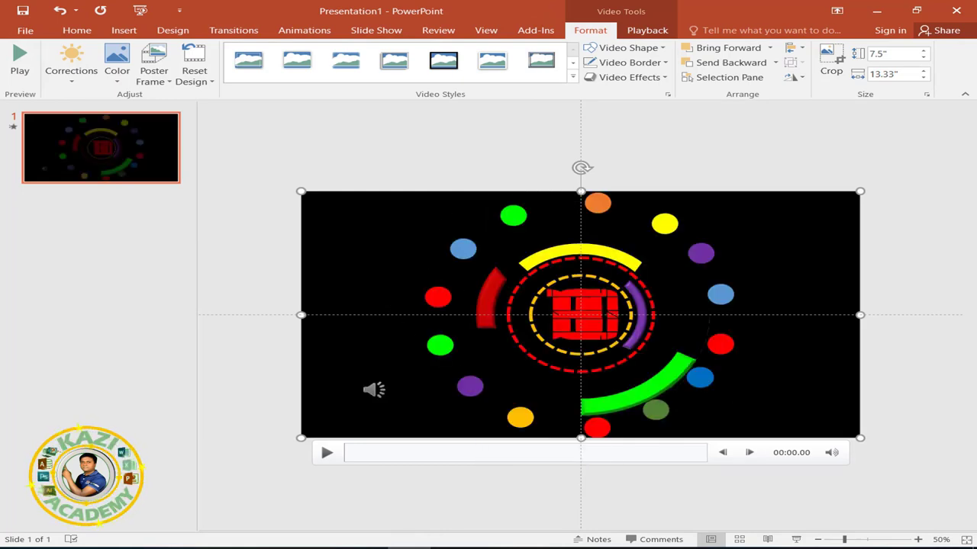
- Set the Atoi video's playback to start automatically
left_click(640, 34)
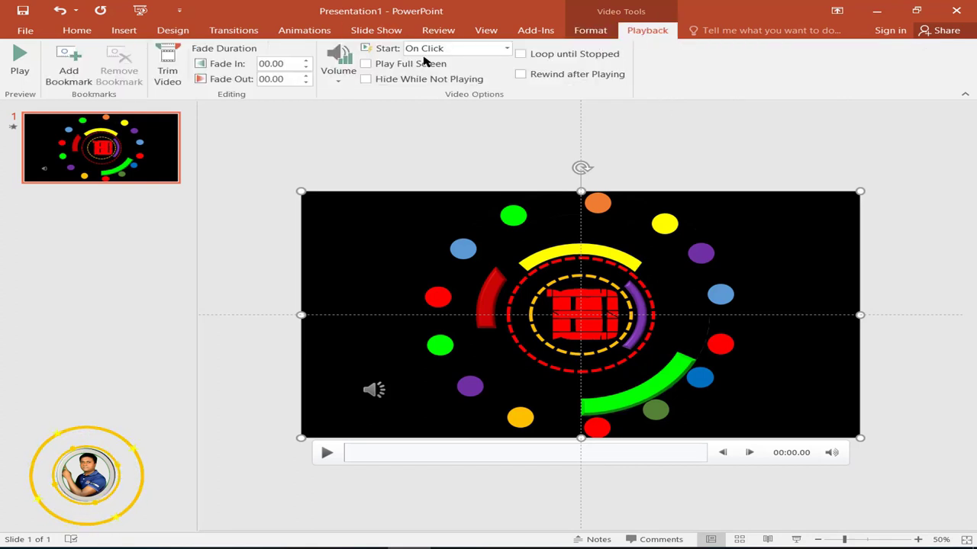
left_click(505, 48)
left_click(473, 65)
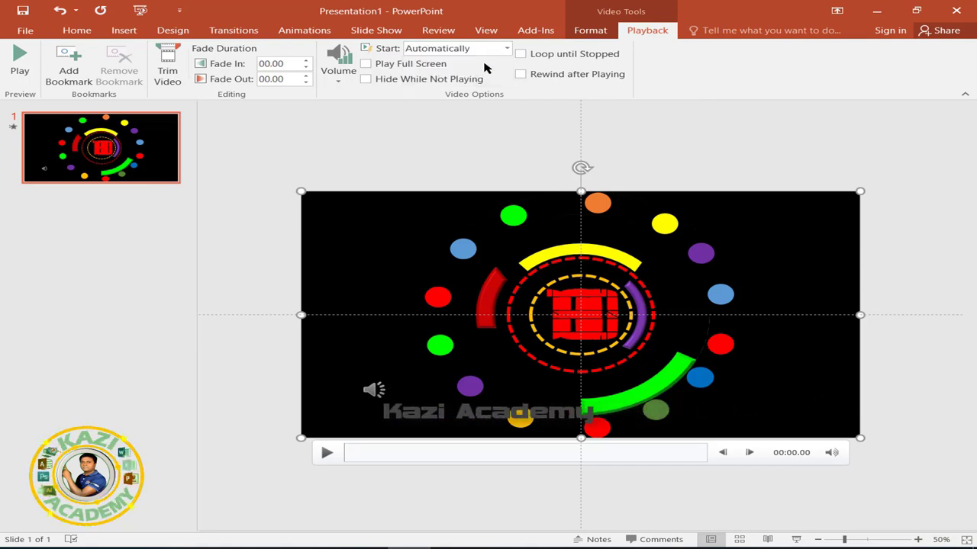
left_click(305, 34)
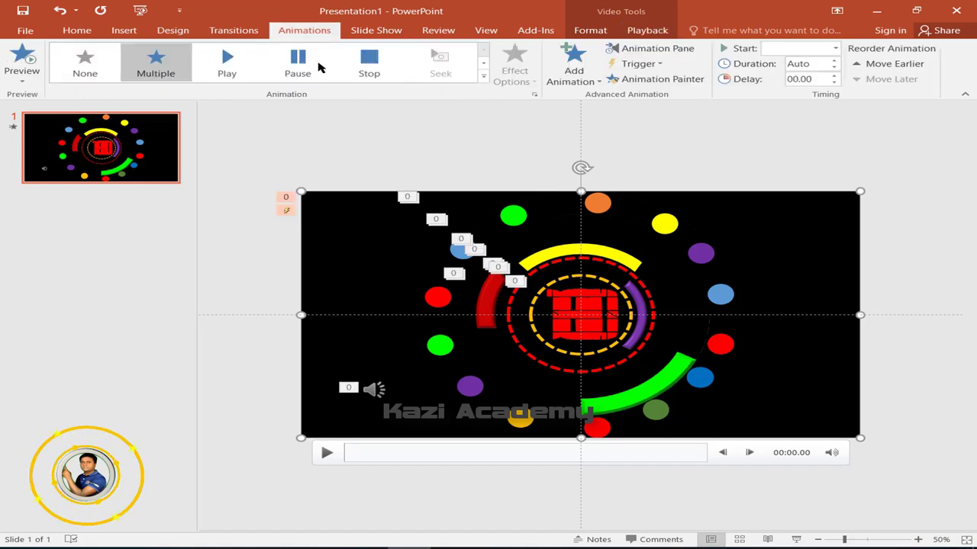
- Set the Atoi video's play animation to start With Previous
left_click(641, 48)
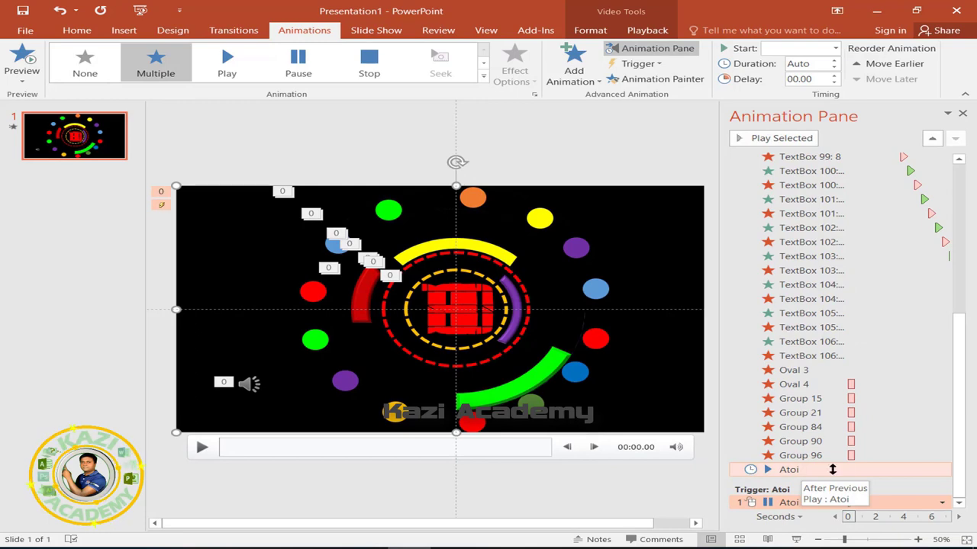
left_click(940, 470)
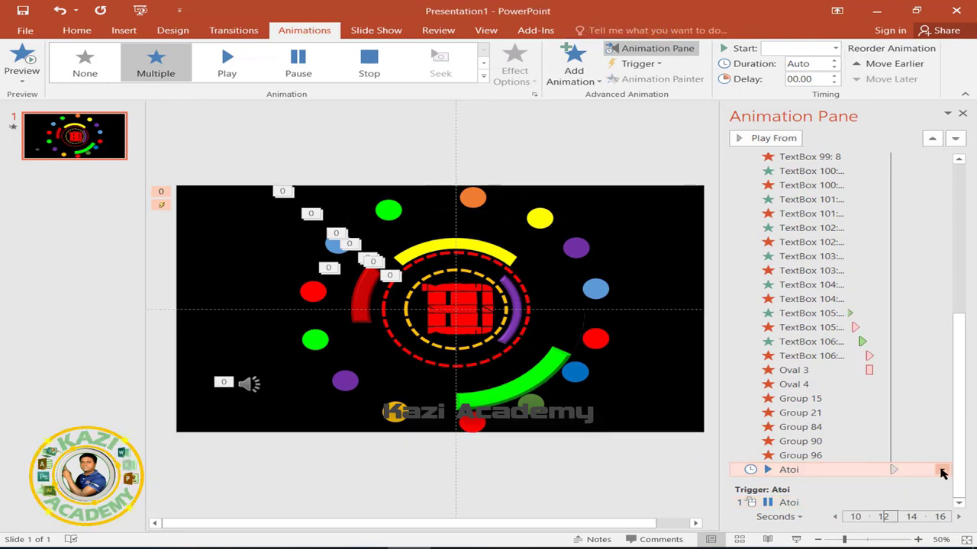
left_click(941, 470)
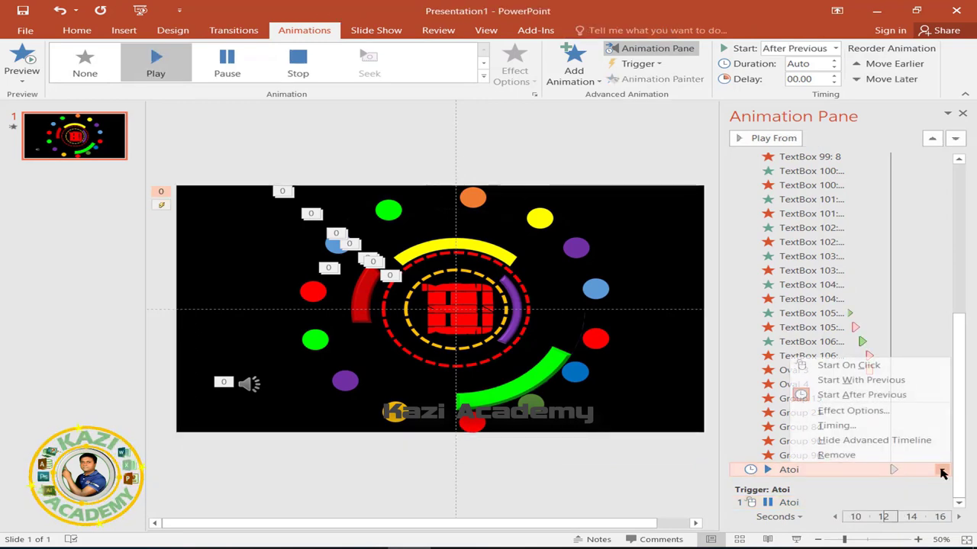
left_click(854, 380)
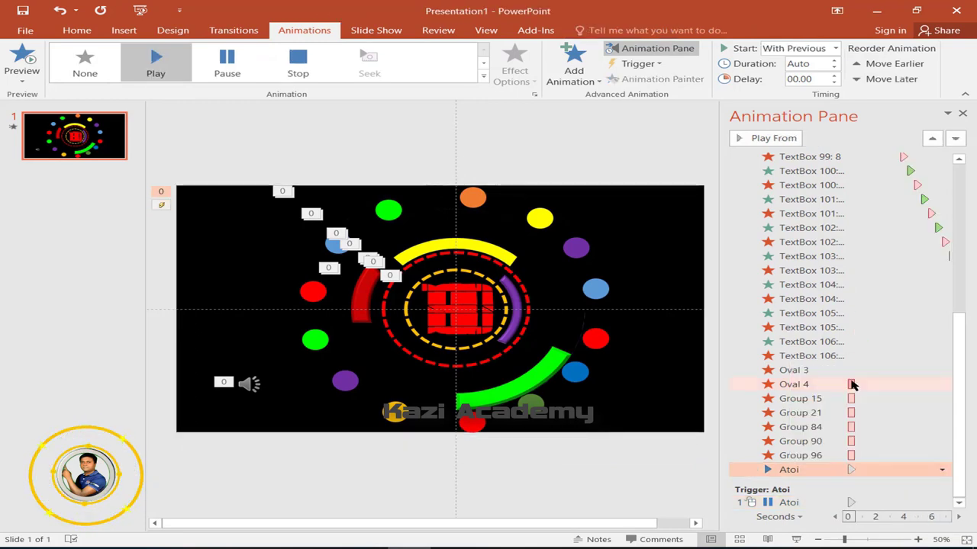
- Set the Atoi pause animation likewise, then start the slide show from the beginning
left_click(933, 502)
left_click(941, 502)
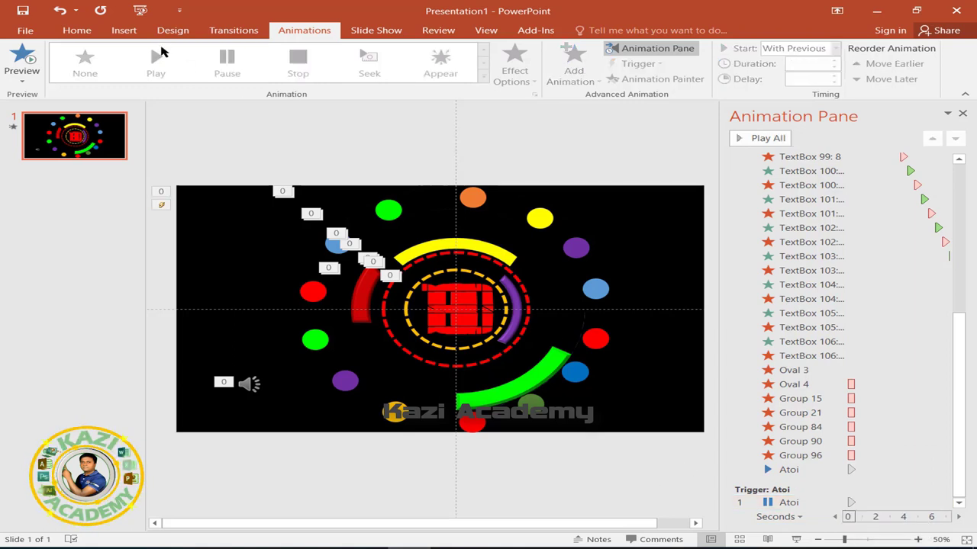
left_click(963, 114)
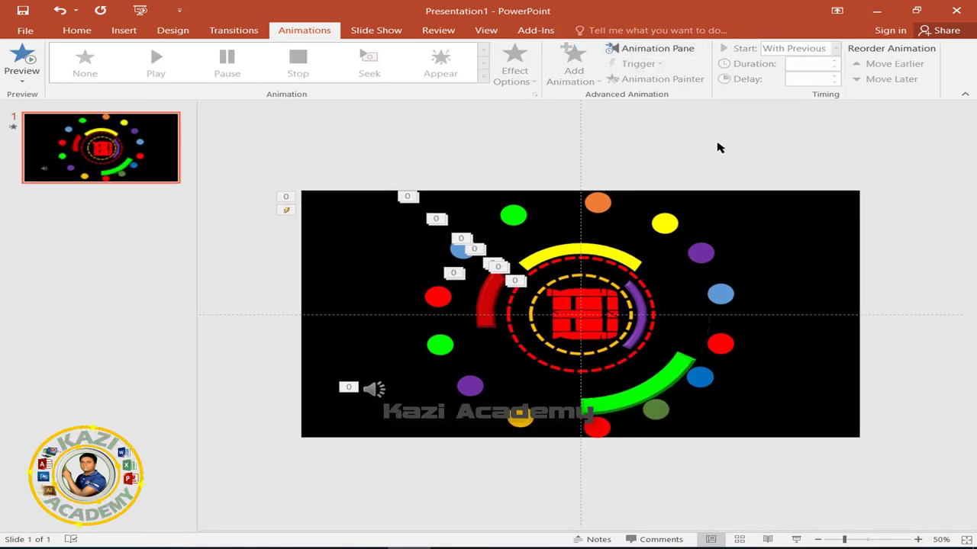
left_click(140, 9)
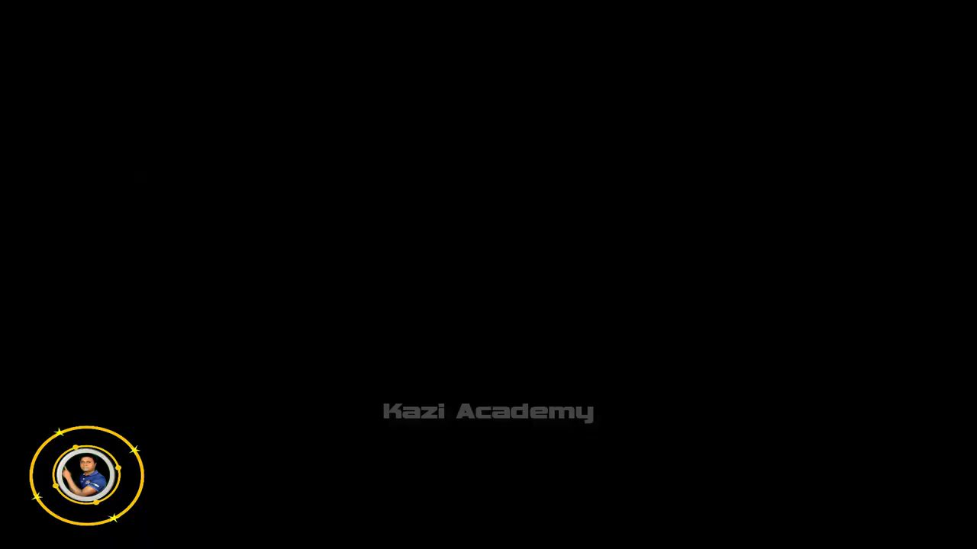